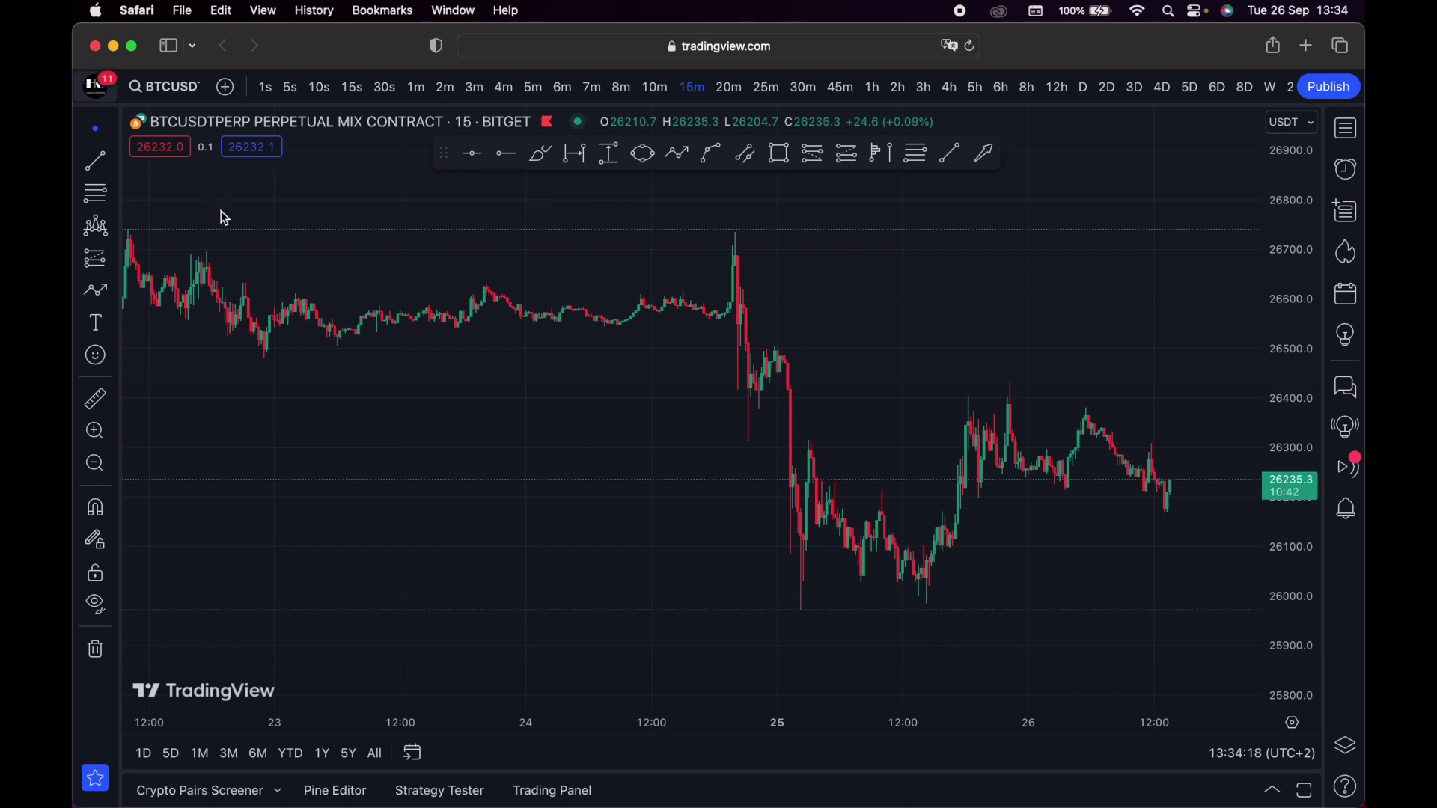
Search the symbol list for CANADO and close the search without changing the charted symbol
{"action": "left_click", "coordinate": [177, 89]}
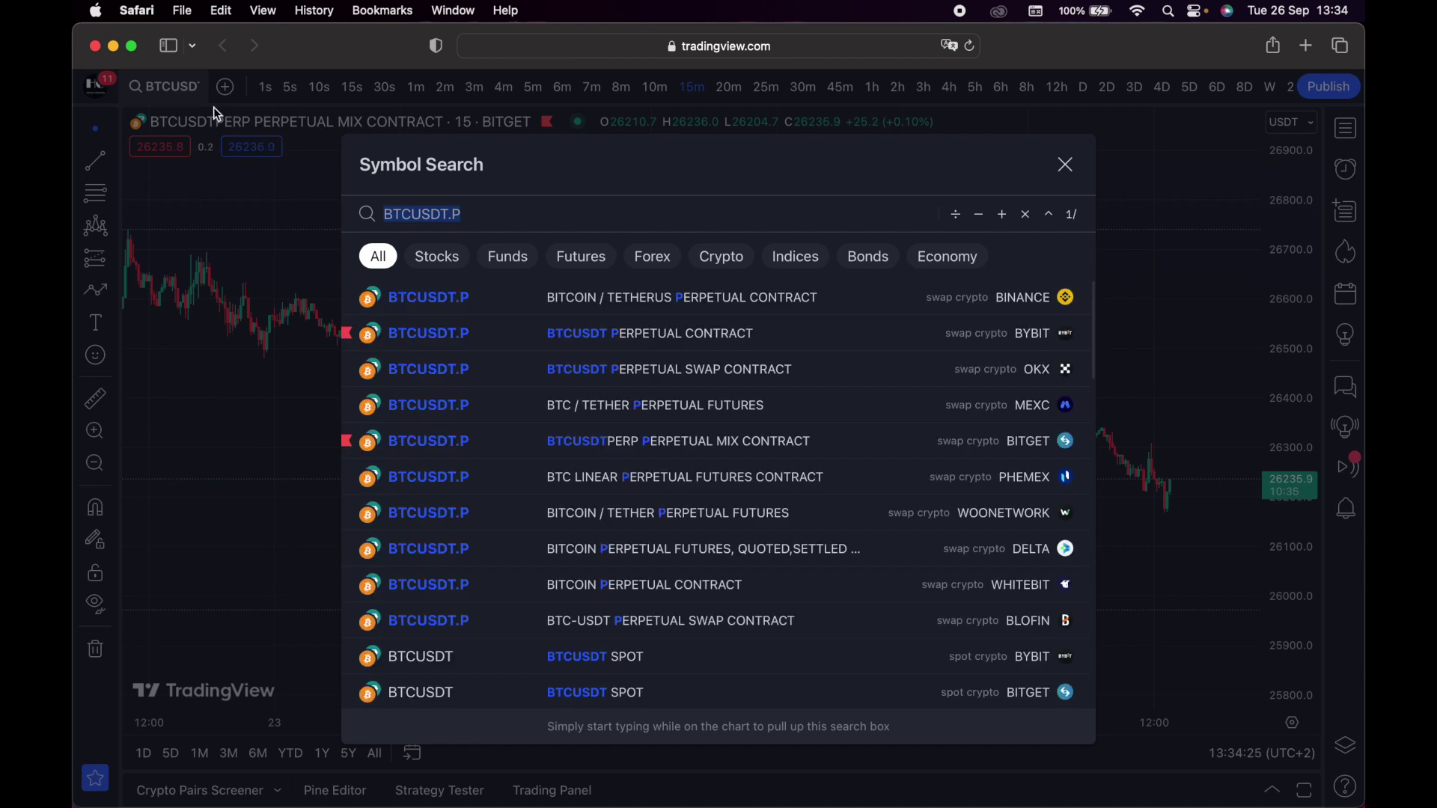
{"action": "left_click", "coordinate": [1066, 164]}
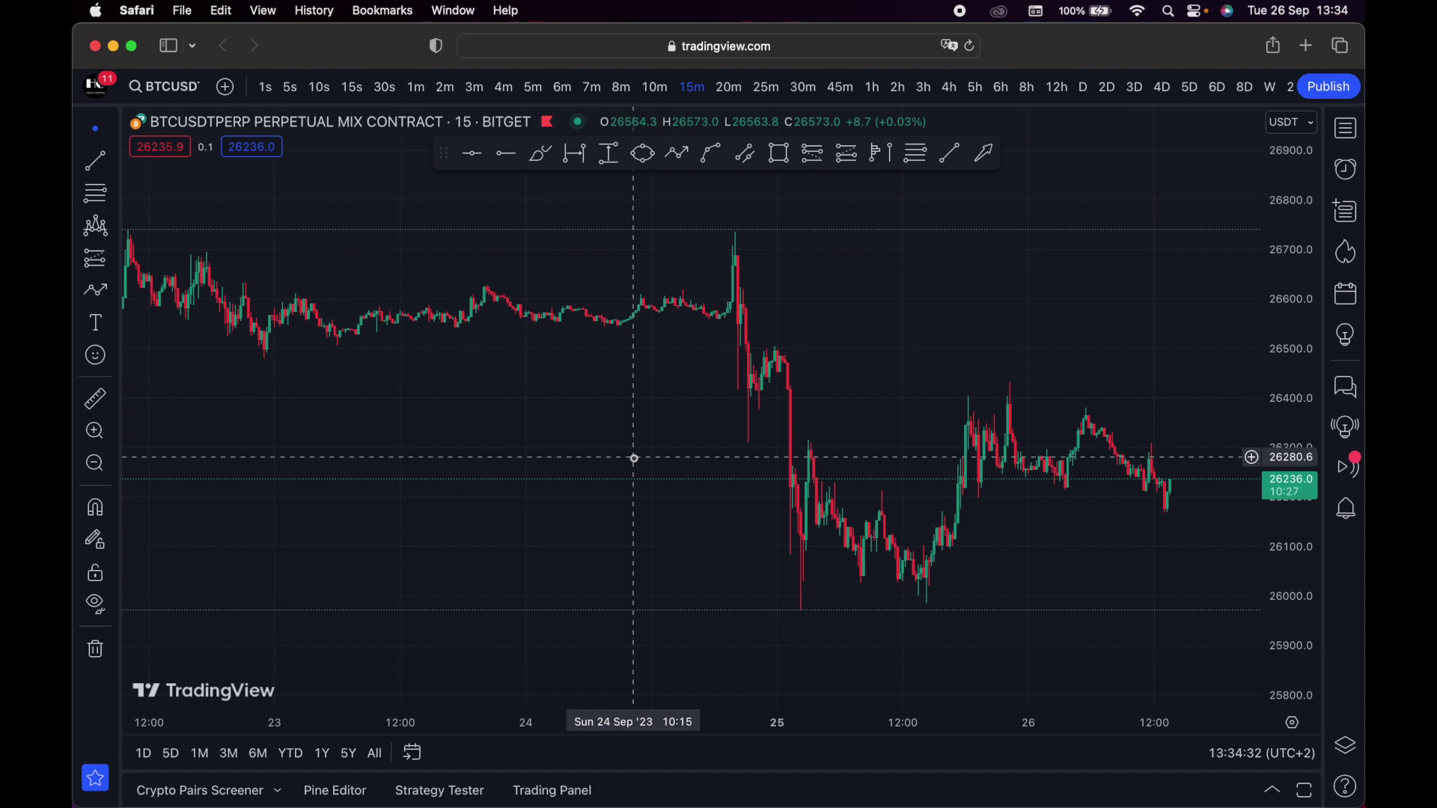
{"action": "type", "text": "CANADO"}
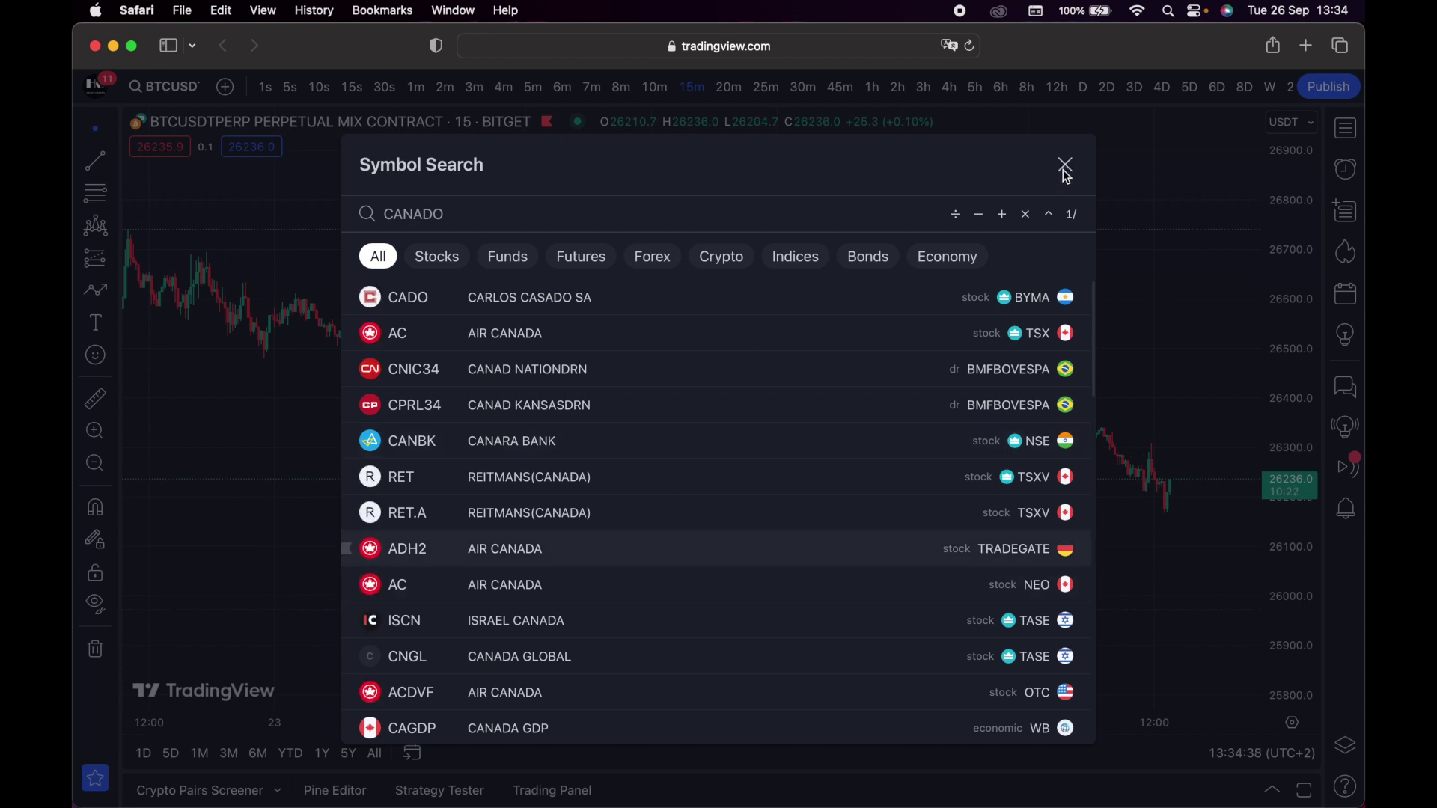
{"action": "key", "text": "Escape"}
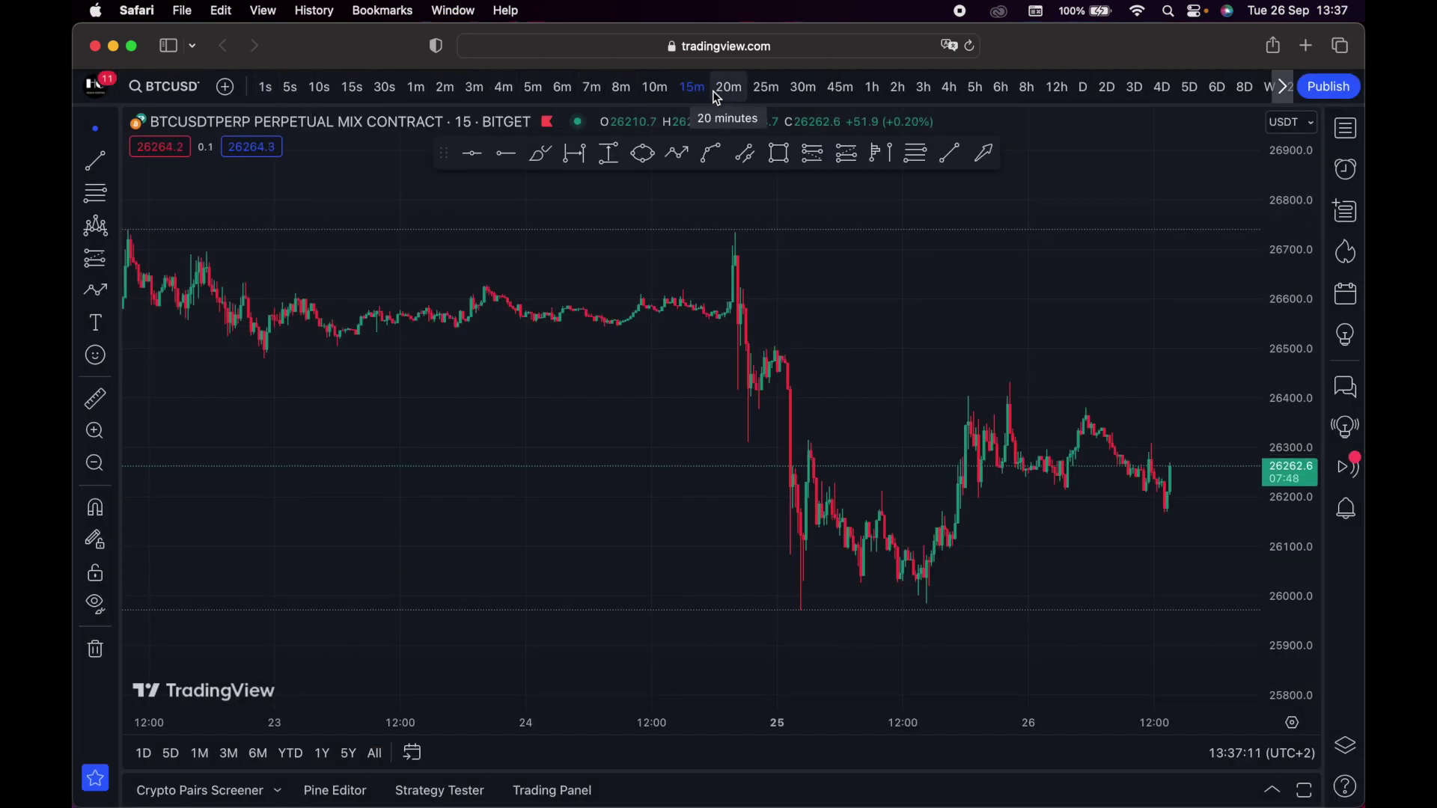
Remove the 1 minute interval from the favorite chart intervals
{"action": "scroll", "coordinate": [477, 87], "scroll_direction": "right", "scroll_amount": 5}
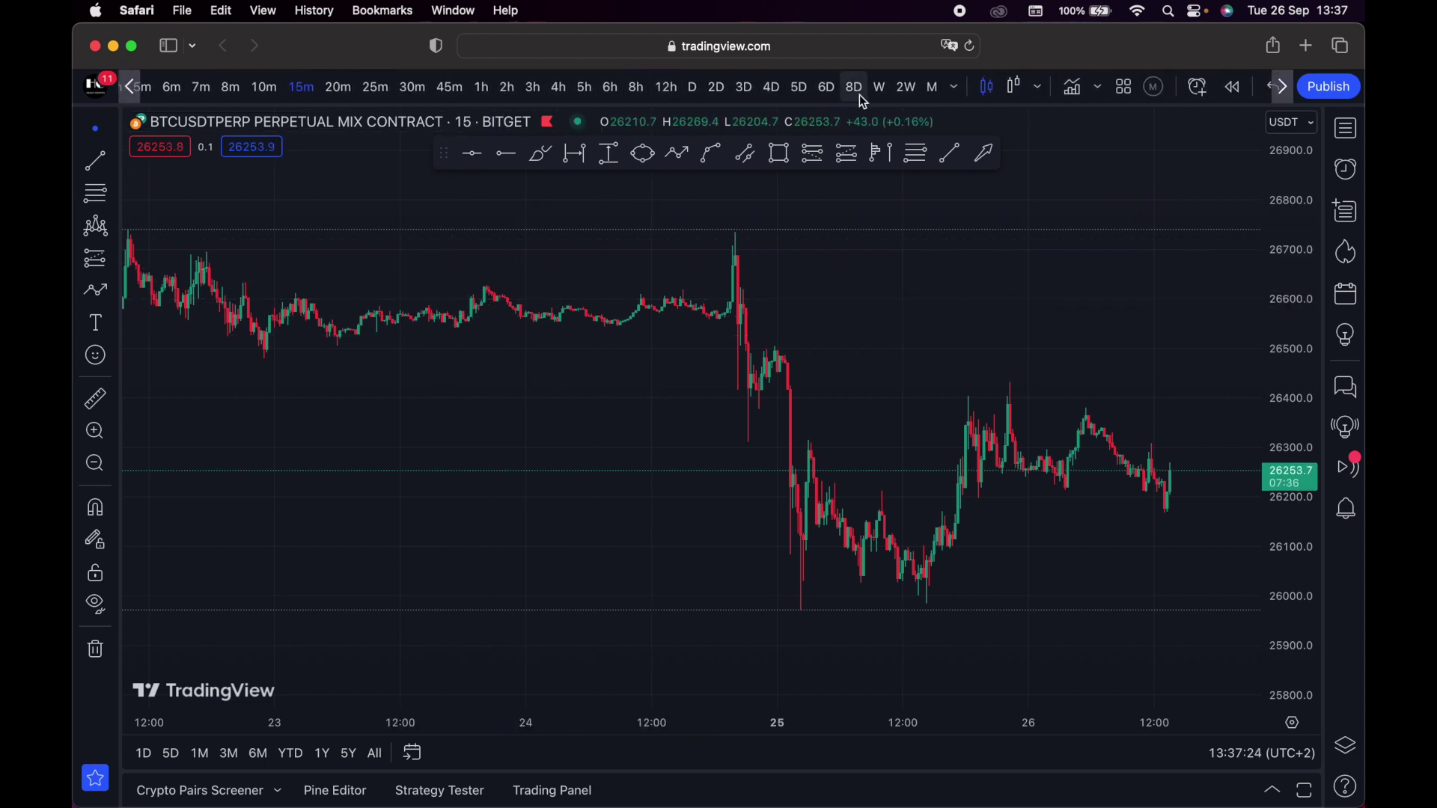
{"action": "left_click", "coordinate": [954, 86]}
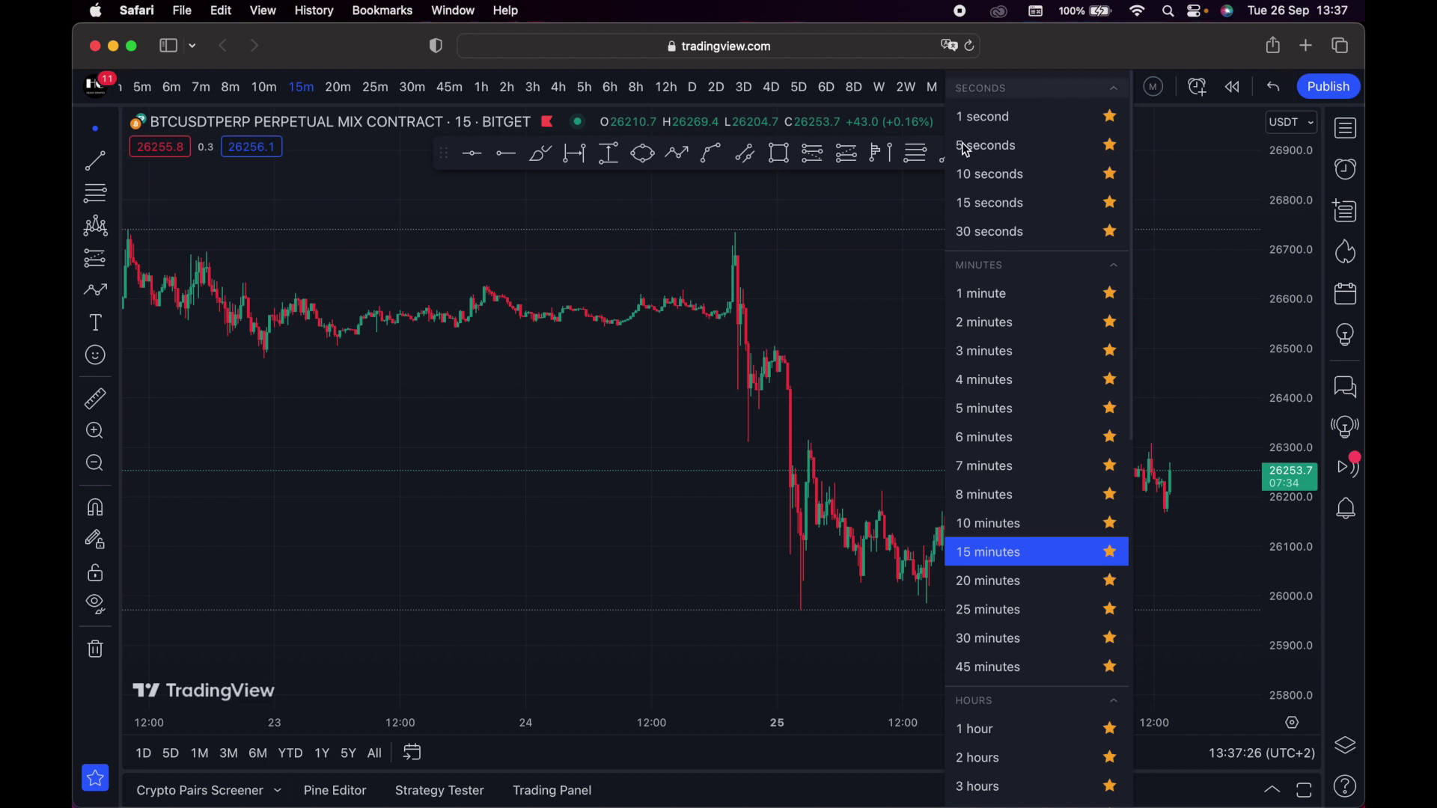
{"action": "left_click", "coordinate": [1111, 294]}
{"action": "left_click", "coordinate": [1112, 296]}
{"action": "left_click", "coordinate": [1112, 296]}
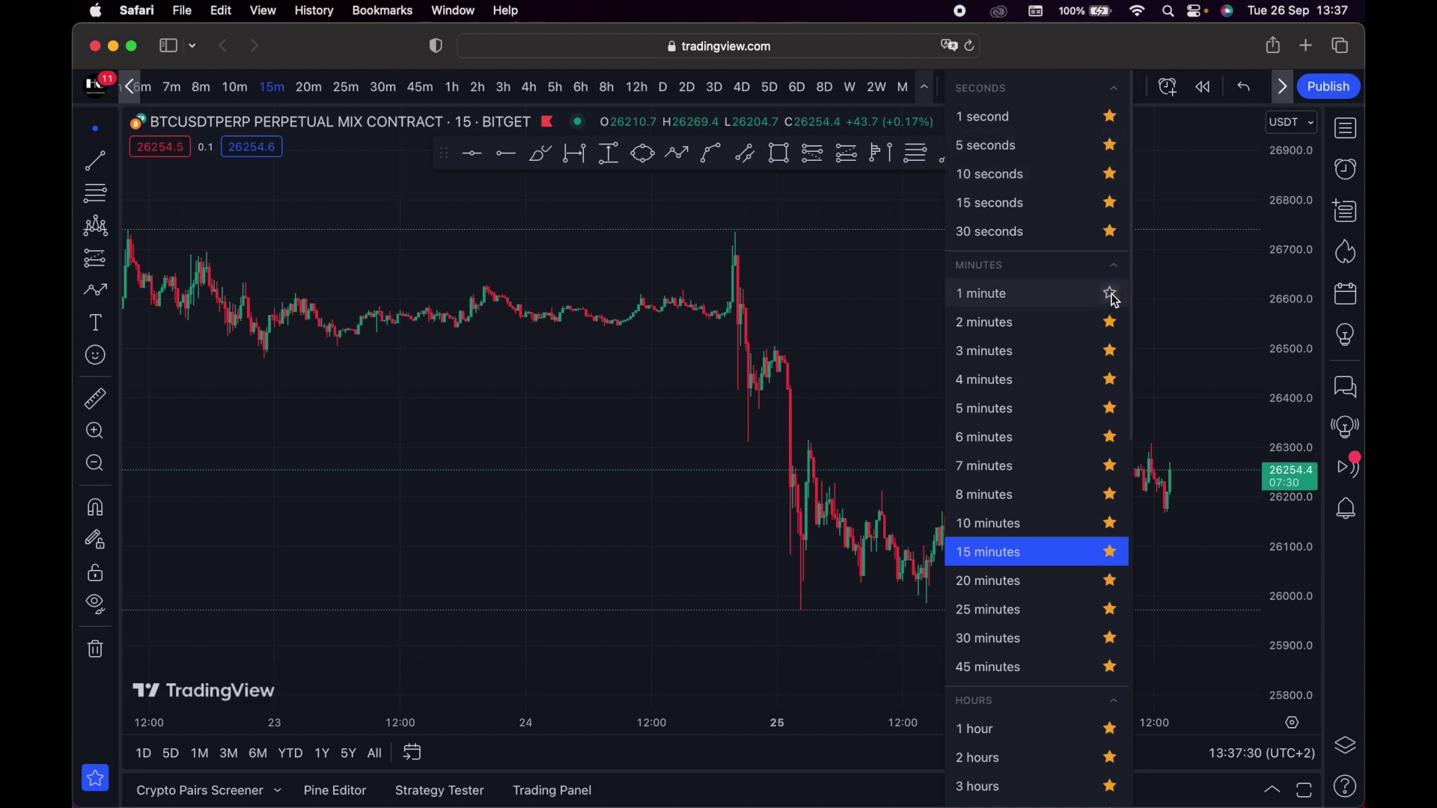
{"action": "left_click", "coordinate": [1112, 295]}
{"action": "scroll", "coordinate": [632, 87], "scroll_direction": "left", "scroll_amount": 10}
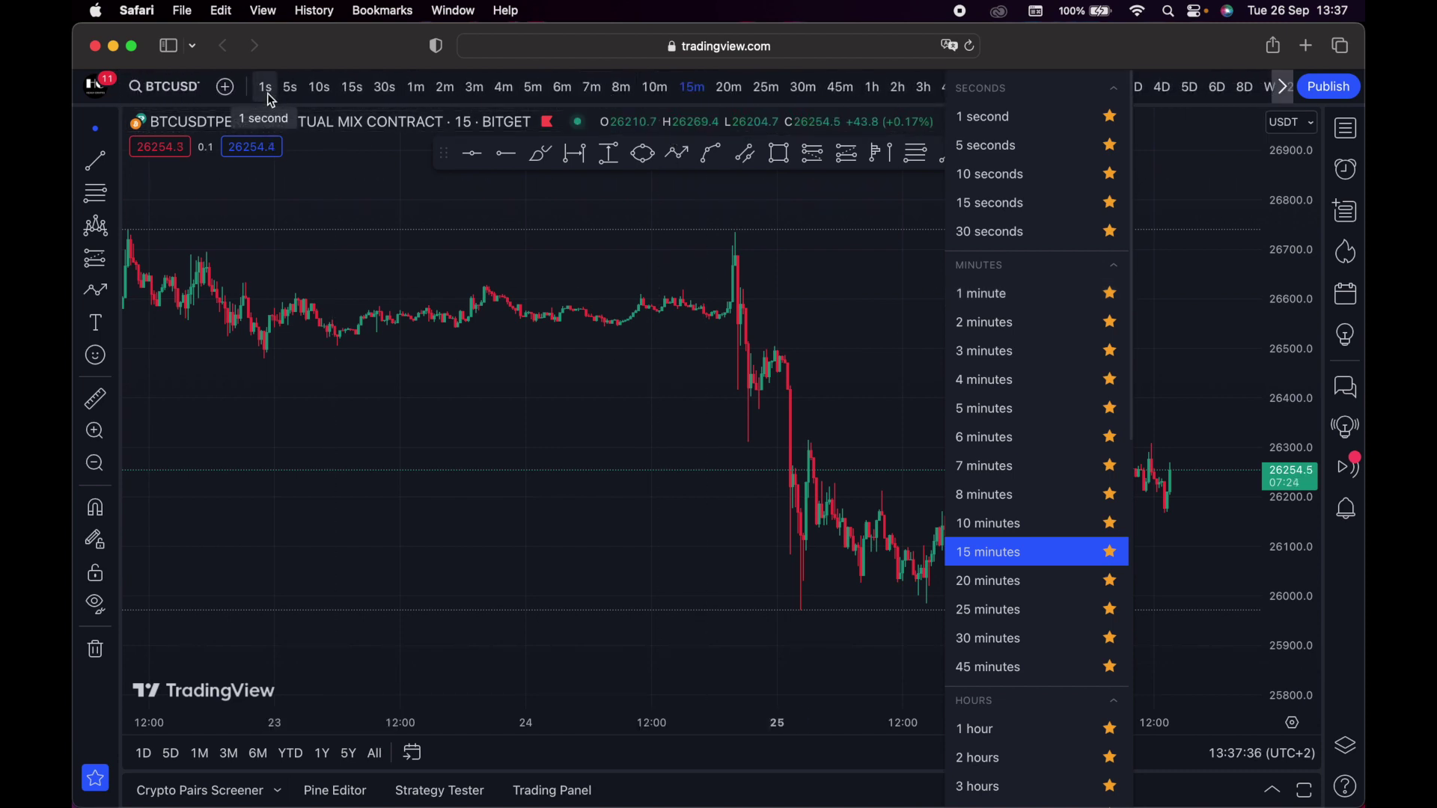
{"action": "left_click", "coordinate": [1111, 294]}
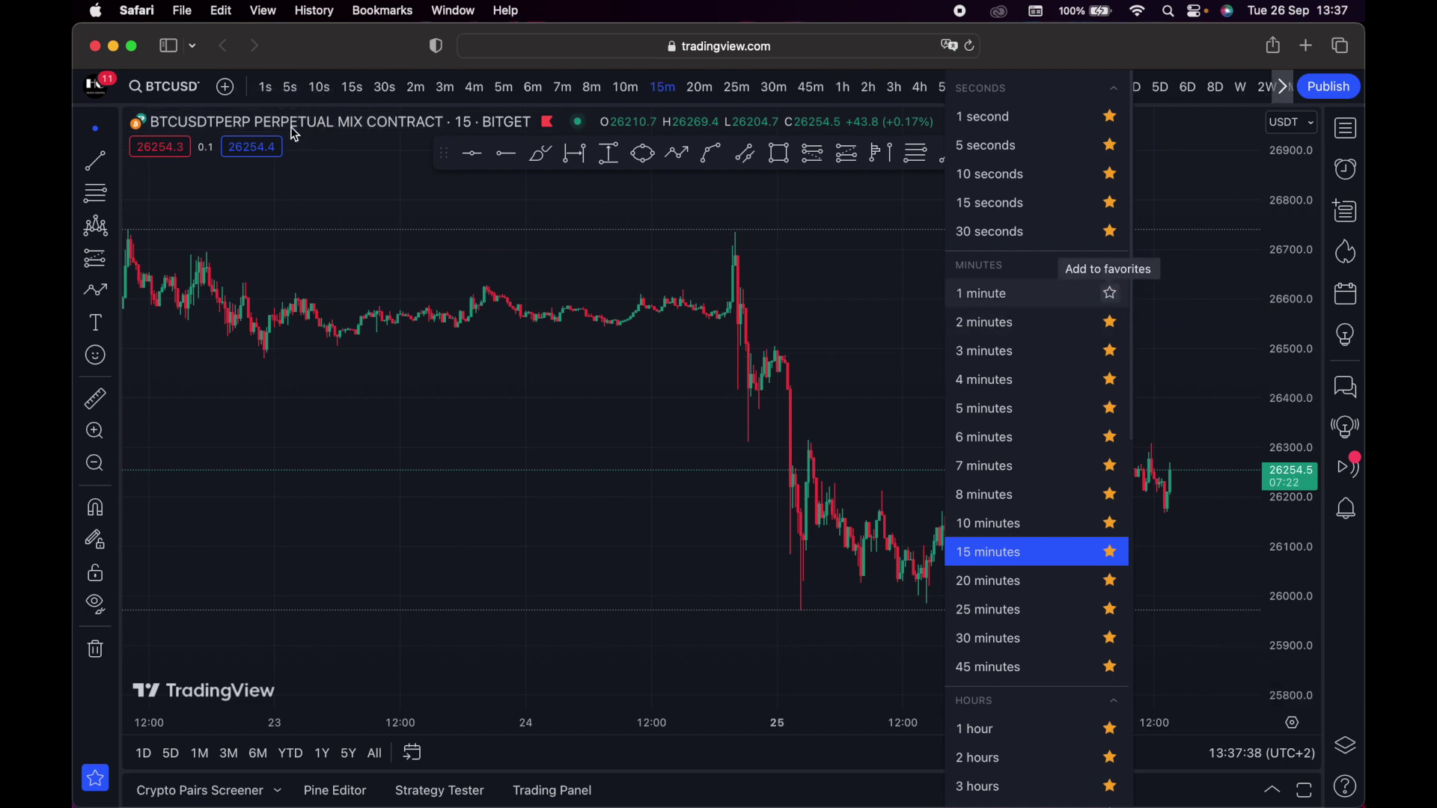
{"action": "left_click", "coordinate": [1086, 469]}
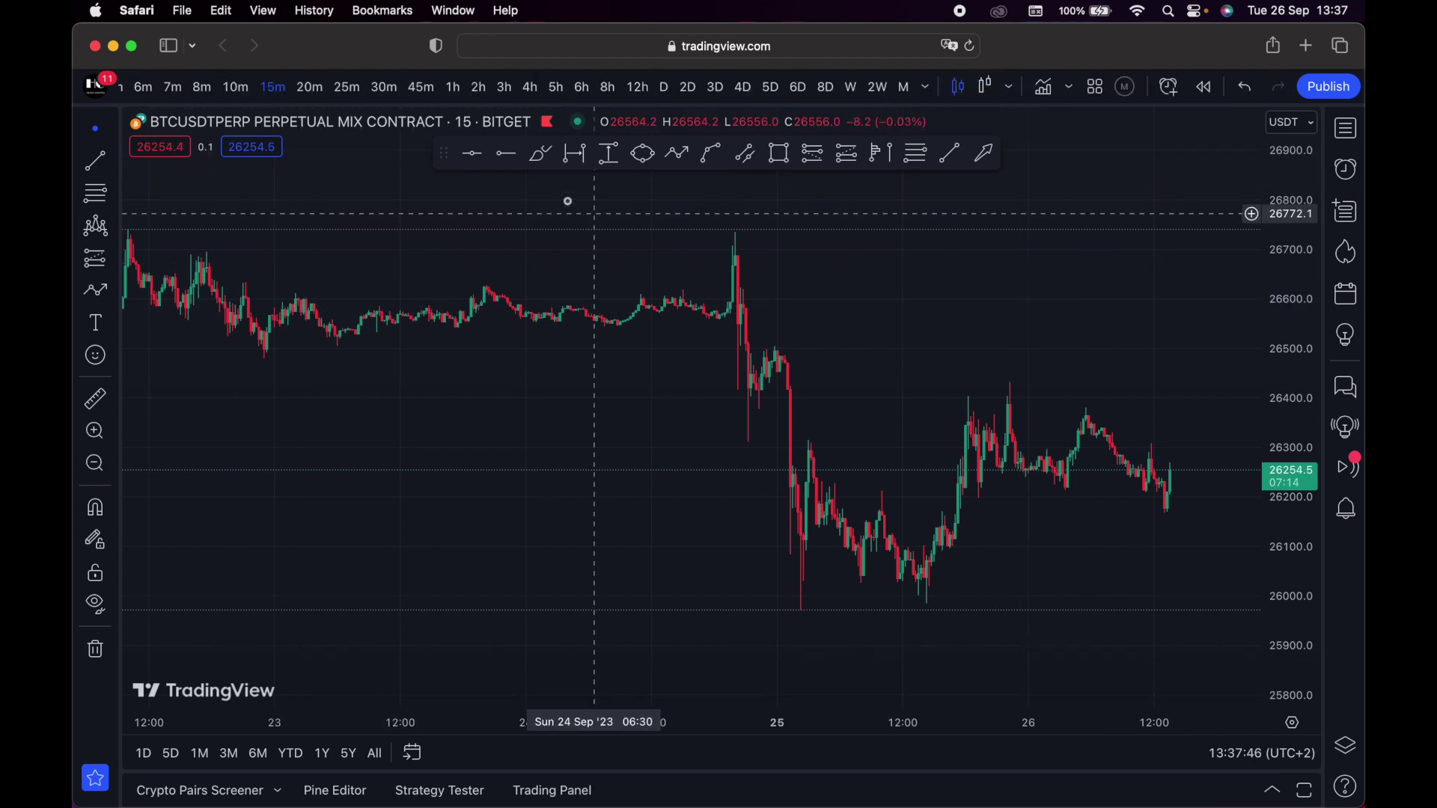
Switch the chart to the 4-hour interval and compress the price scale so more of the candle range fits
{"action": "scroll", "coordinate": [357, 89], "scroll_direction": "left", "scroll_amount": 1}
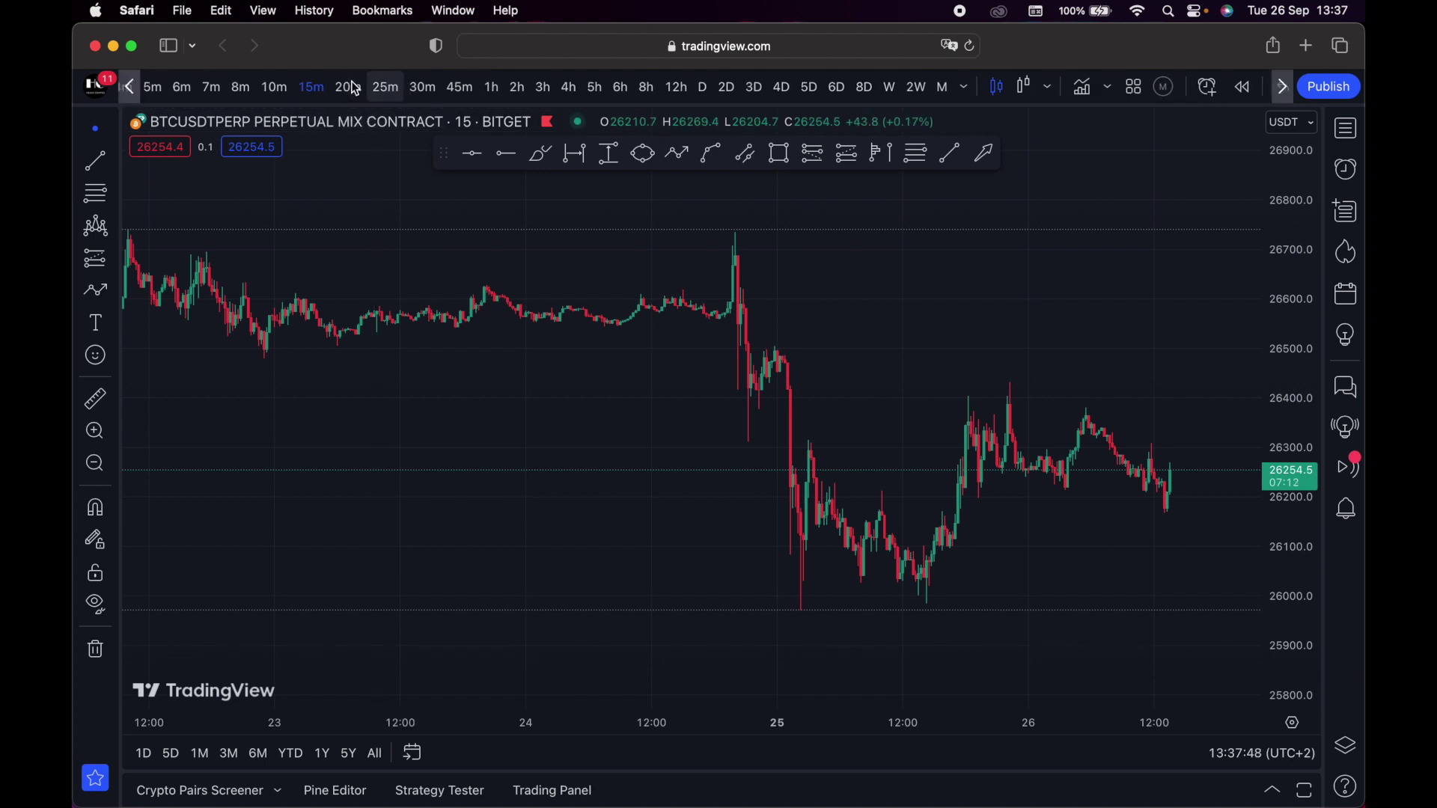
{"action": "left_click_drag", "start_coordinate": [310, 92], "coordinate": [456, 94]}
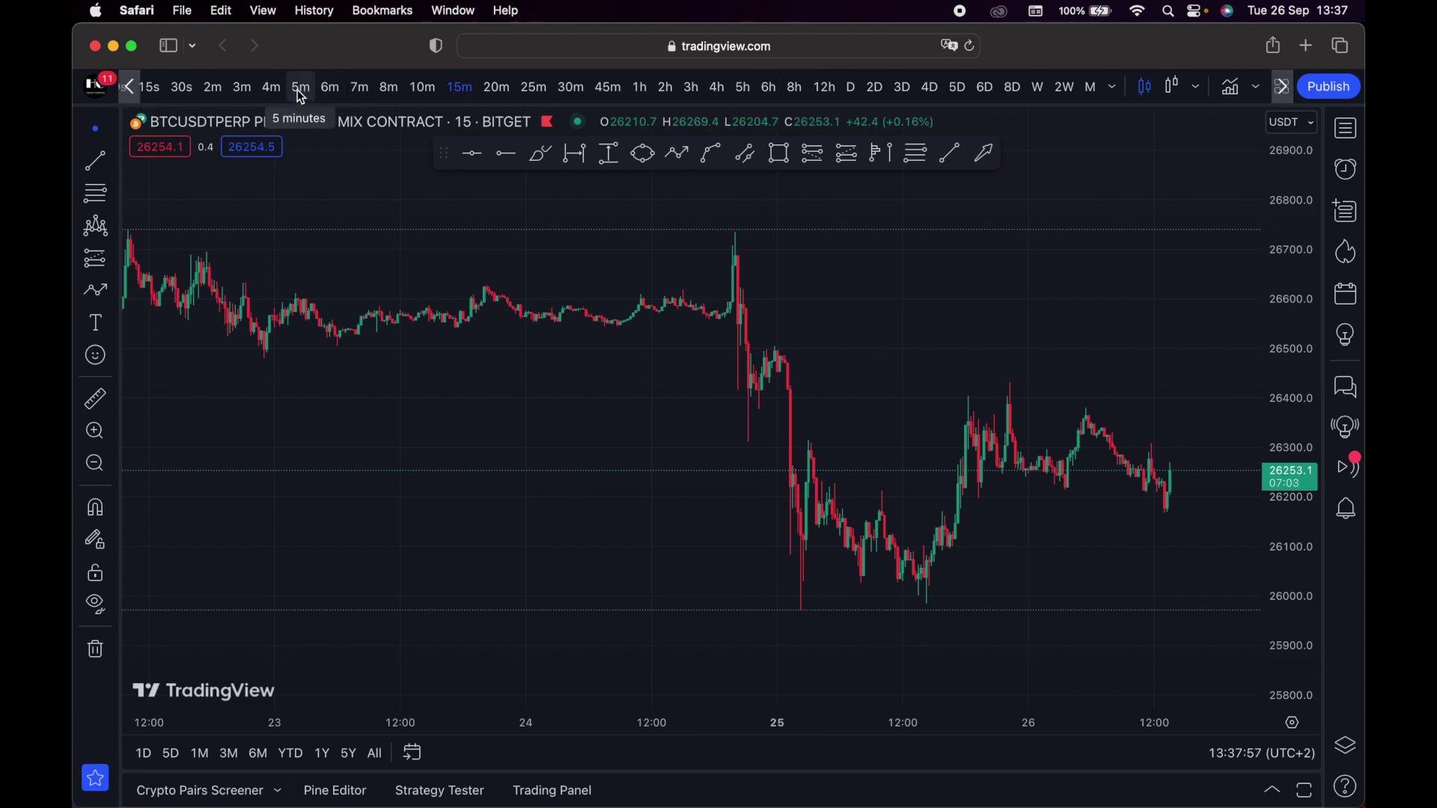
{"action": "left_click", "coordinate": [716, 87]}
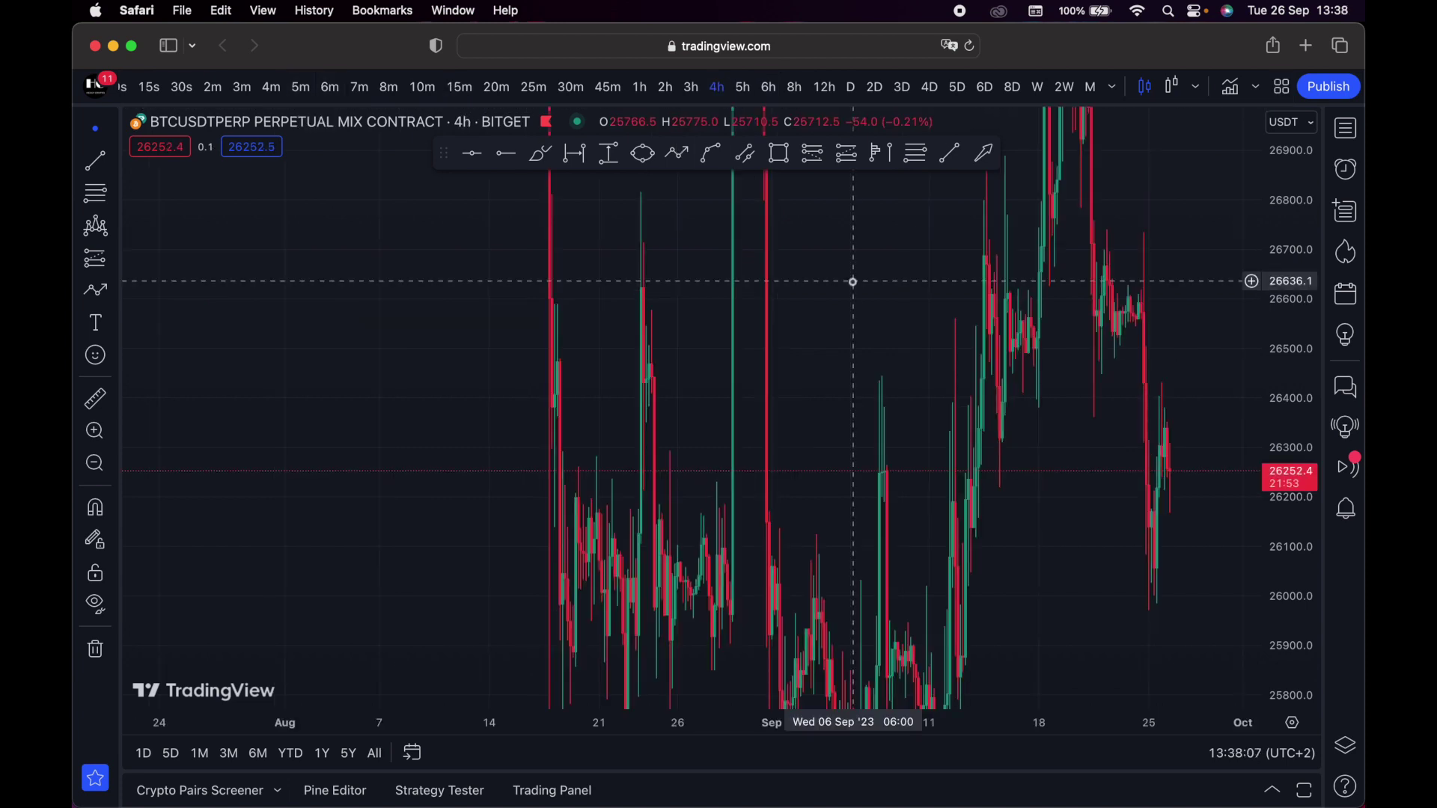
{"action": "left_click_drag", "start_coordinate": [1289, 318], "coordinate": [1260, 488]}
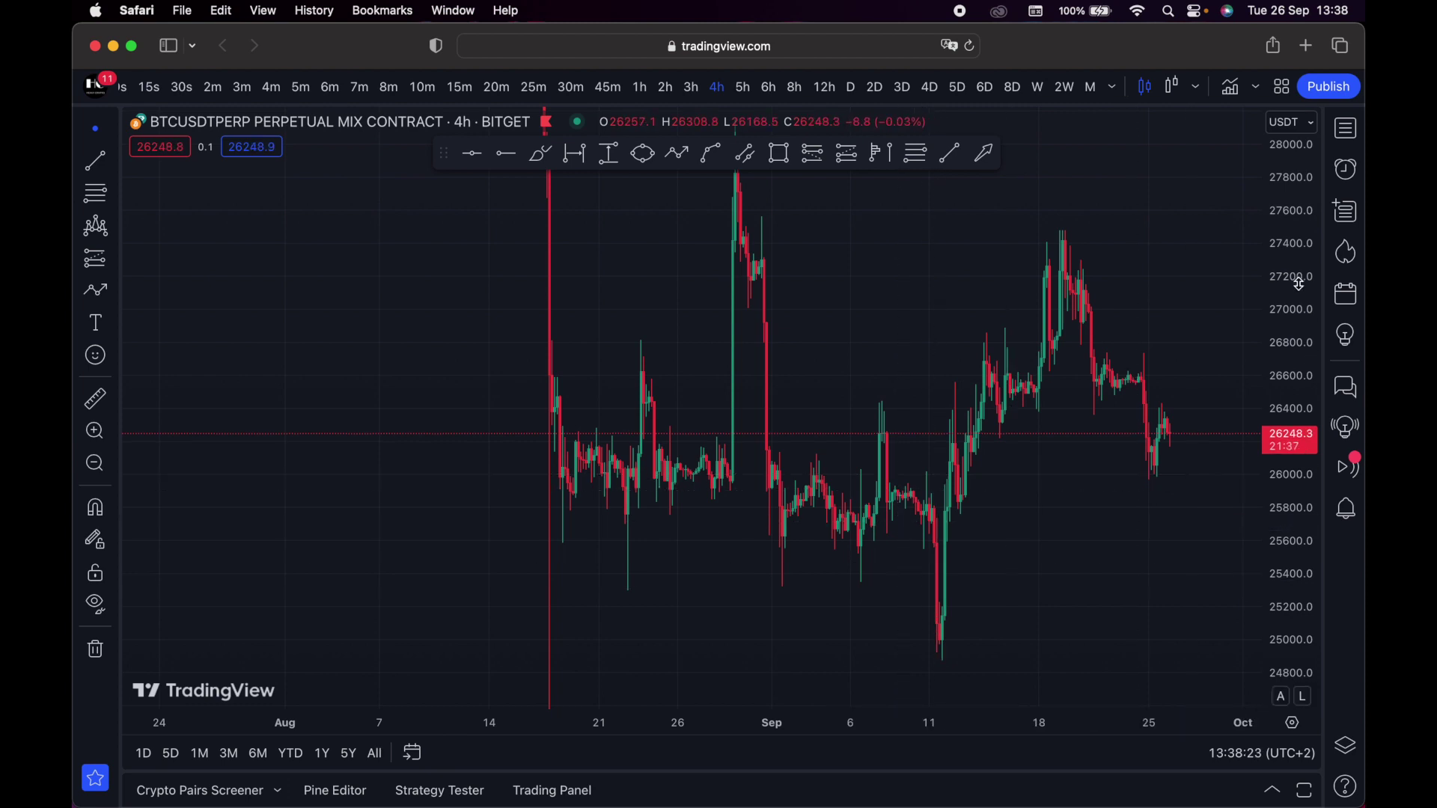
{"action": "left_click_drag", "start_coordinate": [1289, 295], "coordinate": [1289, 329]}
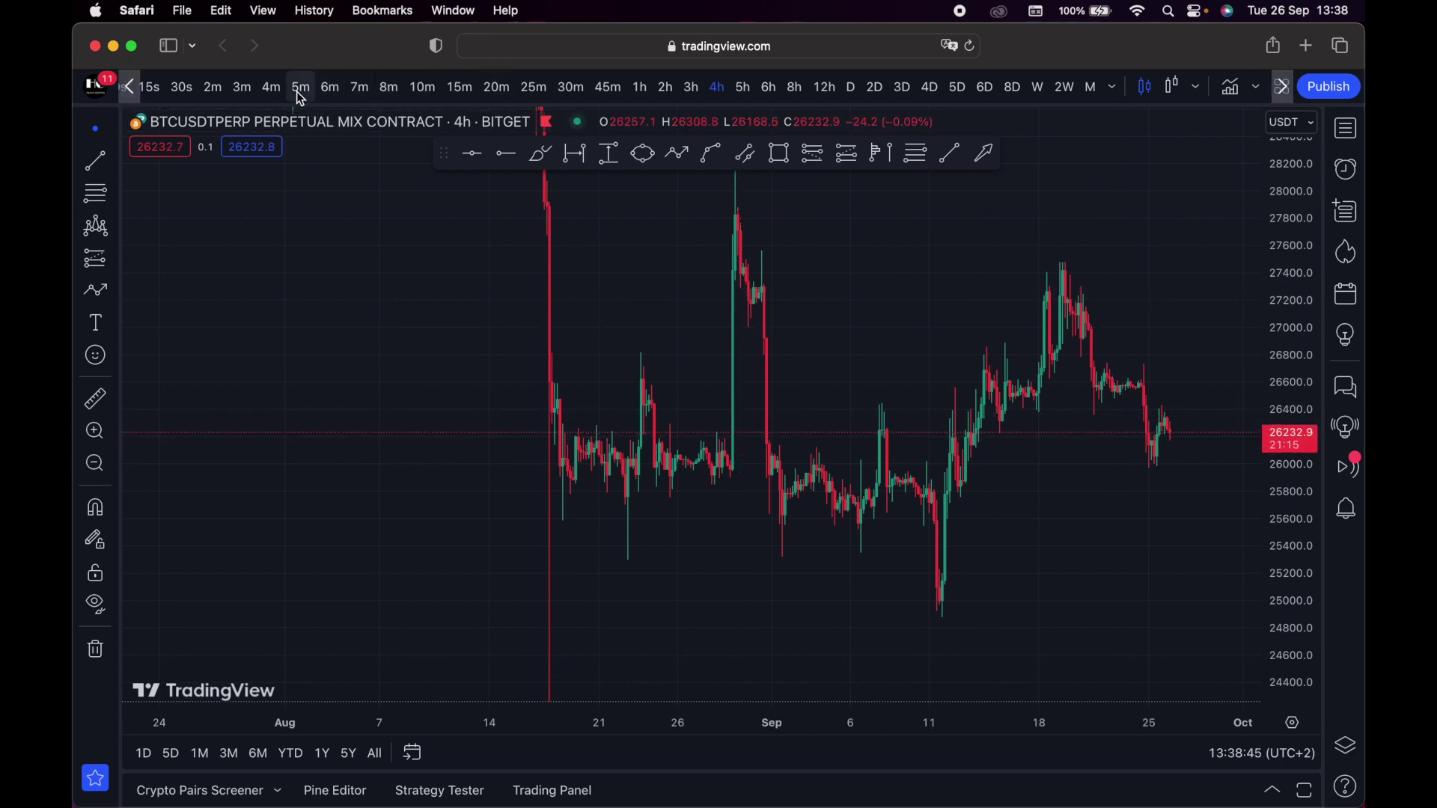
Change the chart interval to 15 minutes and from there to 45 minutes
{"action": "left_click", "coordinate": [467, 93]}
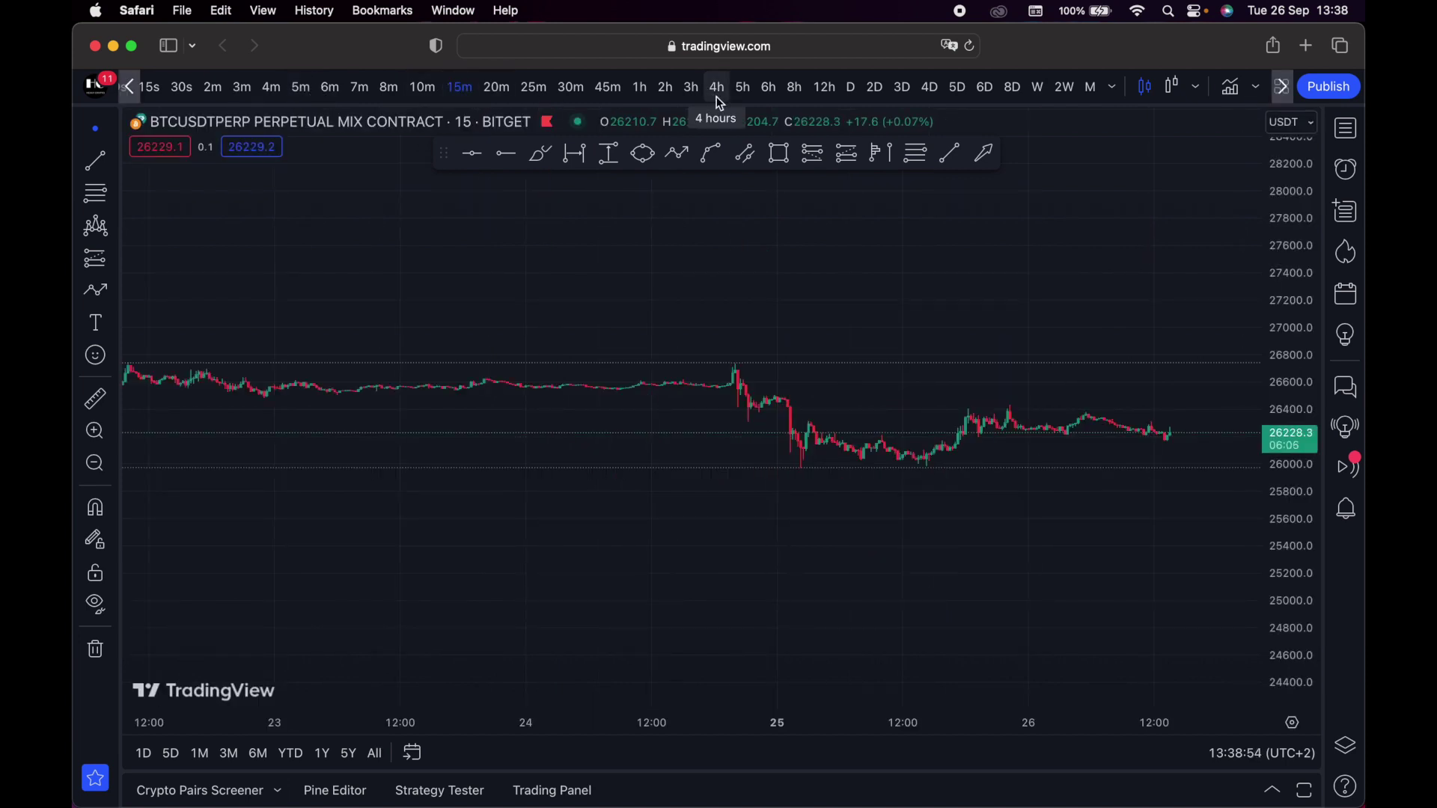
{"action": "left_click", "coordinate": [1115, 88]}
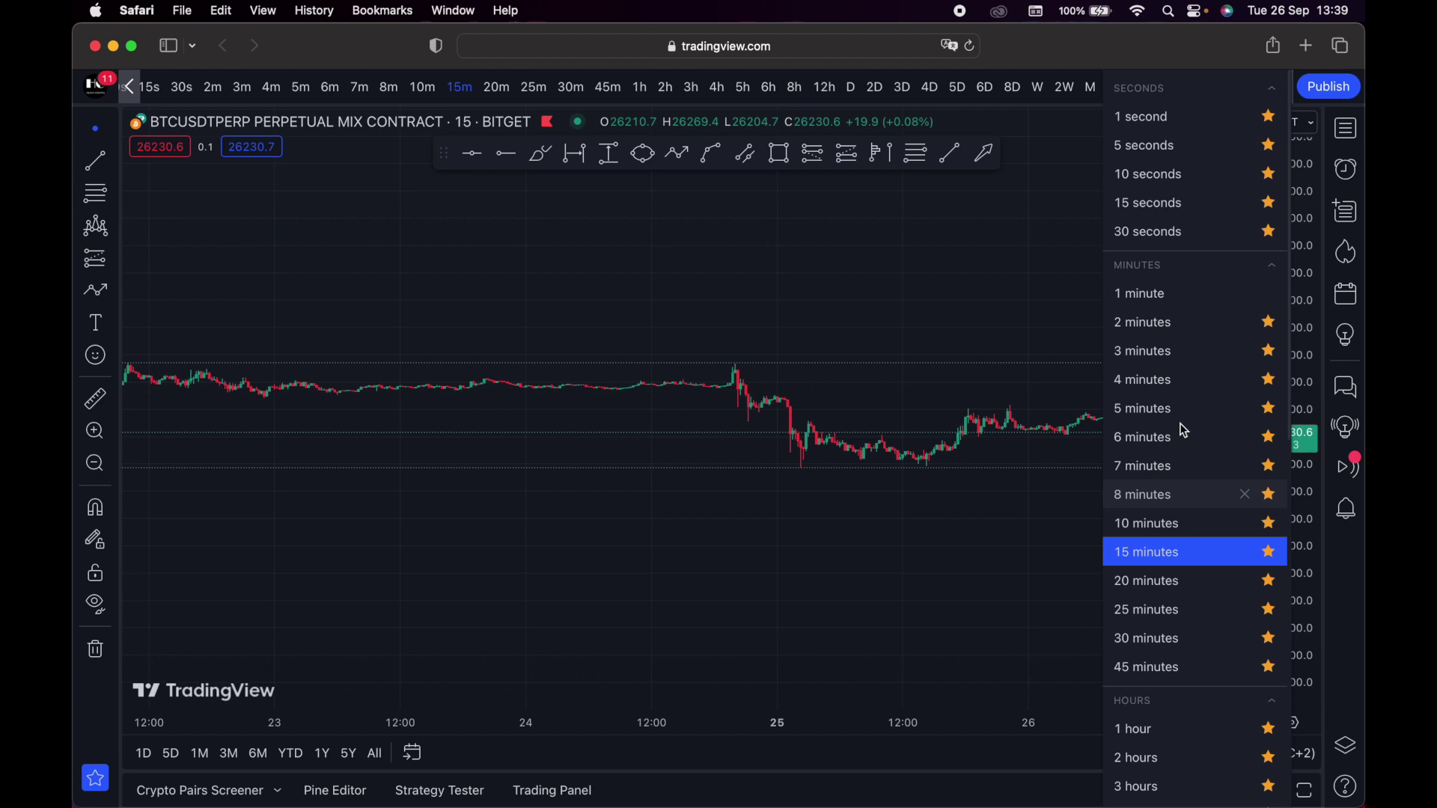
{"action": "left_click", "coordinate": [1151, 666]}
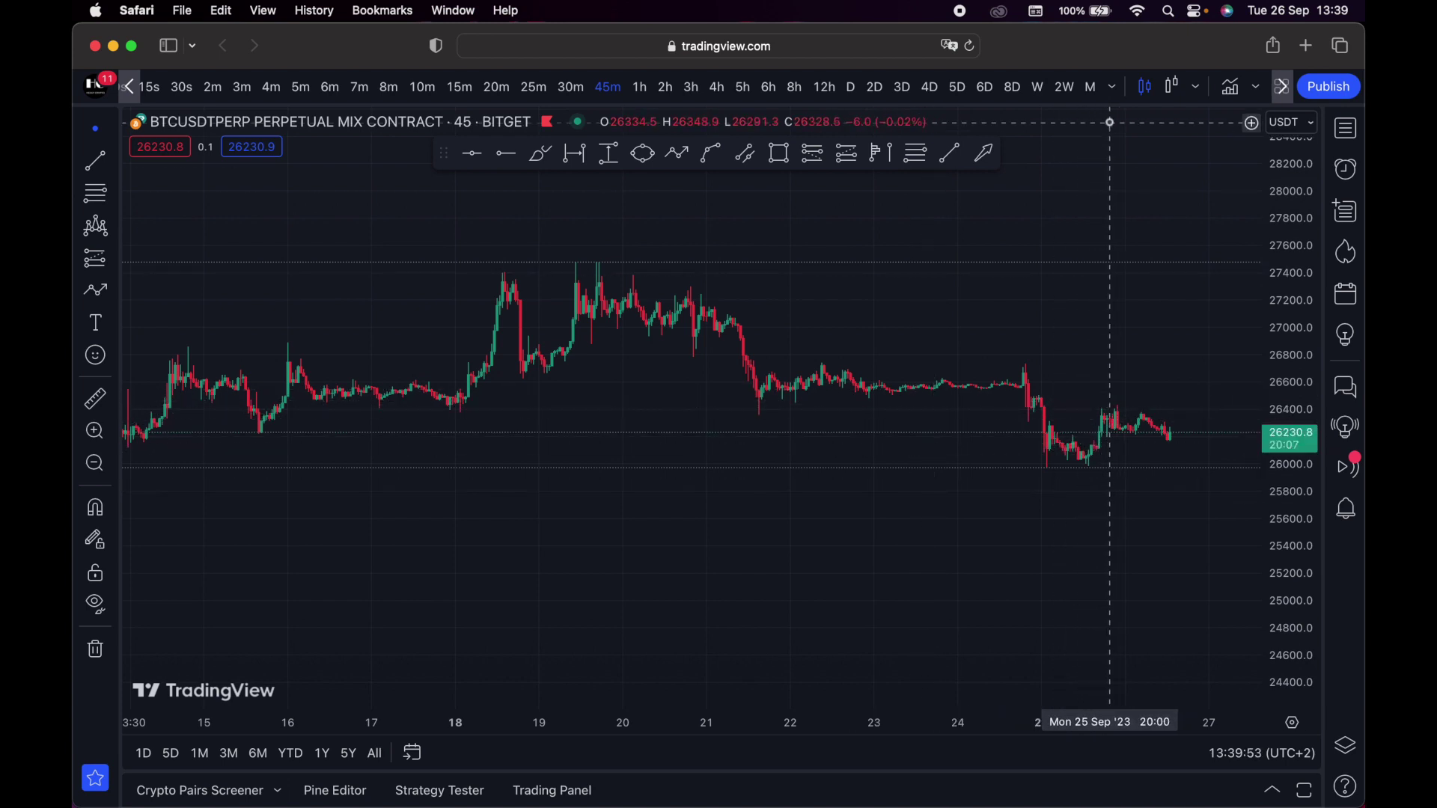
Switch the chart to the 1-hour interval and reset the chart view
{"action": "left_click", "coordinate": [1112, 86]}
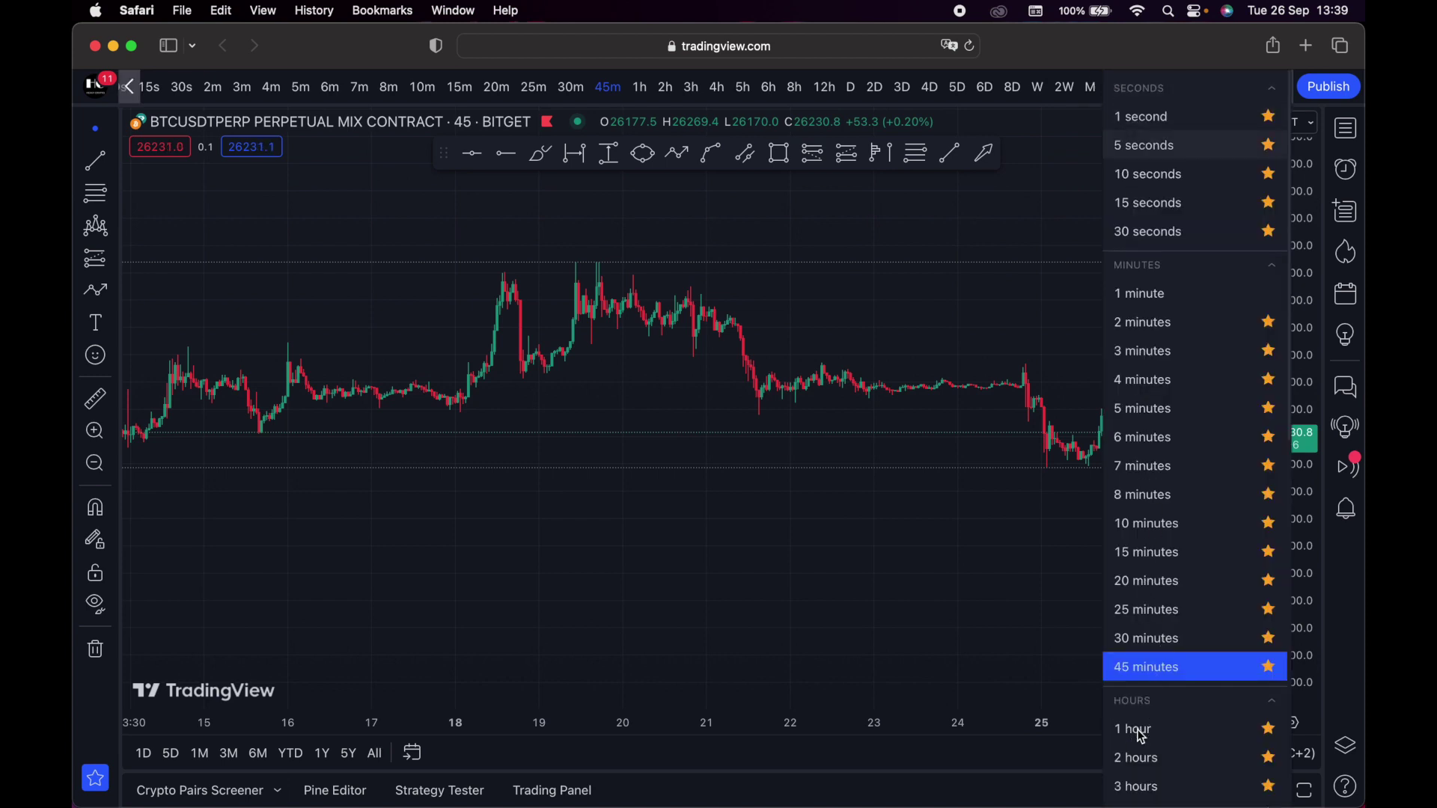
{"action": "left_click", "coordinate": [1168, 728]}
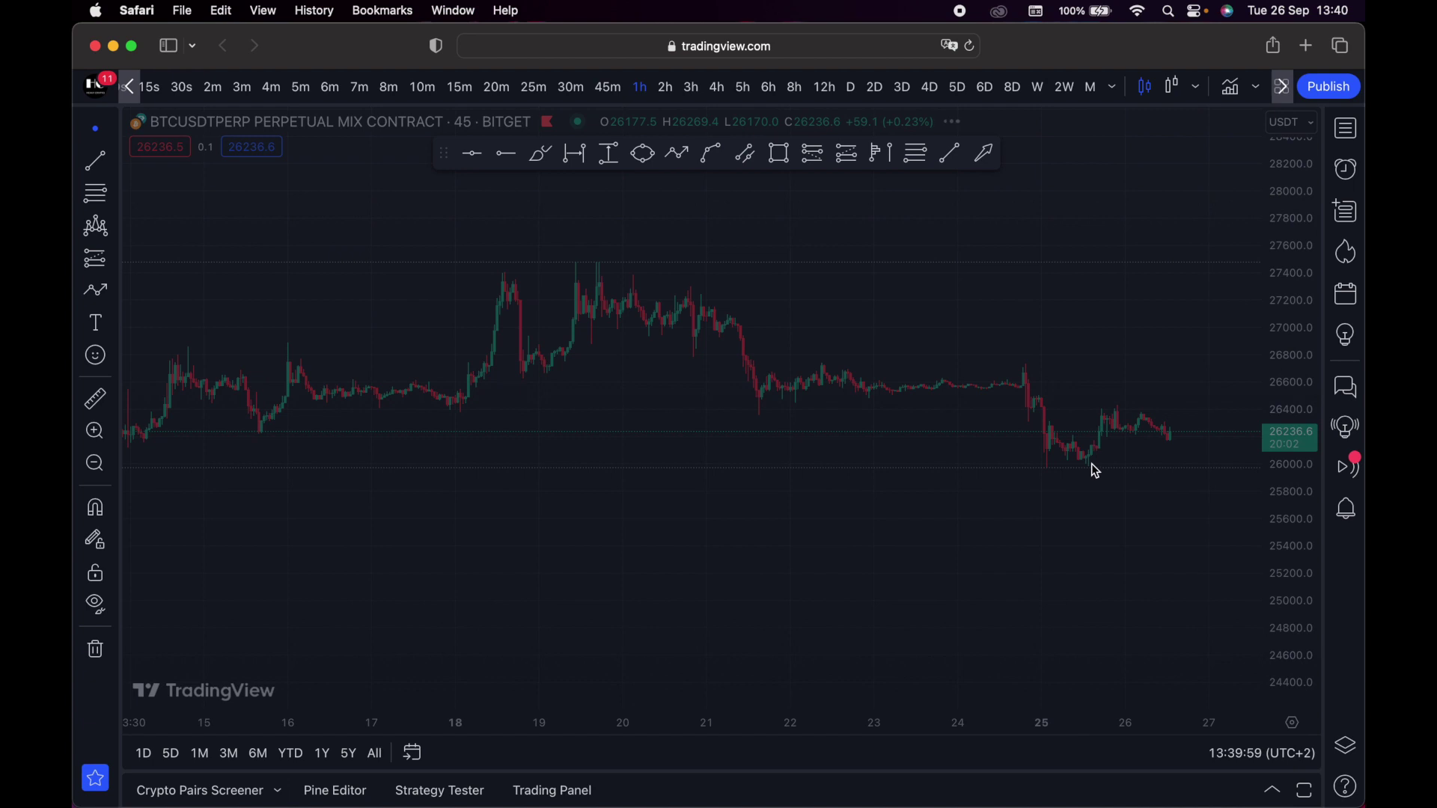
{"action": "right_click", "coordinate": [1054, 277]}
{"action": "left_click", "coordinate": [1062, 291]}
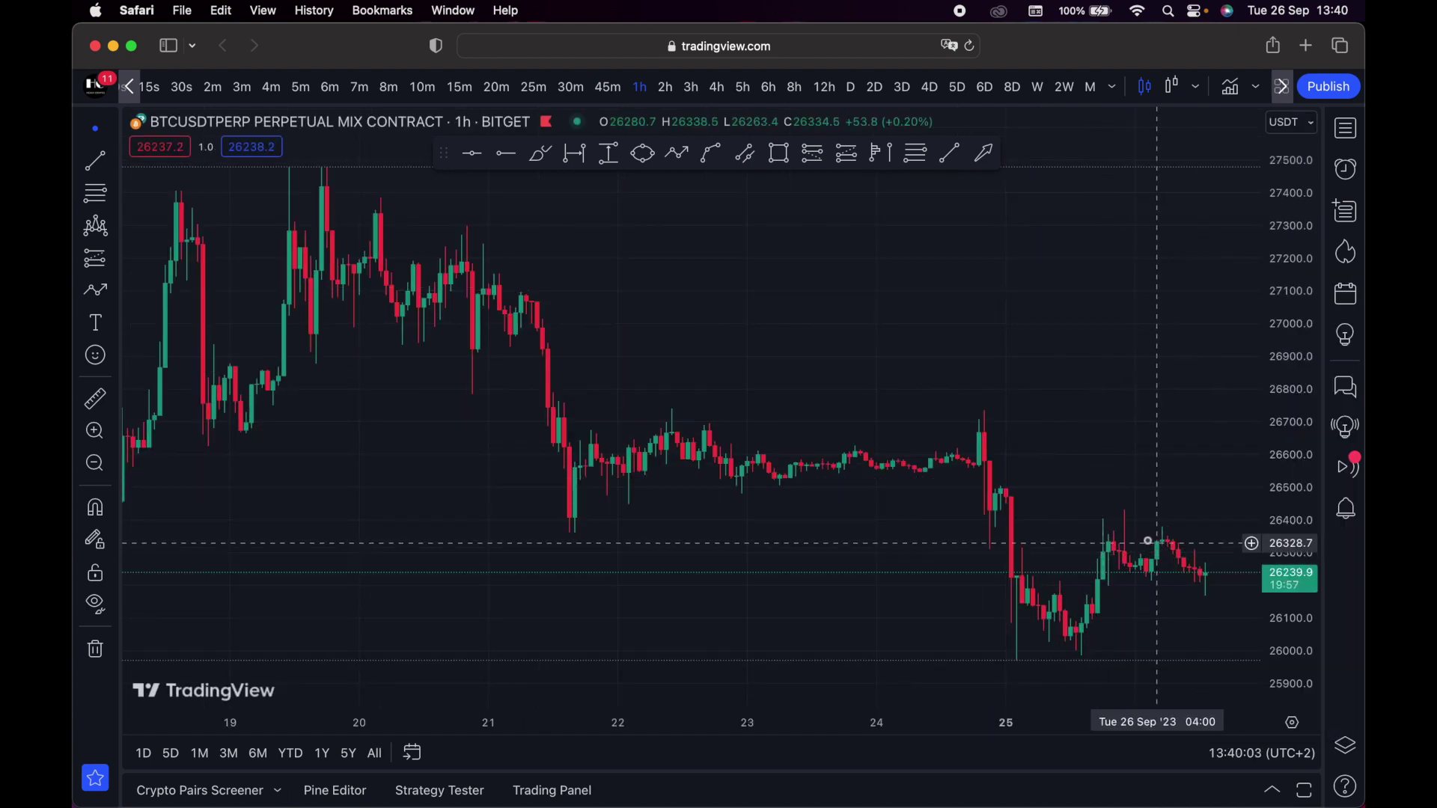
{"action": "left_click", "coordinate": [1114, 88]}
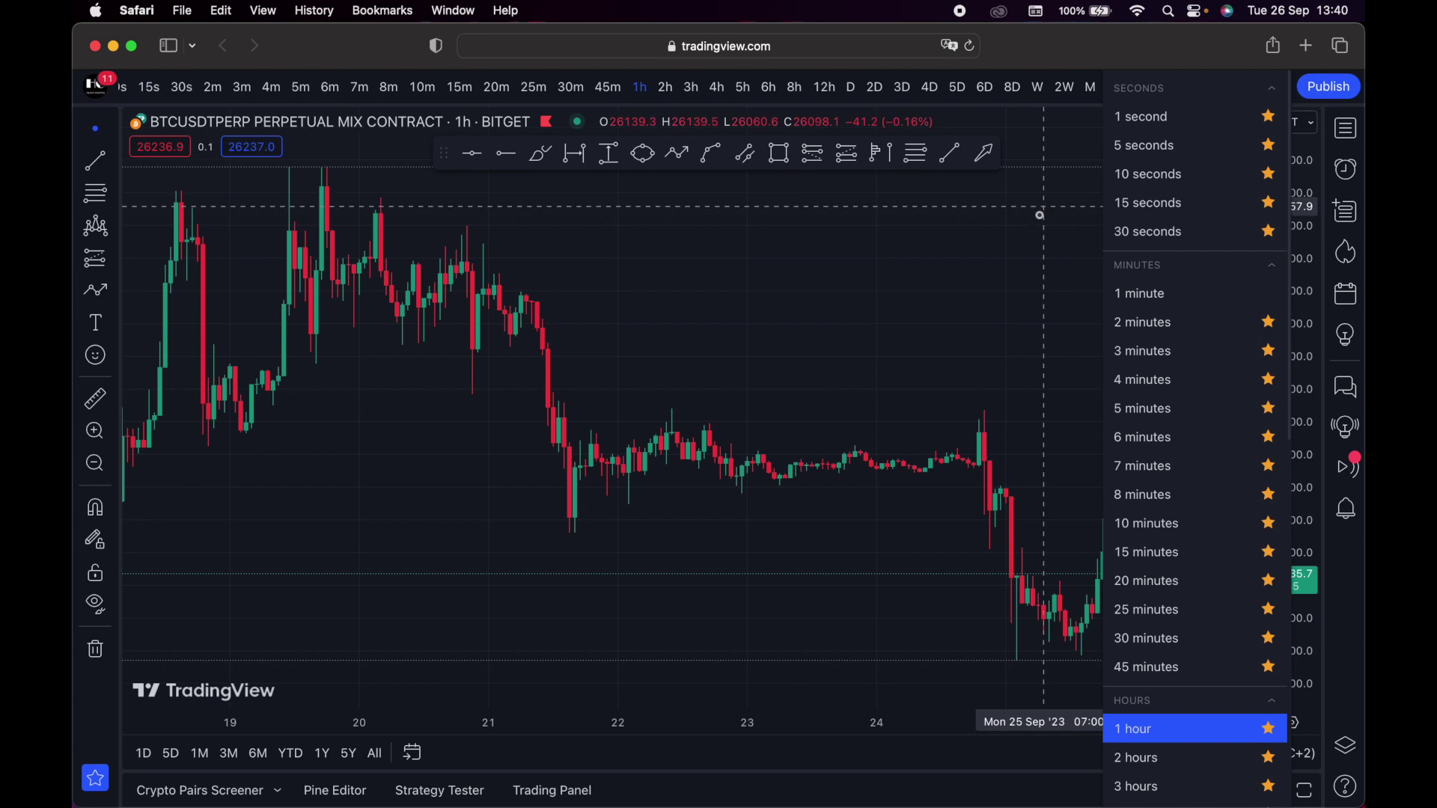
{"action": "left_click", "coordinate": [1008, 241]}
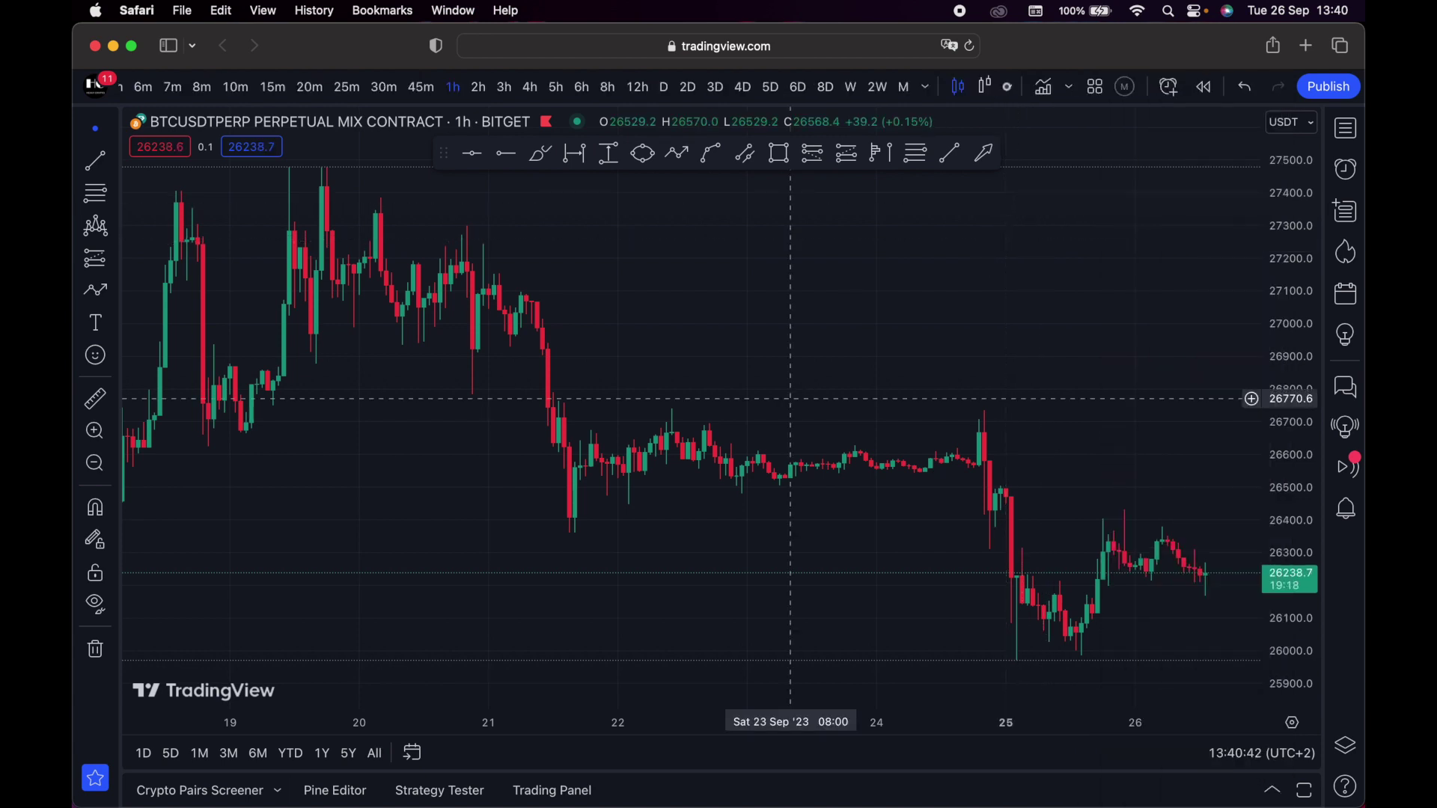
Display the 1-hour chart as Heikin Ashi and compress its price scale
{"action": "left_click", "coordinate": [1010, 88]}
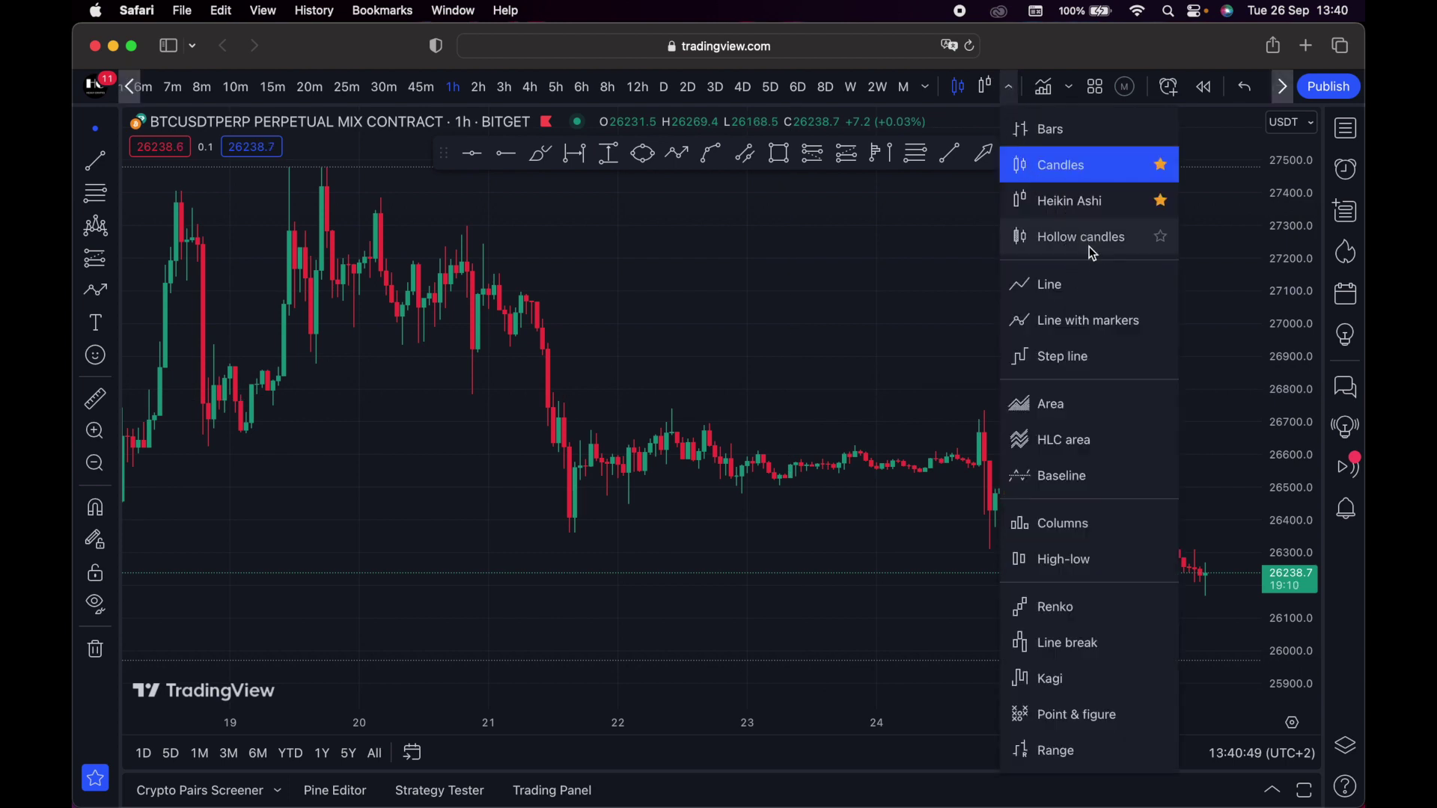
{"action": "left_click", "coordinate": [1089, 207]}
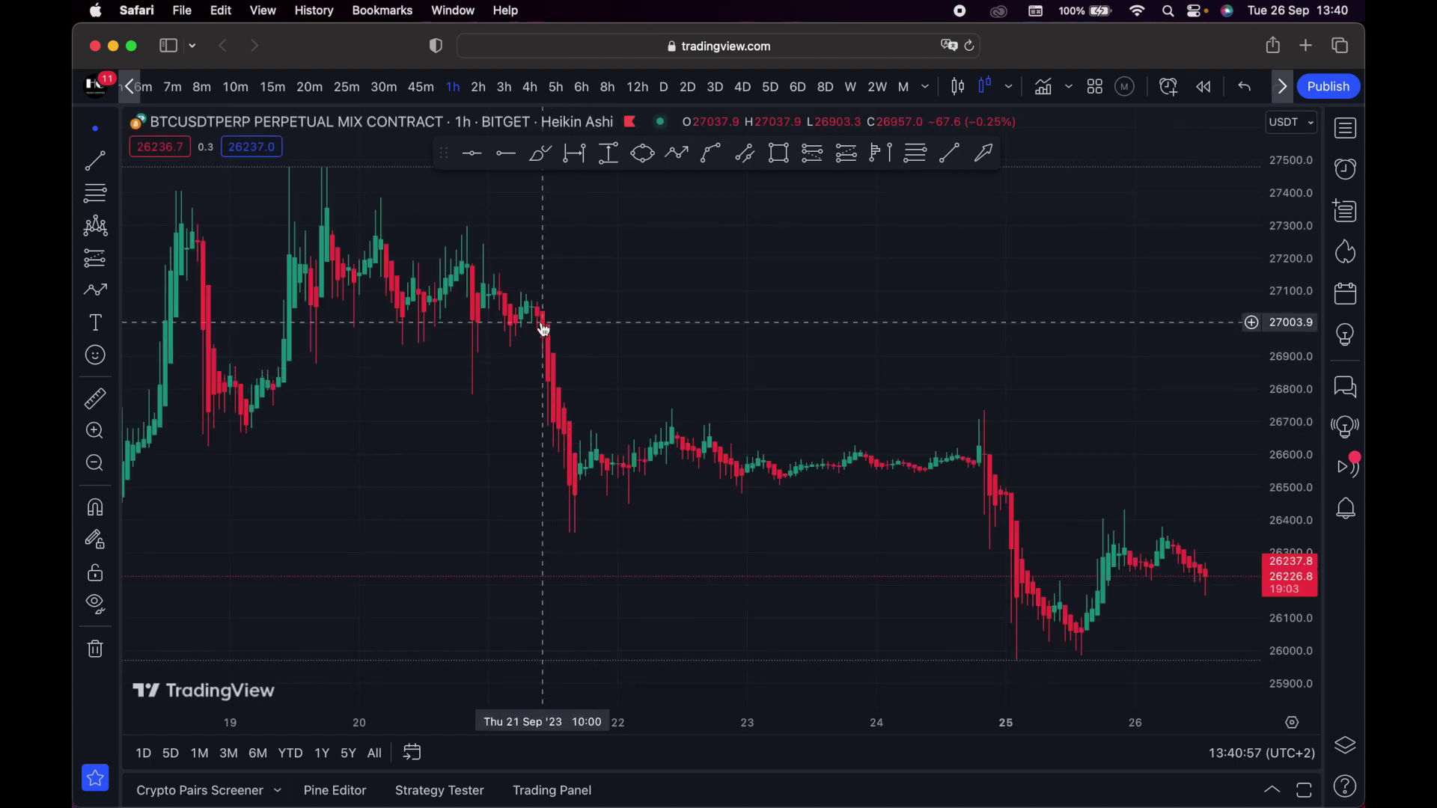
{"action": "left_click_drag", "start_coordinate": [1302, 318], "coordinate": [1291, 354]}
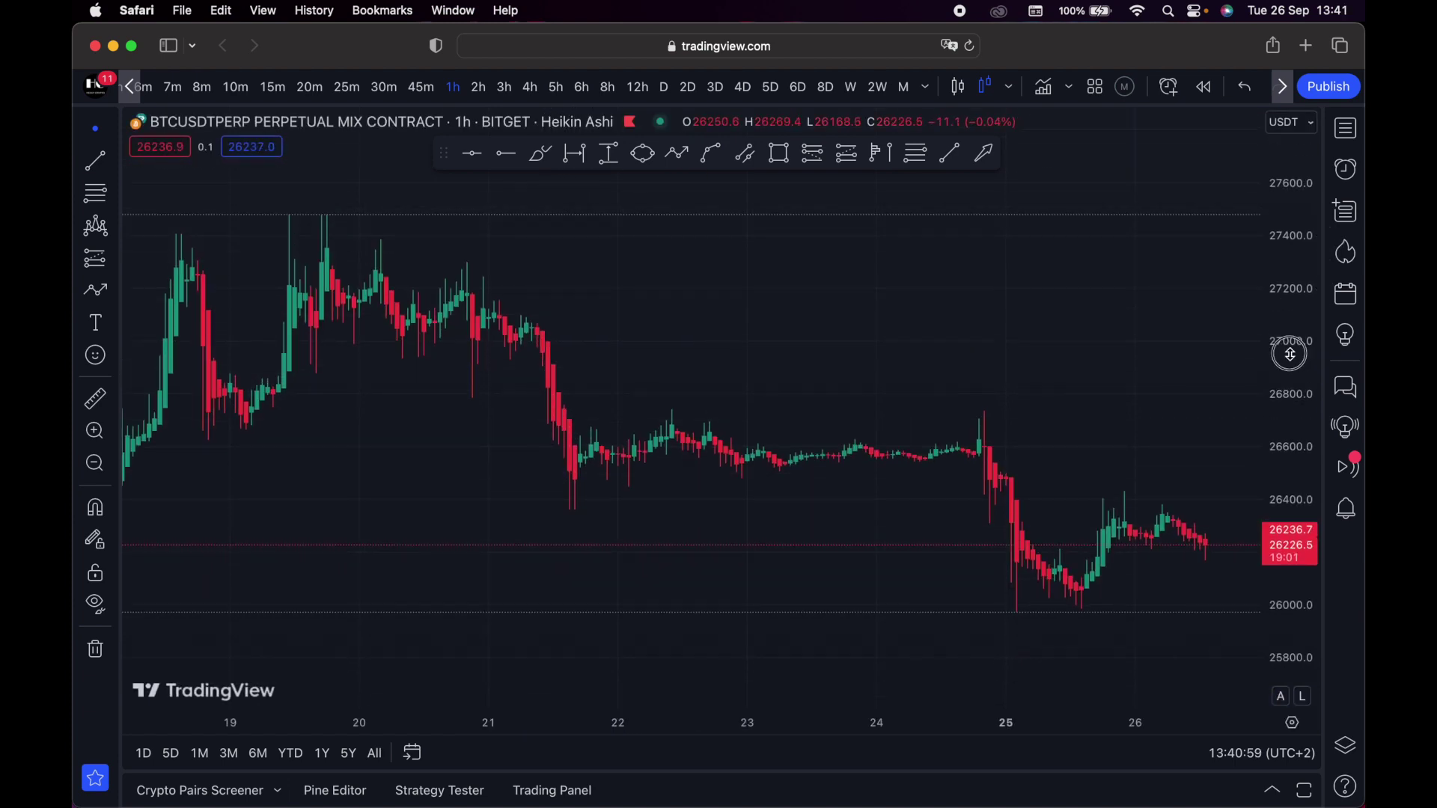
{"action": "scroll", "coordinate": [1014, 247], "scroll_direction": "down", "scroll_amount": 5}
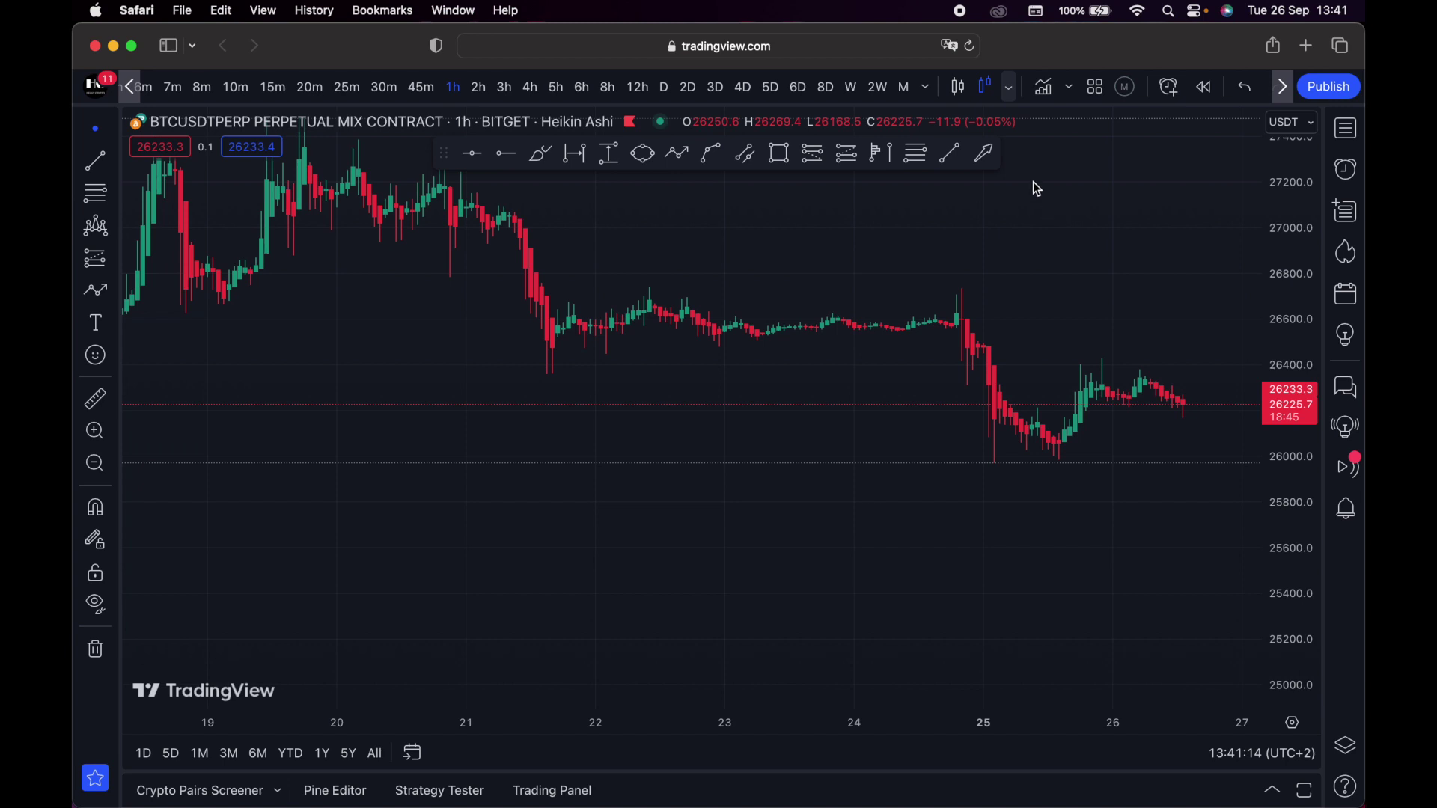
Try the Line chart style and return the chart to Candles
{"action": "left_click", "coordinate": [1010, 87]}
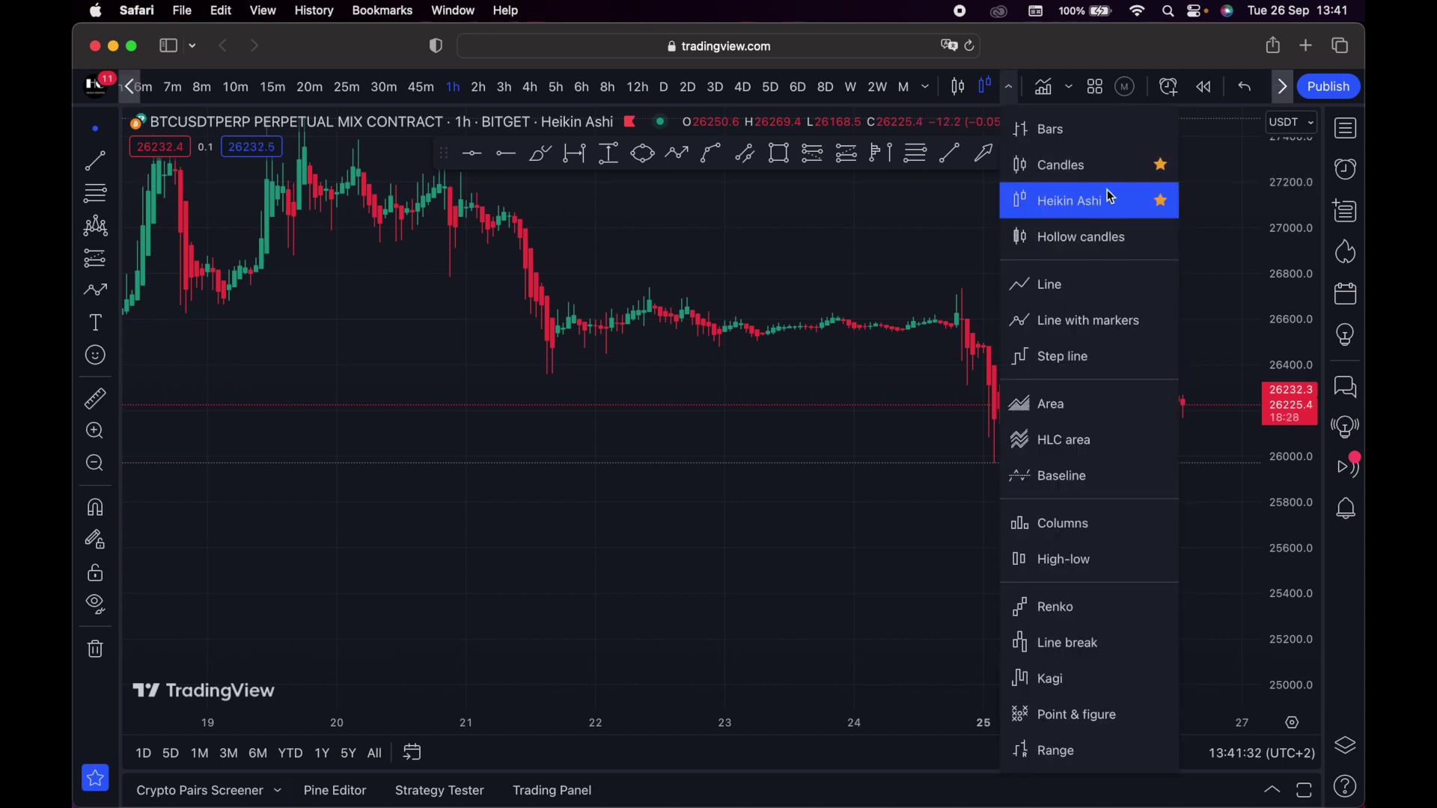
{"action": "left_click", "coordinate": [1049, 284]}
{"action": "left_click", "coordinate": [1038, 87]}
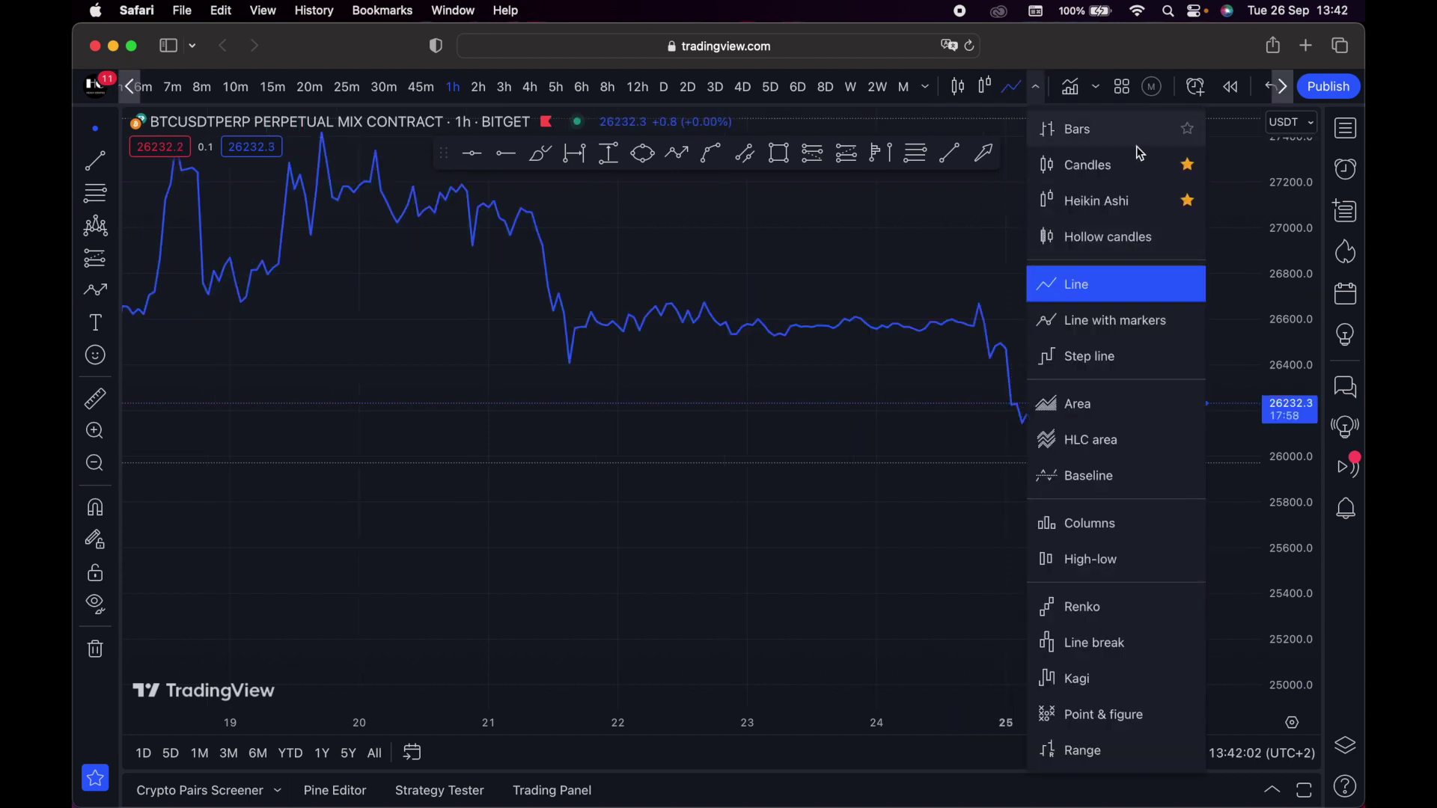
{"action": "left_click", "coordinate": [1117, 166]}
{"action": "left_click_drag", "start_coordinate": [1093, 182], "coordinate": [959, 257]}
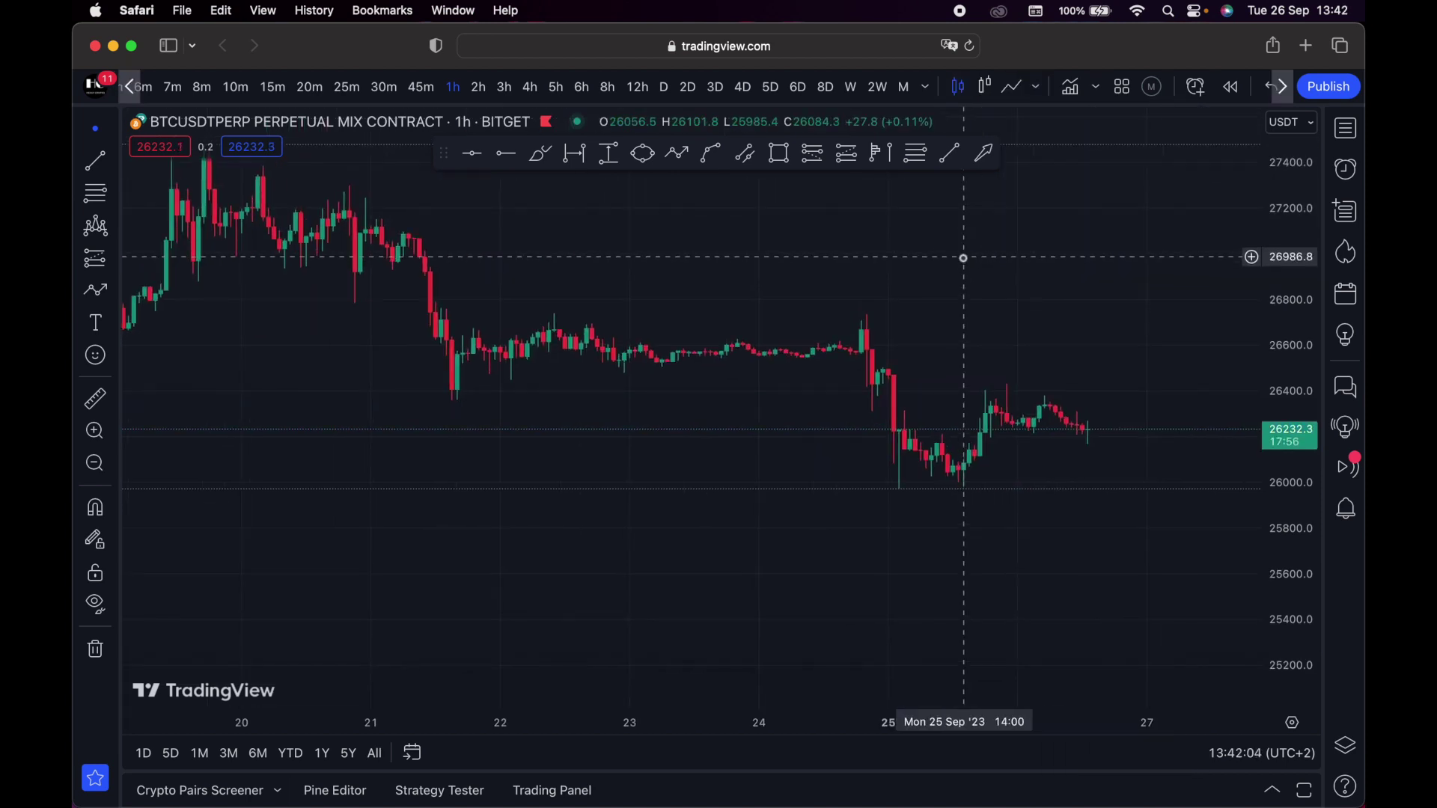
Add the HC pro indicator from the personal scripts to the chart and close the indicator list
{"action": "left_click", "coordinate": [1071, 92]}
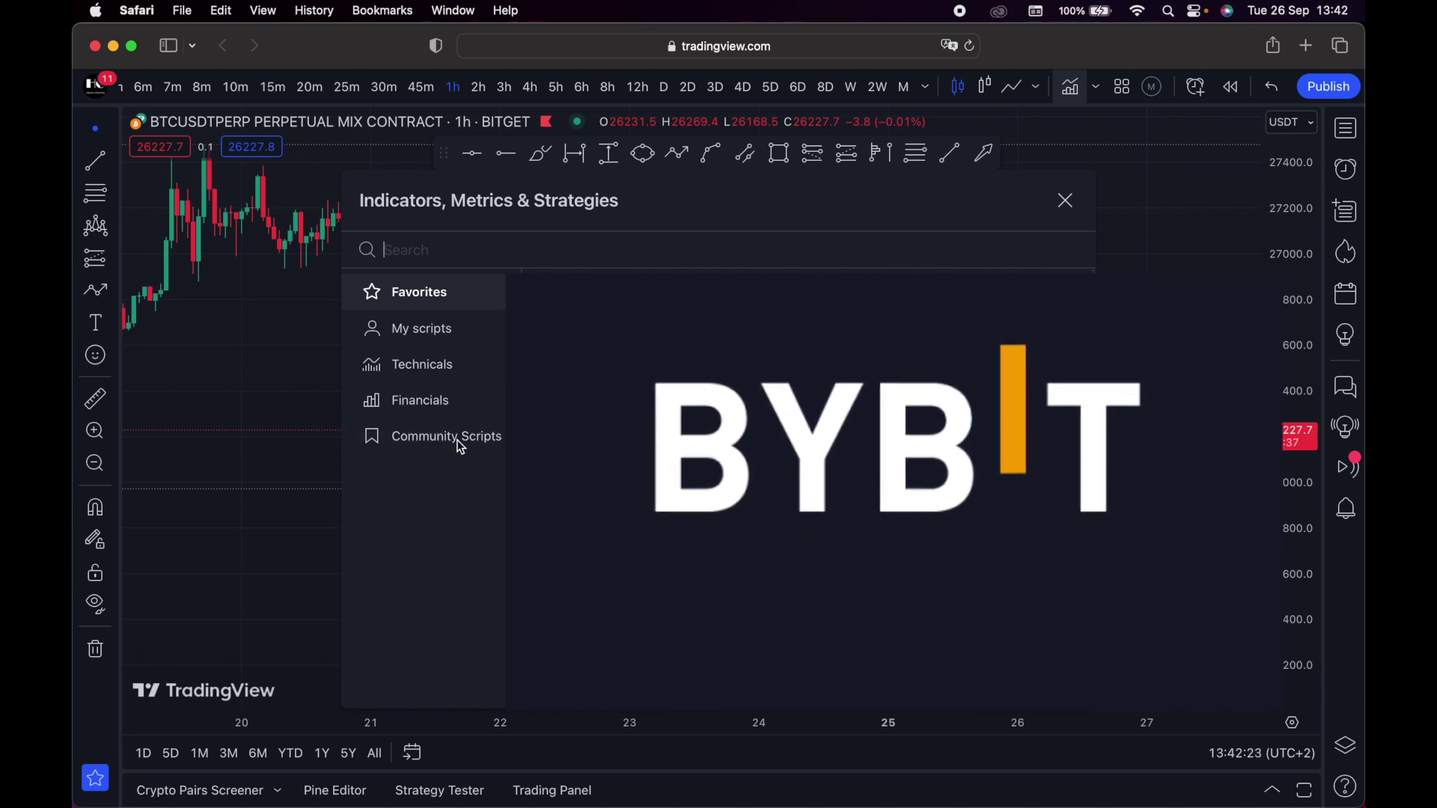
{"action": "left_click", "coordinate": [442, 336]}
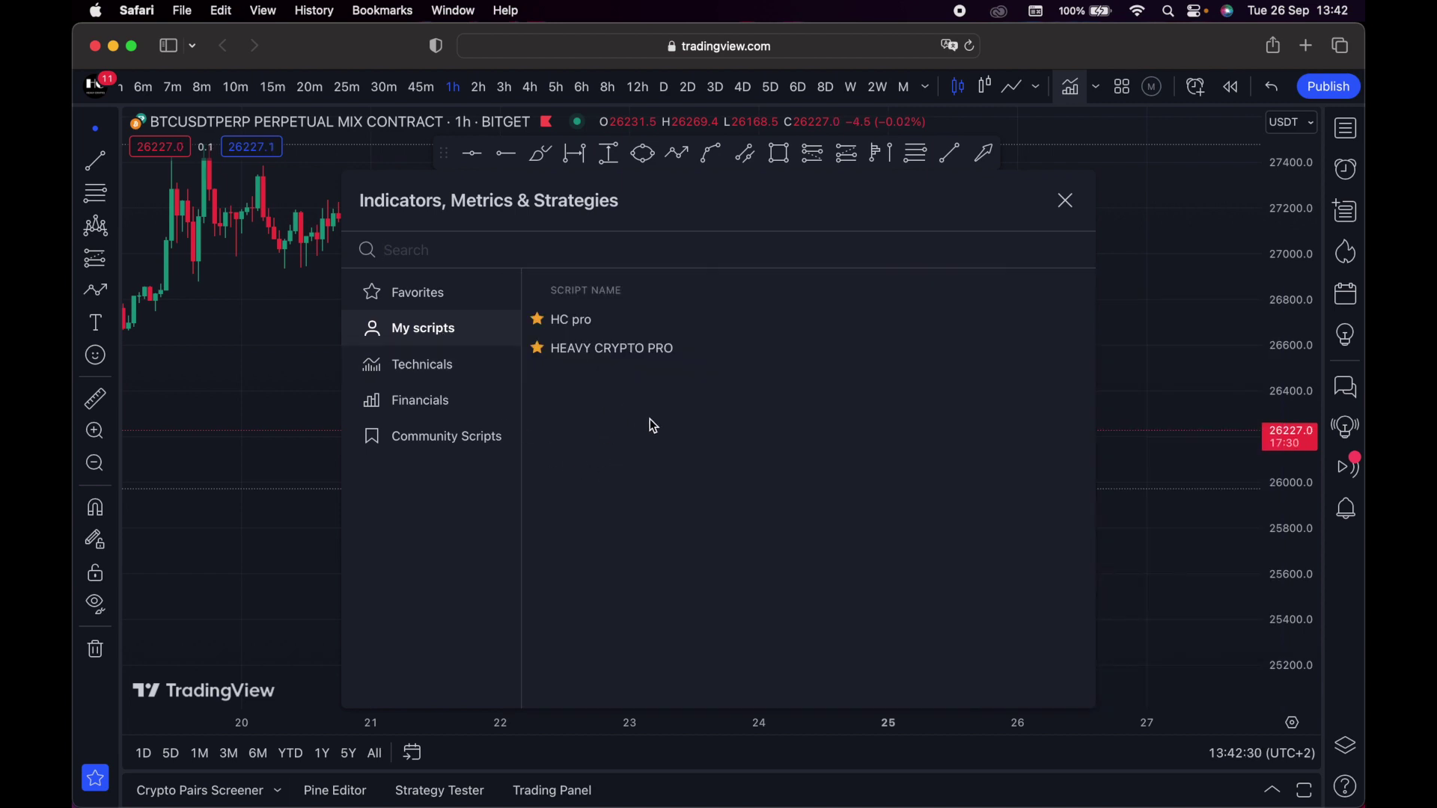
{"action": "left_click", "coordinate": [597, 322]}
{"action": "left_click", "coordinate": [1061, 209]}
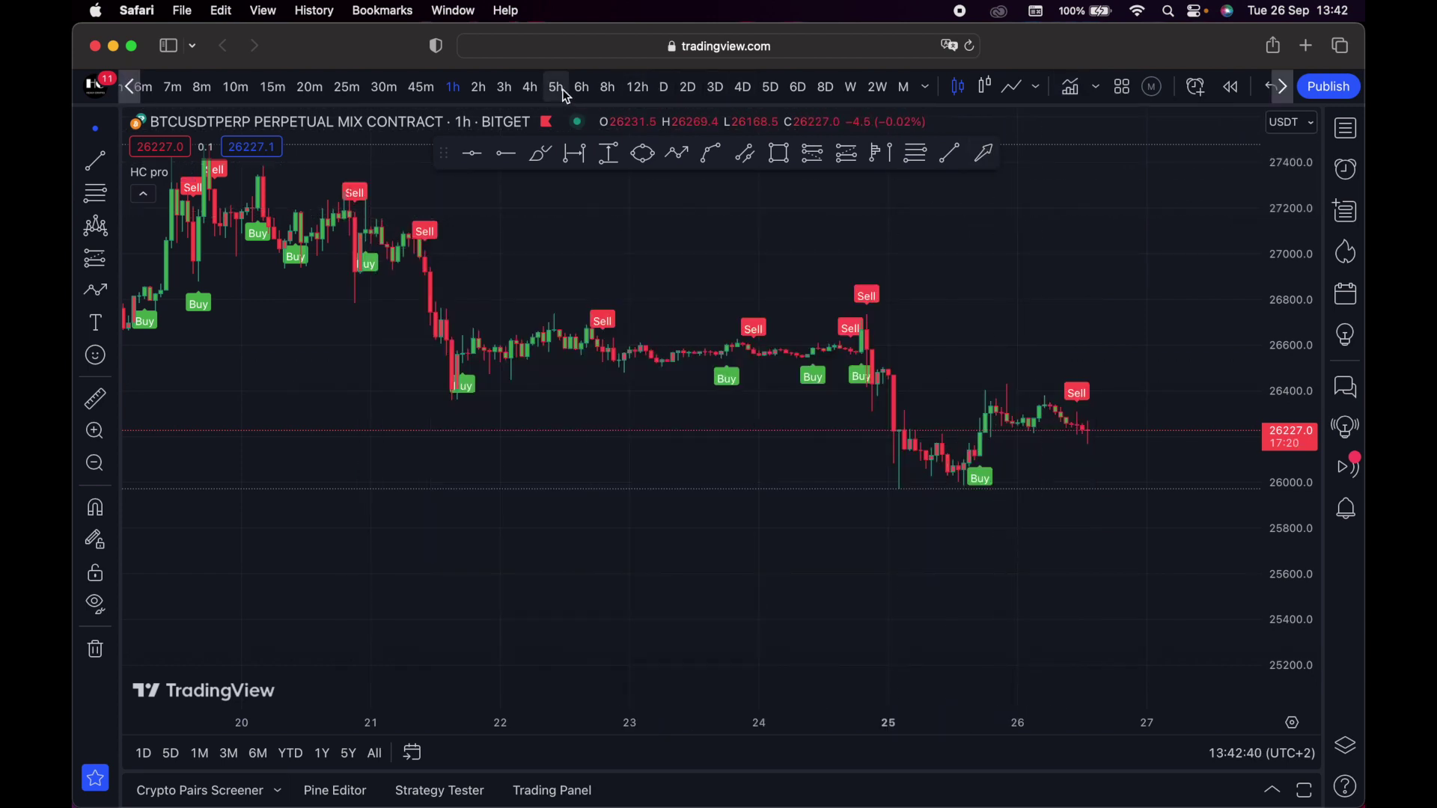
Switch the chart to the 4-hour interval and rescale its time and price axes around the latest buy and sell signals
{"action": "left_click", "coordinate": [530, 88]}
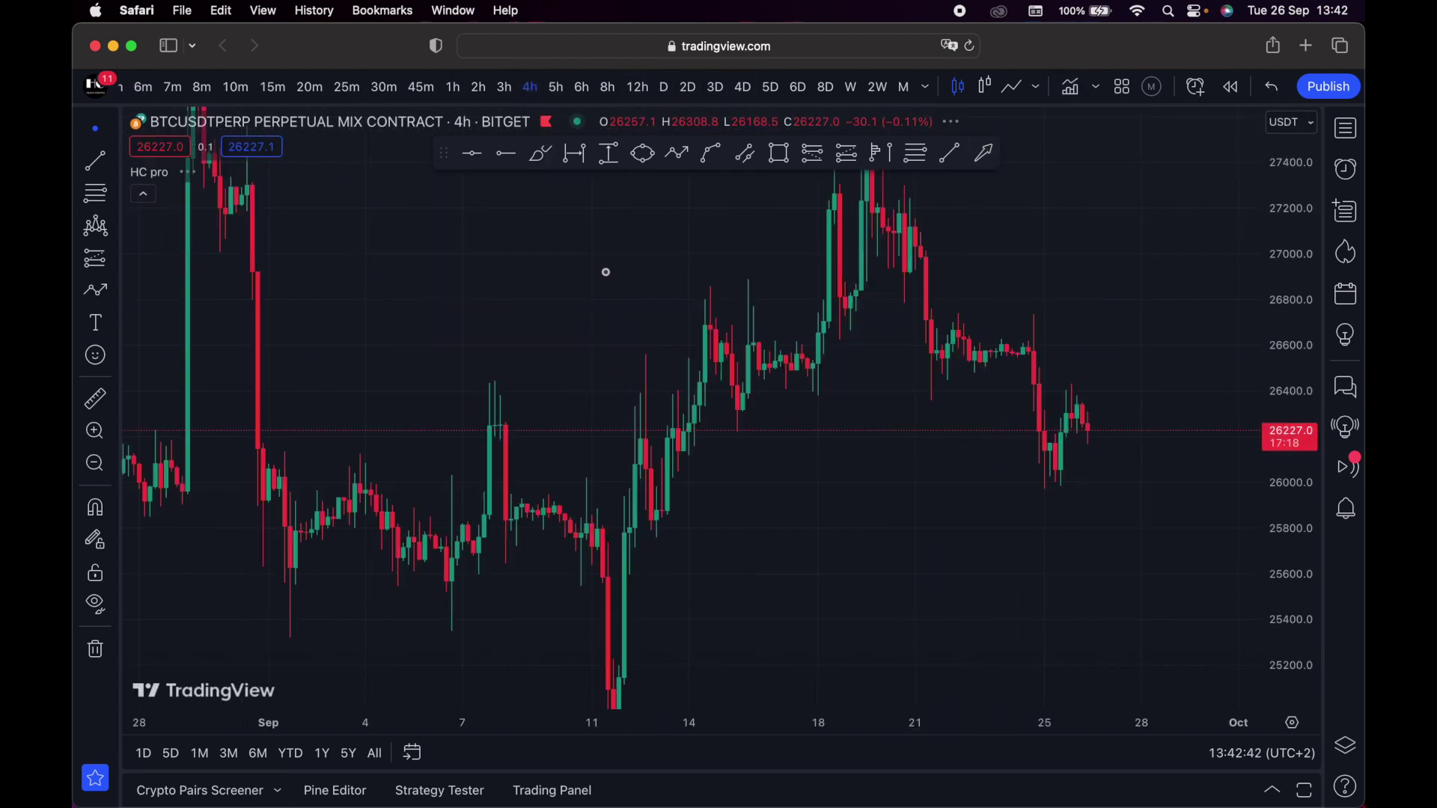
{"action": "left_click_drag", "start_coordinate": [884, 719], "coordinate": [545, 513]}
{"action": "mouse_move", "coordinate": [1297, 346]}
{"action": "left_mouse_down"}
{"action": "mouse_move", "coordinate": [1281, 235]}
{"action": "mouse_move", "coordinate": [1289, 352]}
{"action": "left_mouse_up"}
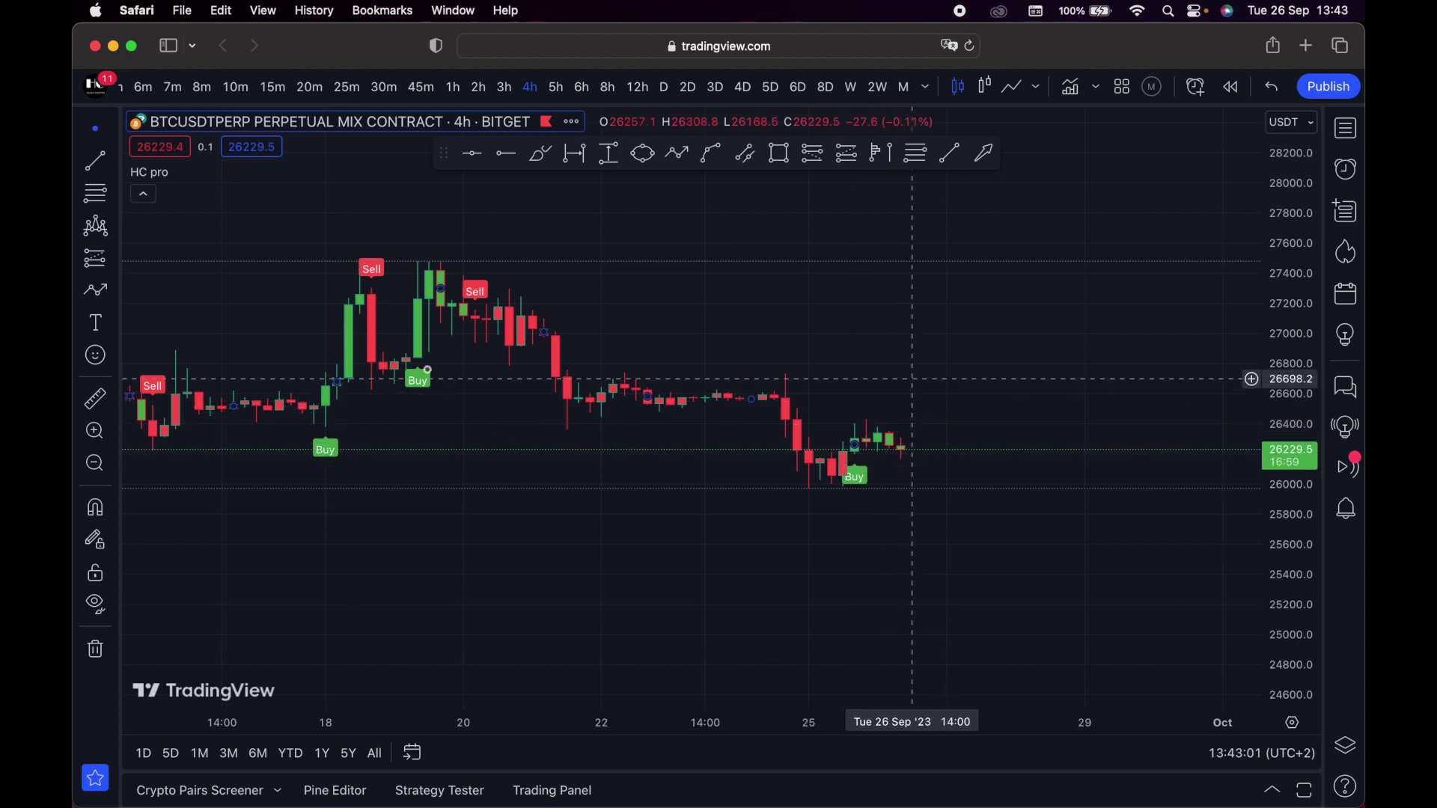
Remove the HC pro indicator, add MACD Crossover to the chart in its place and close the indicator list
{"action": "mouse_move", "coordinate": [171, 179]}
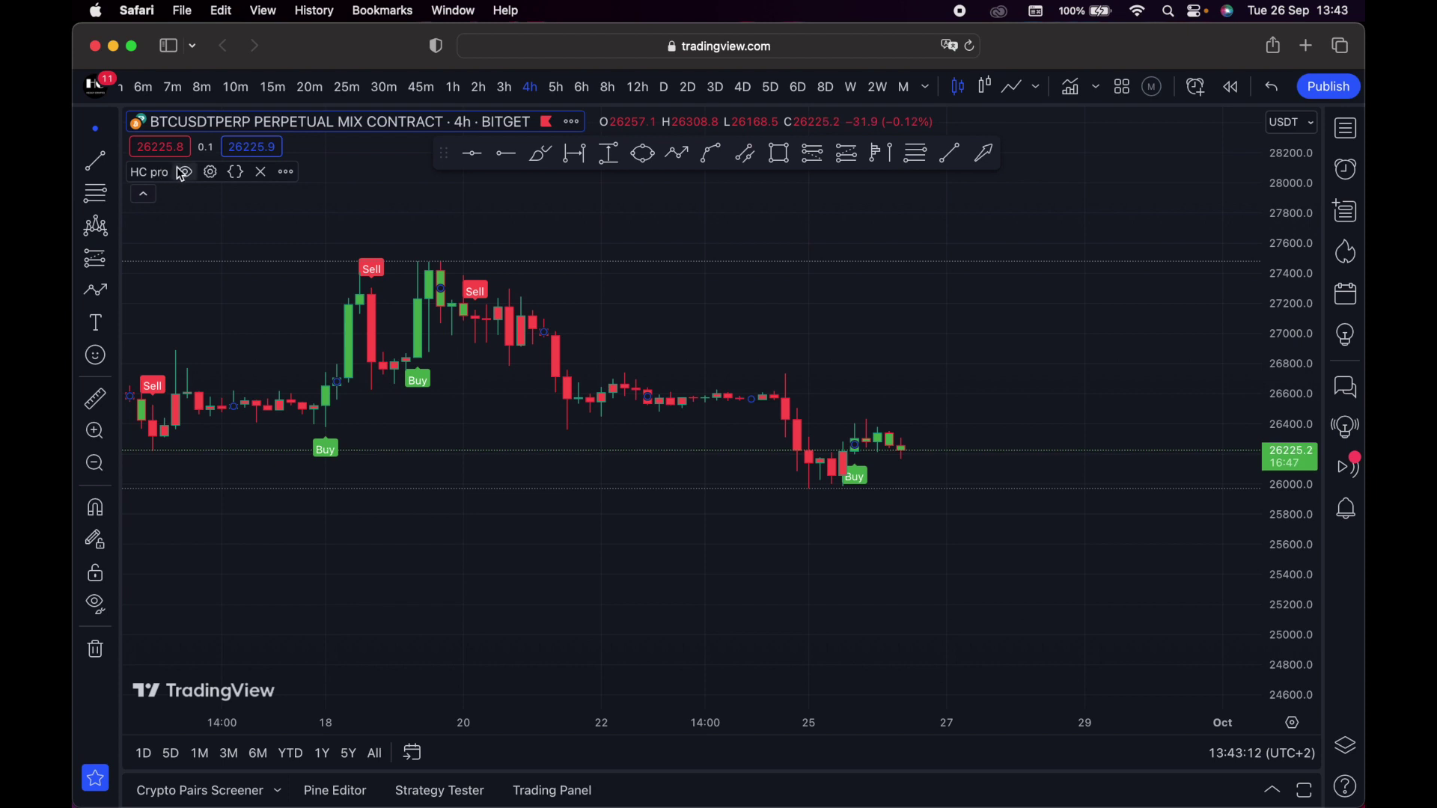
{"action": "left_click", "coordinate": [261, 172]}
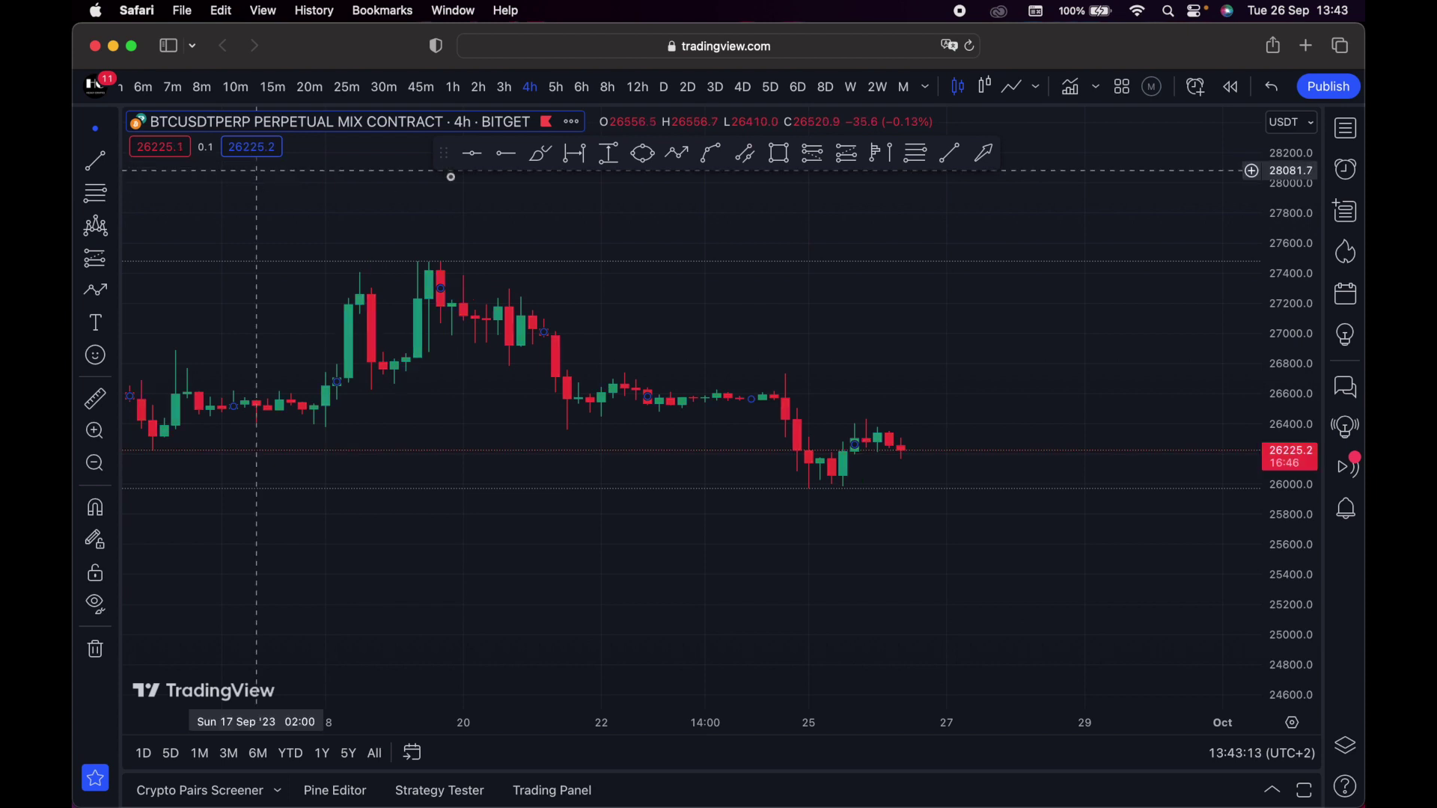
{"action": "left_click", "coordinate": [1070, 87]}
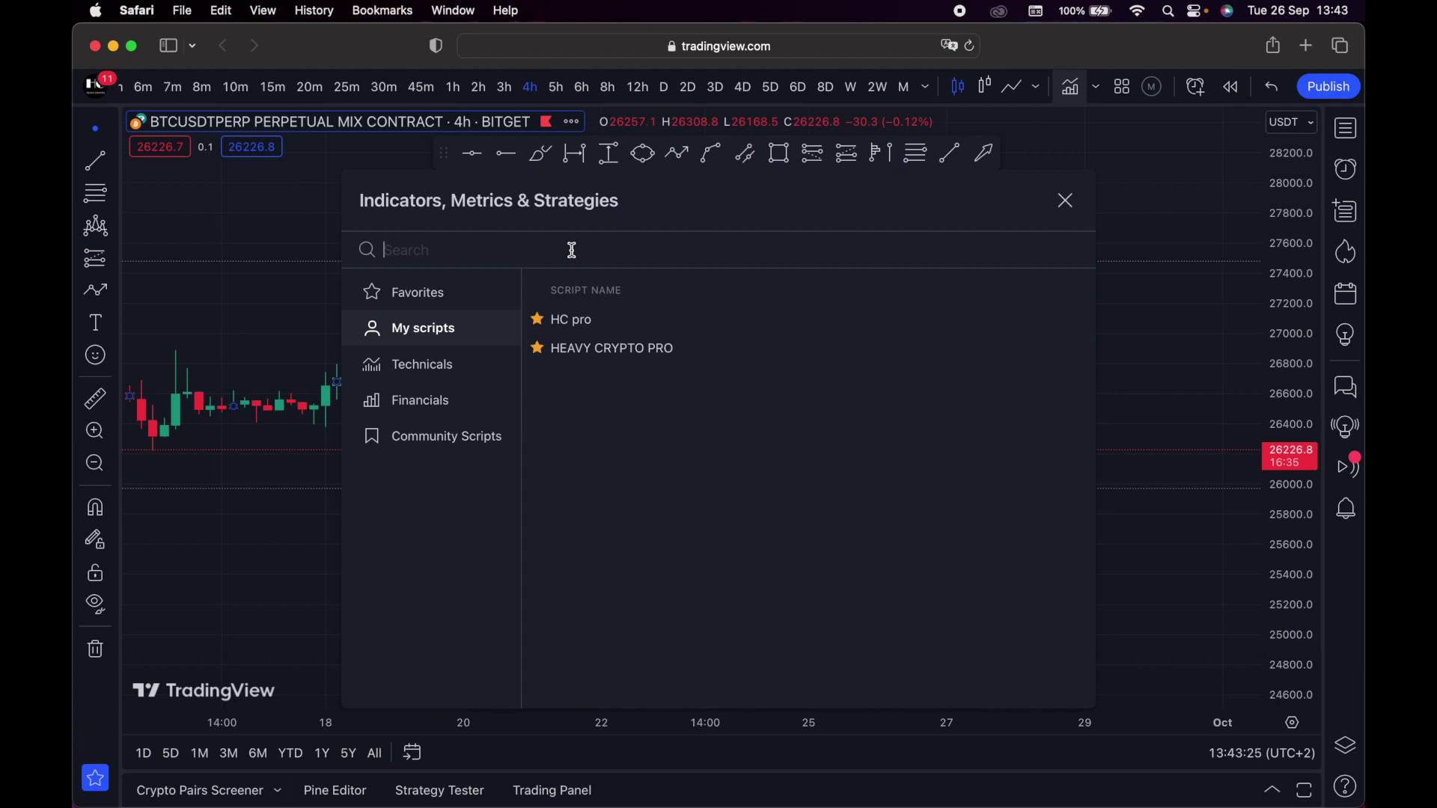
{"action": "type", "text": "macd"}
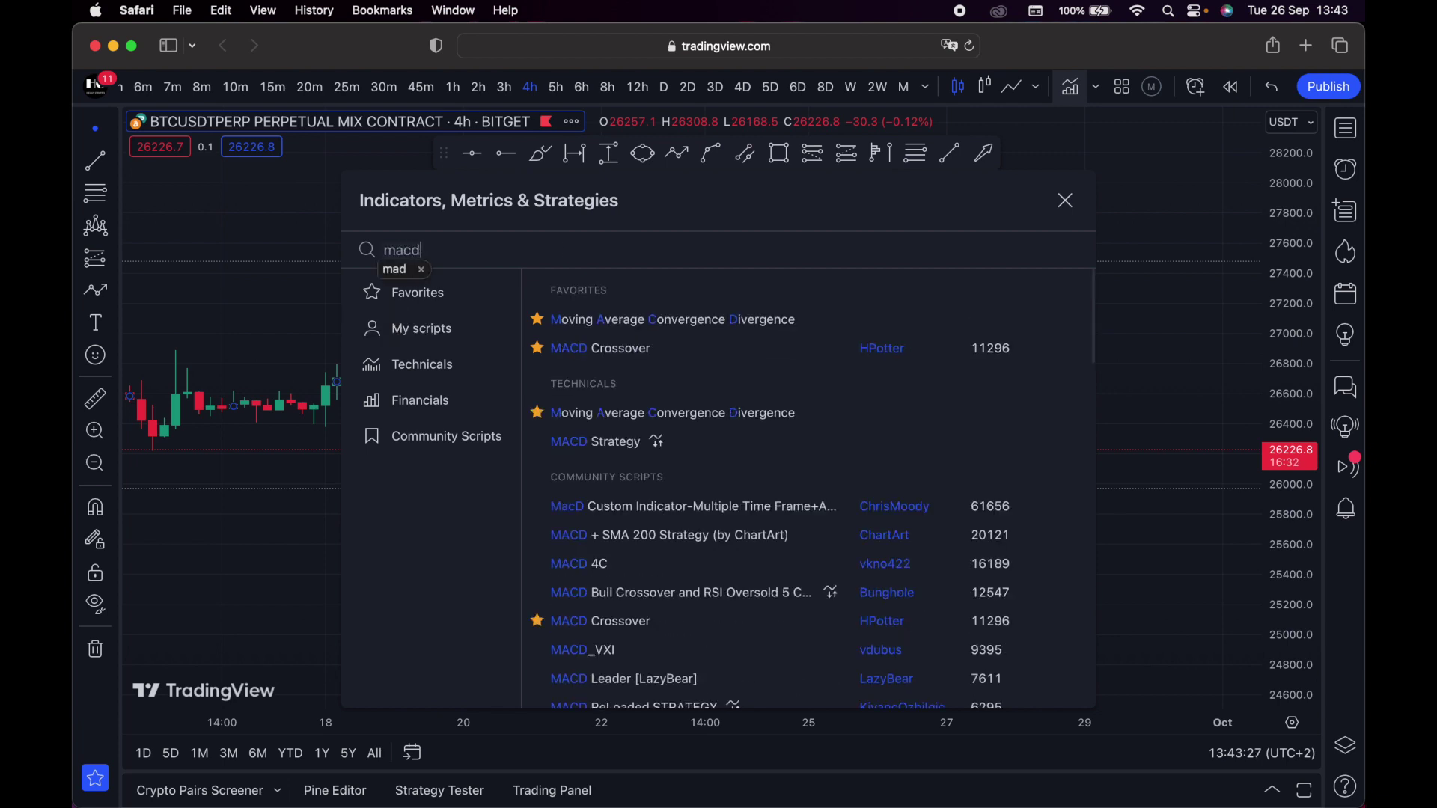
{"action": "left_click", "coordinate": [612, 350]}
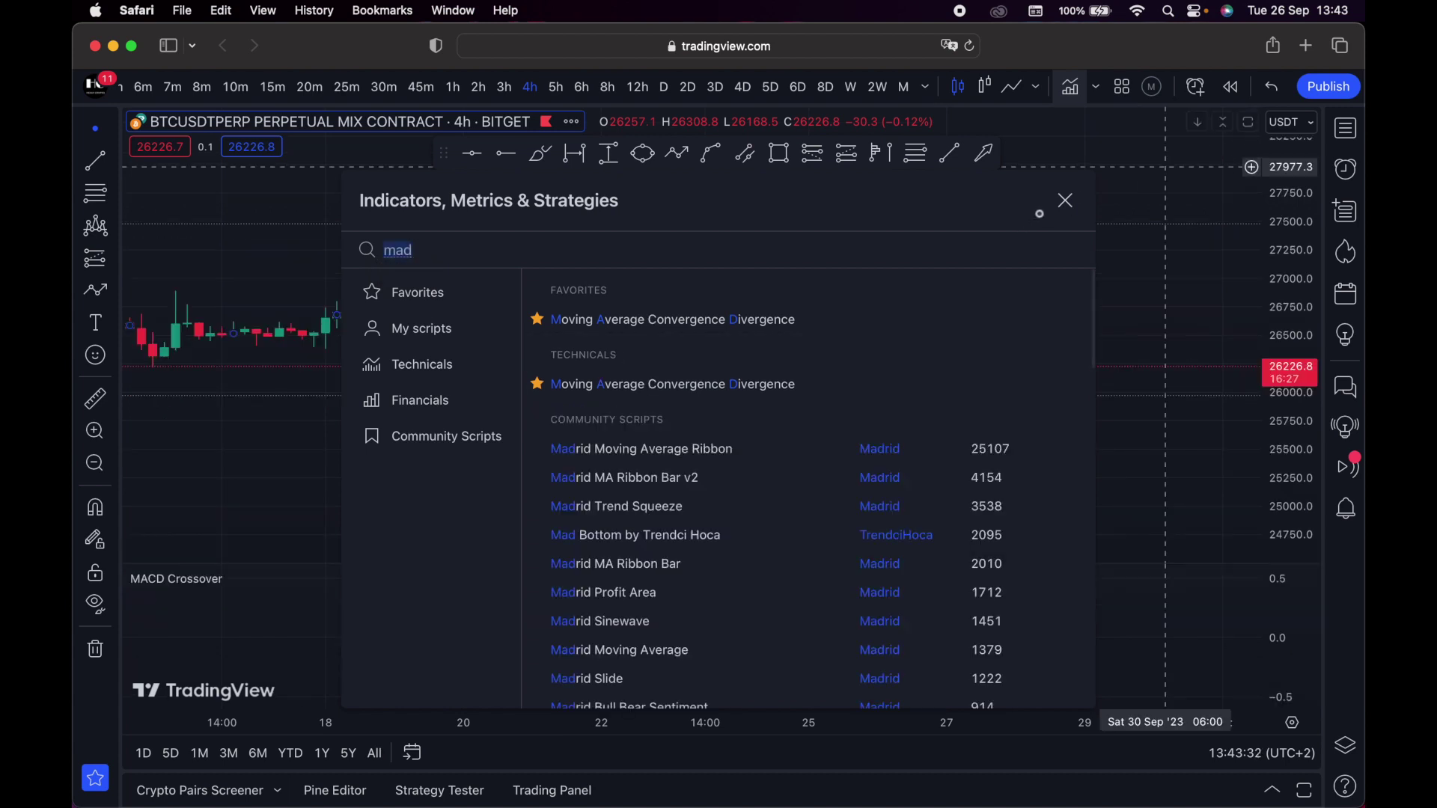
{"action": "left_click", "coordinate": [1066, 209]}
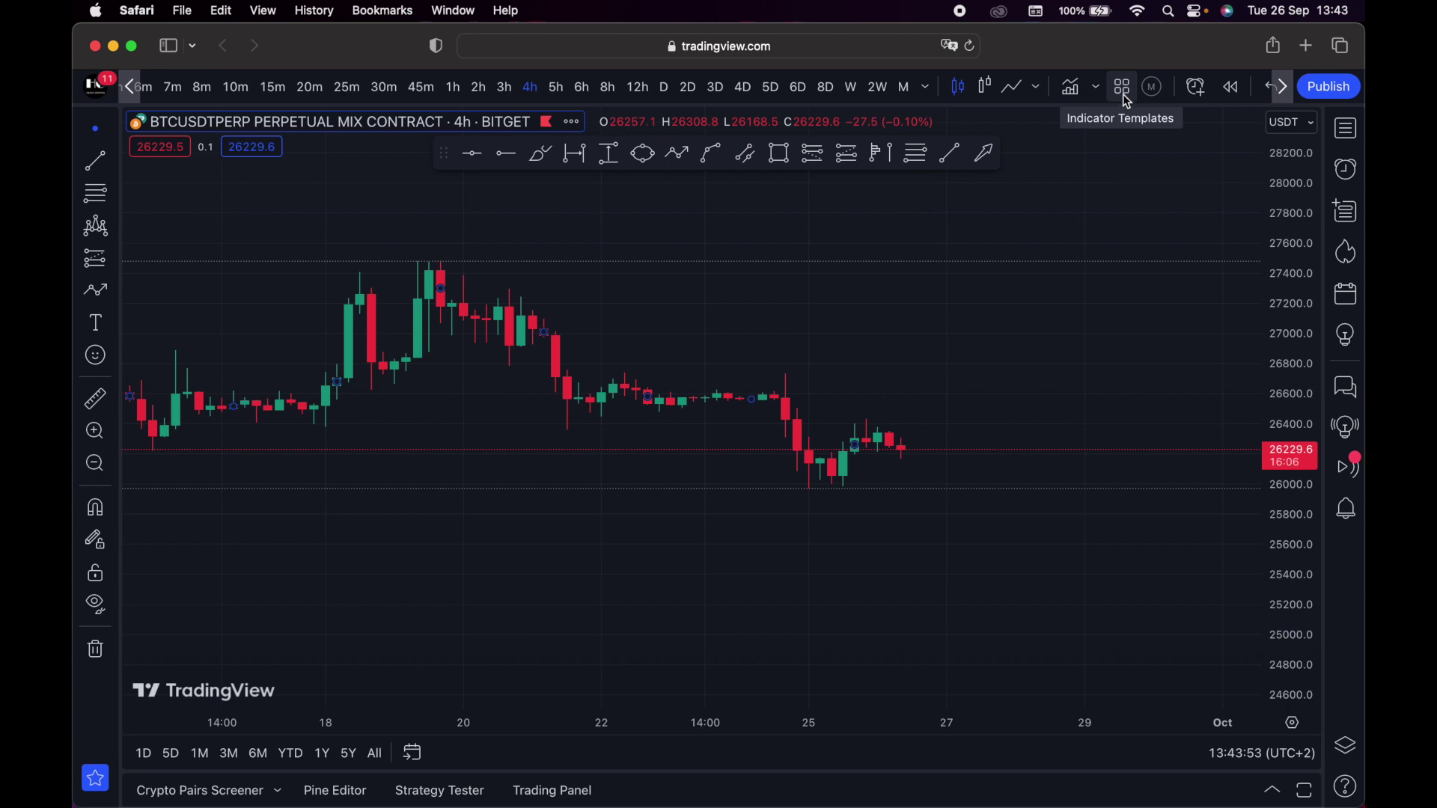
Apply the default Volume Based indicator template to the chart
{"action": "left_click", "coordinate": [1121, 99]}
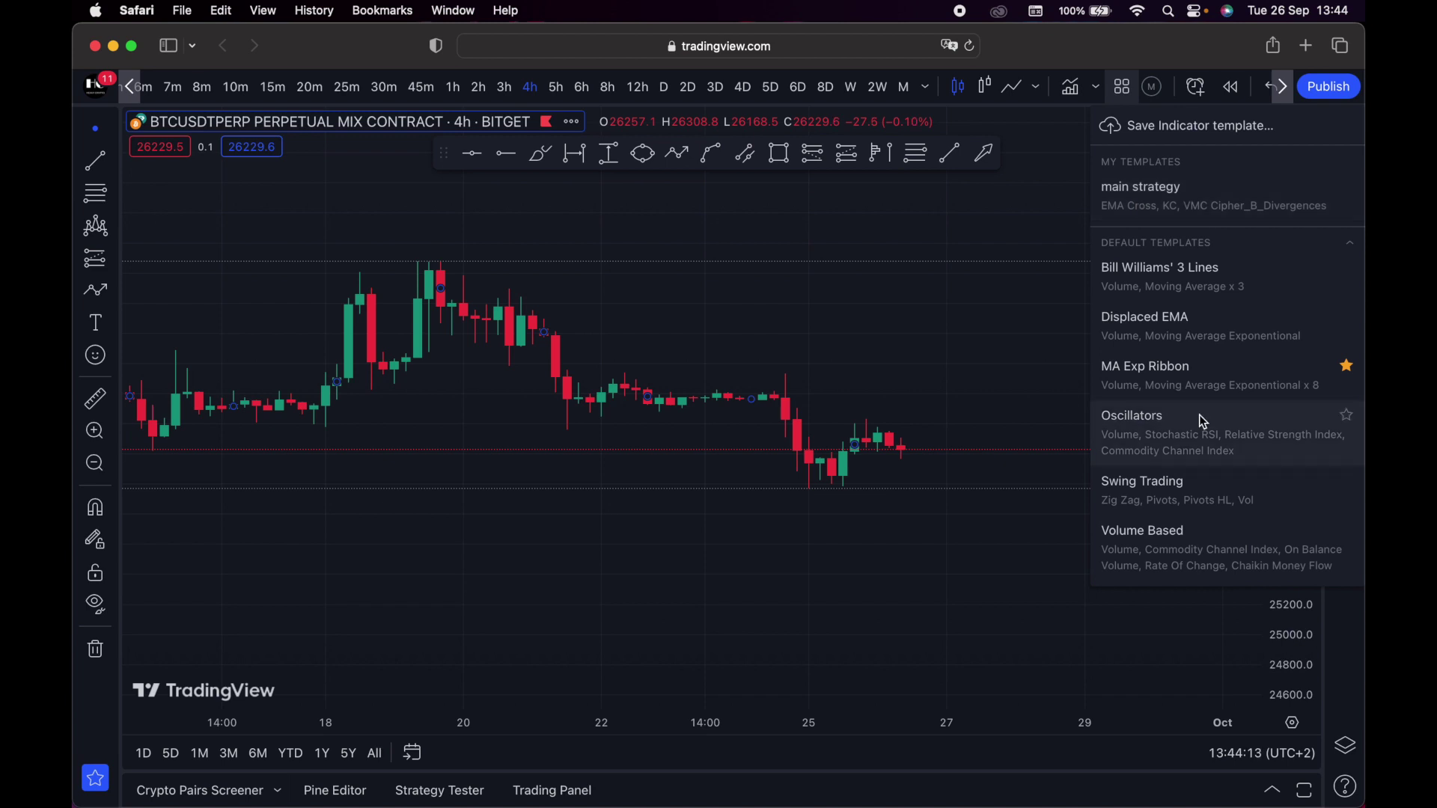
{"action": "left_click", "coordinate": [1185, 536]}
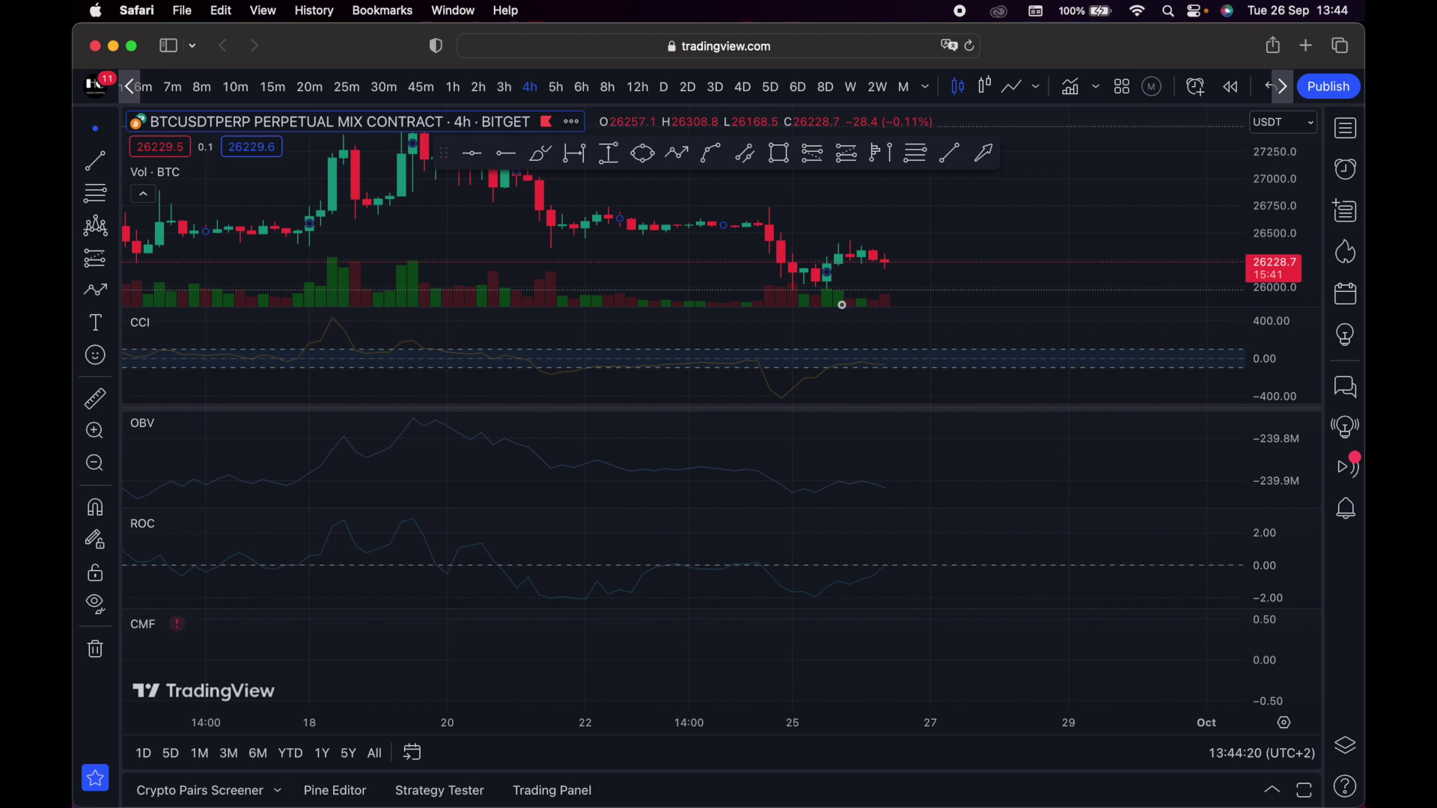
{"action": "scroll", "coordinate": [833, 268], "scroll_direction": "down", "scroll_amount": 2}
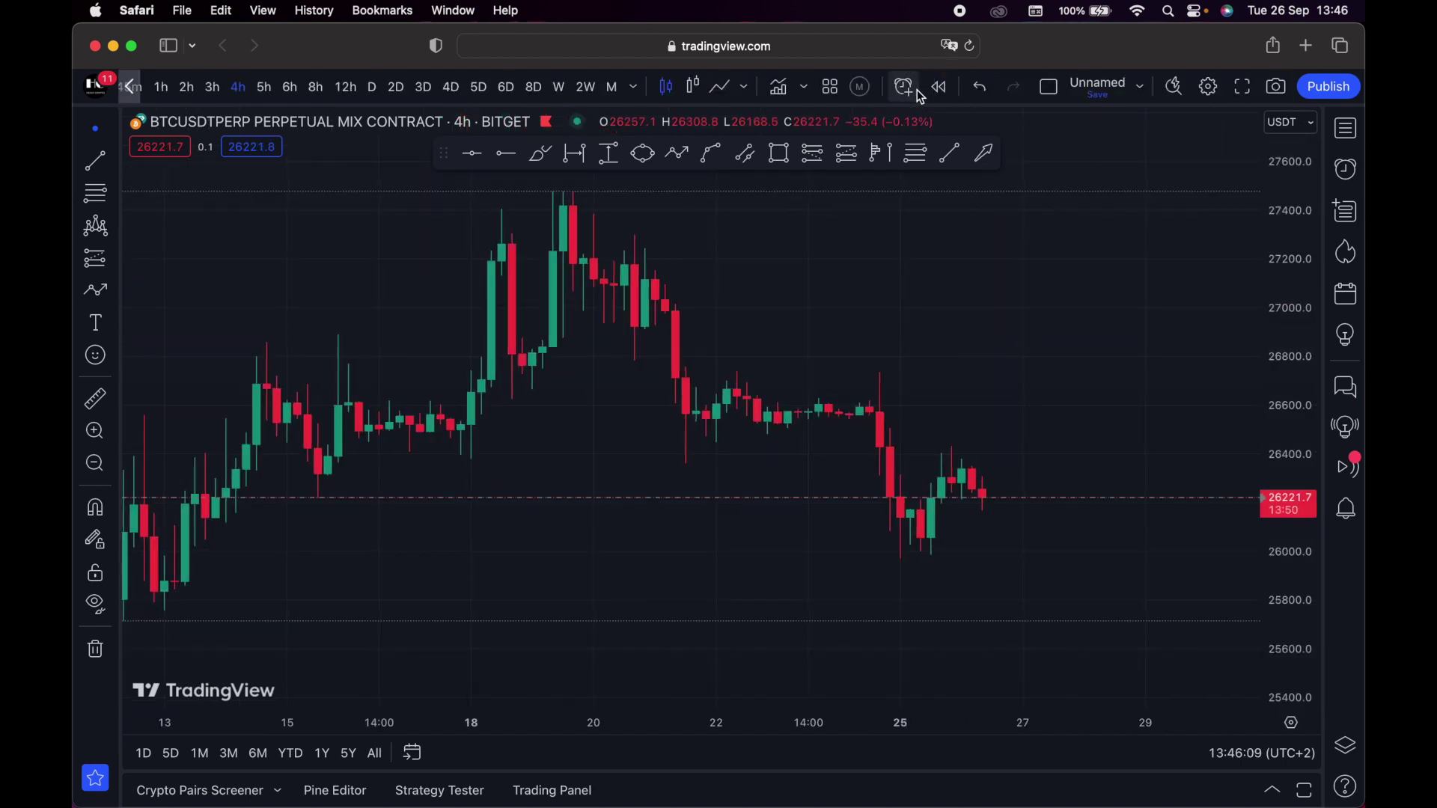
Create a one-time alert on BTCUSDT.P for the price crossing 25000
{"action": "left_click", "coordinate": [918, 89]}
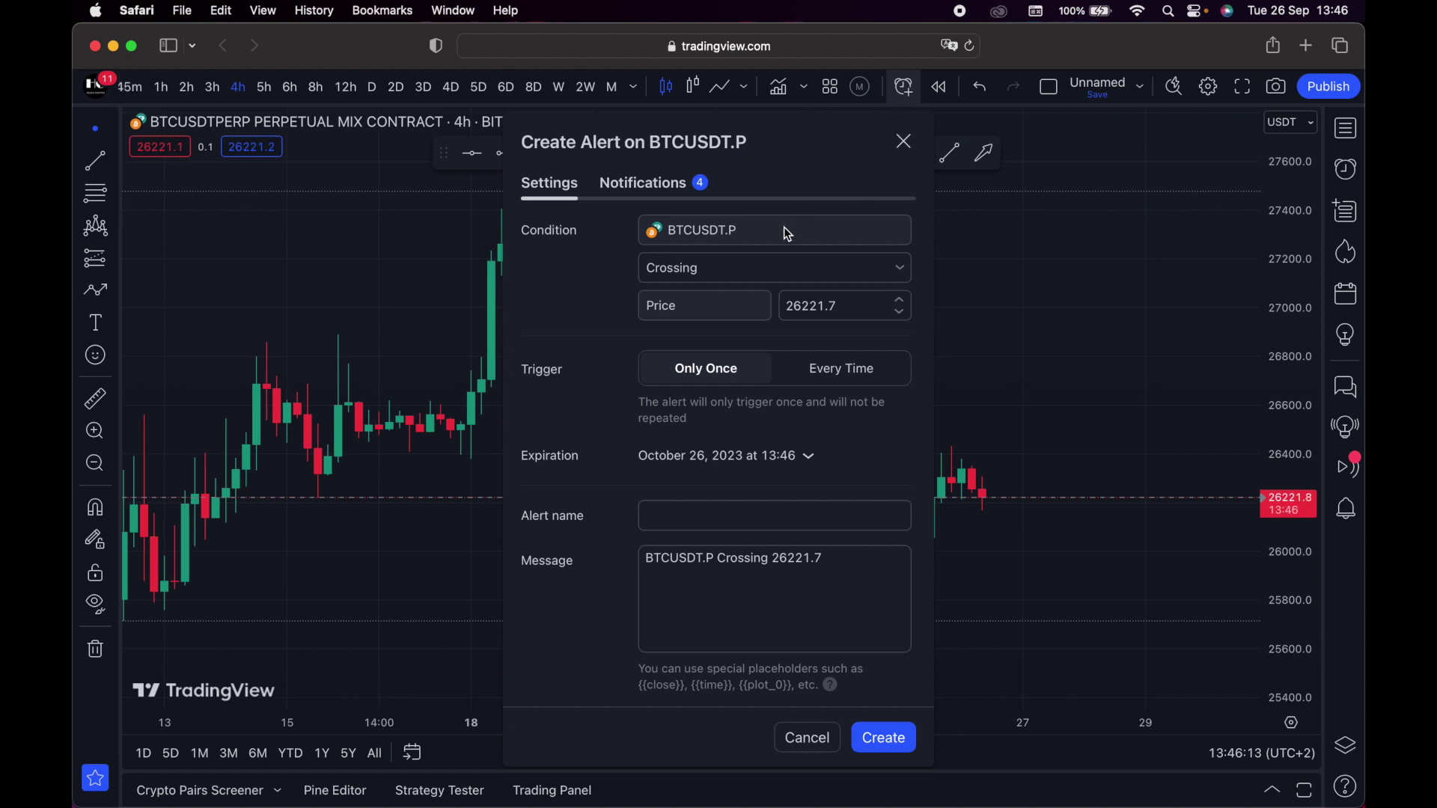
{"action": "left_click", "coordinate": [714, 178]}
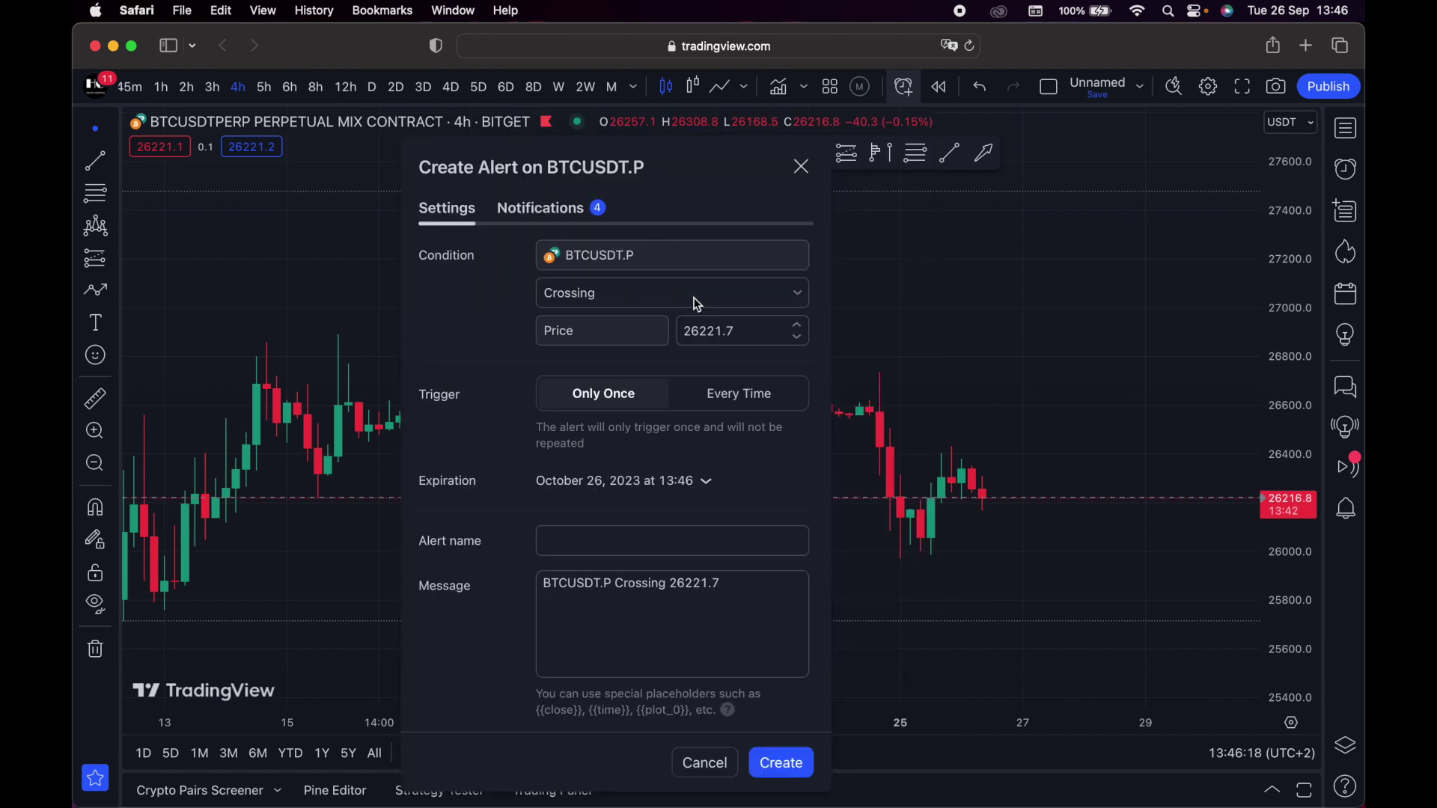
{"action": "left_click", "coordinate": [737, 335]}
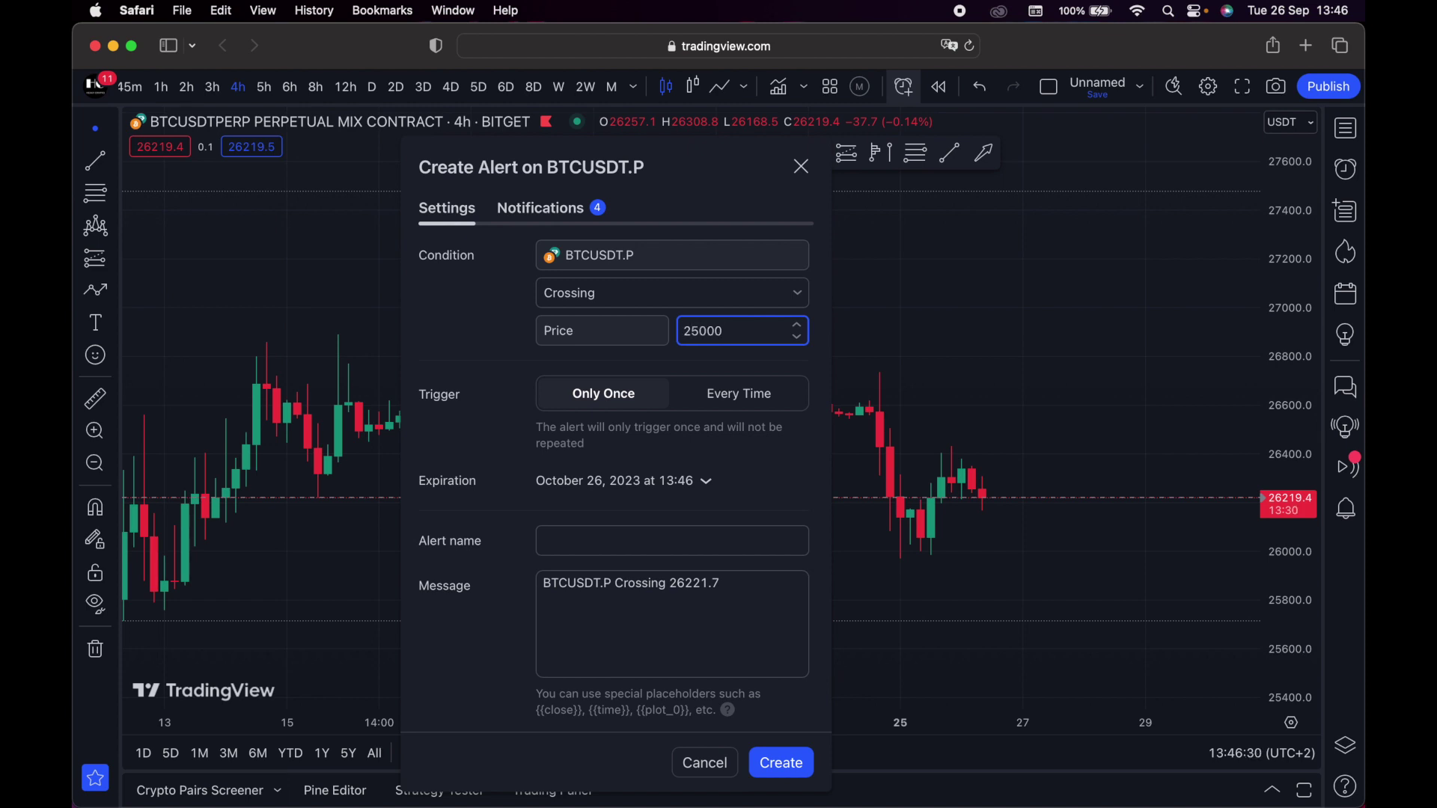
{"action": "left_click", "coordinate": [782, 765]}
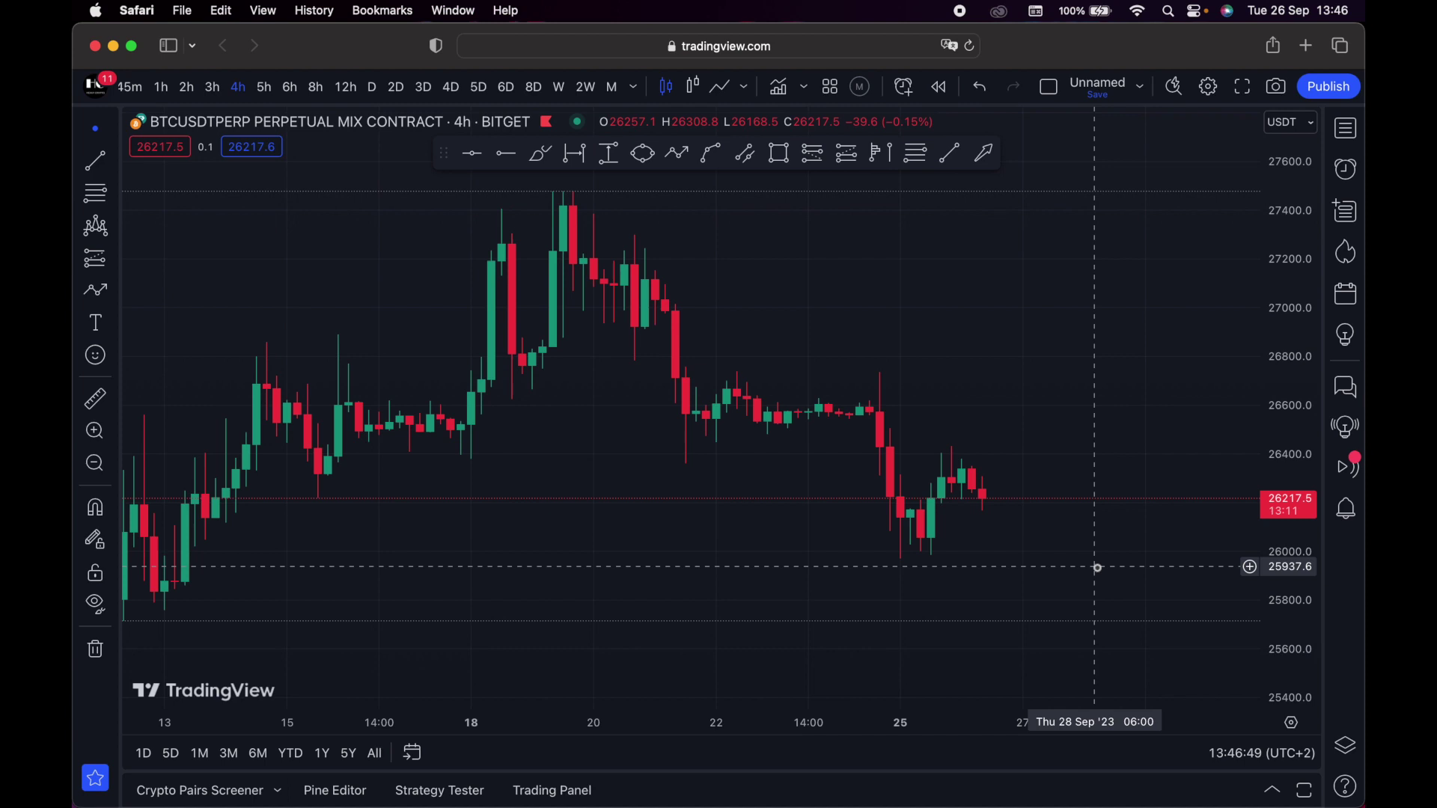
Replay the daily chart from 9 September 2023 with a simulated buy of 1, and leave the replay
{"action": "left_click_drag", "start_coordinate": [1314, 204], "coordinate": [1313, 270]}
{"action": "left_click", "coordinate": [940, 89]}
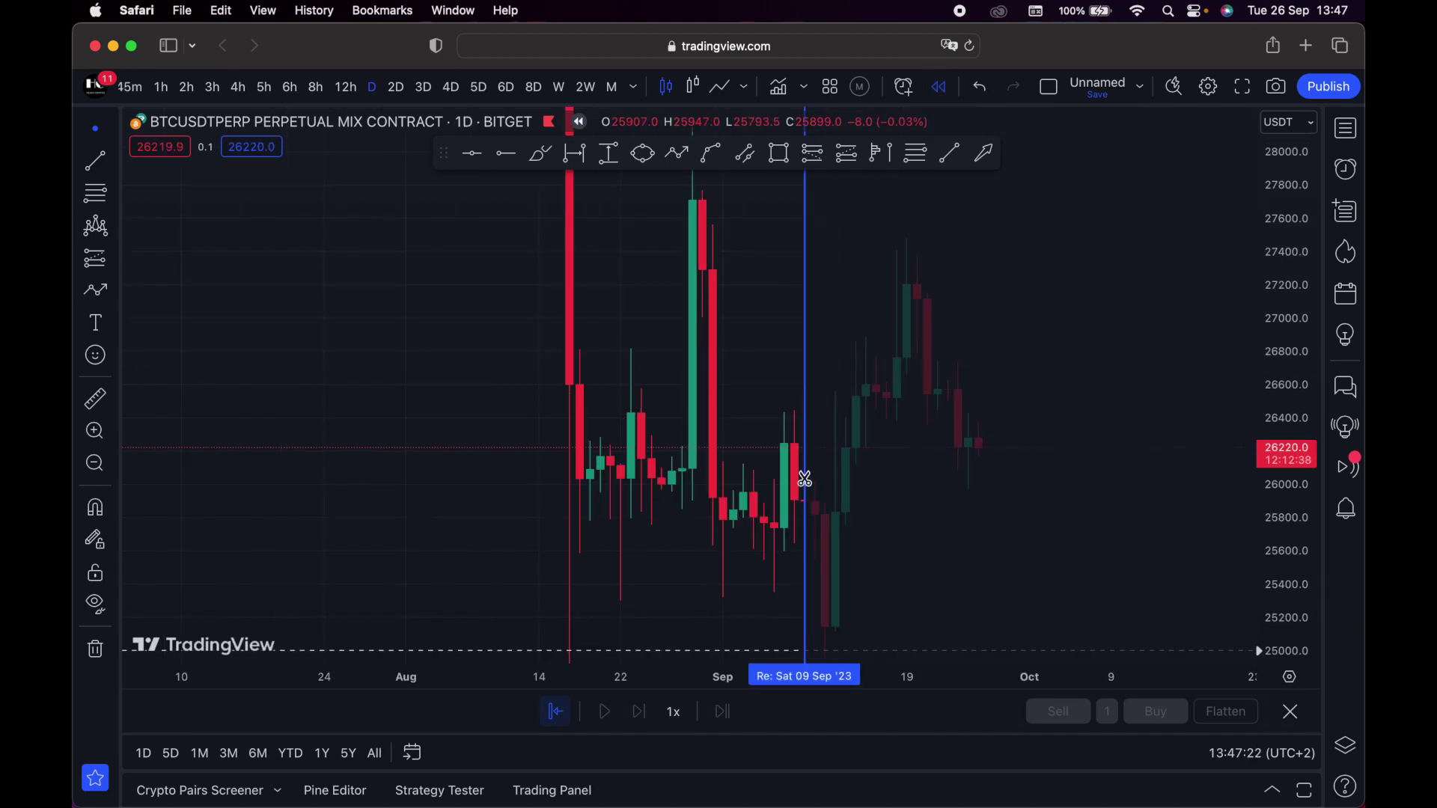
{"action": "left_click", "coordinate": [805, 479]}
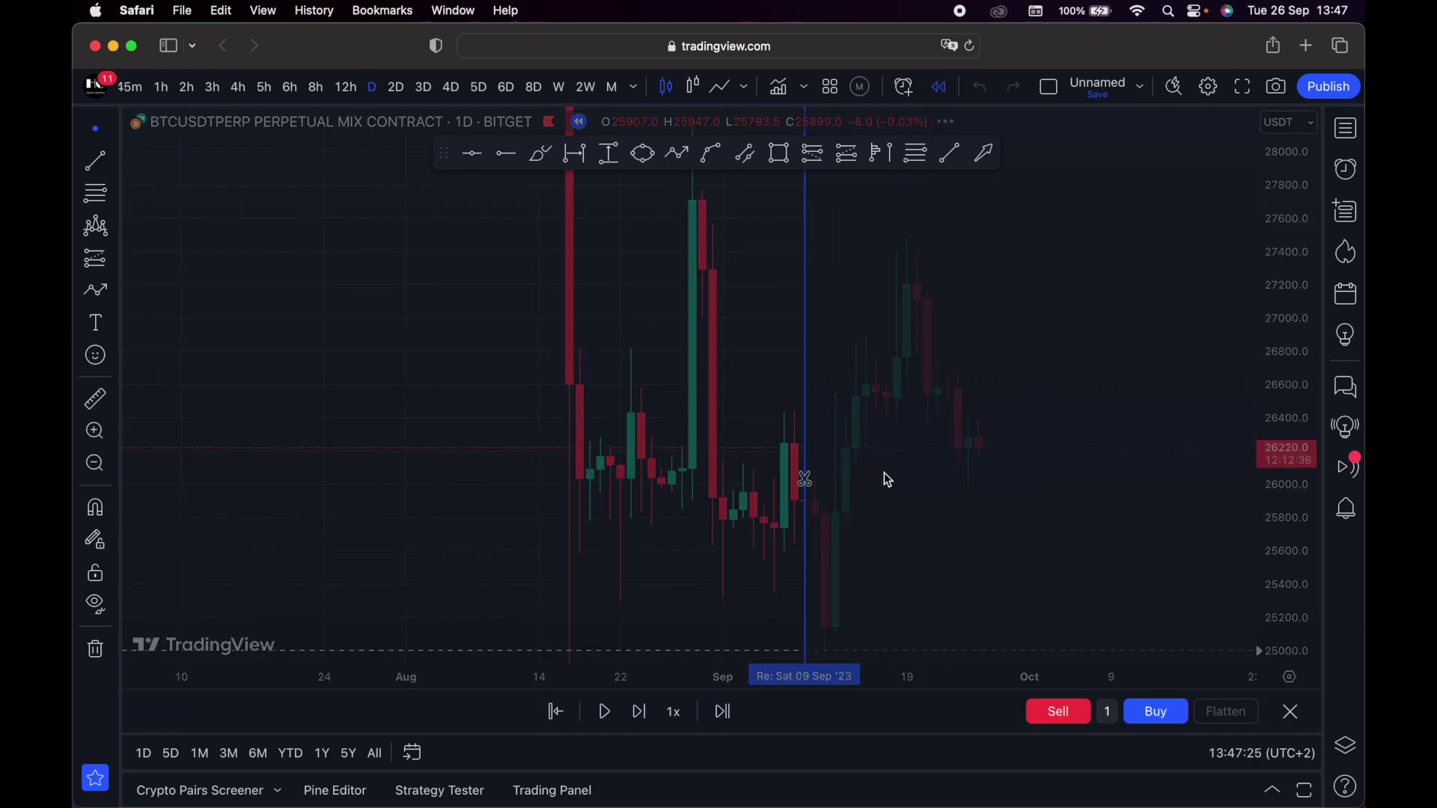
{"action": "left_click", "coordinate": [604, 711]}
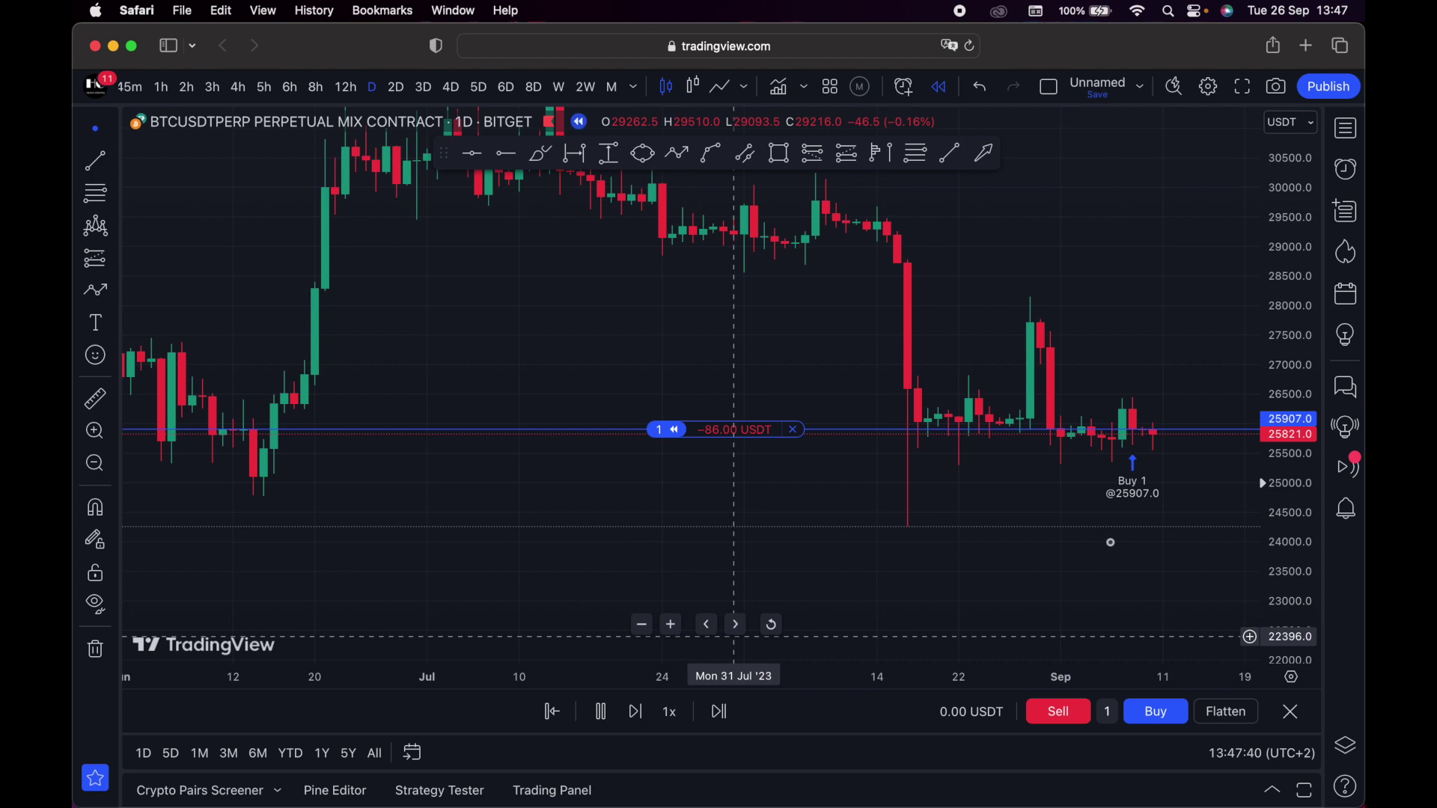
{"action": "left_click", "coordinate": [736, 626]}
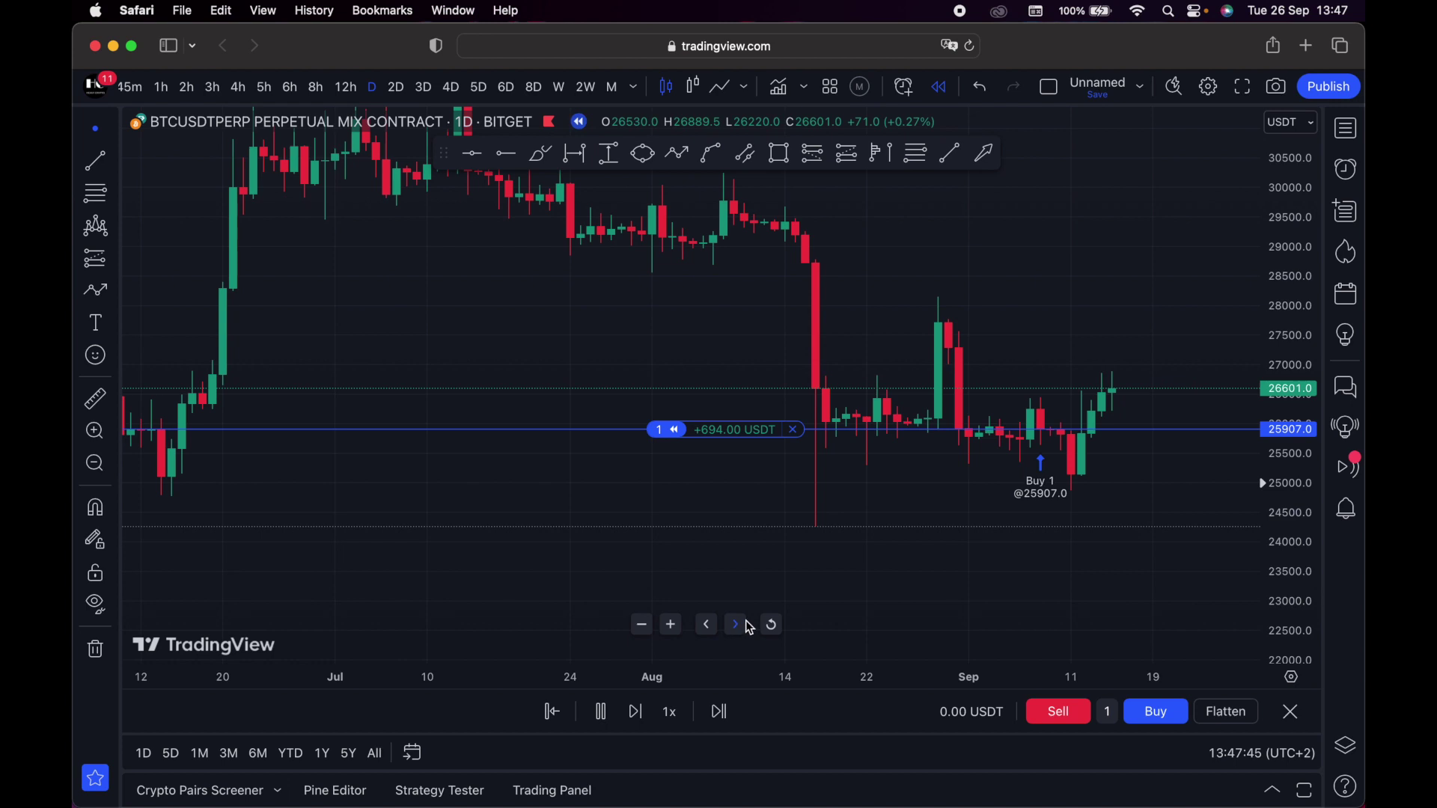
{"action": "left_click", "coordinate": [738, 625]}
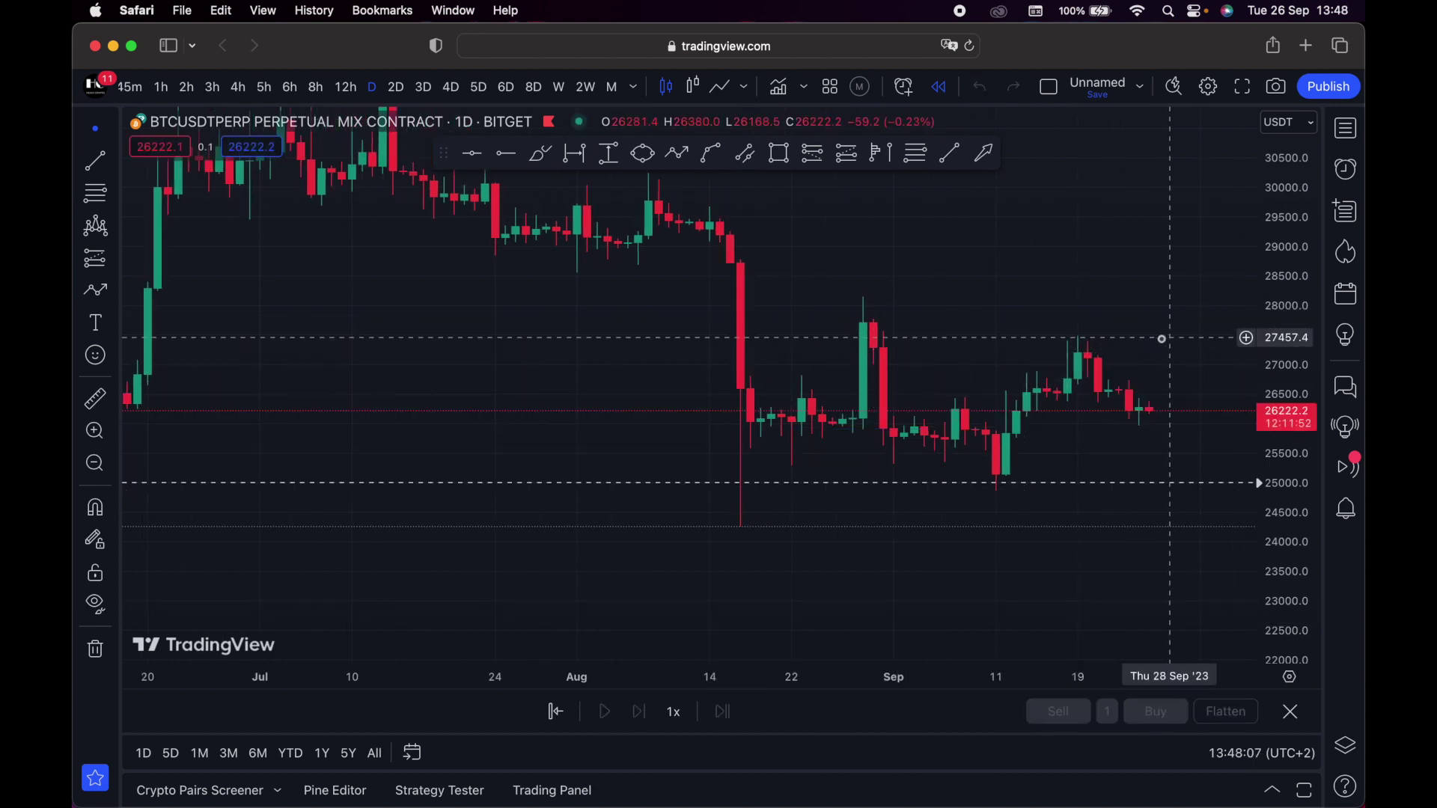
{"action": "left_click", "coordinate": [938, 87]}
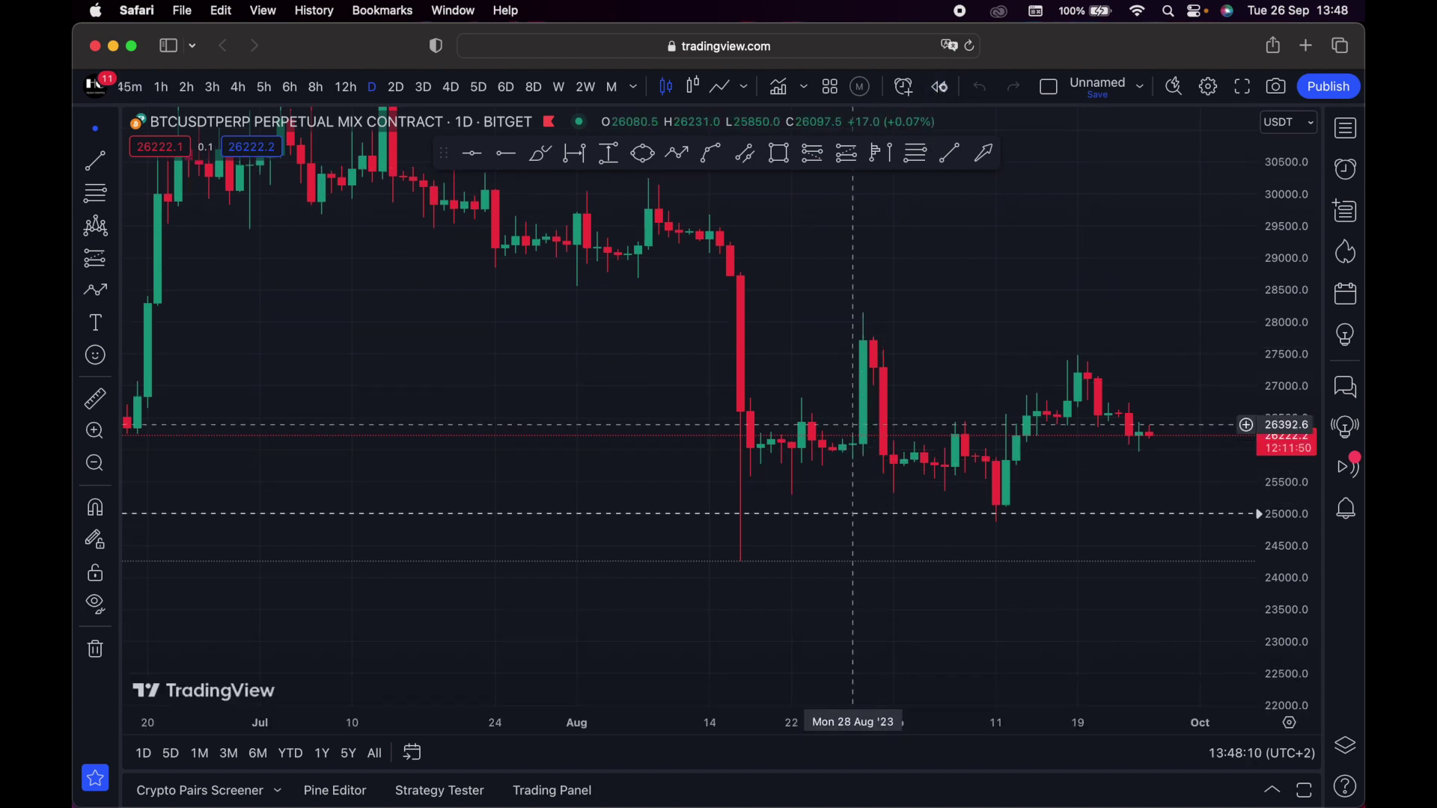
Start Bar Replay on the daily chart from 21 August 2023 and play the bars forward
{"action": "left_click", "coordinate": [939, 87]}
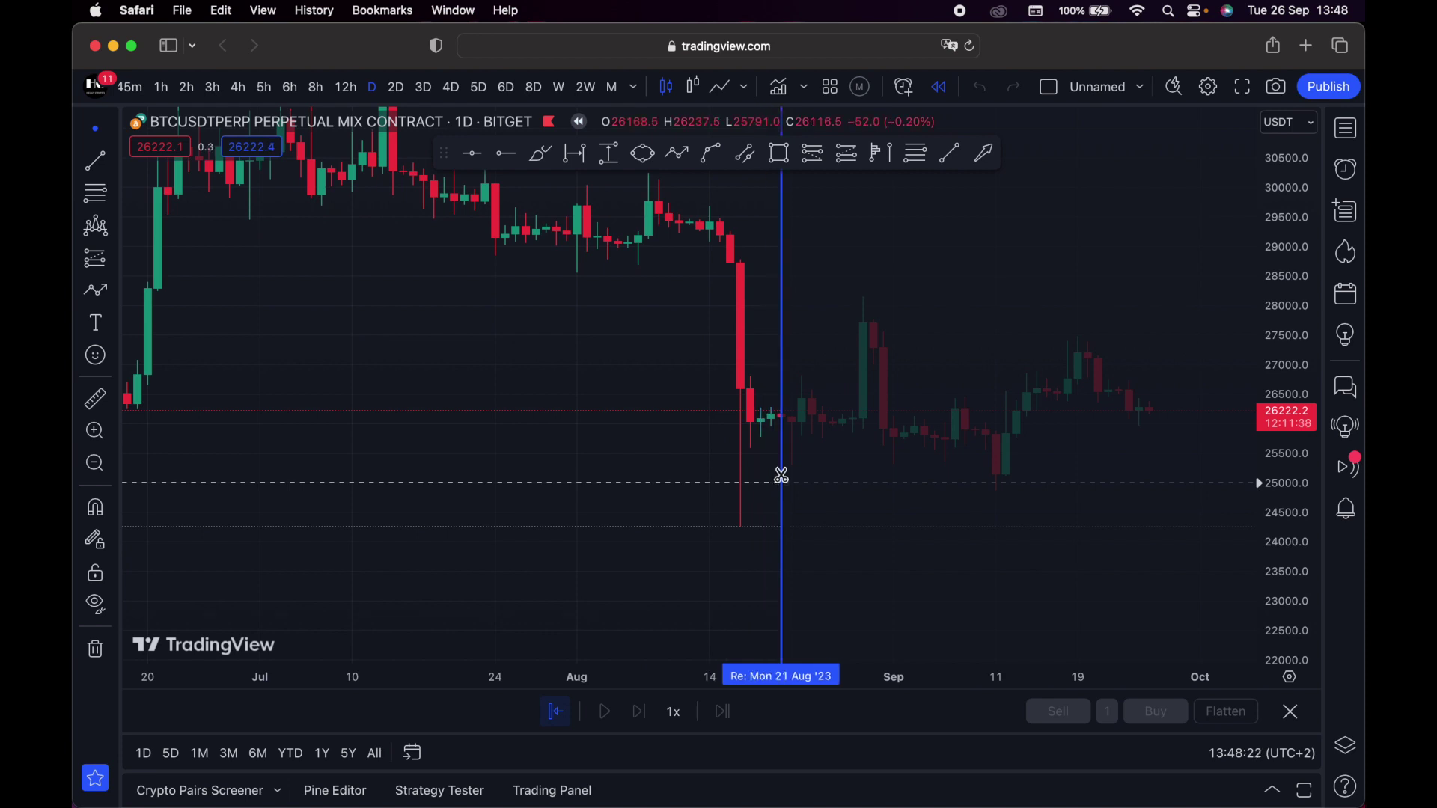
{"action": "left_click", "coordinate": [782, 475]}
{"action": "left_click", "coordinate": [605, 711]}
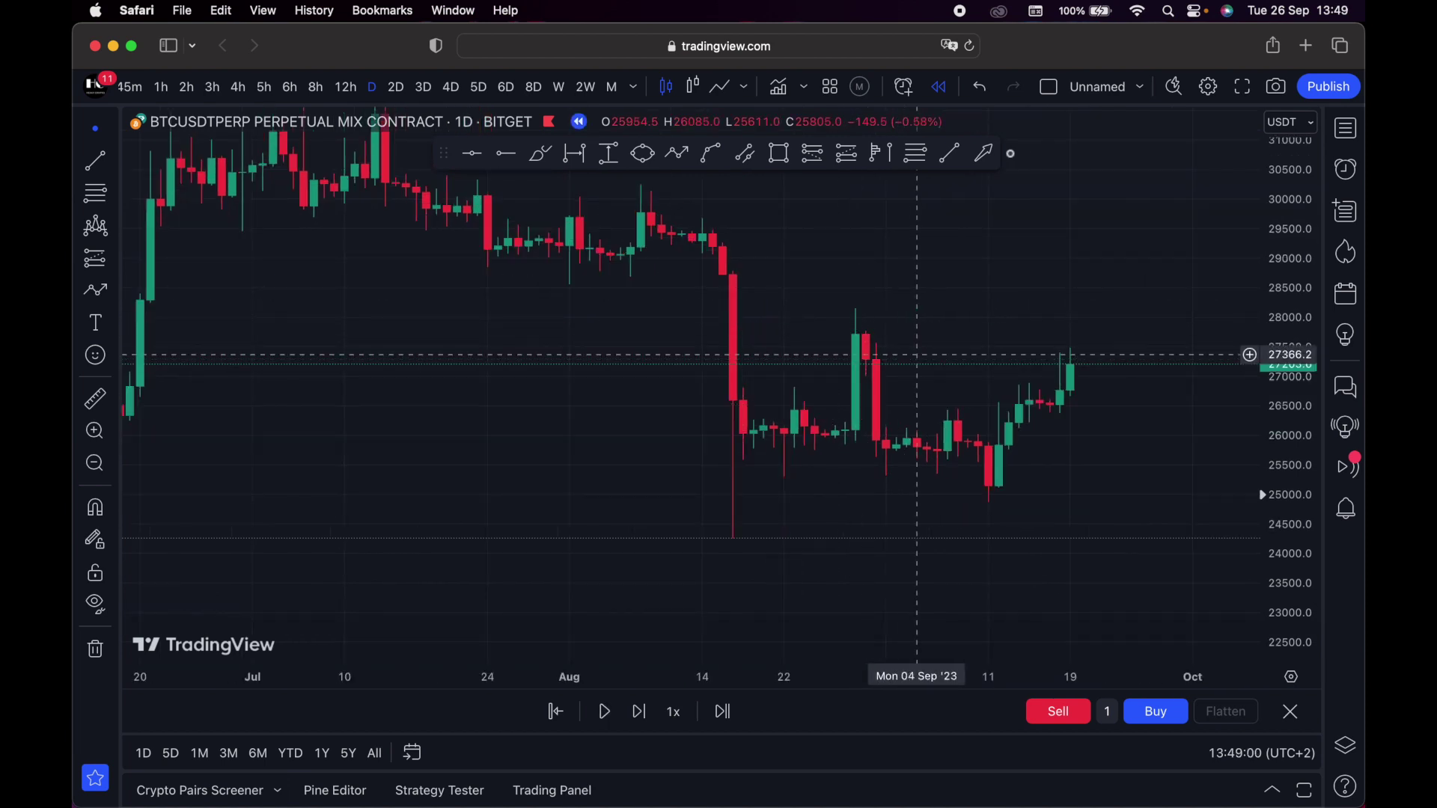
Review the chart layout's saving, sharing, copying, export and loading options, and return to the chart
{"action": "left_click", "coordinate": [1106, 88]}
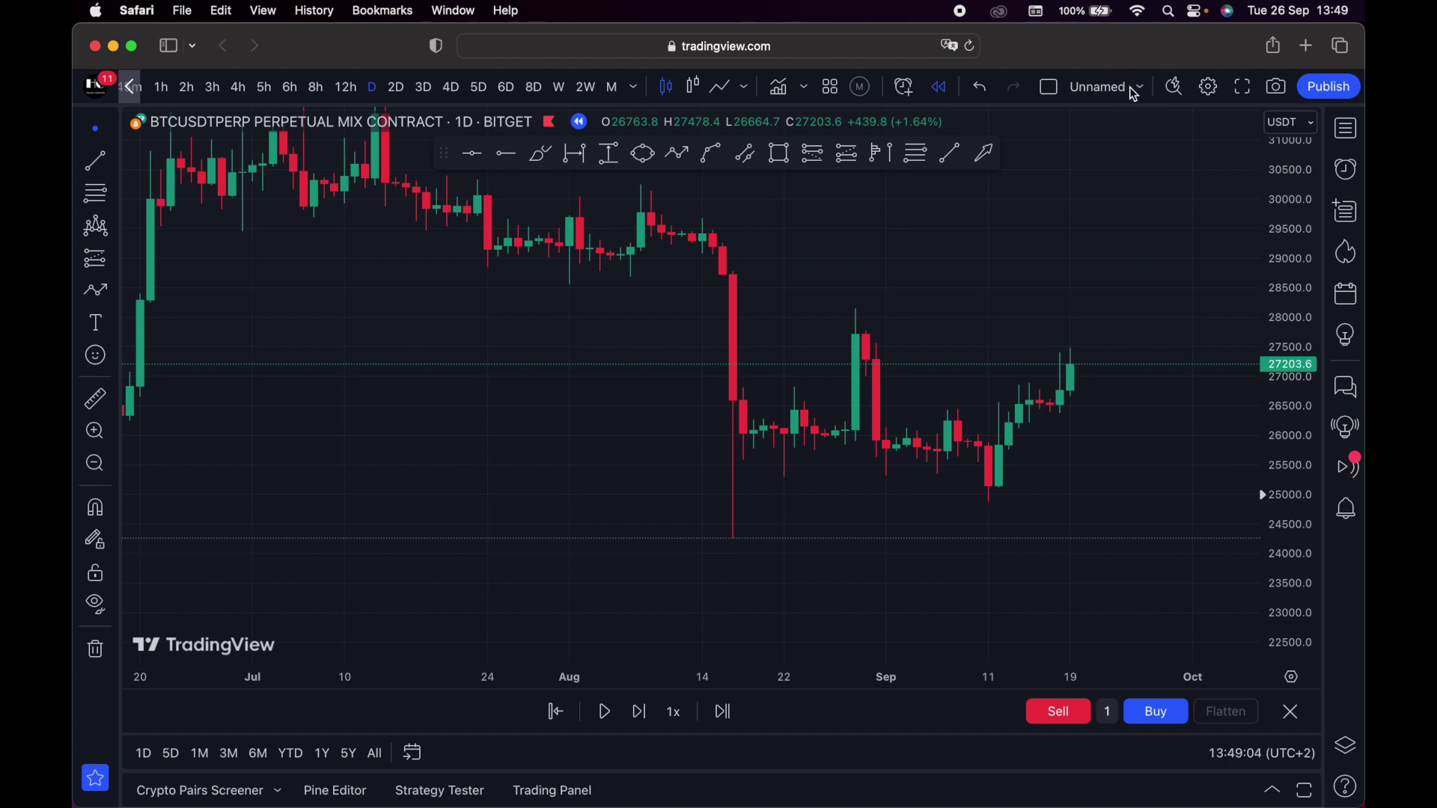
{"action": "left_click", "coordinate": [1137, 88]}
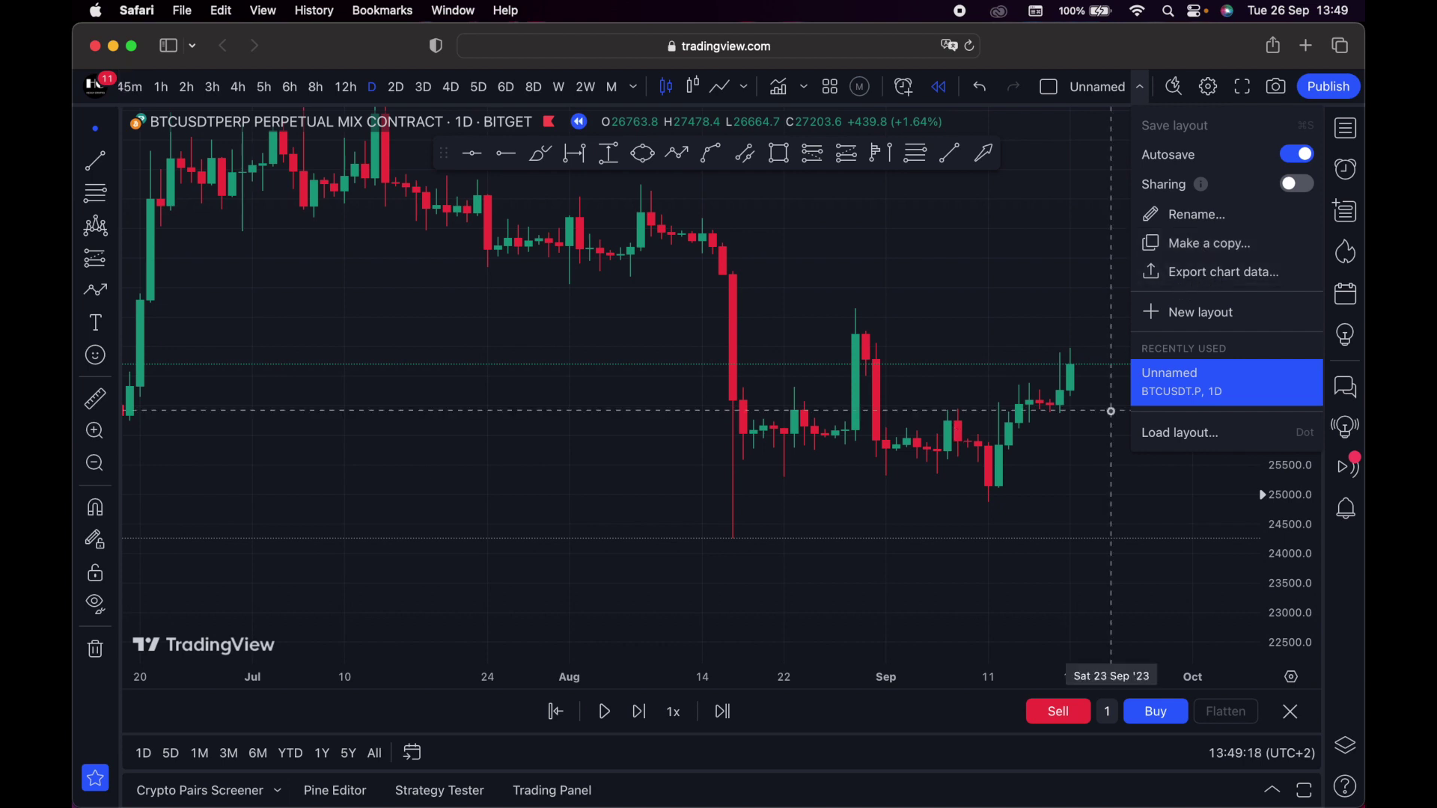
{"action": "left_click", "coordinate": [969, 282]}
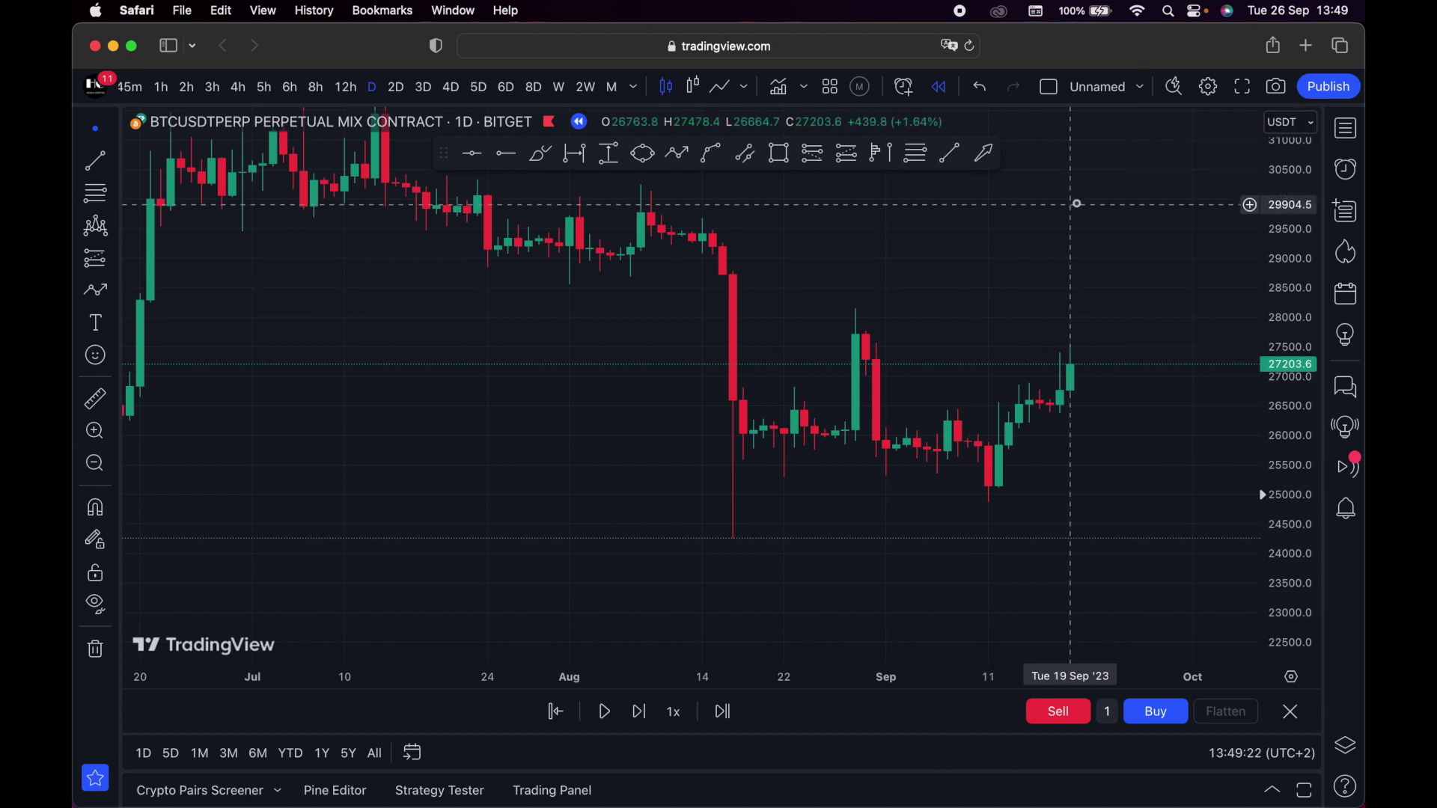
{"action": "scroll", "coordinate": [1077, 210], "scroll_direction": "down", "scroll_amount": 3}
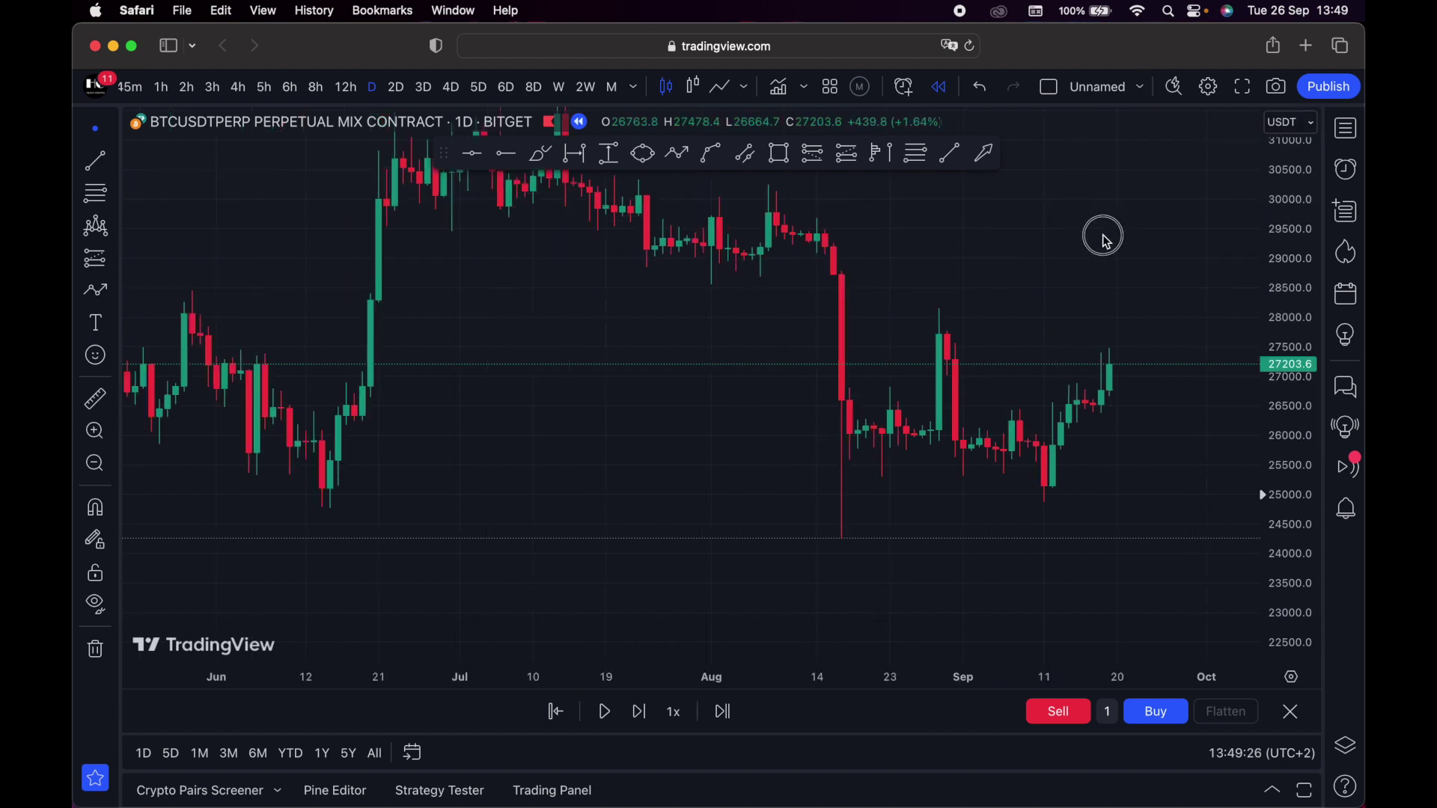
Show the Red list watchlist and try a wider panel, ending with it narrowed to its minimum width
{"action": "left_click", "coordinate": [1347, 130]}
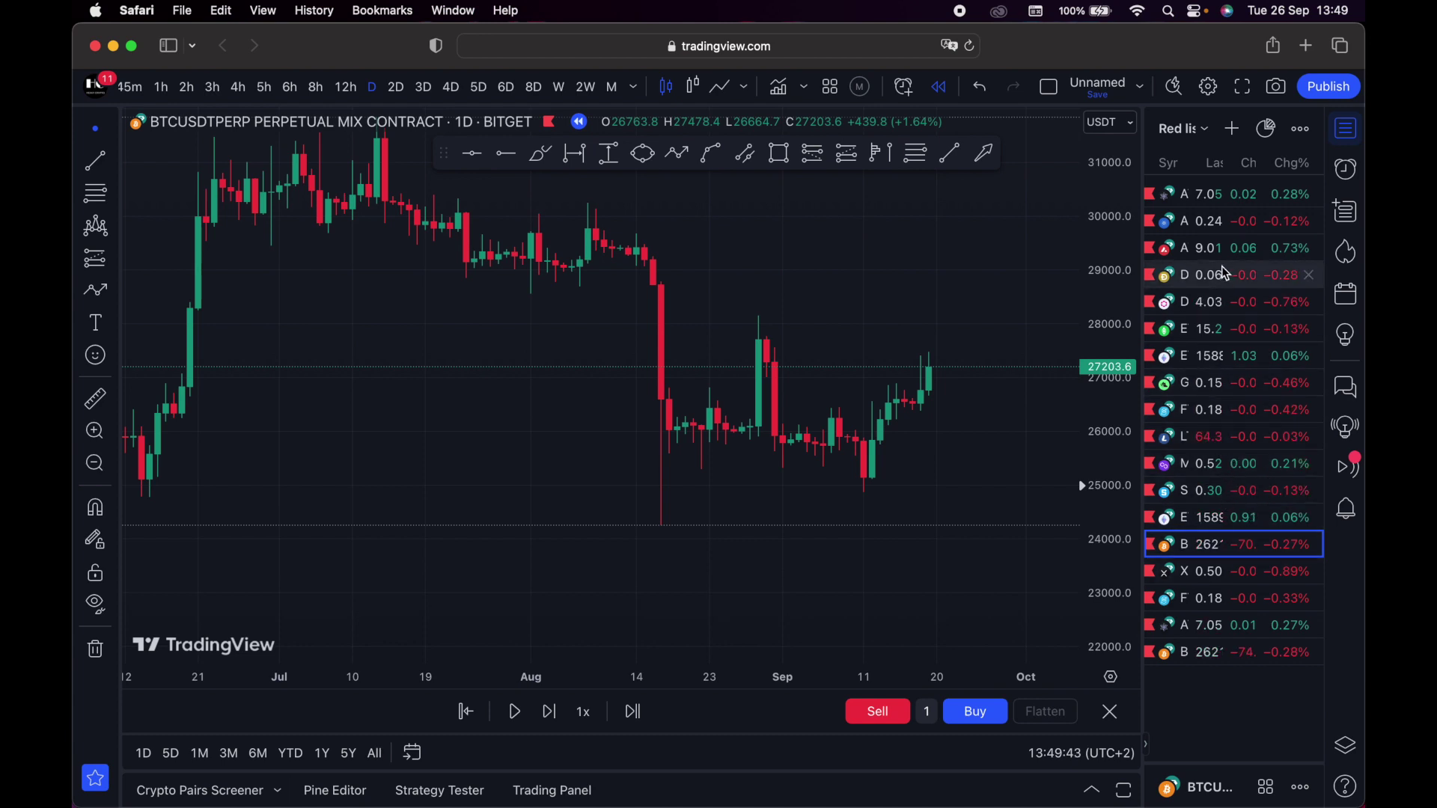
{"action": "left_click", "coordinate": [1345, 135]}
{"action": "left_click", "coordinate": [1344, 134]}
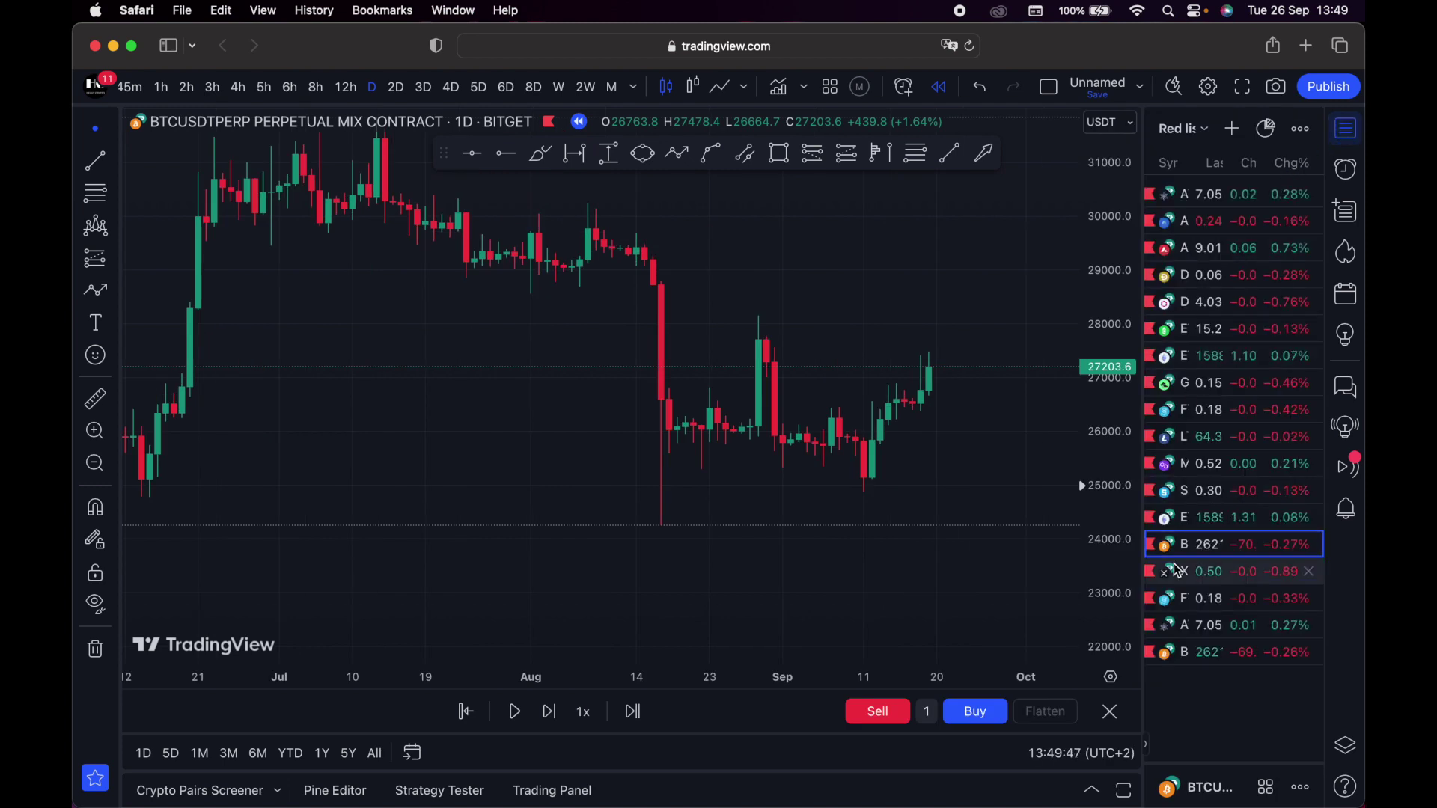
{"action": "left_click", "coordinate": [1123, 410]}
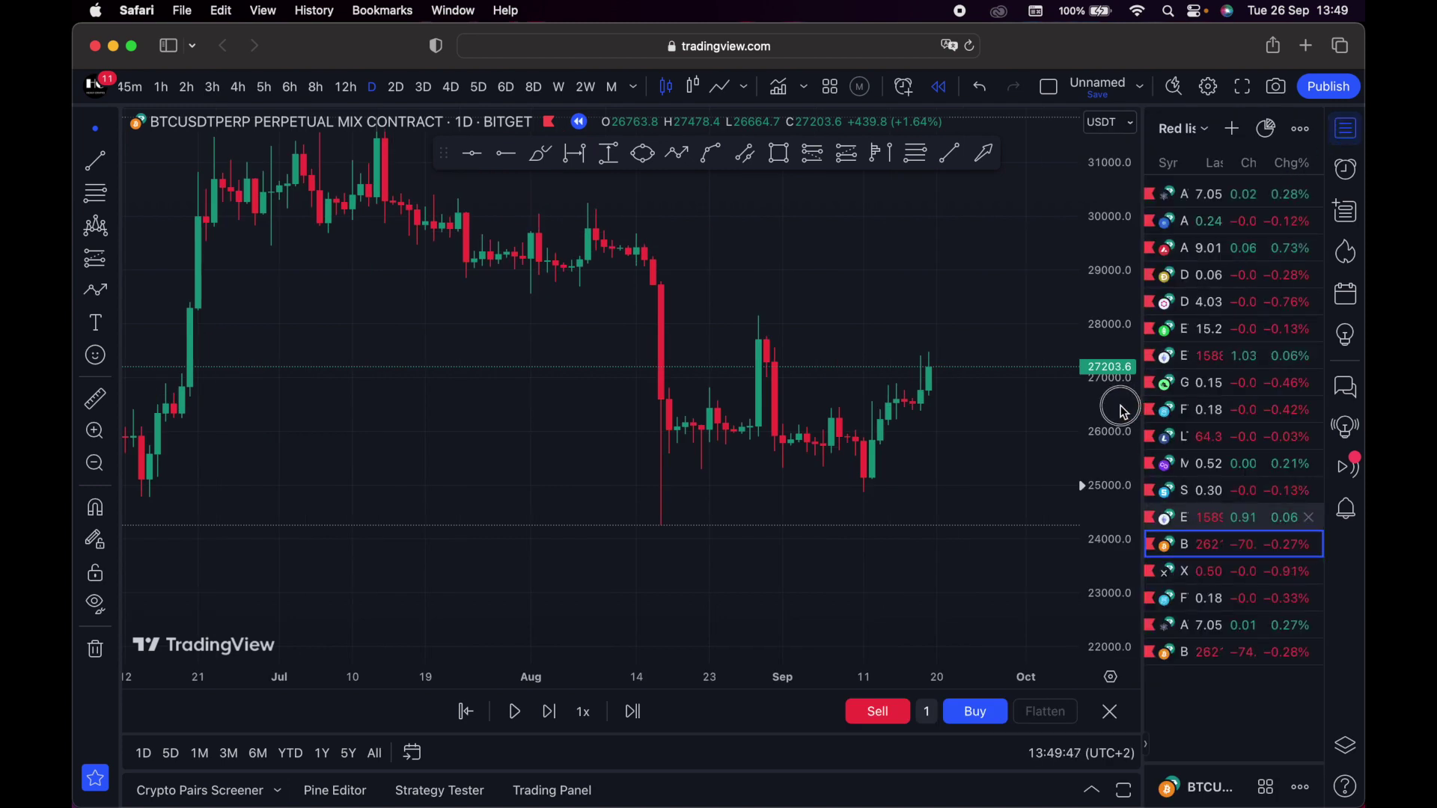
{"action": "left_click_drag", "start_coordinate": [1143, 449], "coordinate": [1119, 449]}
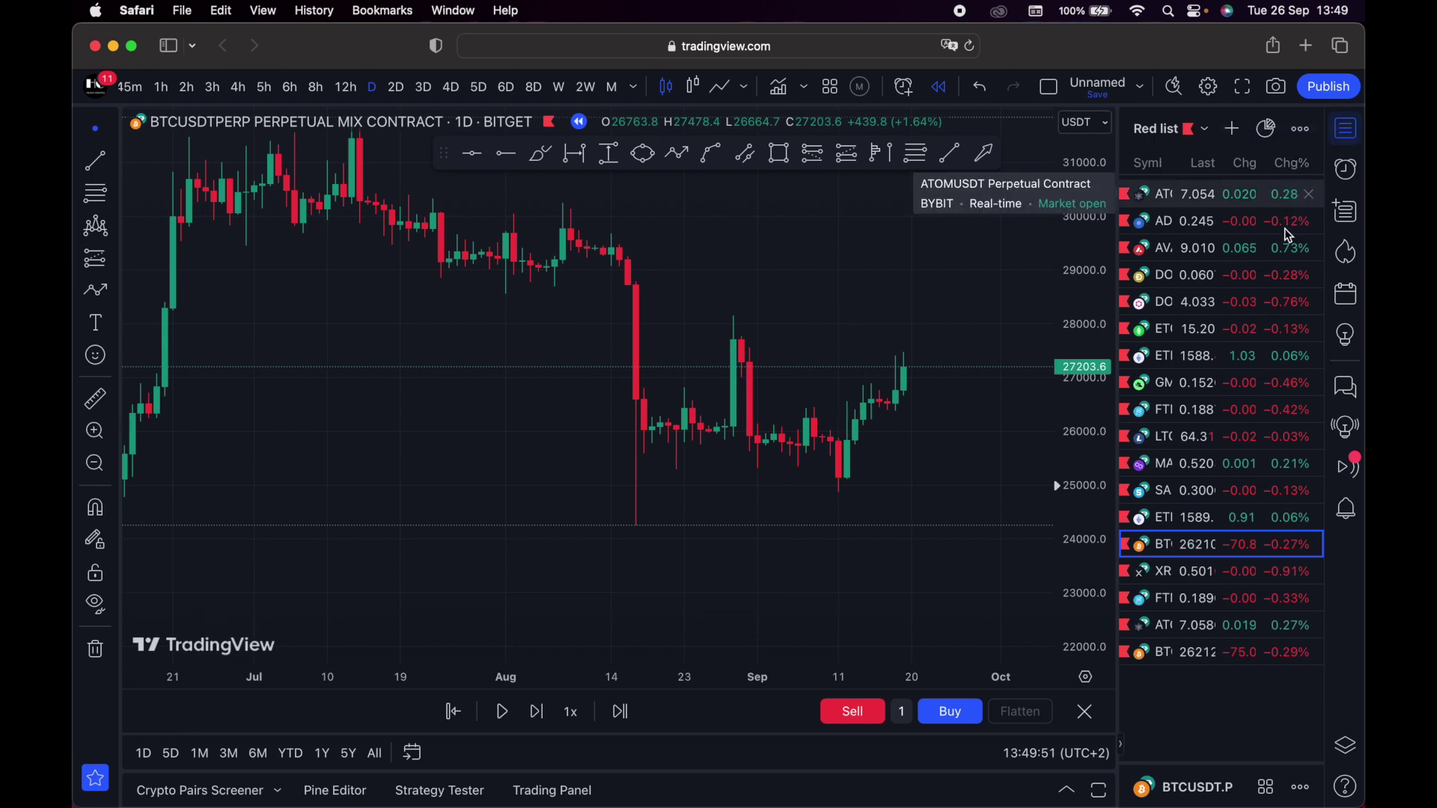
{"action": "left_click_drag", "start_coordinate": [1119, 292], "coordinate": [961, 320]}
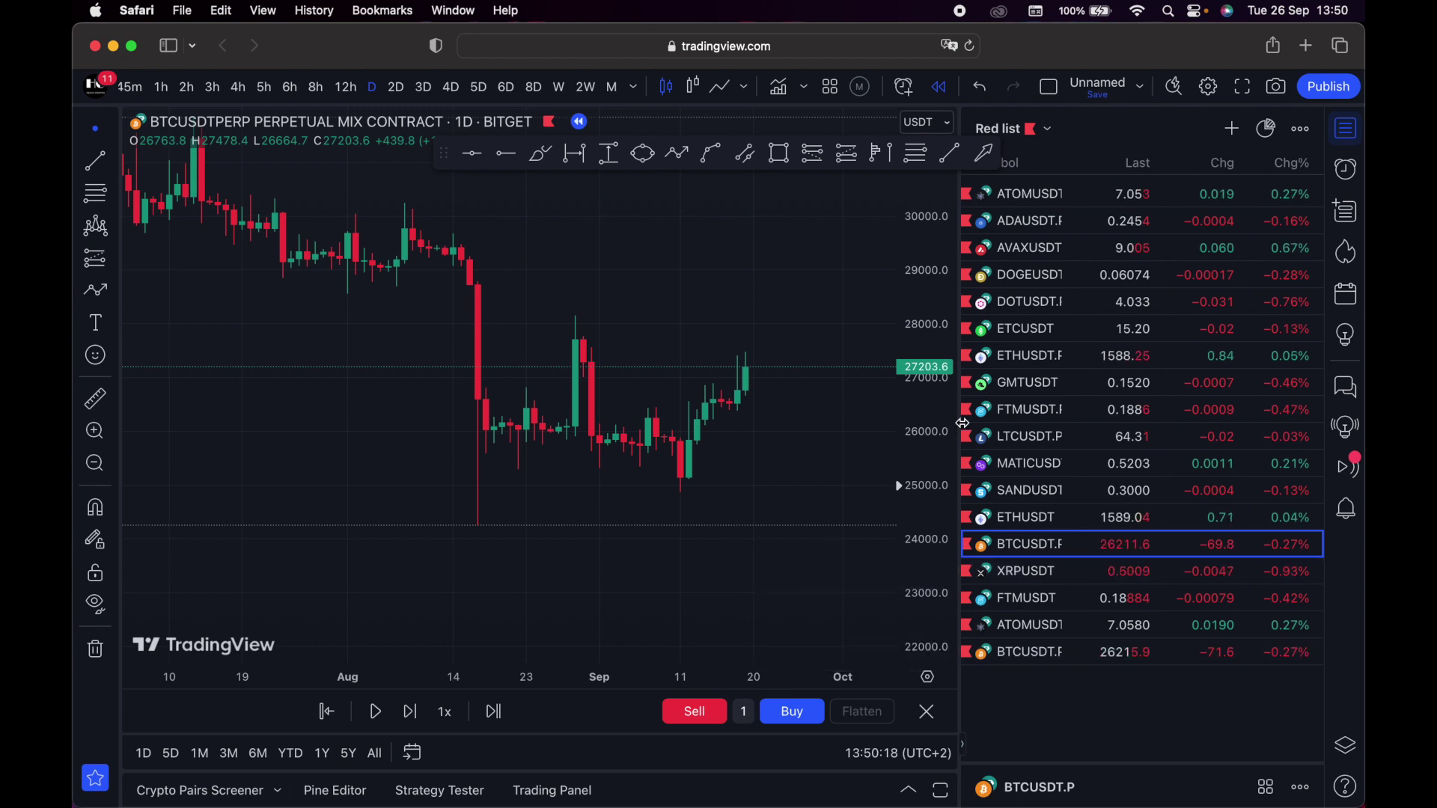
{"action": "left_click_drag", "start_coordinate": [1118, 416], "coordinate": [1235, 410]}
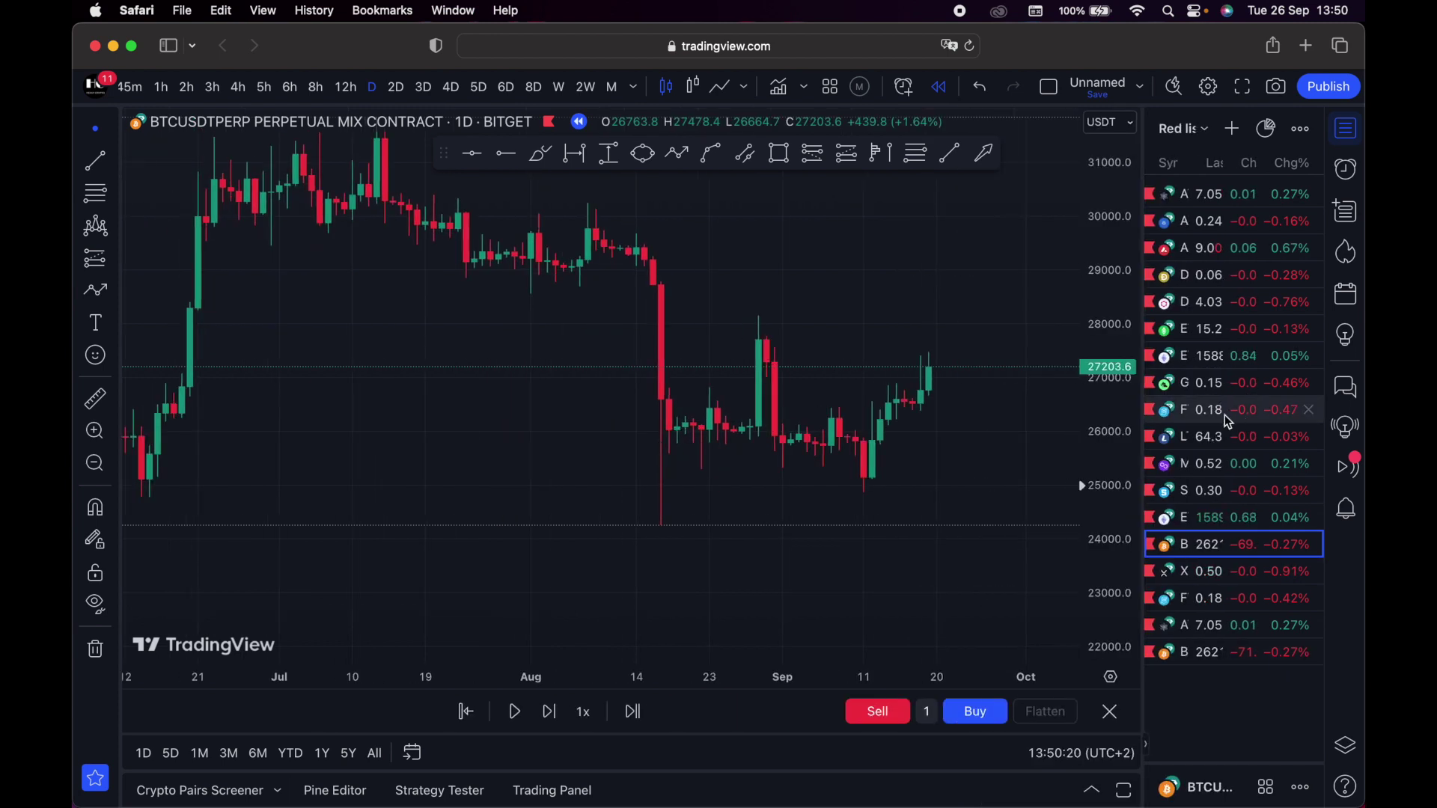
Exit Bar Replay mode and compress the daily chart's time axis to show April through September
{"action": "left_click_drag", "start_coordinate": [638, 676], "coordinate": [805, 675]}
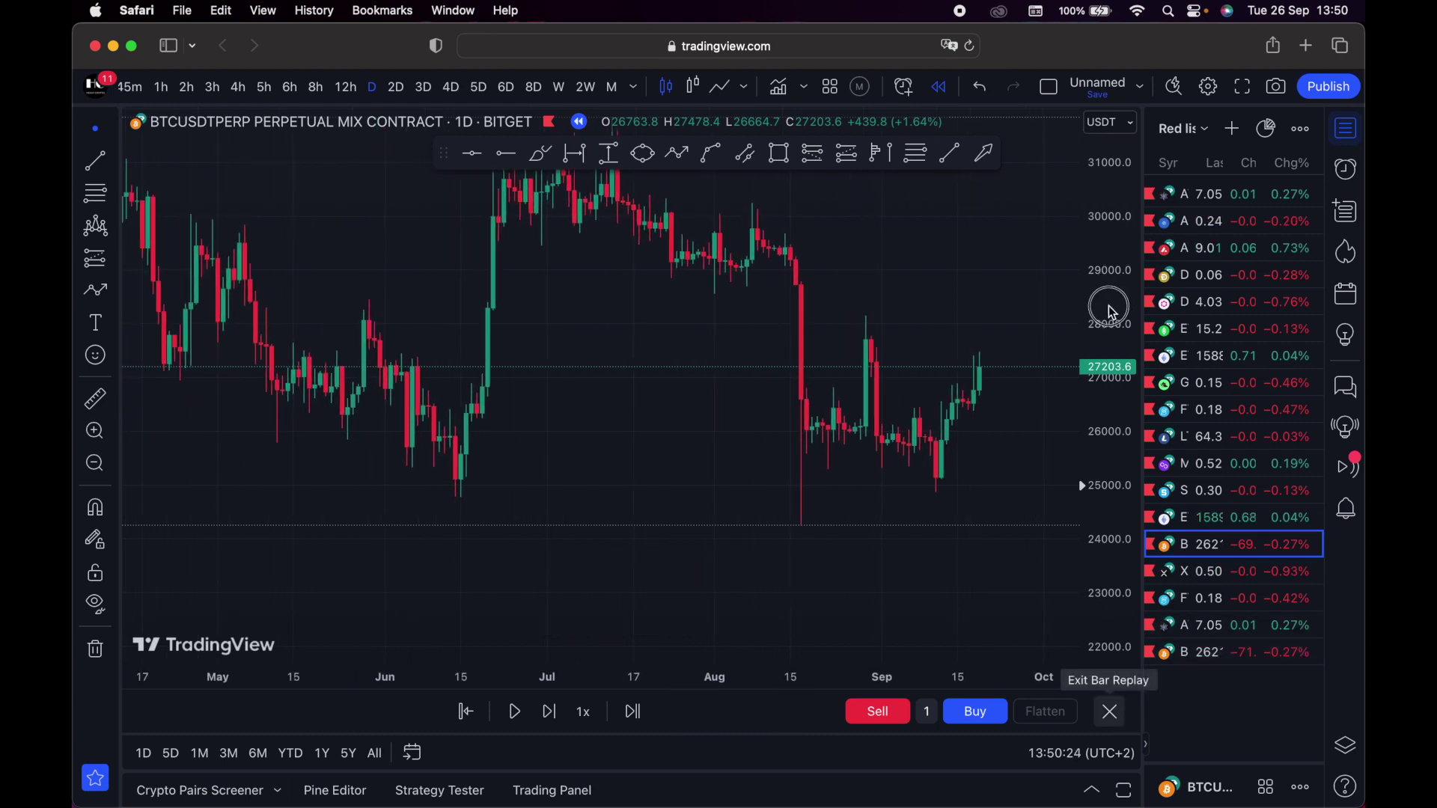
{"action": "left_click", "coordinate": [1110, 712]}
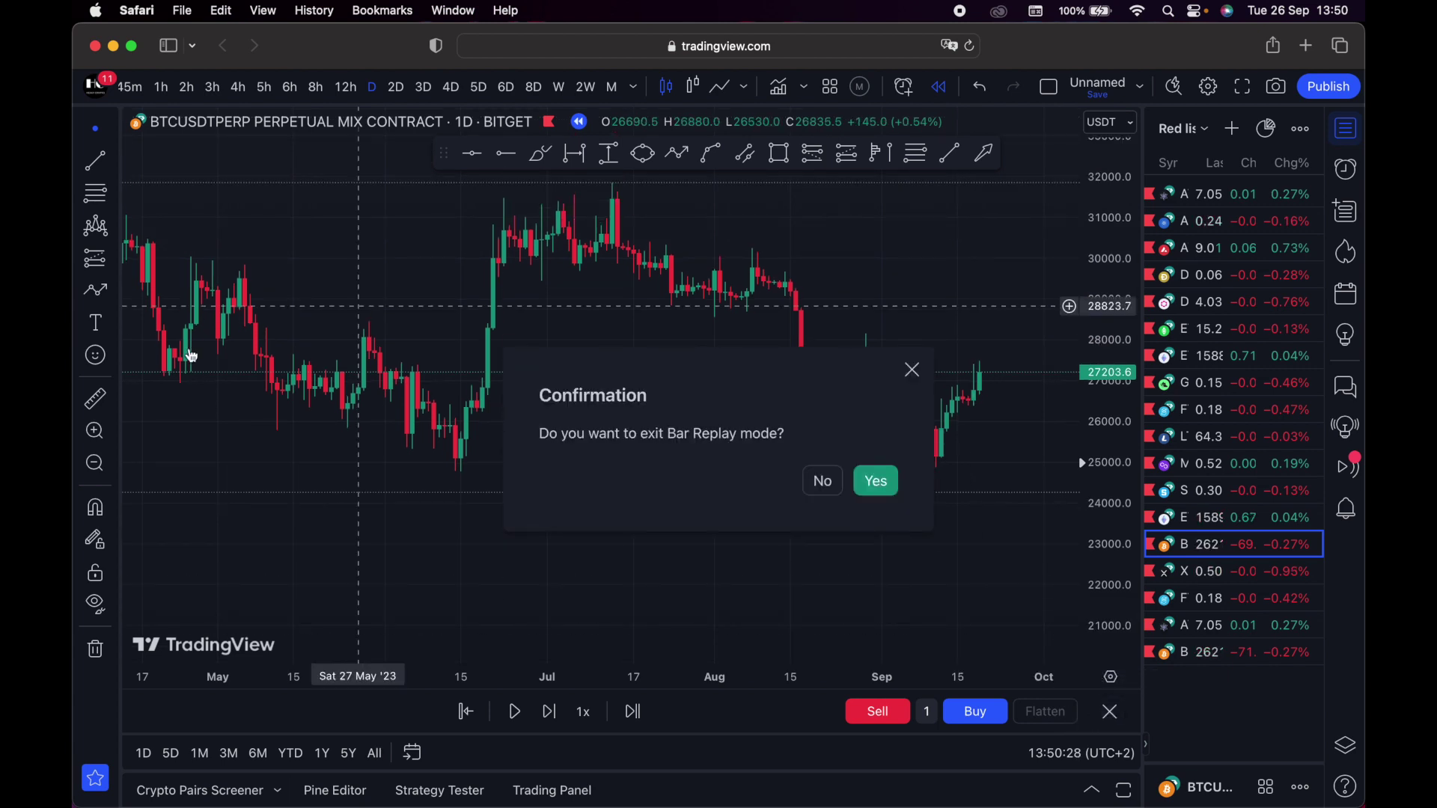
{"action": "left_click", "coordinate": [884, 483]}
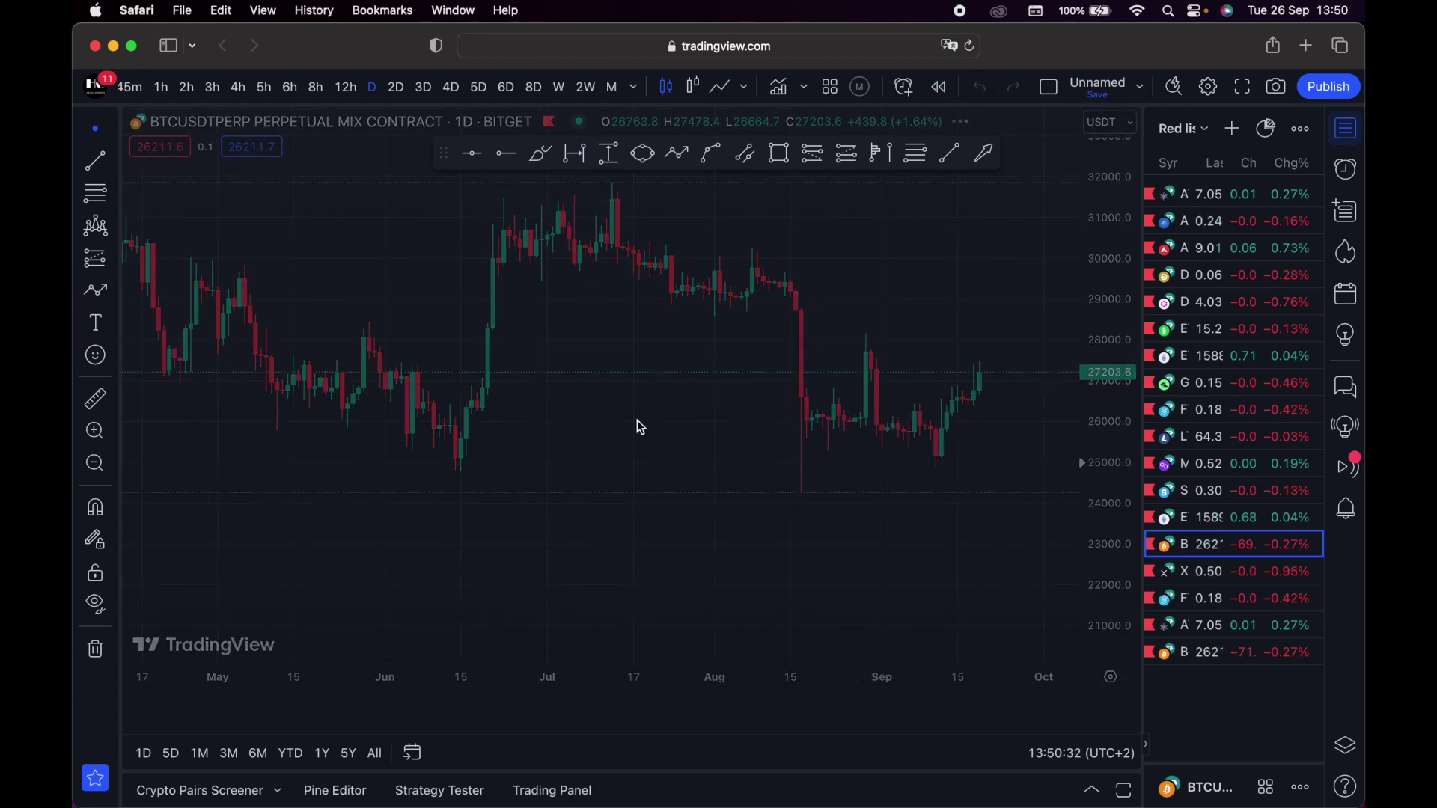
{"action": "left_click_drag", "start_coordinate": [782, 722], "coordinate": [756, 723]}
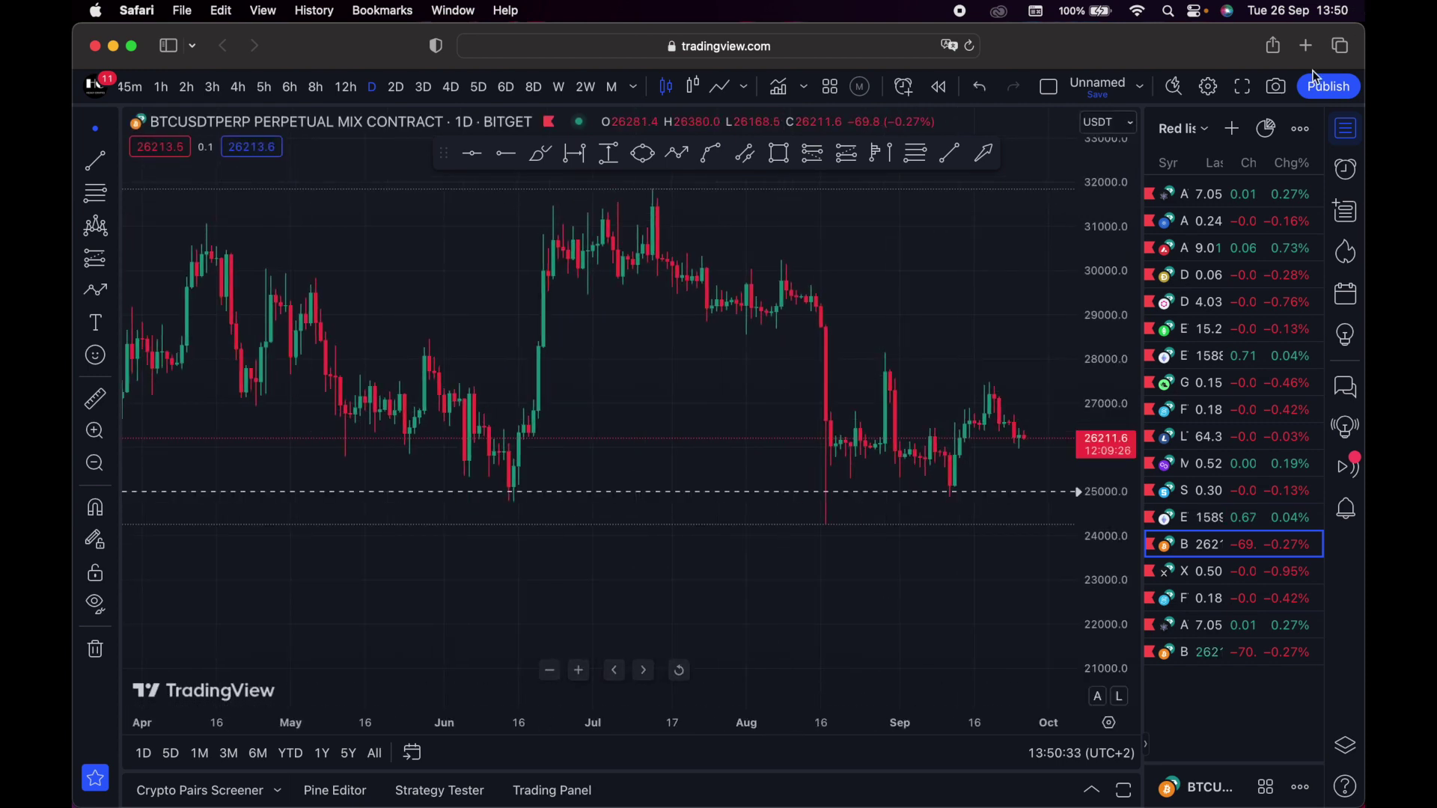
Hide the watchlist panel and reset the daily chart's view
{"action": "left_click", "coordinate": [1346, 128]}
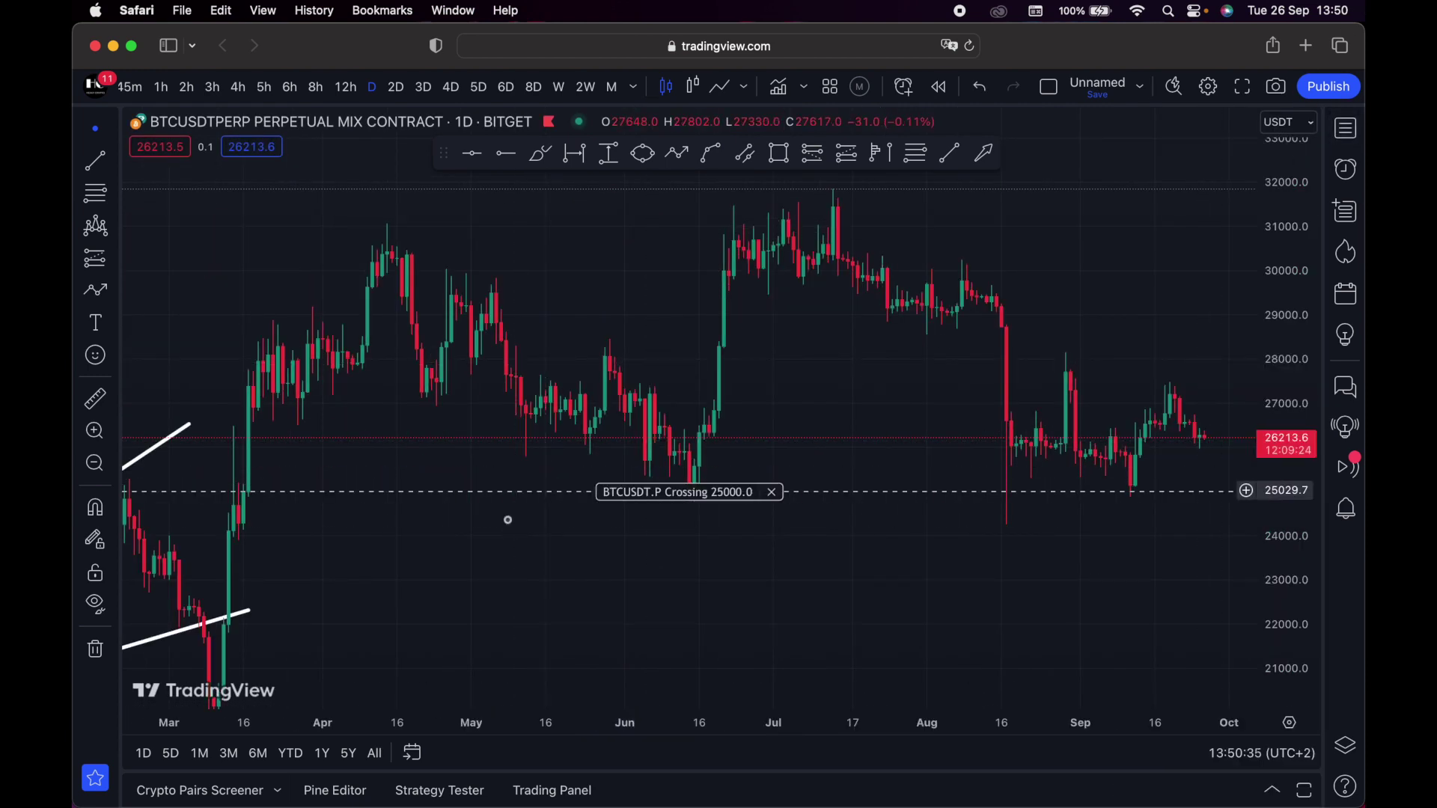
{"action": "left_click", "coordinate": [587, 723]}
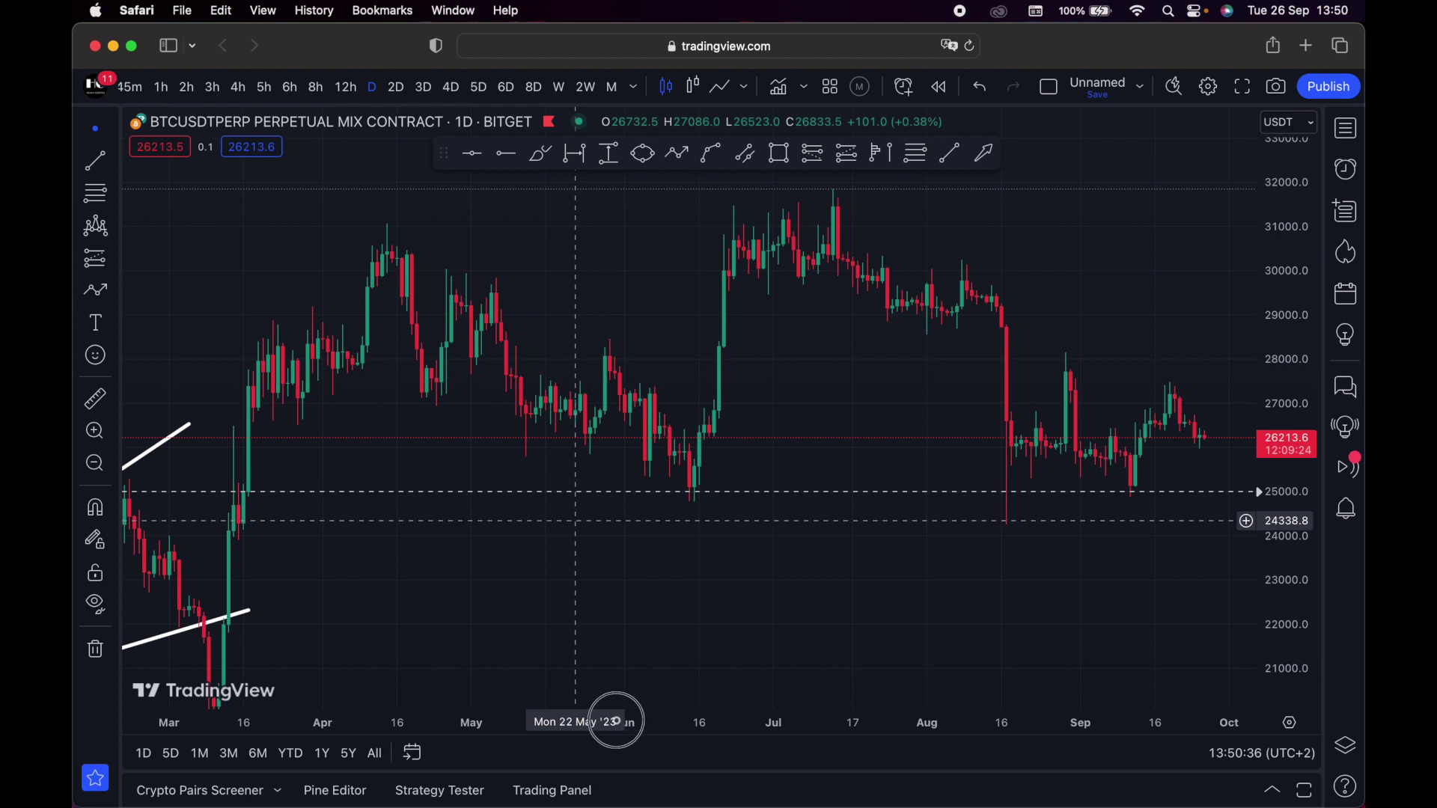
{"action": "key", "text": "alt+r"}
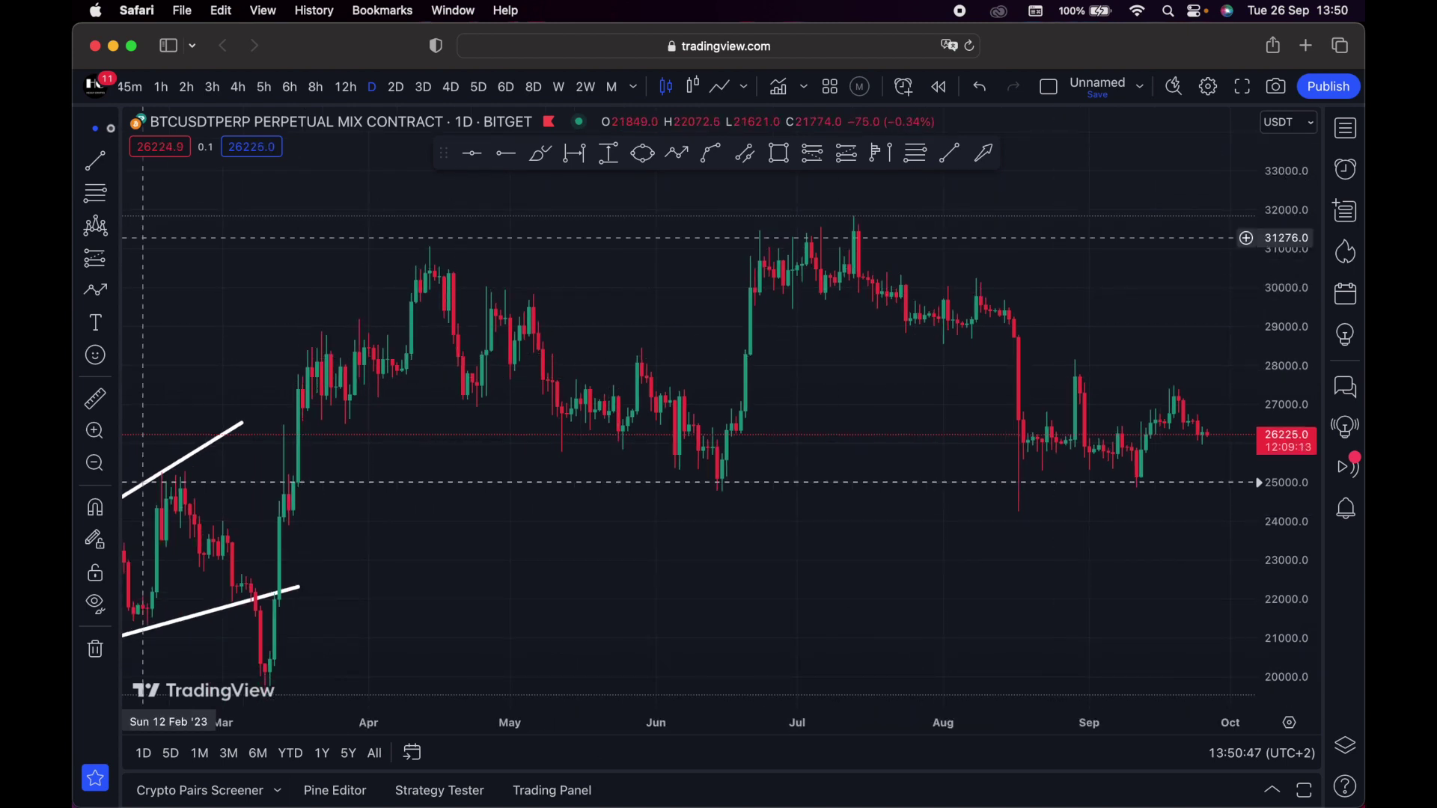
Change the chart cursor from Dot to Cross
{"action": "left_click", "coordinate": [101, 134]}
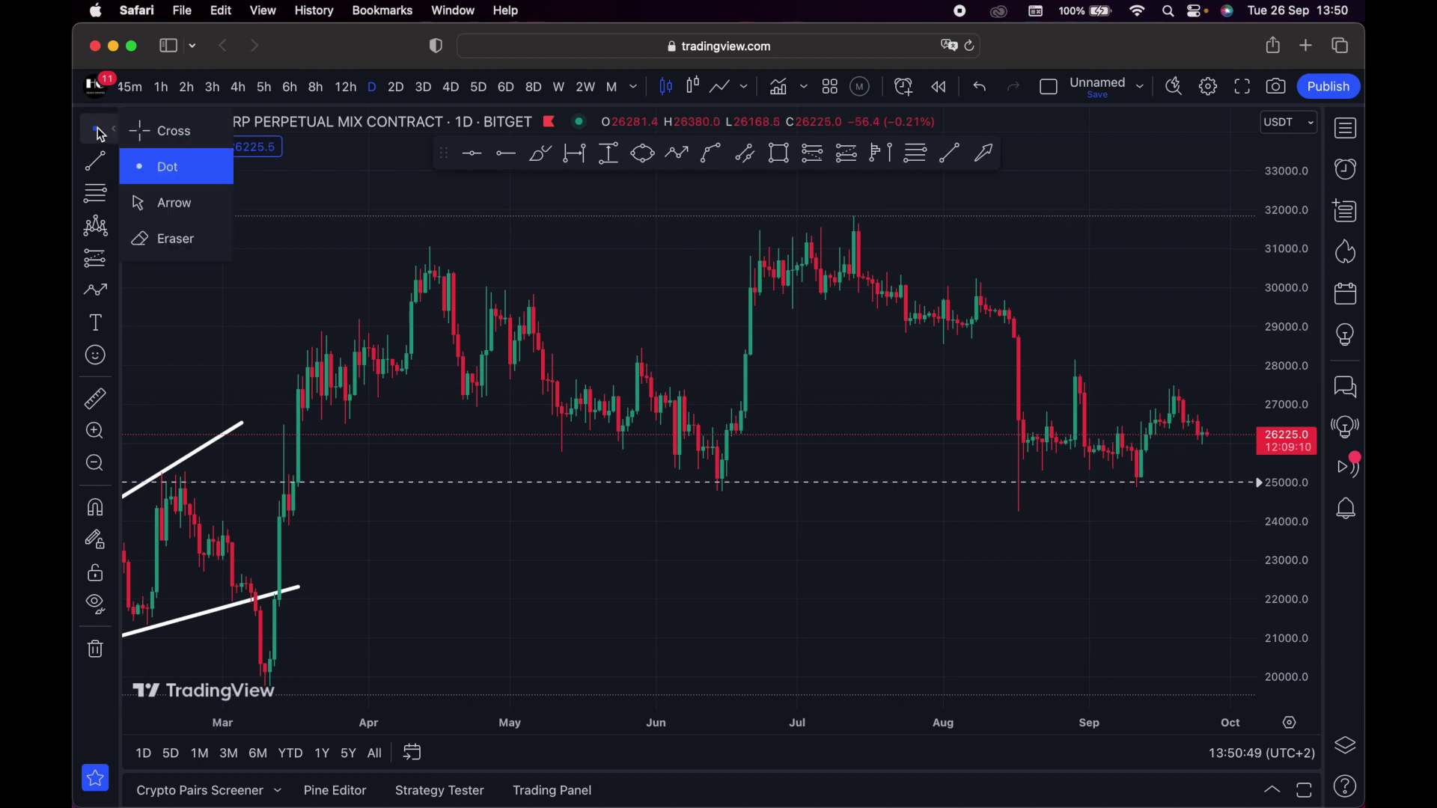
{"action": "left_click", "coordinate": [174, 131]}
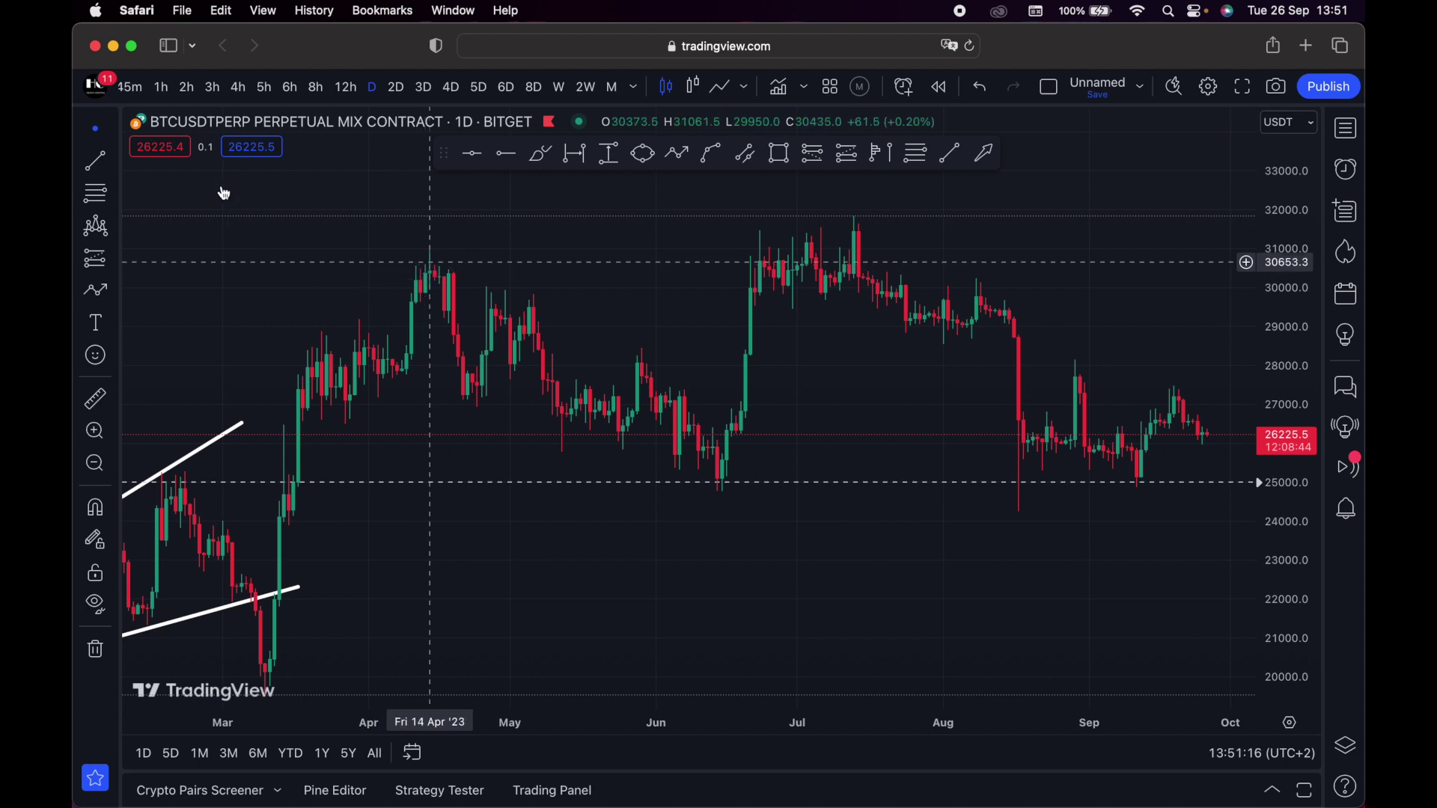
{"action": "left_click", "coordinate": [114, 131]}
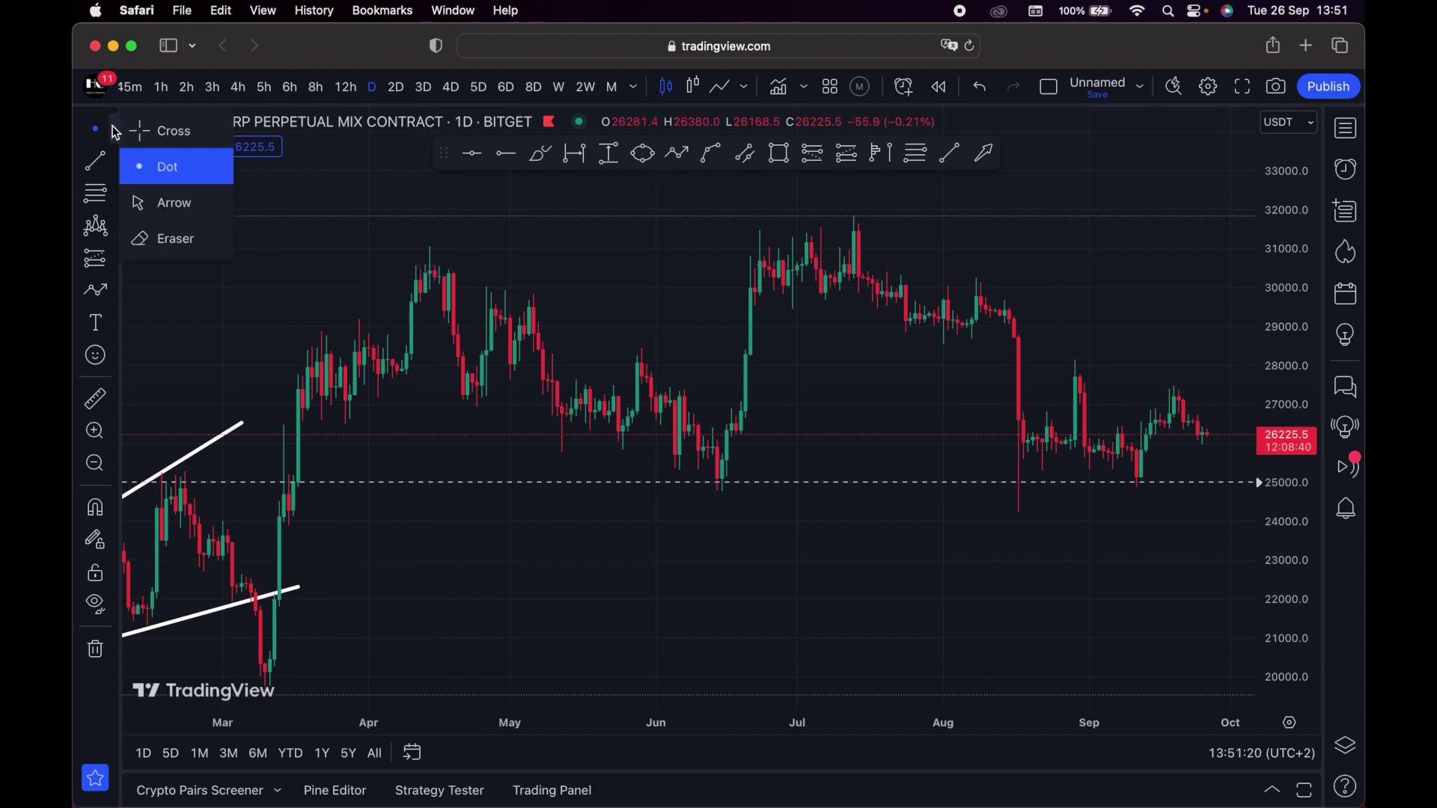
{"action": "left_click", "coordinate": [154, 136]}
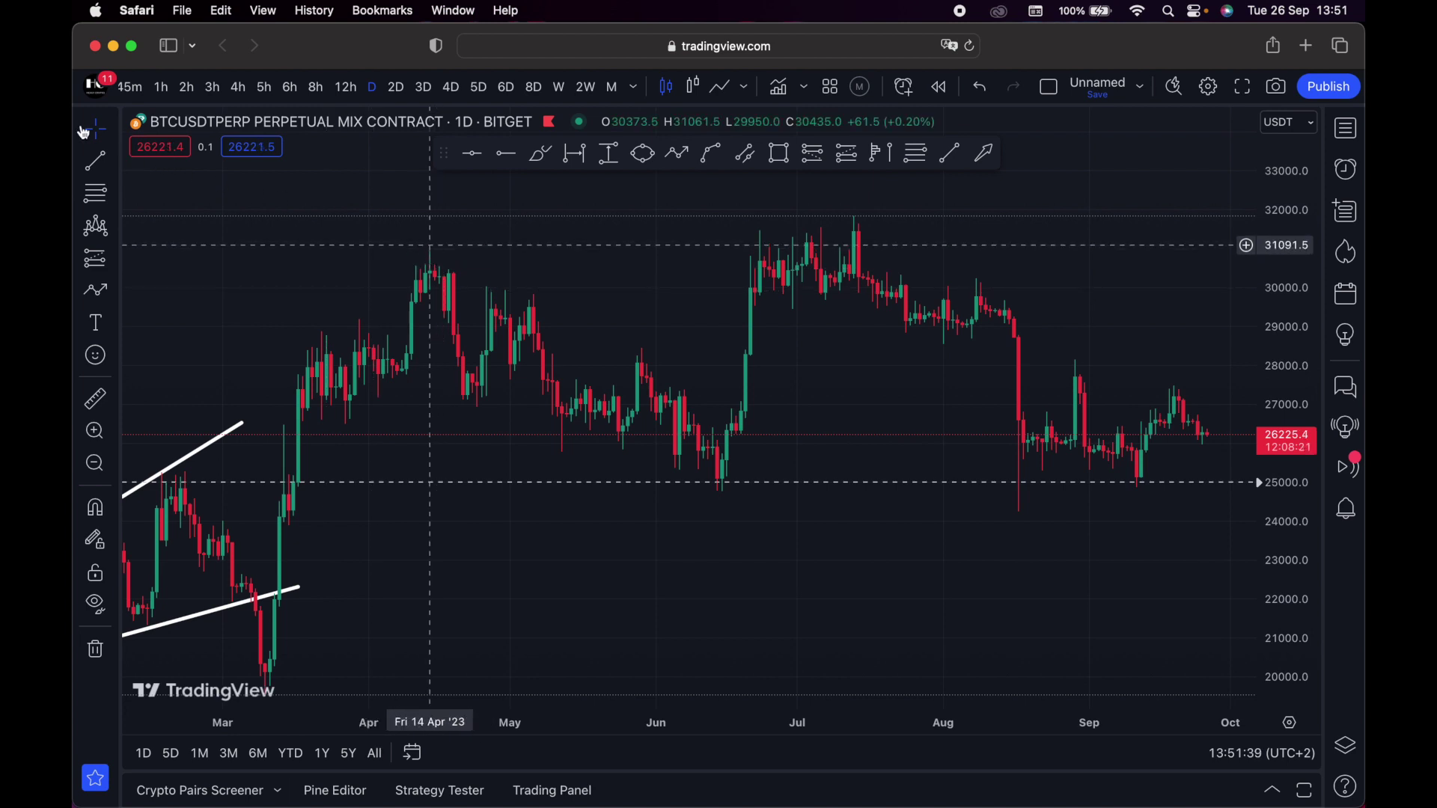
Try the Arrow cursor on the chart and switch back to the Cross cursor
{"action": "left_click", "coordinate": [118, 135]}
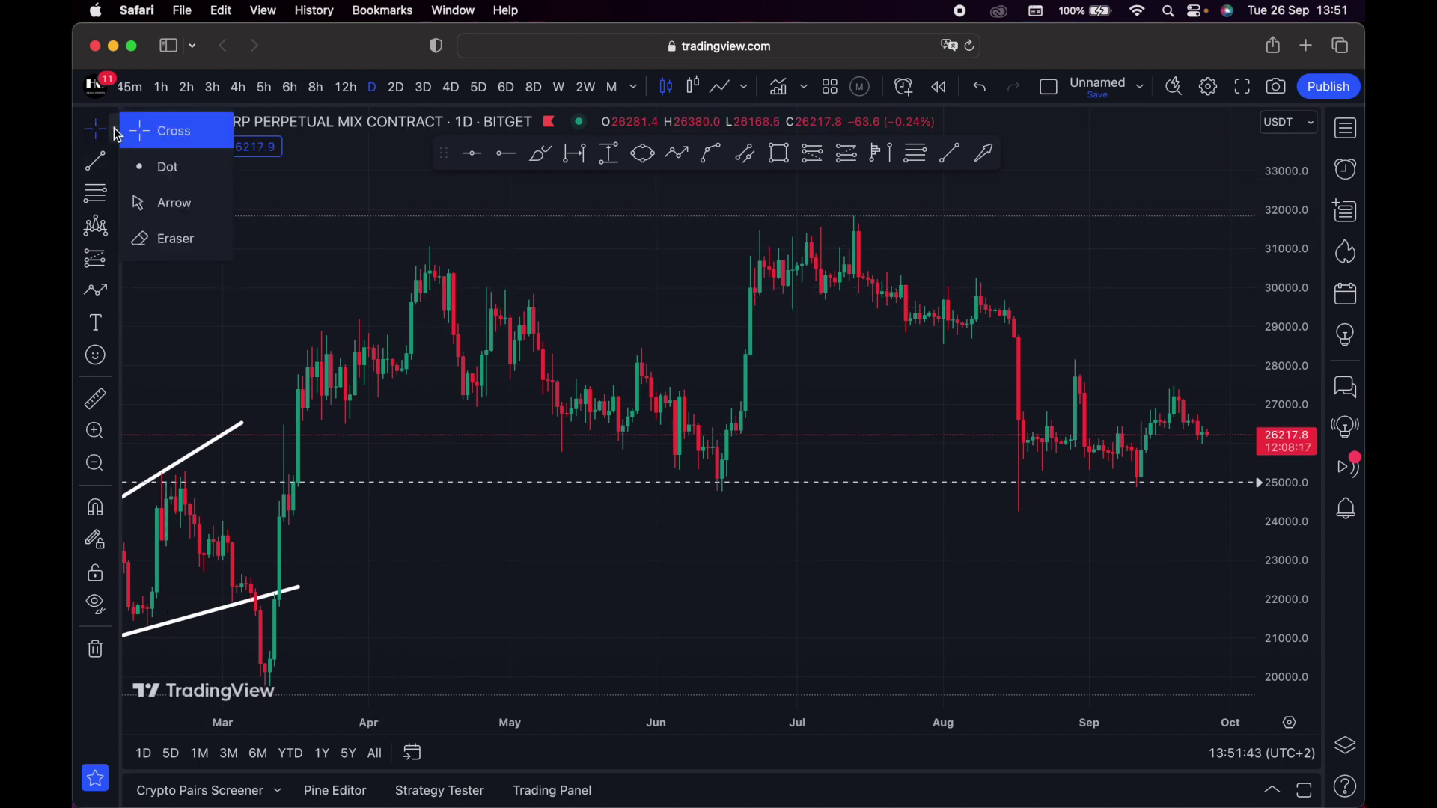
{"action": "left_click", "coordinate": [186, 203]}
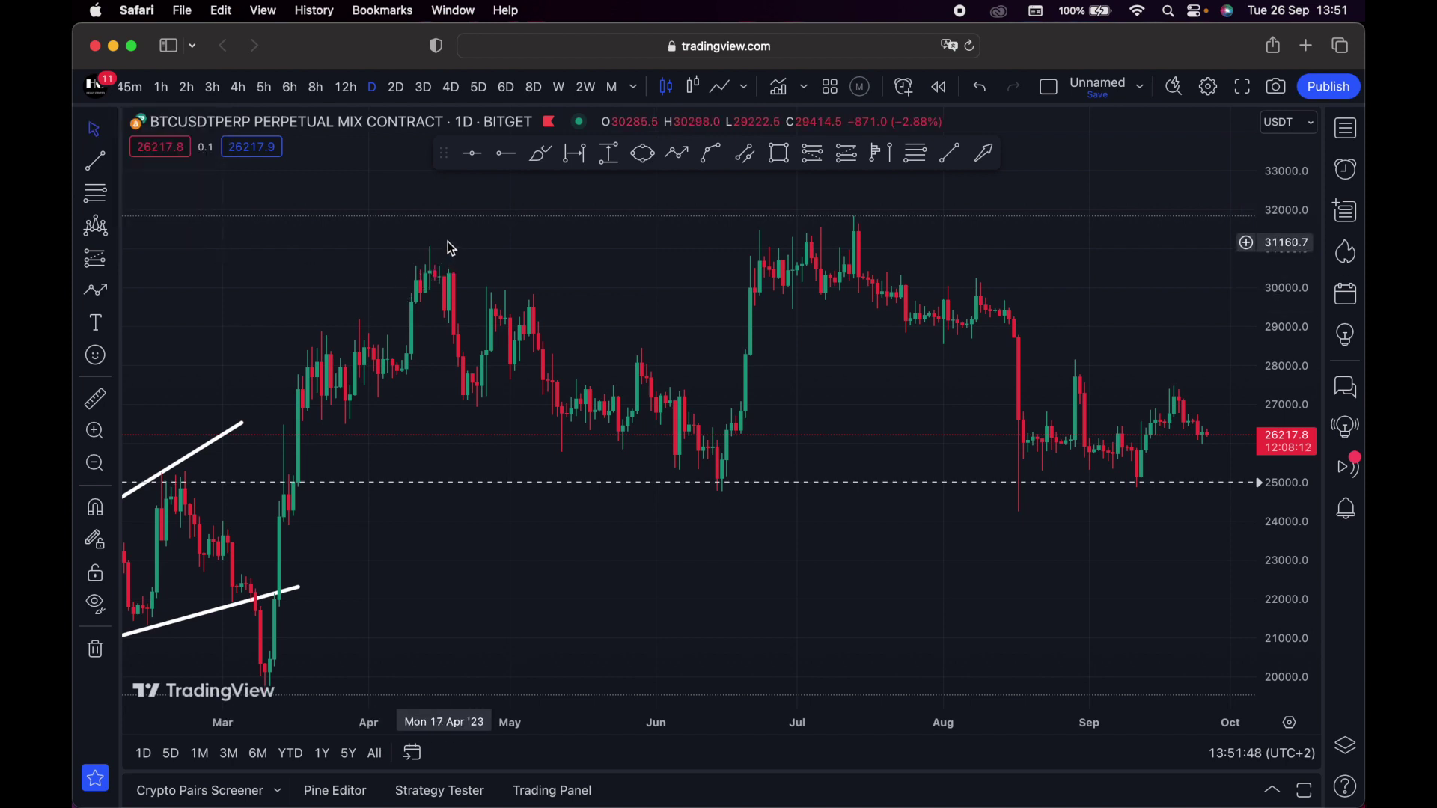
{"action": "left_click_drag", "start_coordinate": [814, 252], "coordinate": [696, 240]}
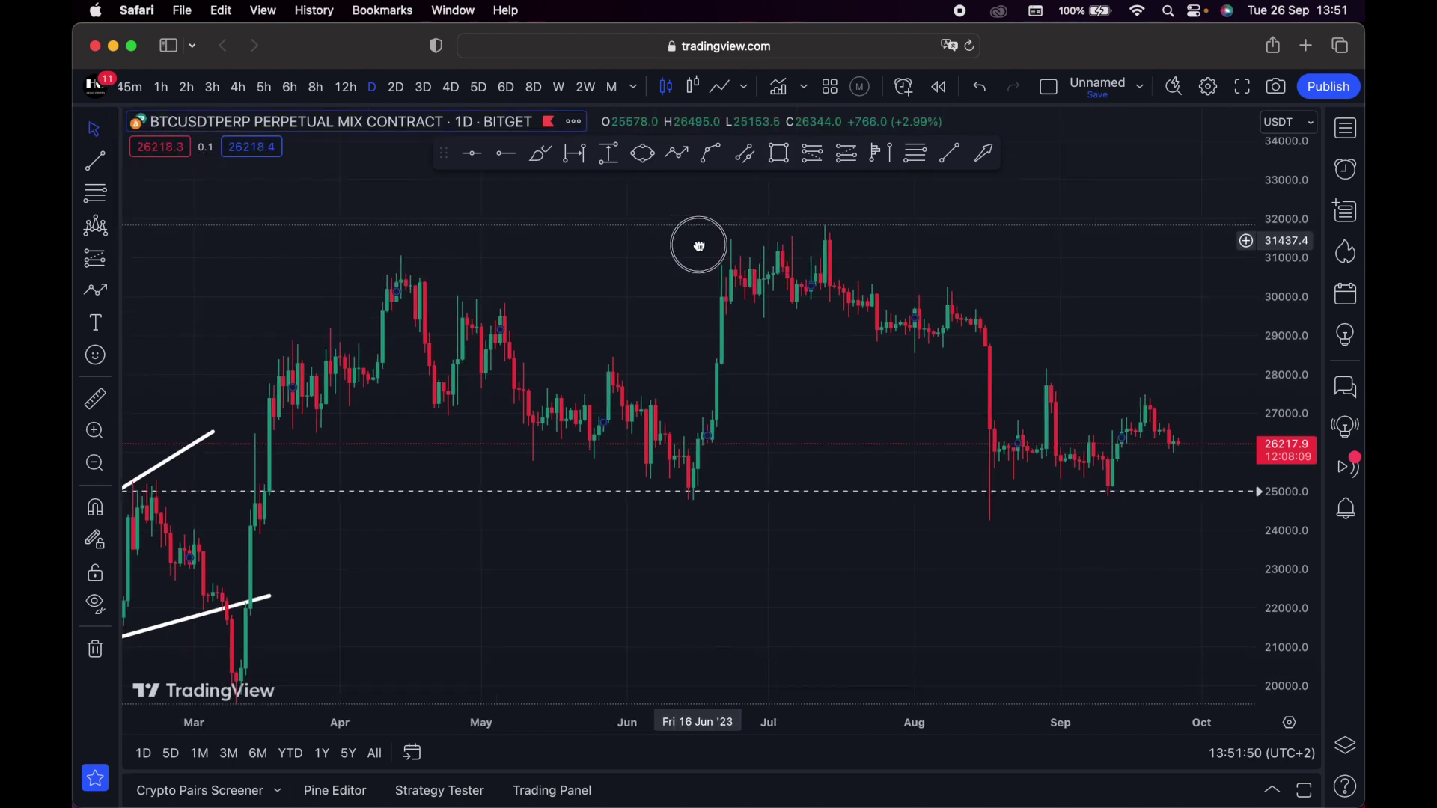
{"action": "left_click", "coordinate": [115, 130]}
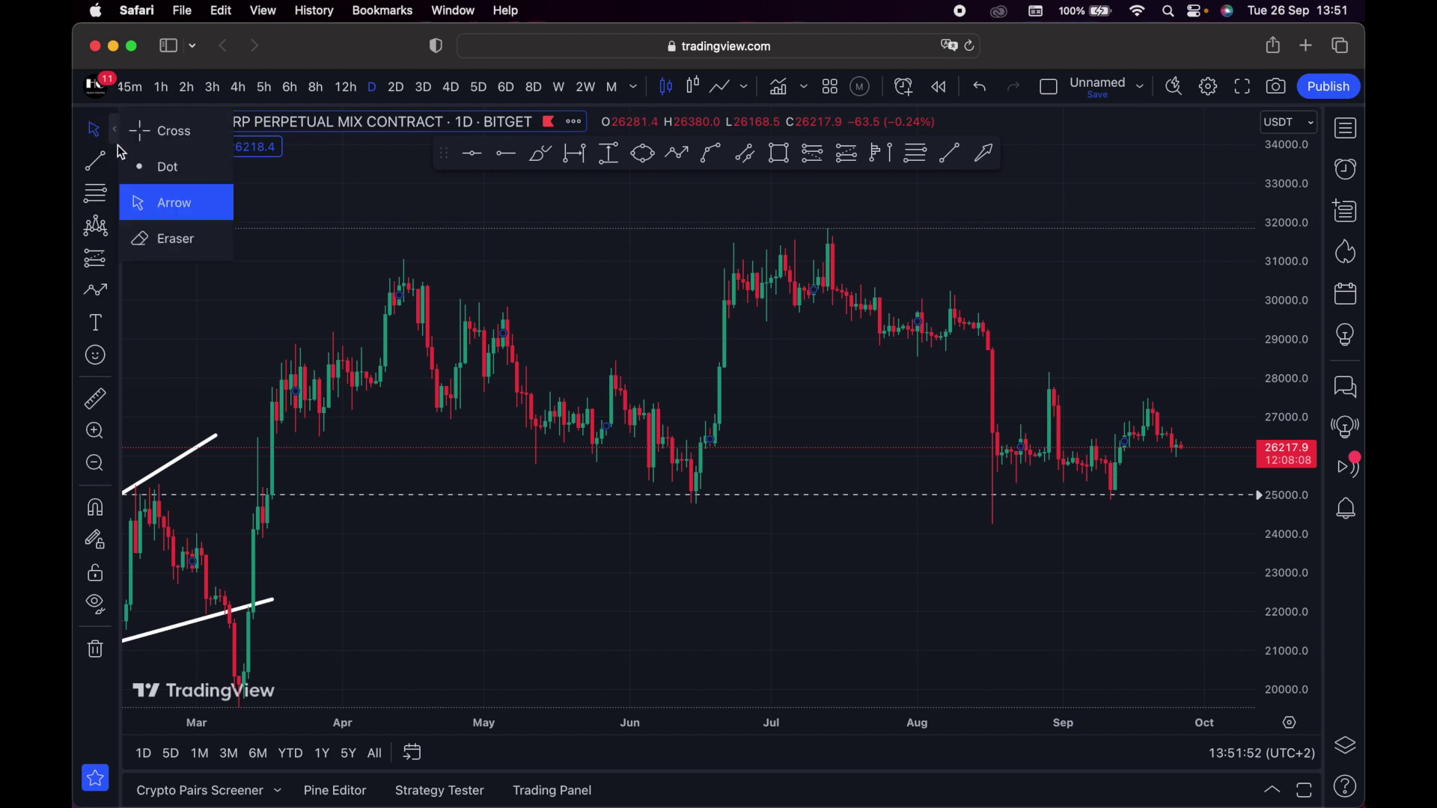
{"action": "left_click", "coordinate": [169, 131]}
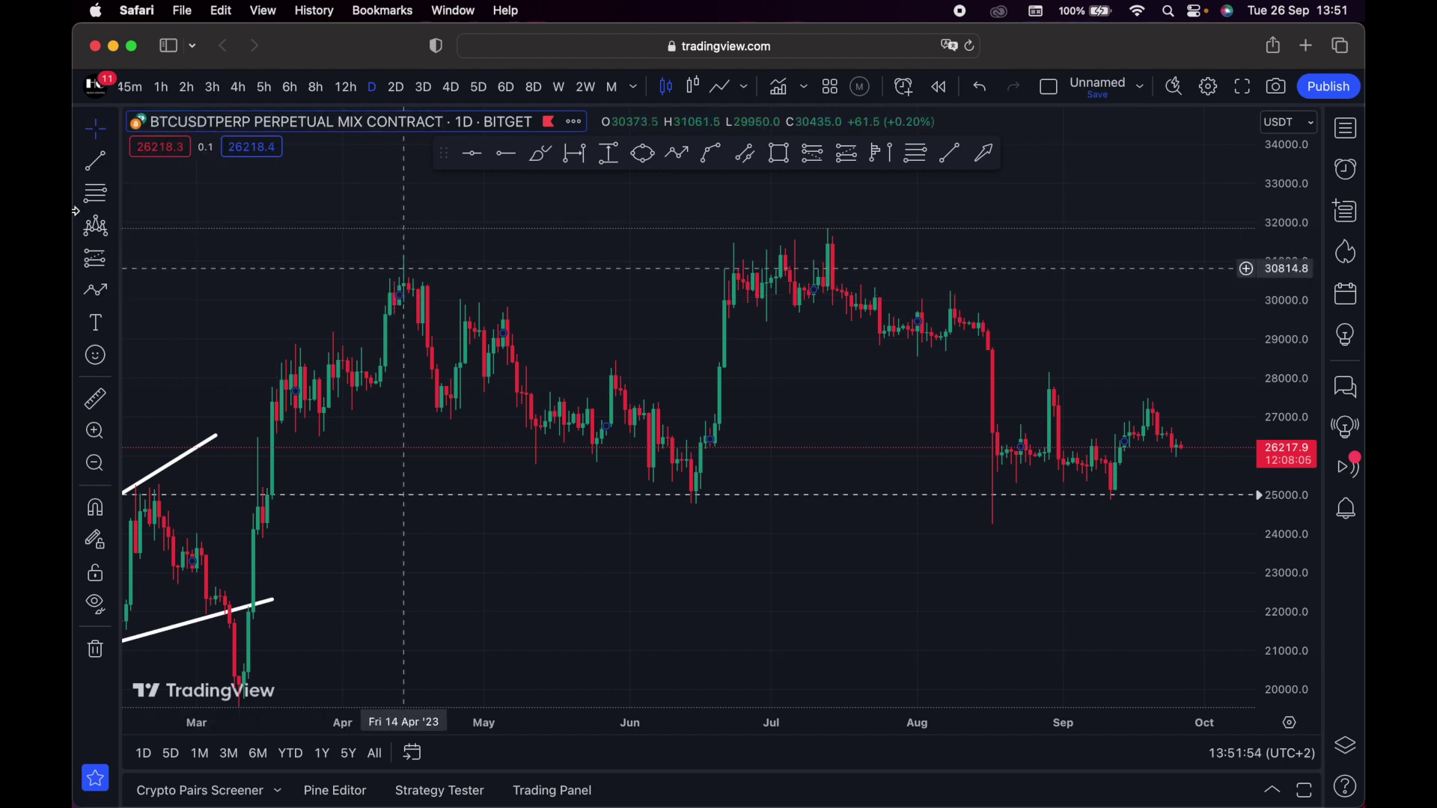
Draw a trend line from about 31138 on 14 April 2023 to 26318 on 25 June 2023, and move its floating toolbar off the favourites bar
{"action": "left_click", "coordinate": [105, 166]}
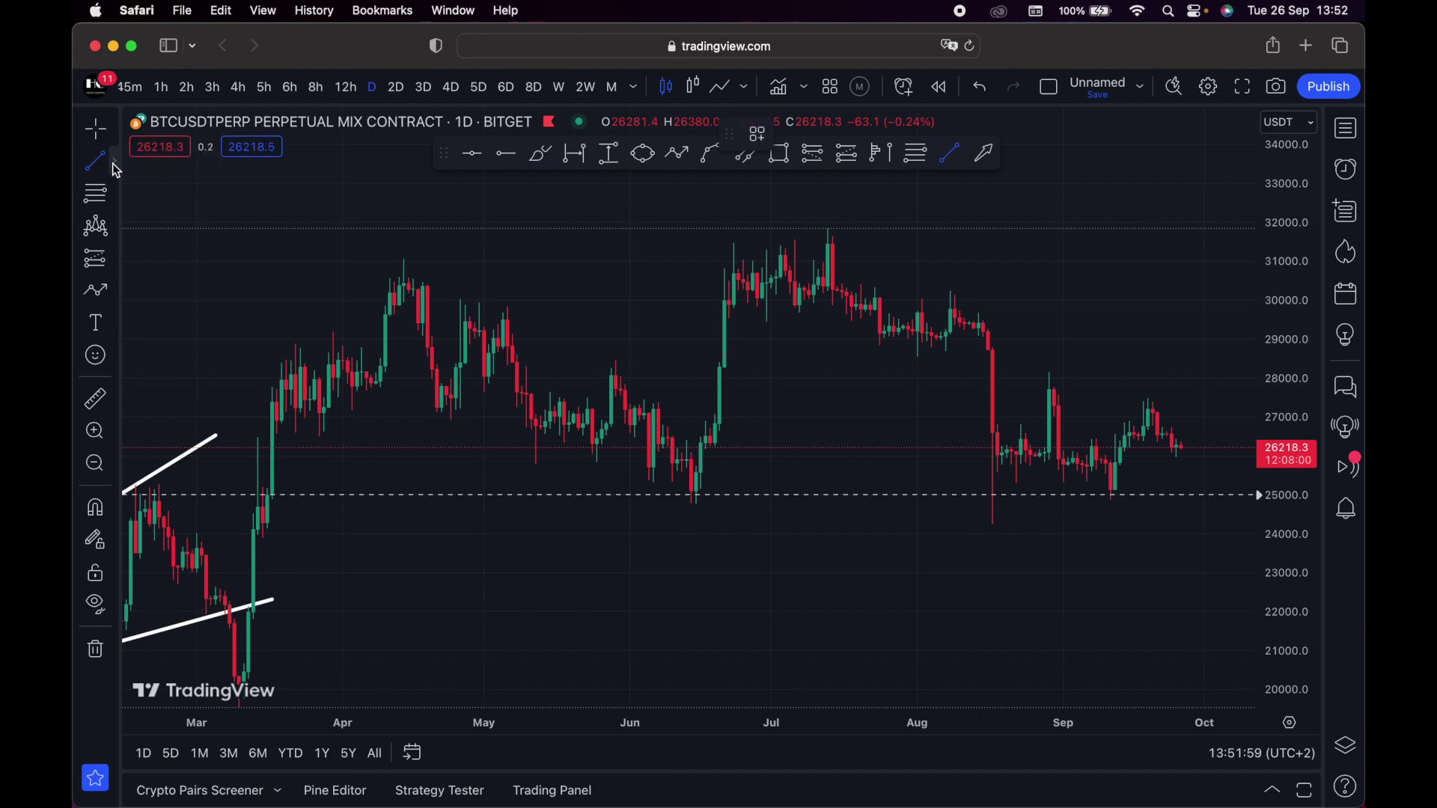
{"action": "left_click", "coordinate": [114, 164]}
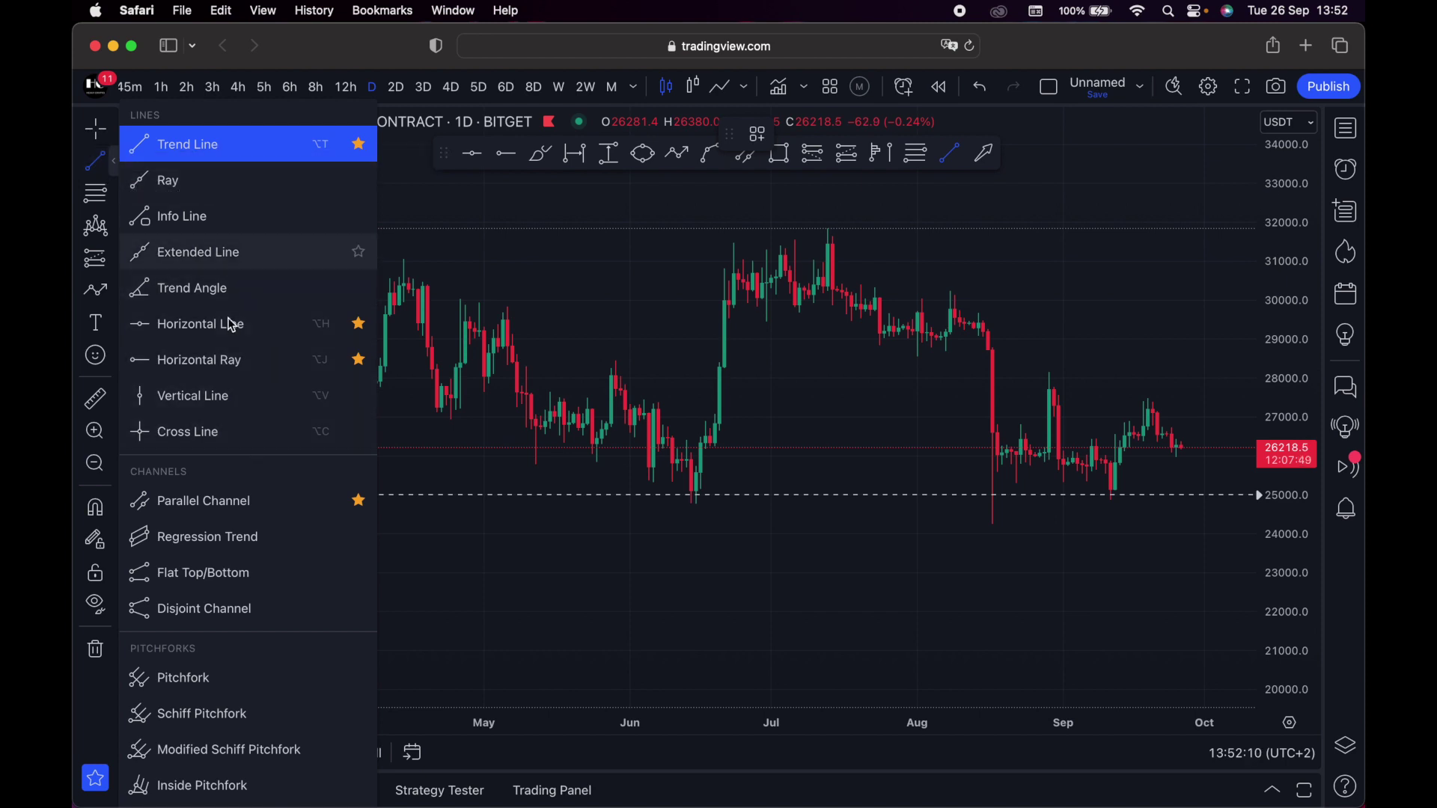
{"action": "left_click", "coordinate": [223, 147]}
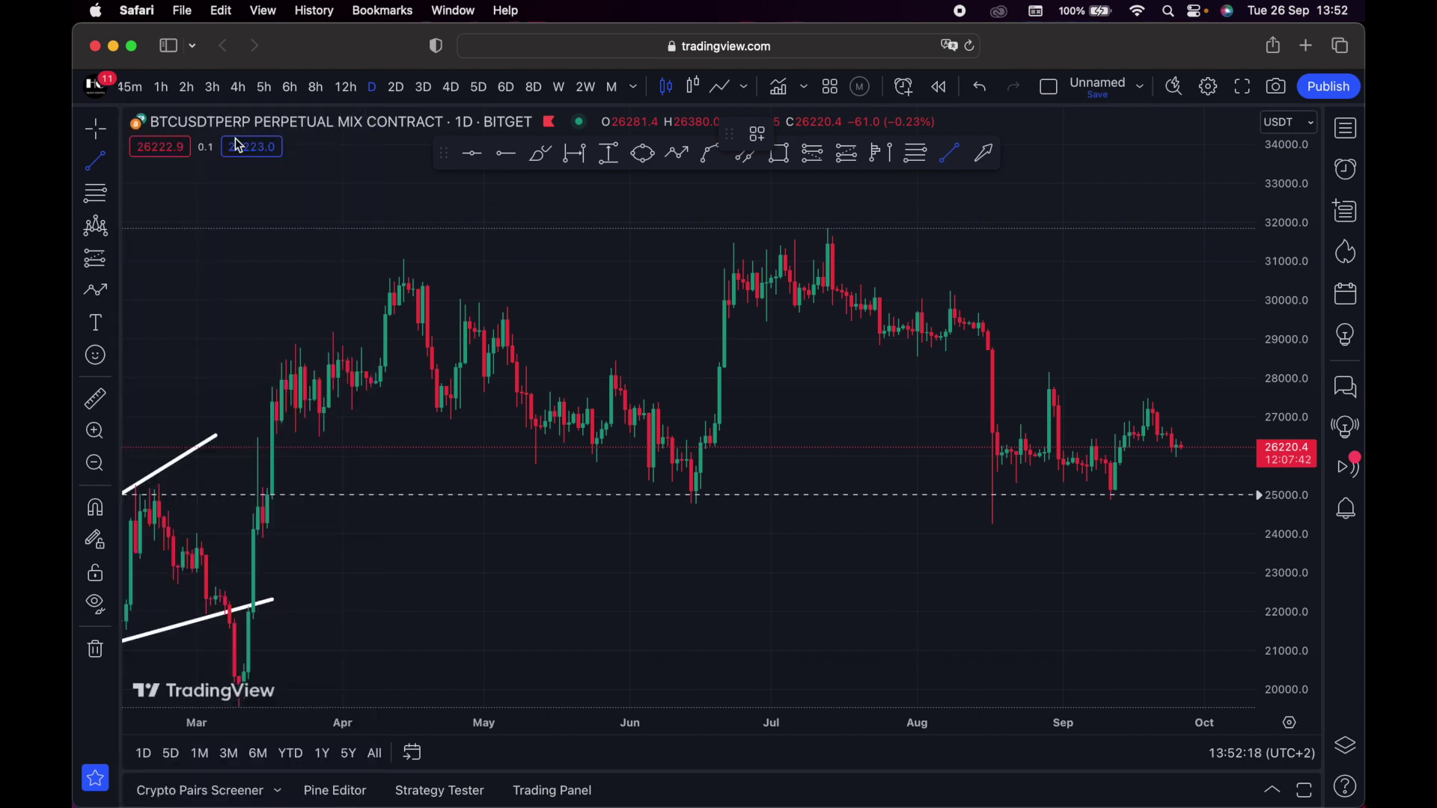
{"action": "left_click", "coordinate": [404, 256]}
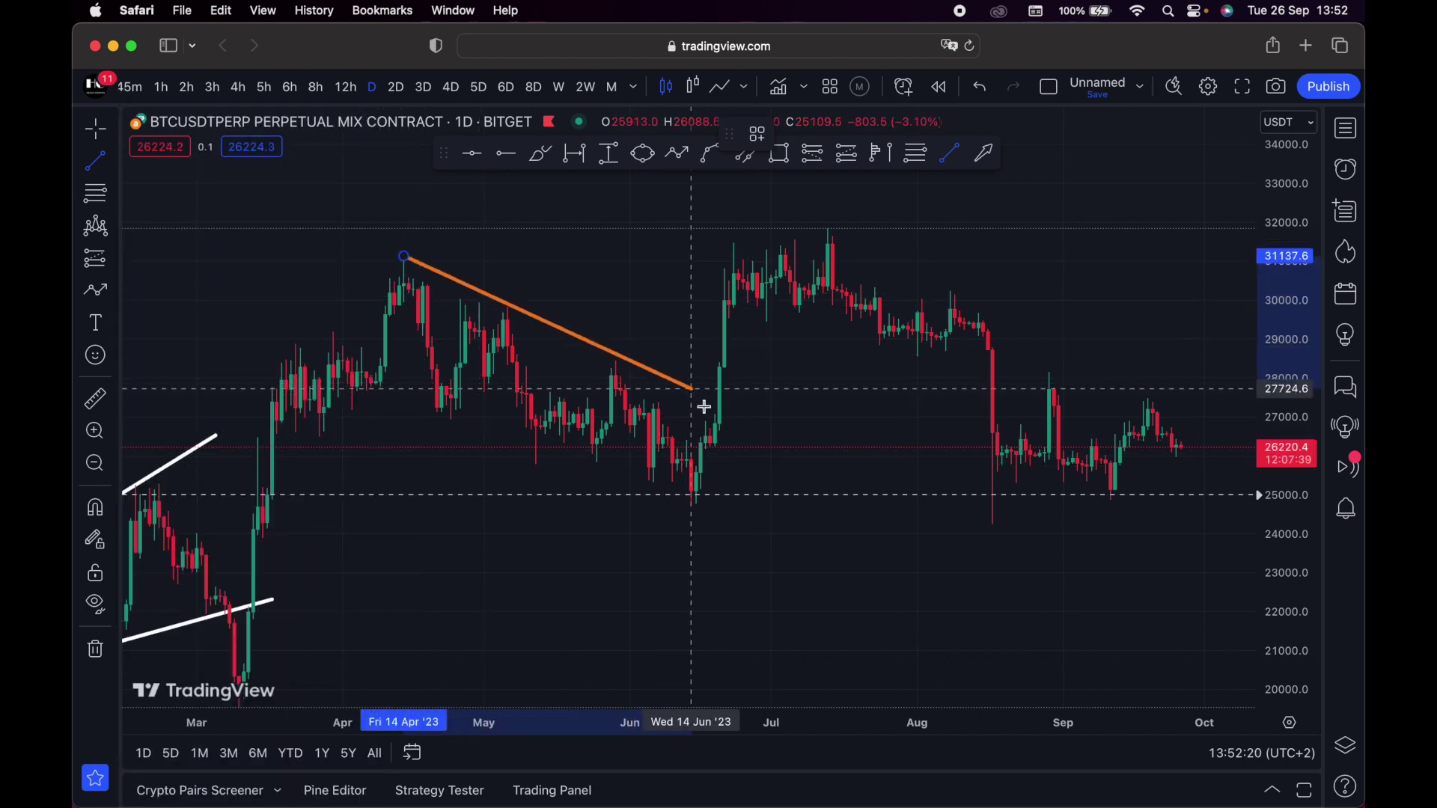
{"action": "left_click", "coordinate": [743, 444]}
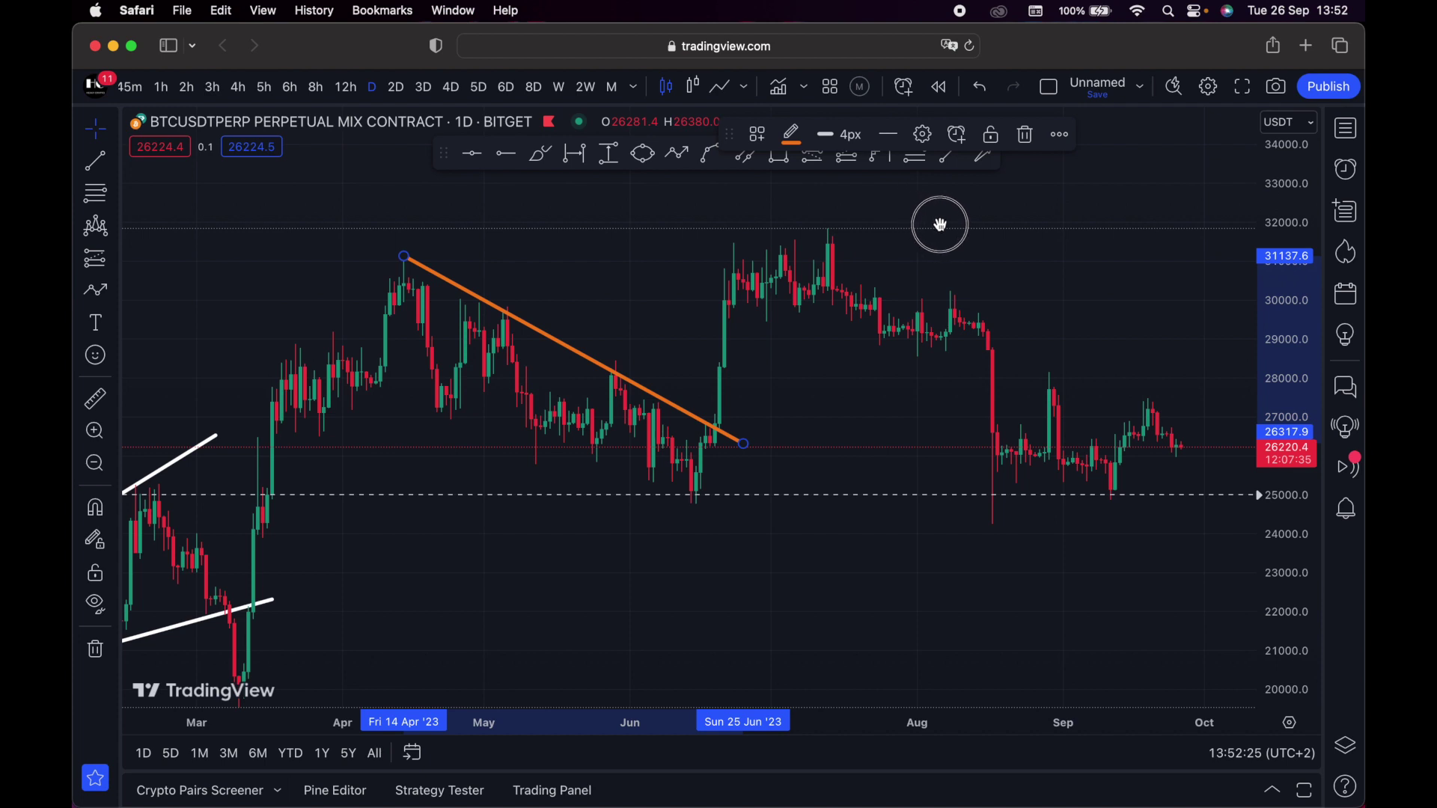
{"action": "left_click_drag", "start_coordinate": [733, 133], "coordinate": [877, 223]}
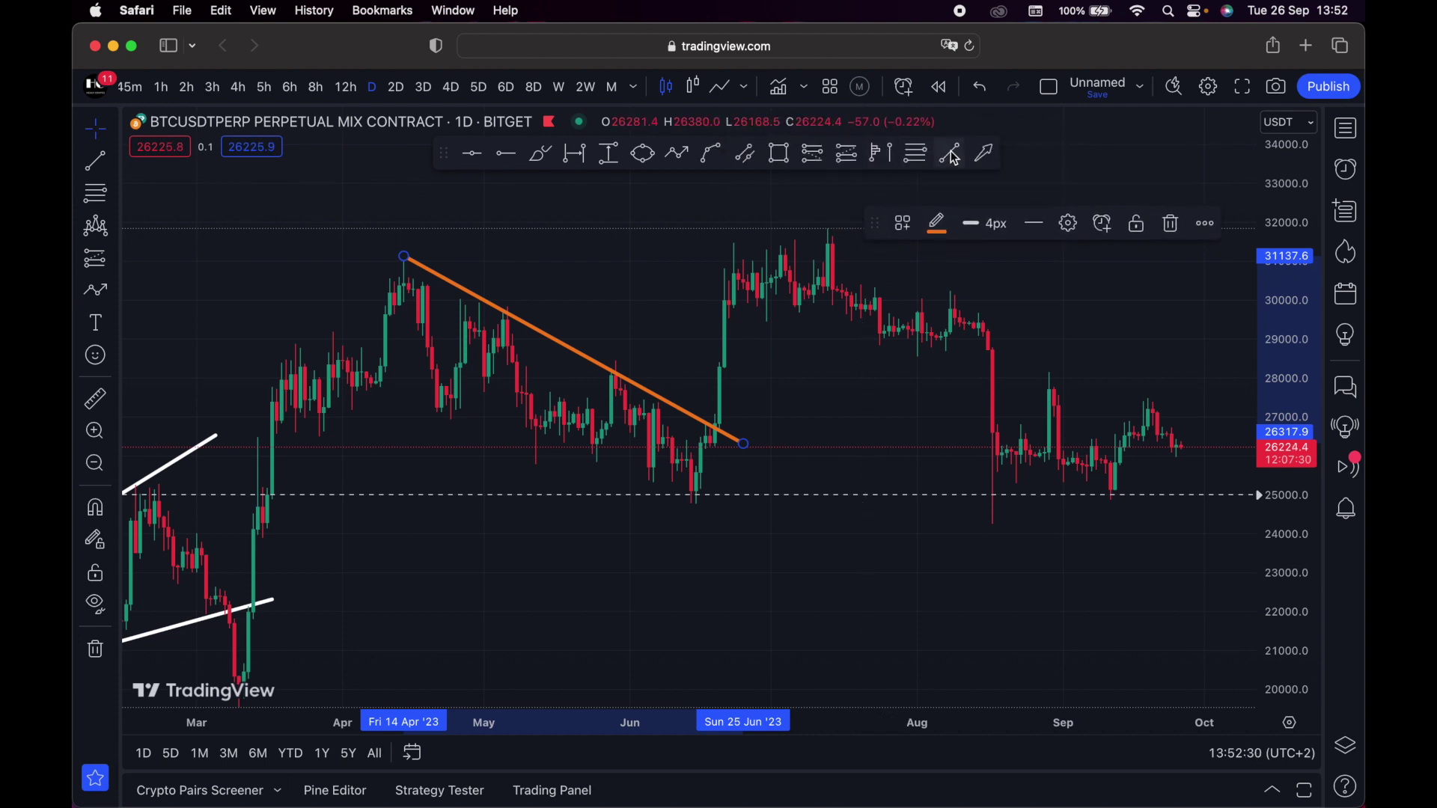
Remove Trend Line from the favourite drawing tools, add it back, and deselect the drawn line
{"action": "left_click", "coordinate": [113, 160]}
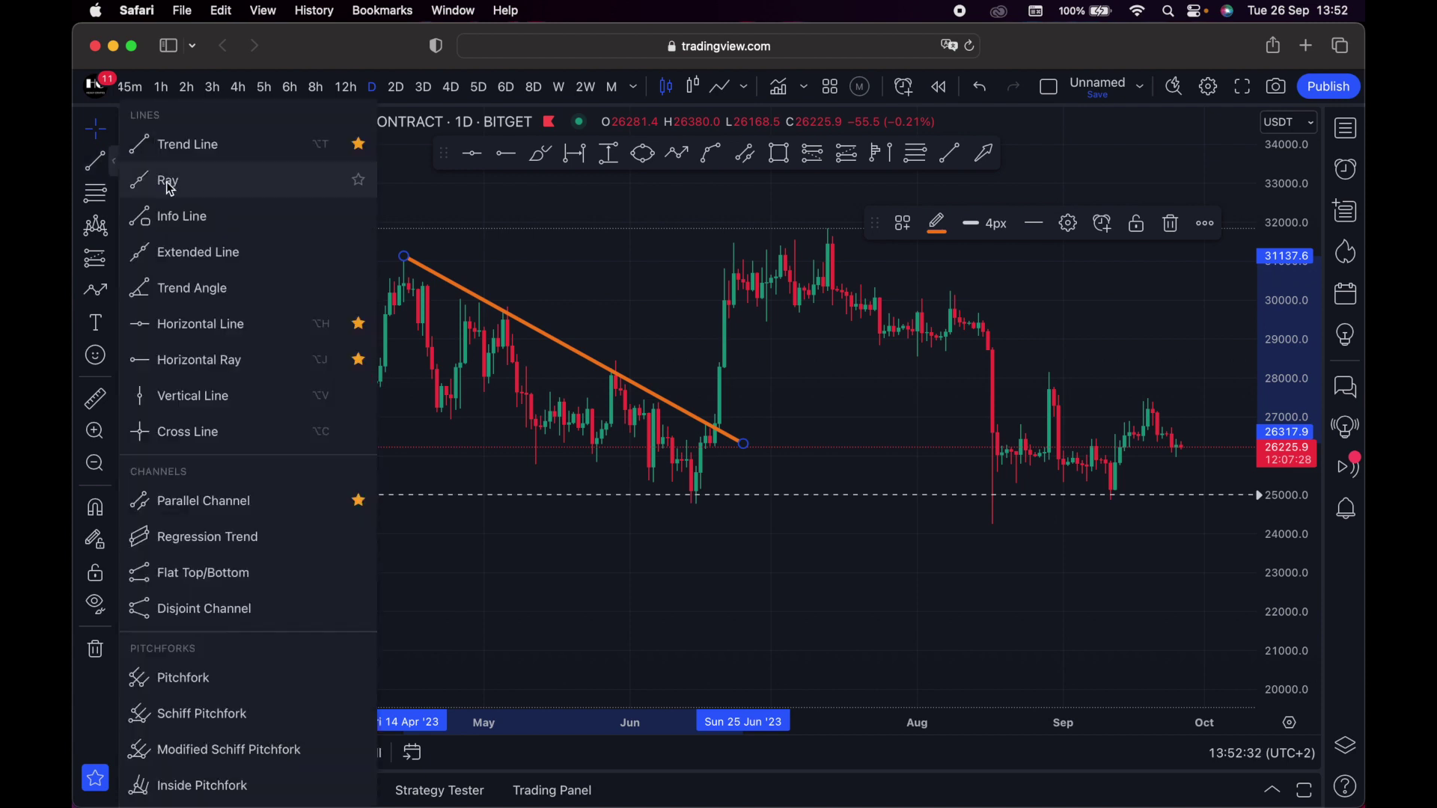
{"action": "left_click", "coordinate": [359, 144]}
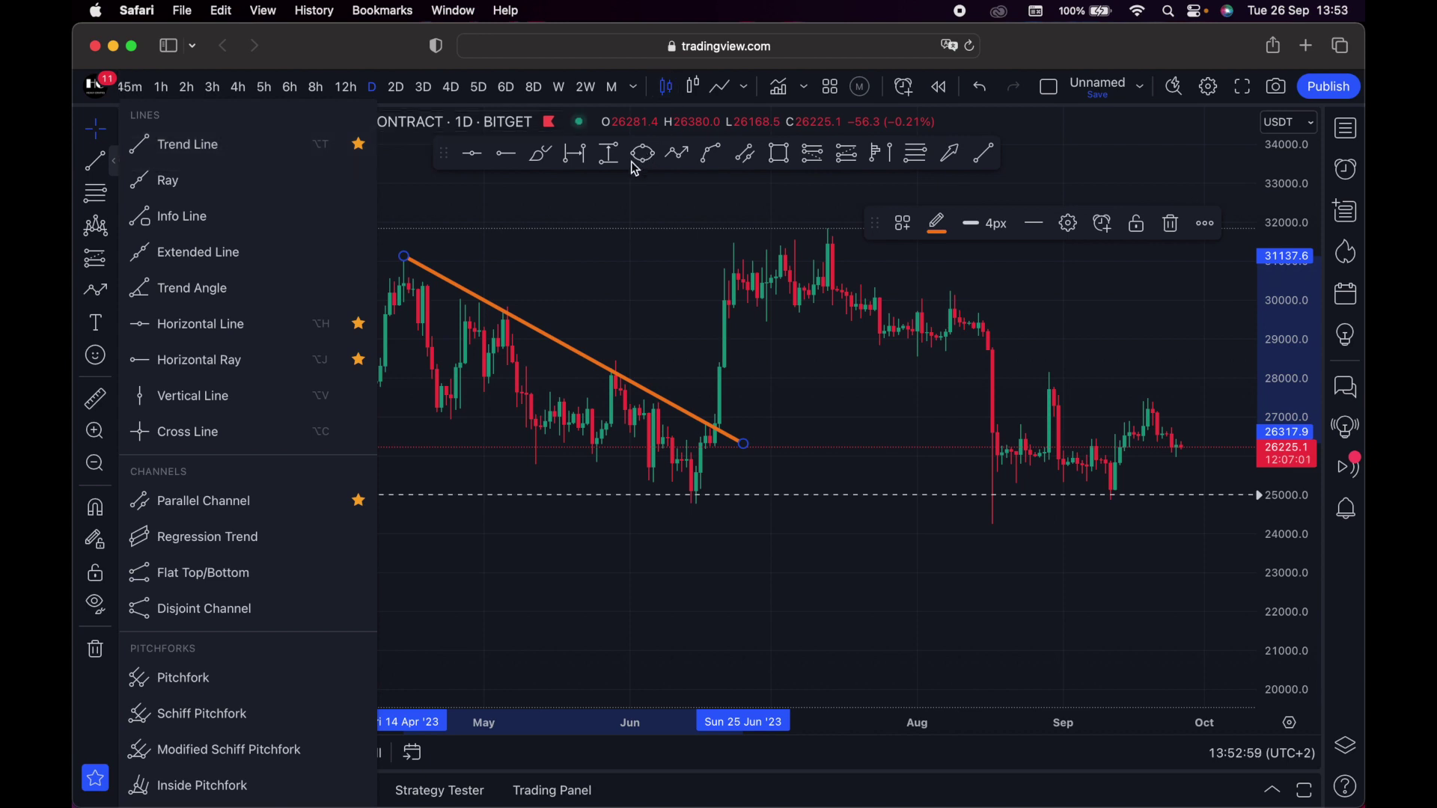
{"action": "left_click", "coordinate": [449, 170]}
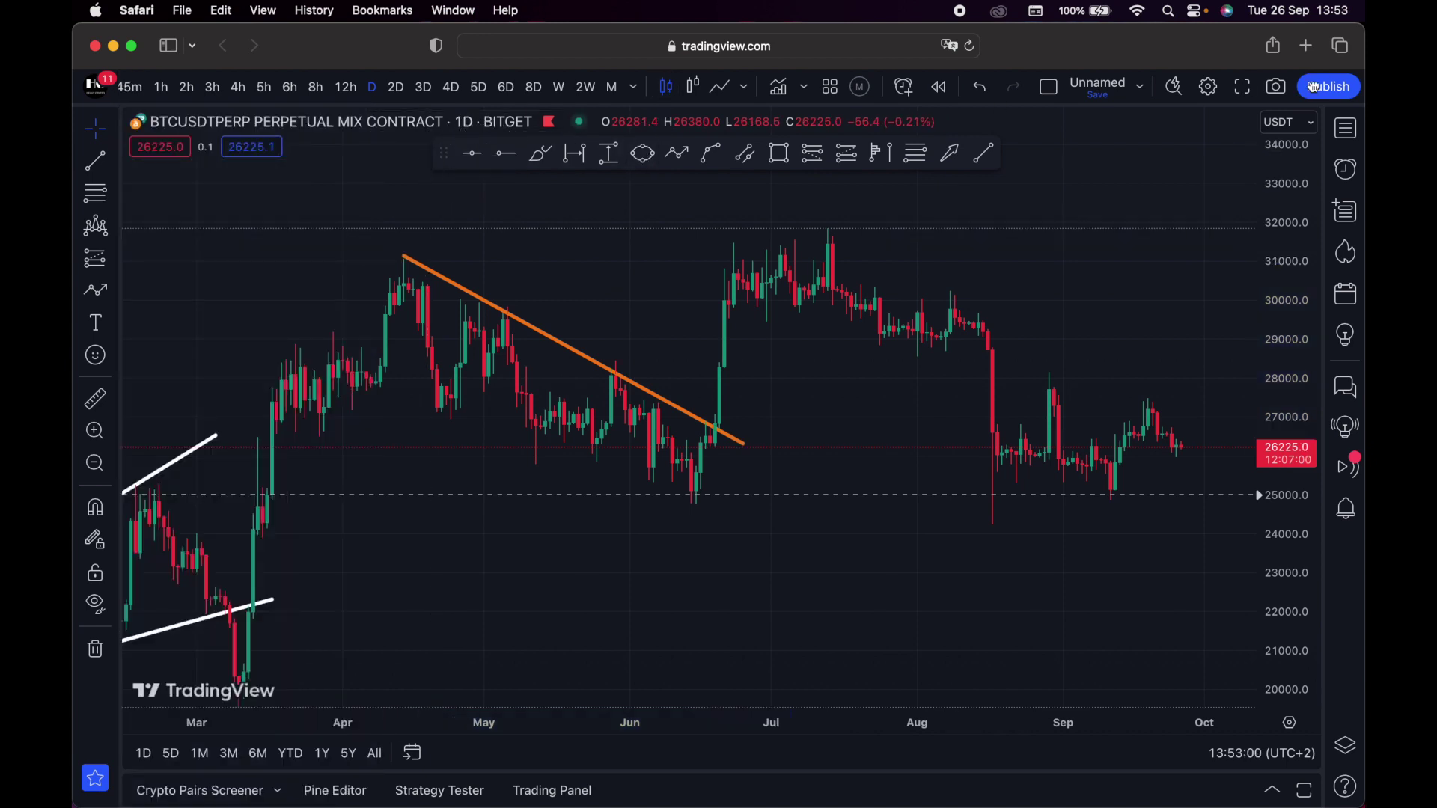
Draw a second trend line beneath the lows, from about 27955 on 9 April 2023 to 24404 on 15 June 2023
{"action": "left_click", "coordinate": [985, 154]}
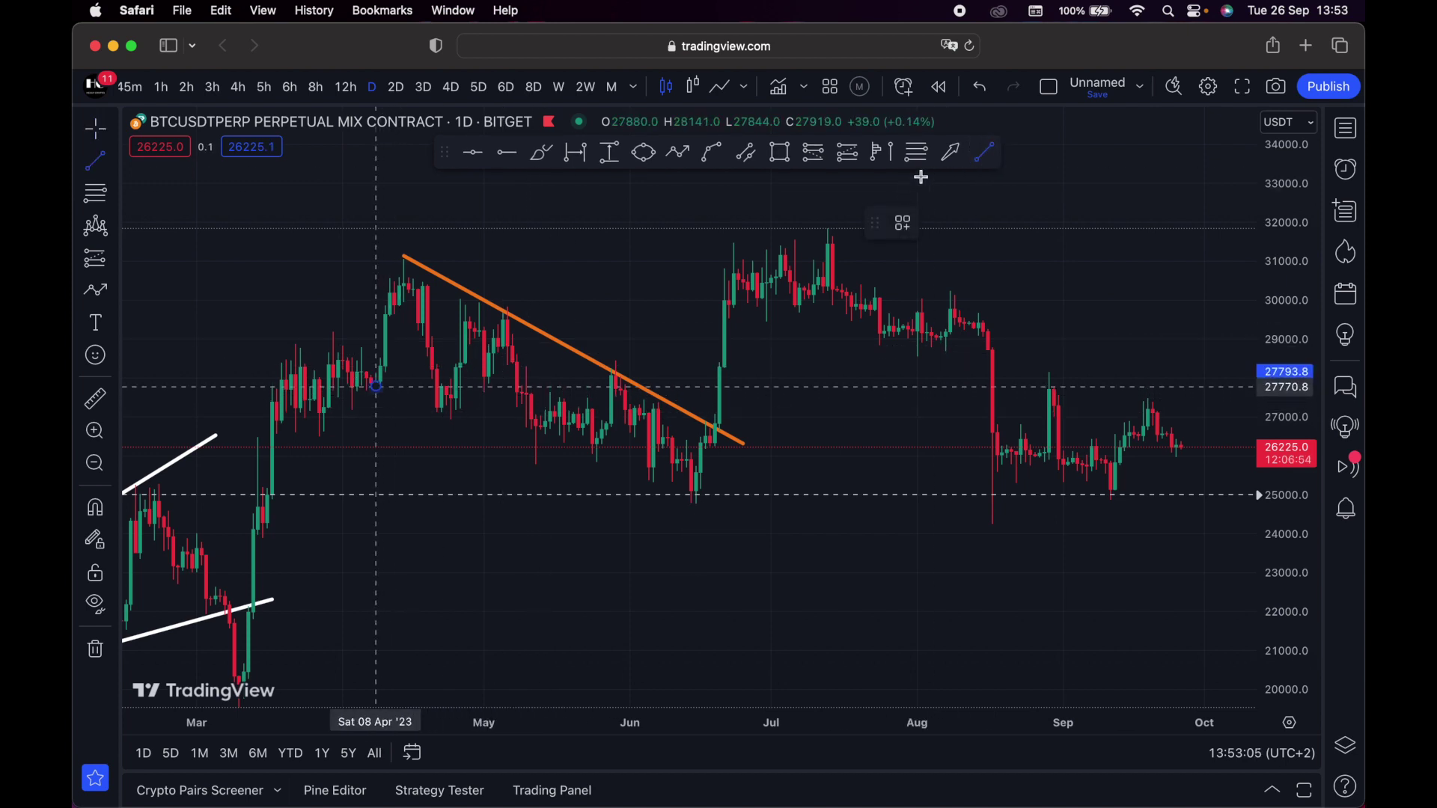
{"action": "left_click", "coordinate": [377, 386]}
{"action": "left_click", "coordinate": [379, 388]}
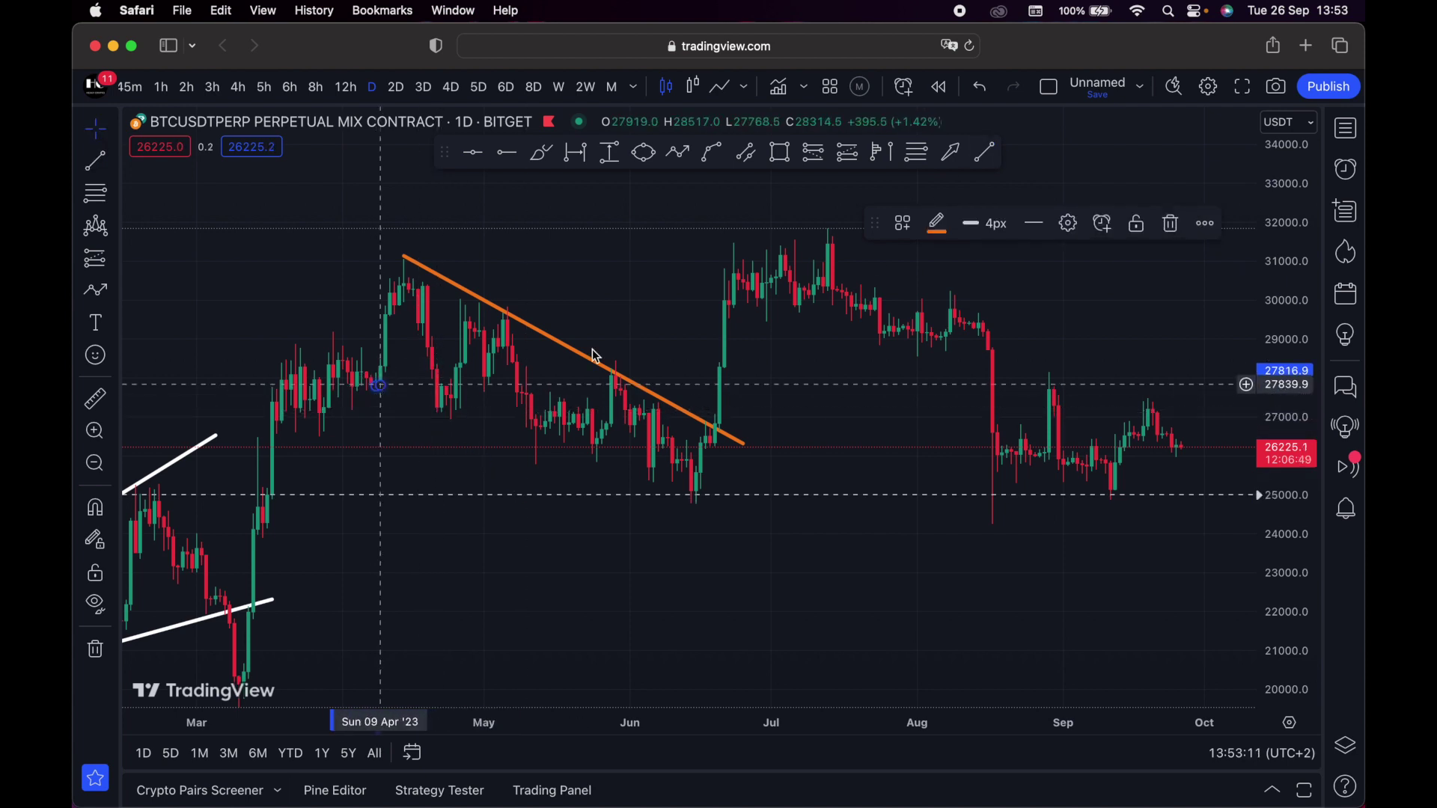
{"action": "key", "text": "alt+t"}
{"action": "left_click", "coordinate": [380, 381]}
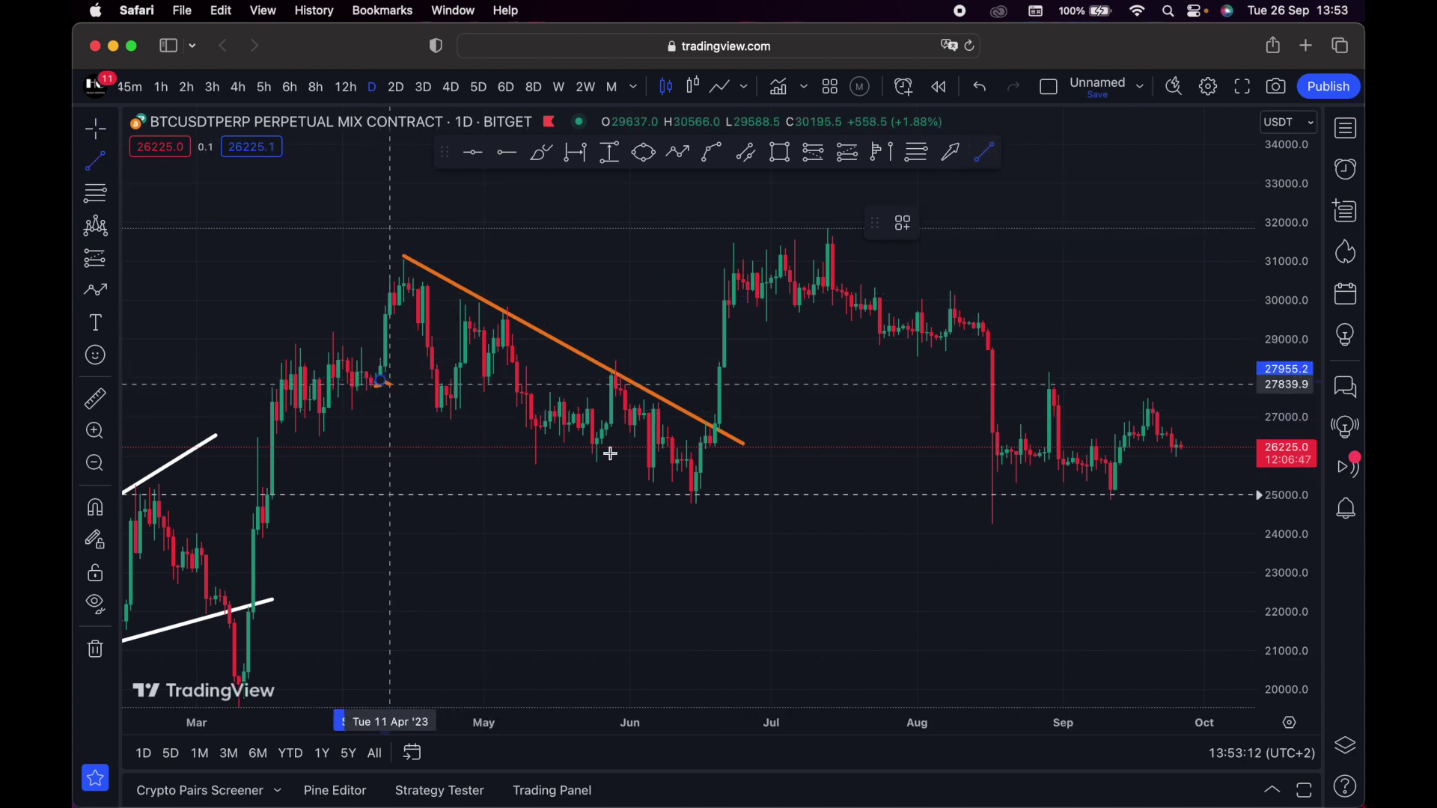
{"action": "left_click", "coordinate": [698, 519]}
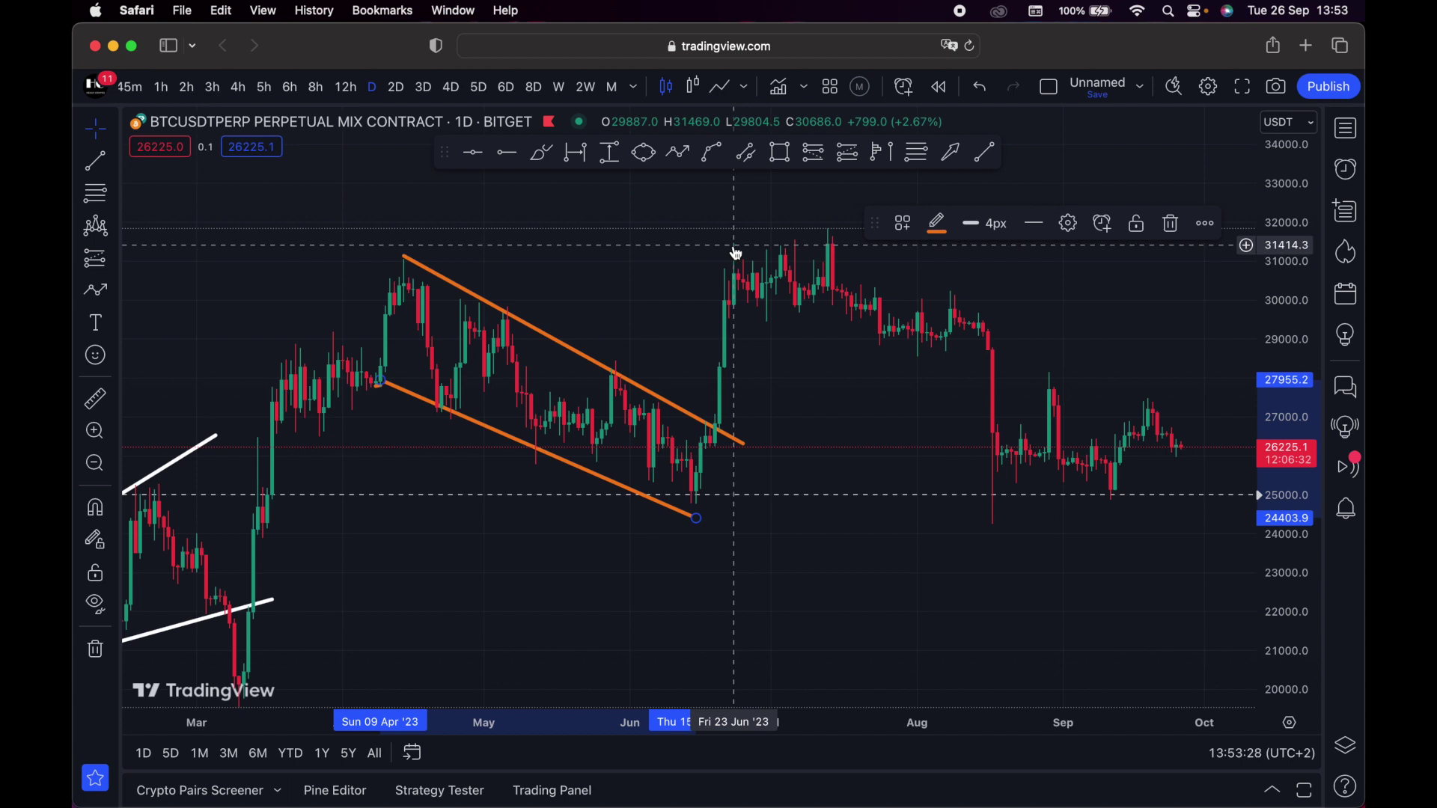
Try a parallel channel over the April to June decline, adjust its fit to the orange trend lines, and delete it
{"action": "left_click", "coordinate": [116, 162]}
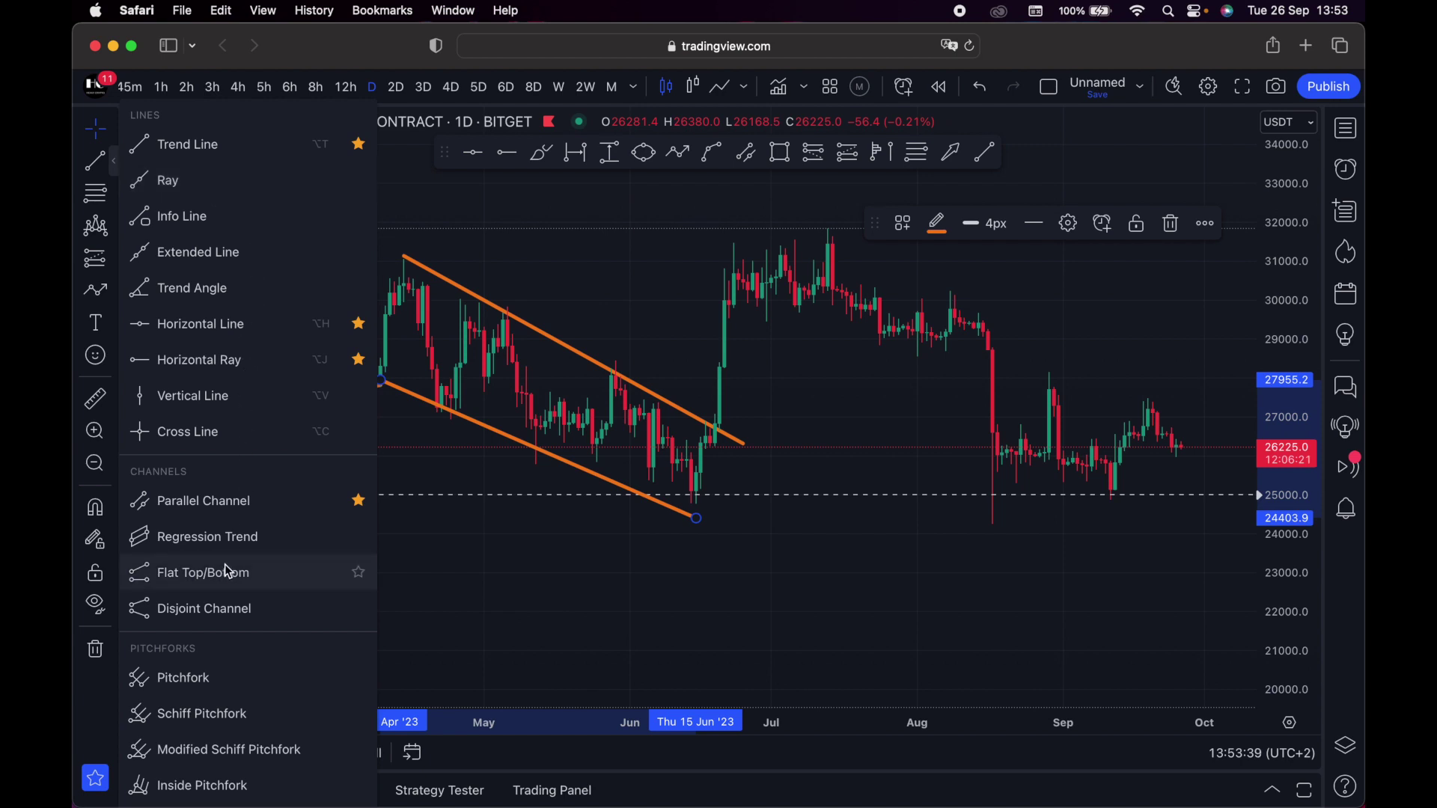
{"action": "left_click", "coordinate": [234, 506]}
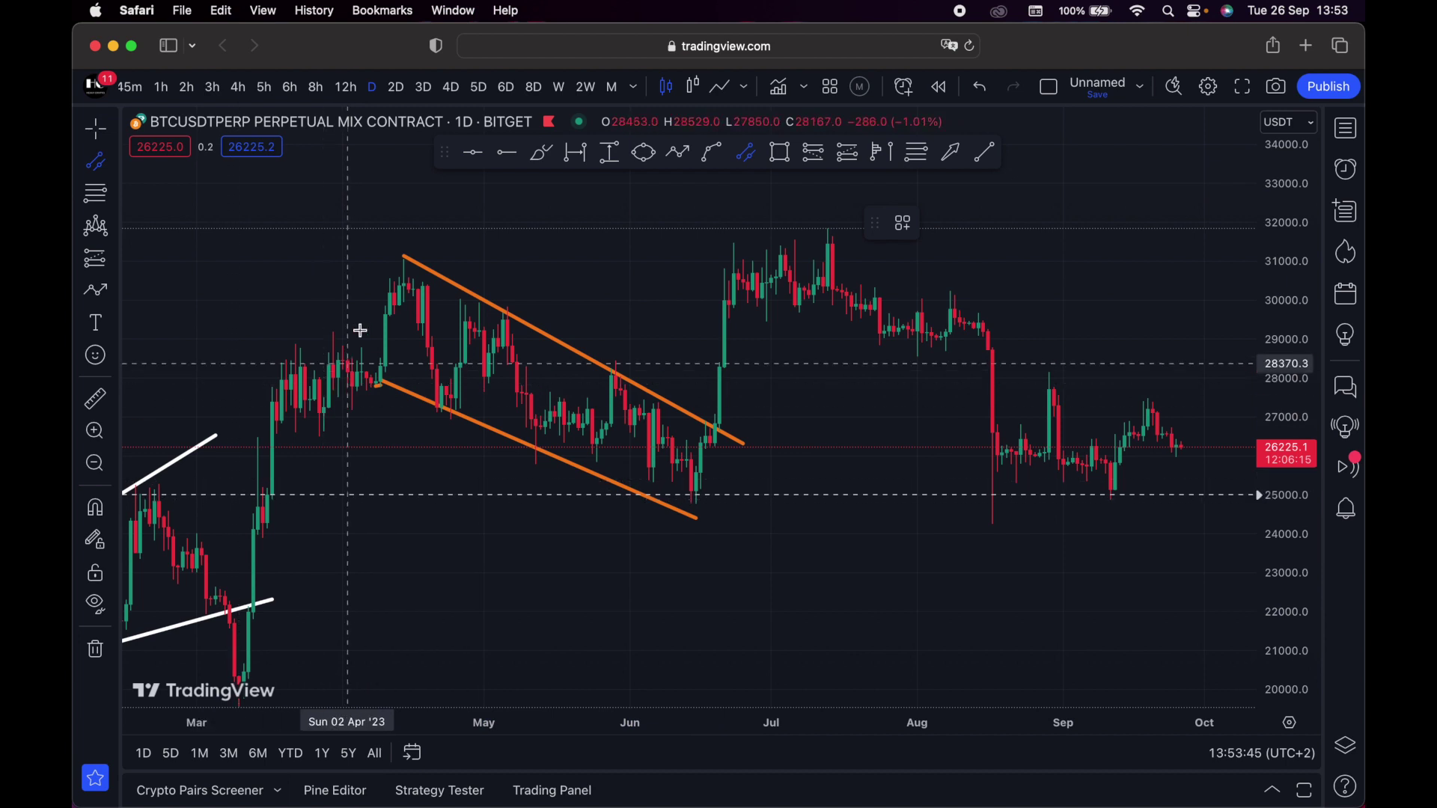
{"action": "left_click", "coordinate": [377, 379]}
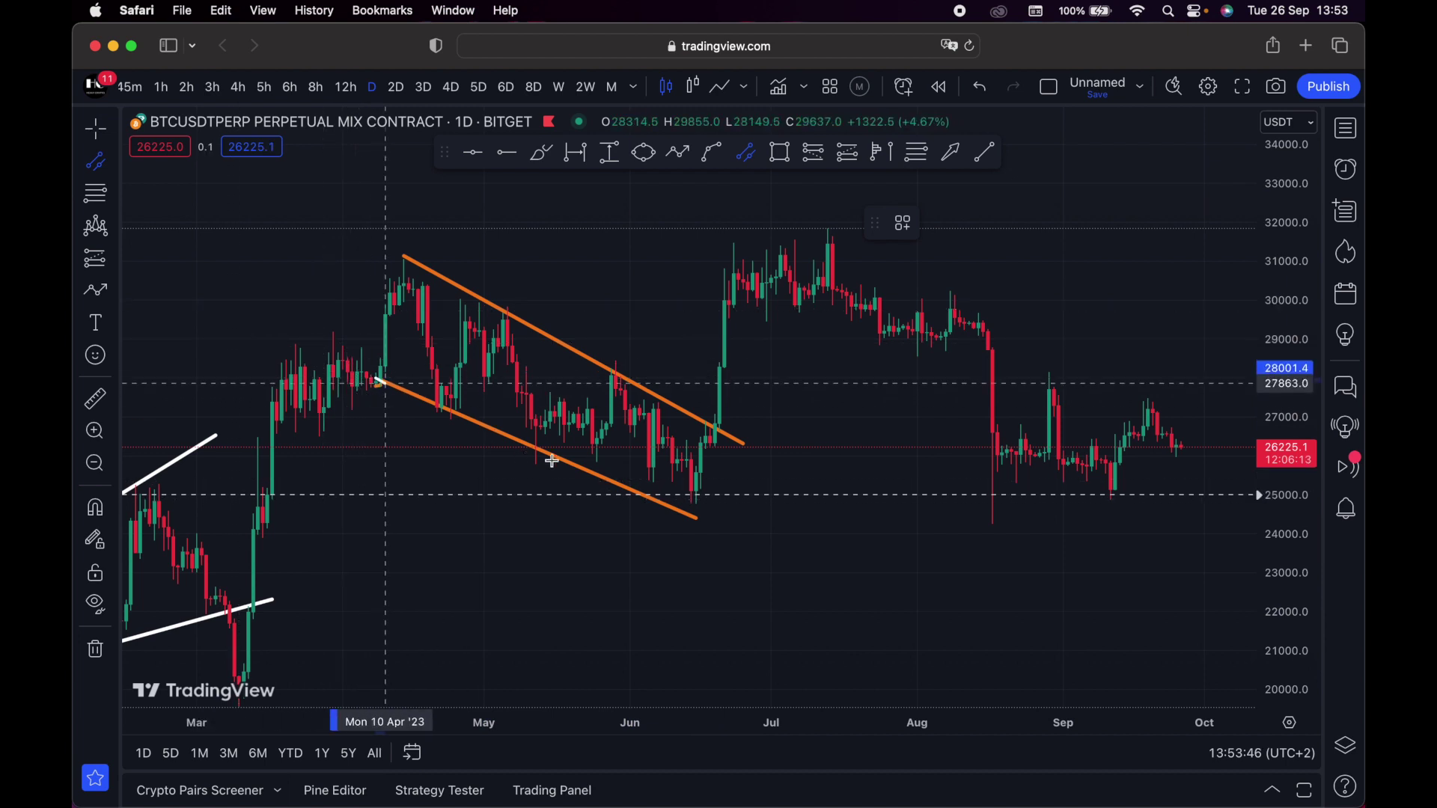
{"action": "left_click", "coordinate": [702, 517]}
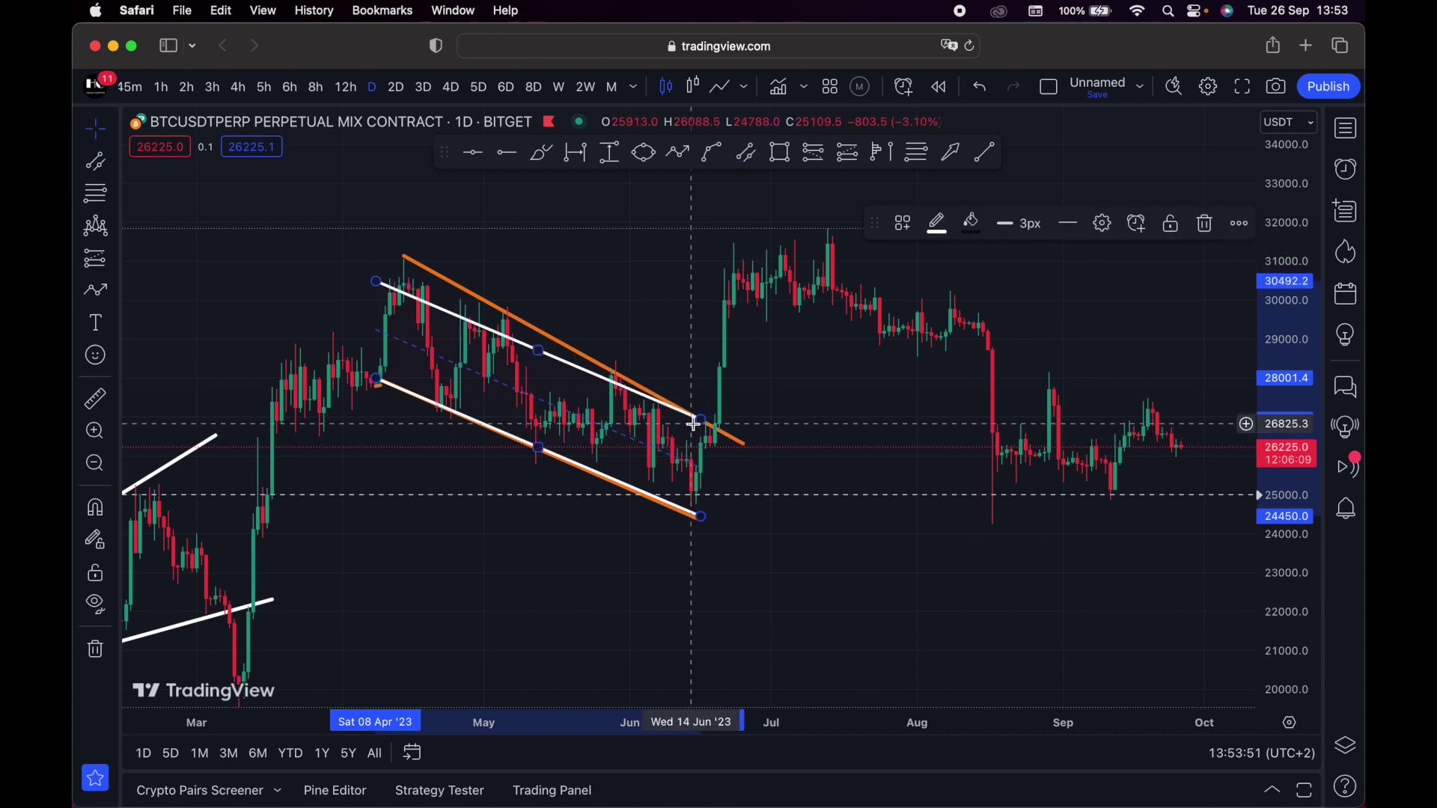
{"action": "left_click", "coordinate": [753, 435]}
{"action": "mouse_move", "coordinate": [565, 454]}
{"action": "left_mouse_down"}
{"action": "mouse_move", "coordinate": [555, 472]}
{"action": "mouse_move", "coordinate": [558, 458]}
{"action": "left_mouse_up"}
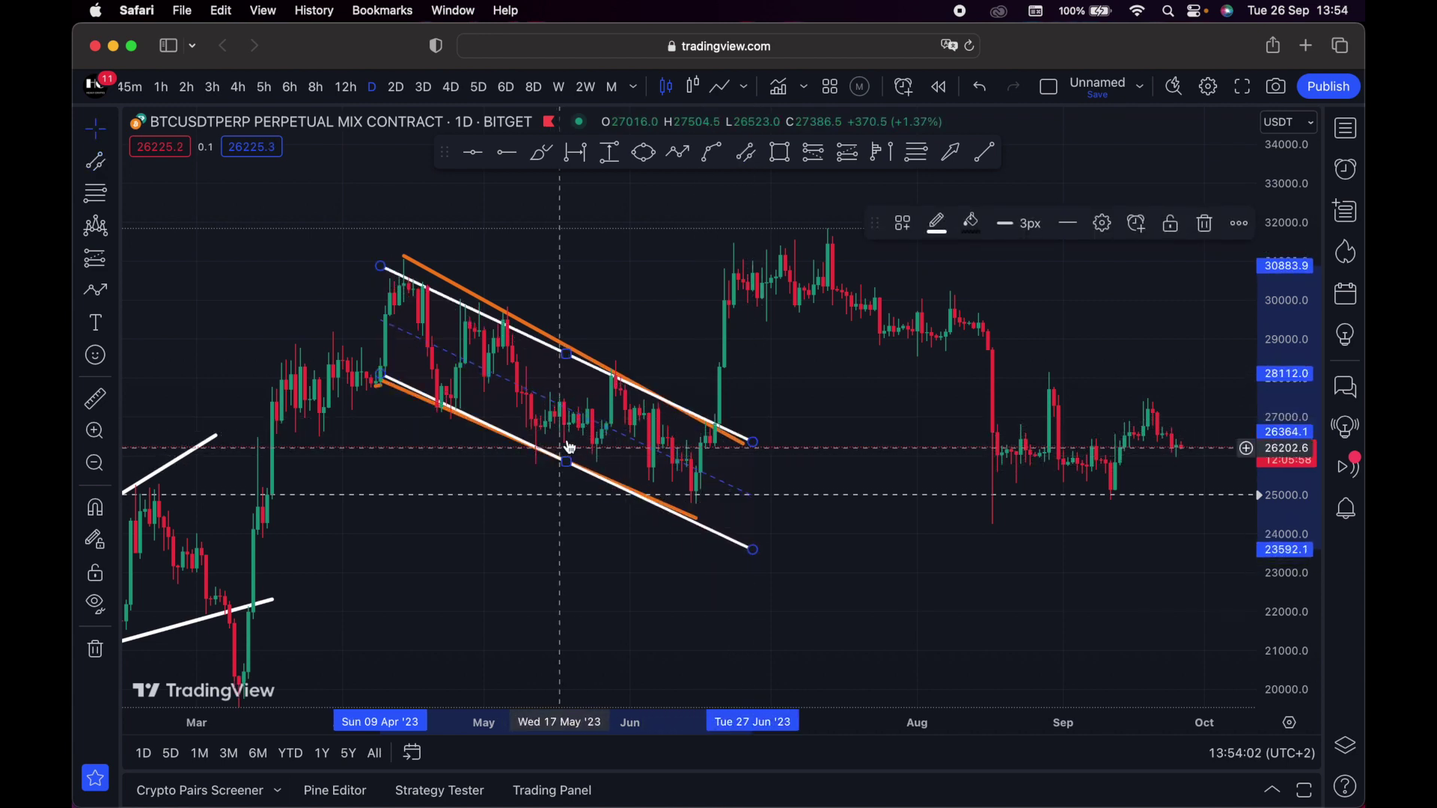
{"action": "key", "text": "Delete"}
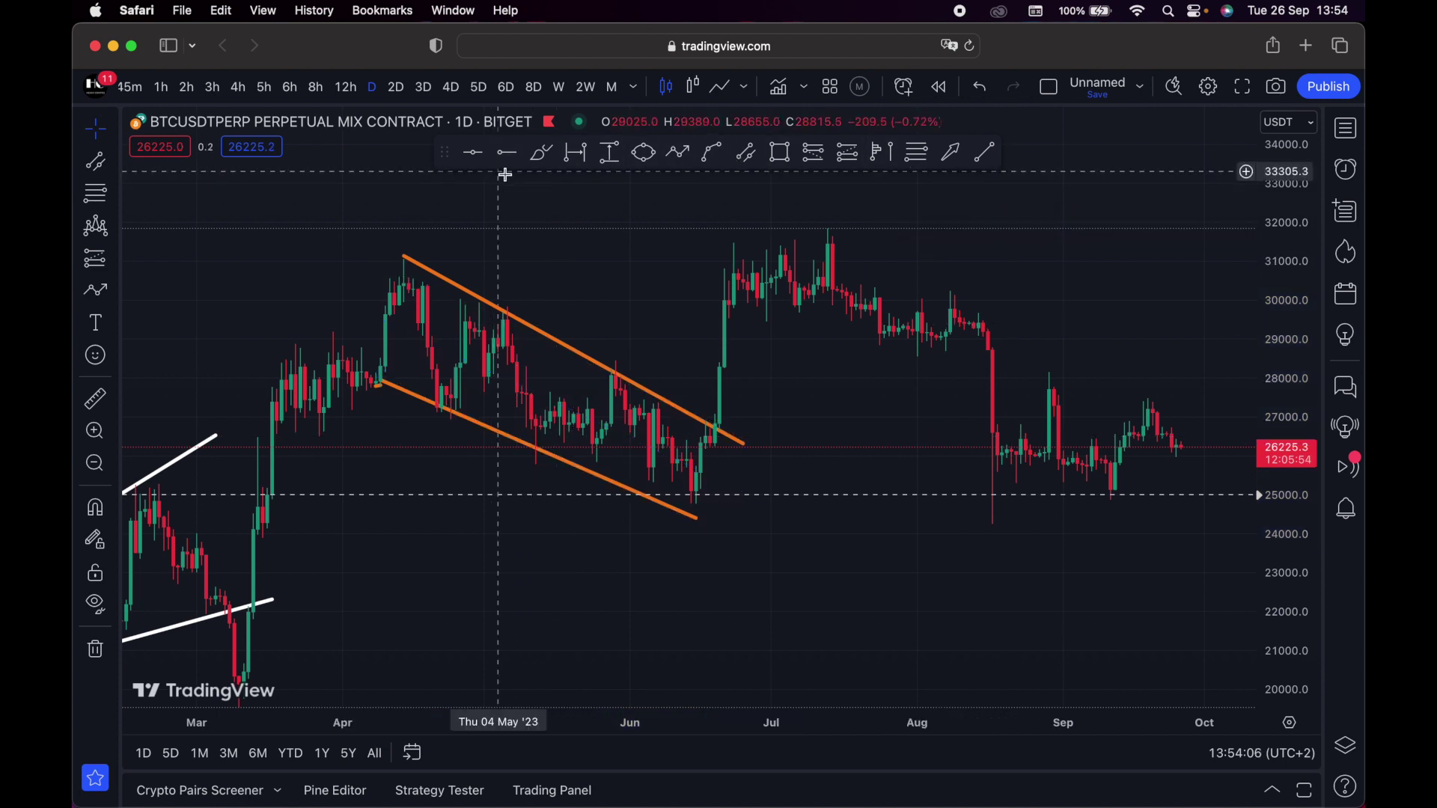
Draw a horizontal line at about 24888 along the June and September lows
{"action": "left_click", "coordinate": [114, 162]}
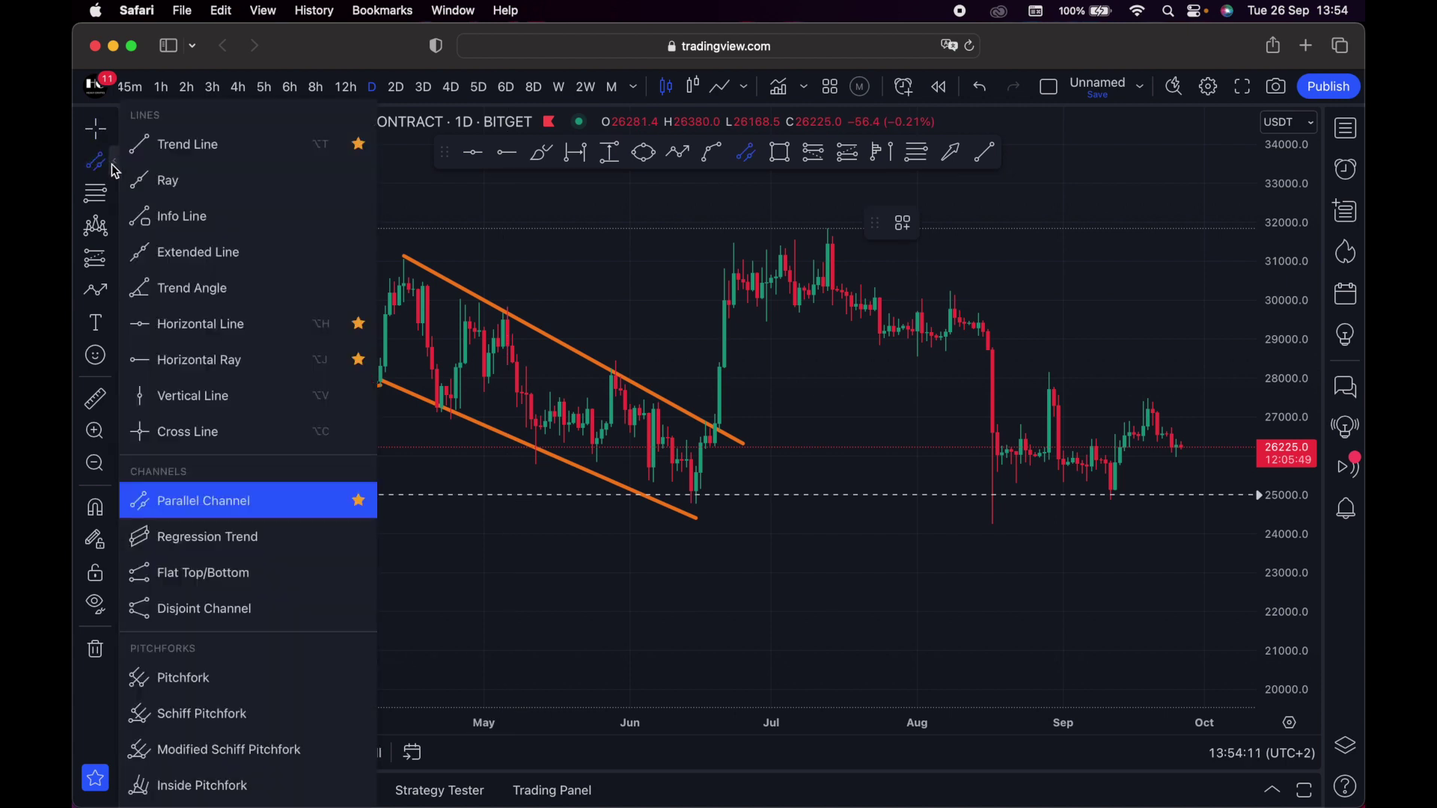
{"action": "left_click", "coordinate": [236, 332]}
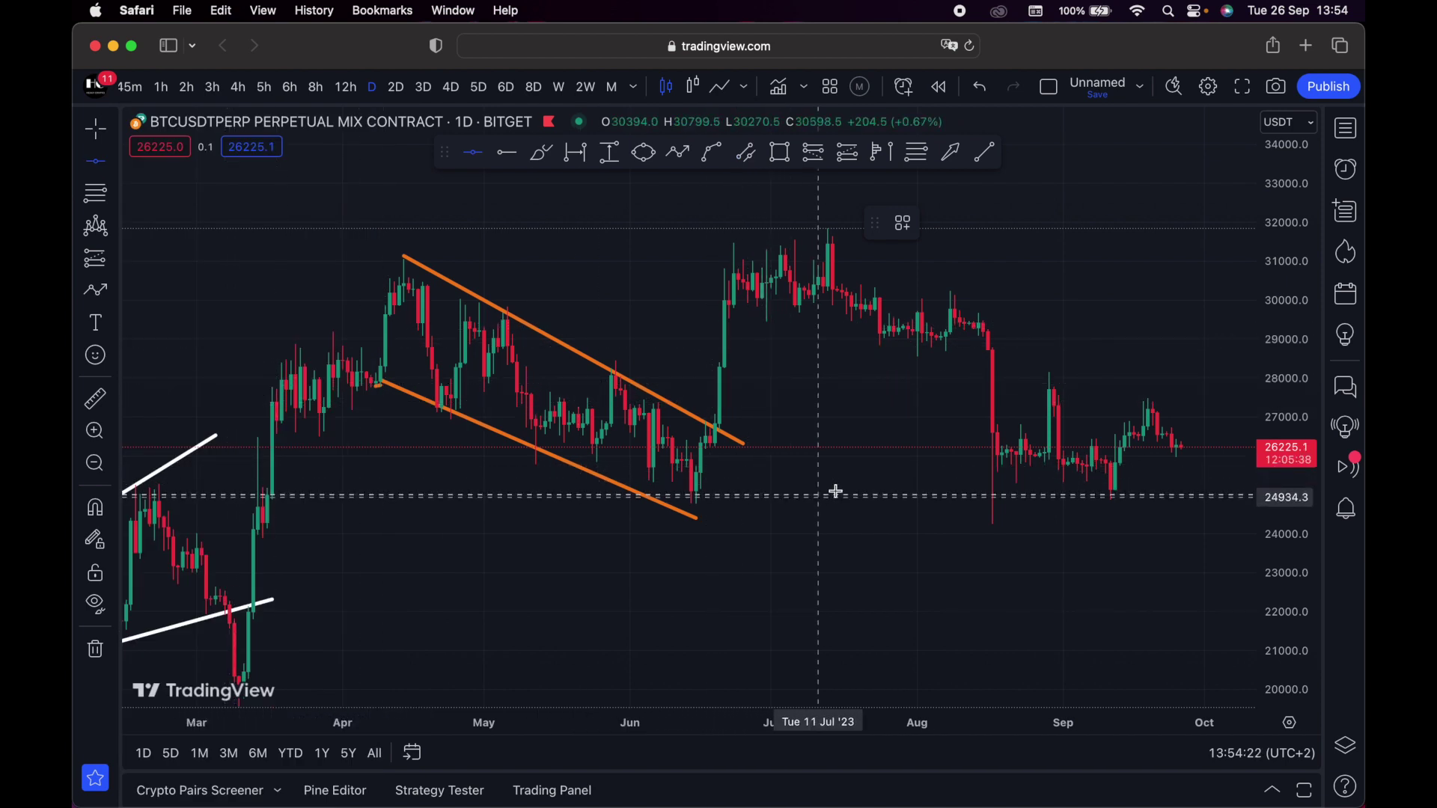
{"action": "left_click", "coordinate": [1119, 500]}
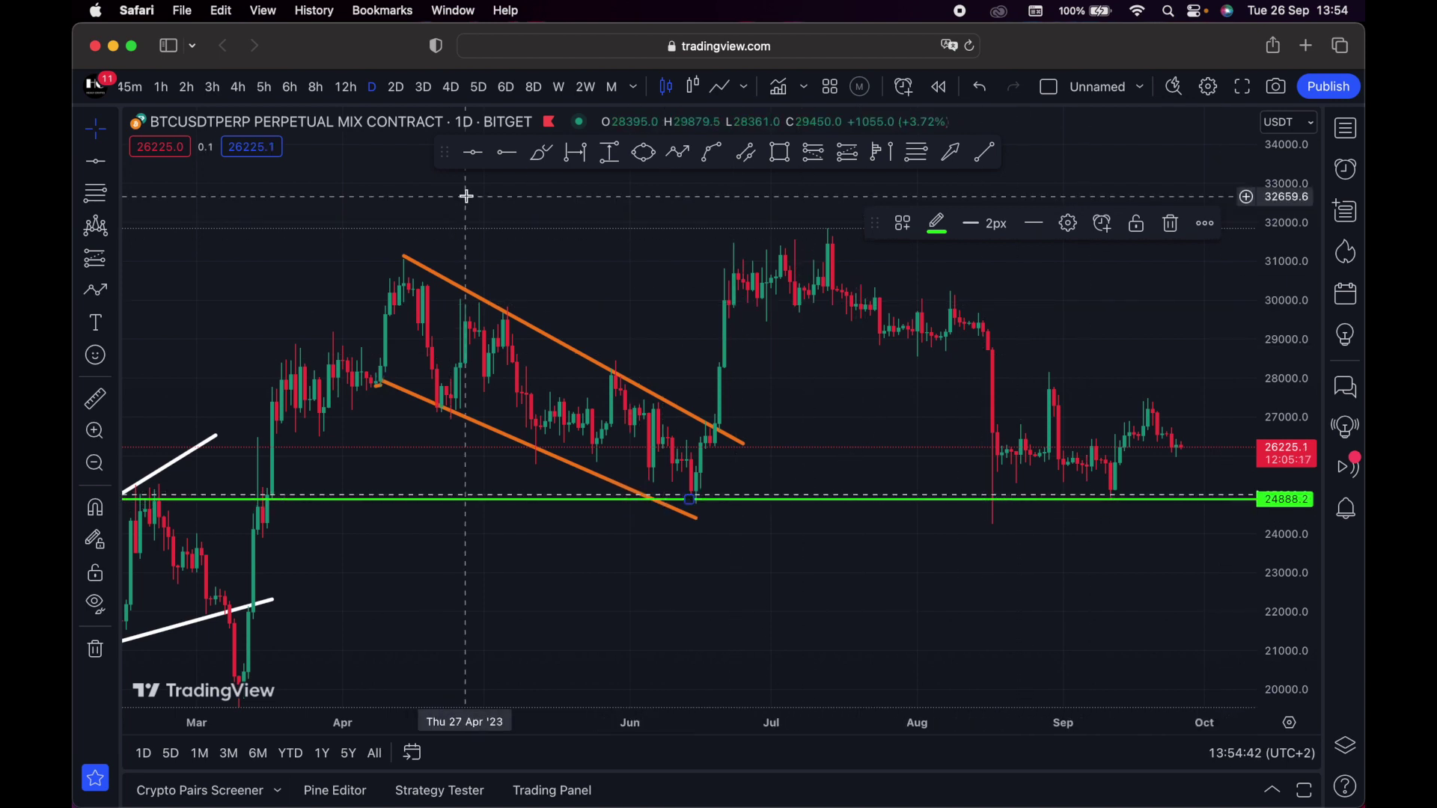
Draw a second horizontal line at about 31645 along the July highs and look over the available line and channel tools
{"action": "left_click", "coordinate": [476, 153]}
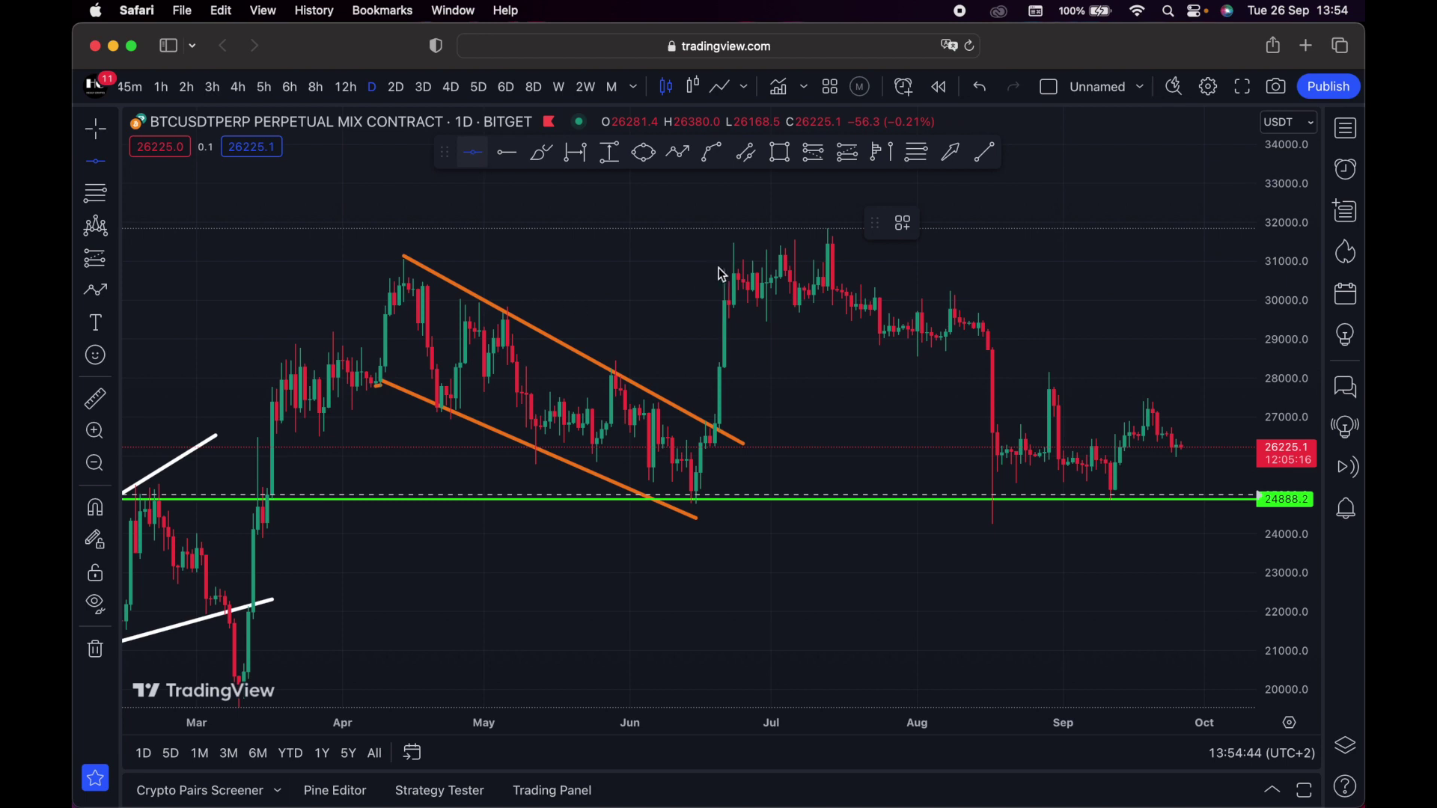
{"action": "left_click", "coordinate": [771, 238]}
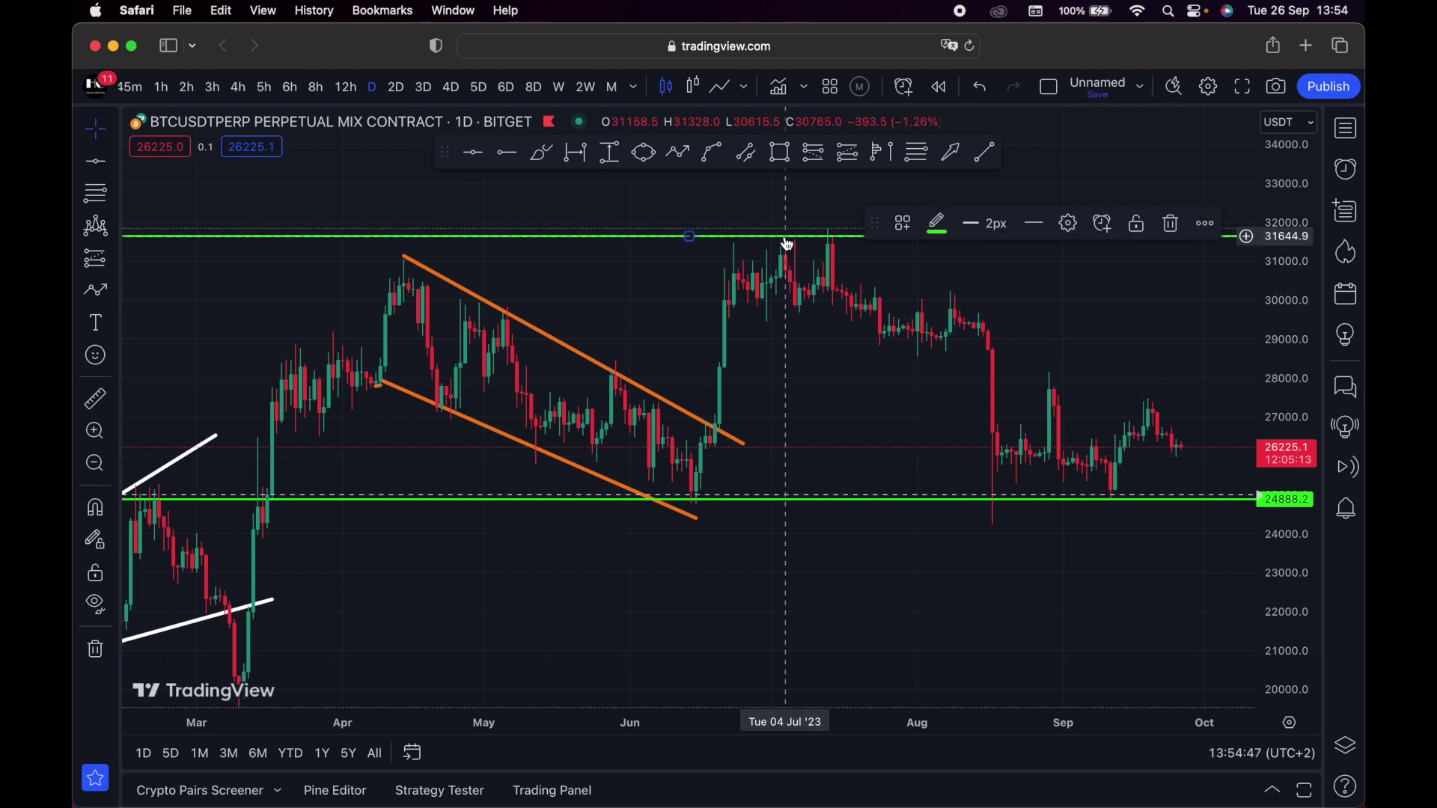
{"action": "left_click", "coordinate": [115, 160]}
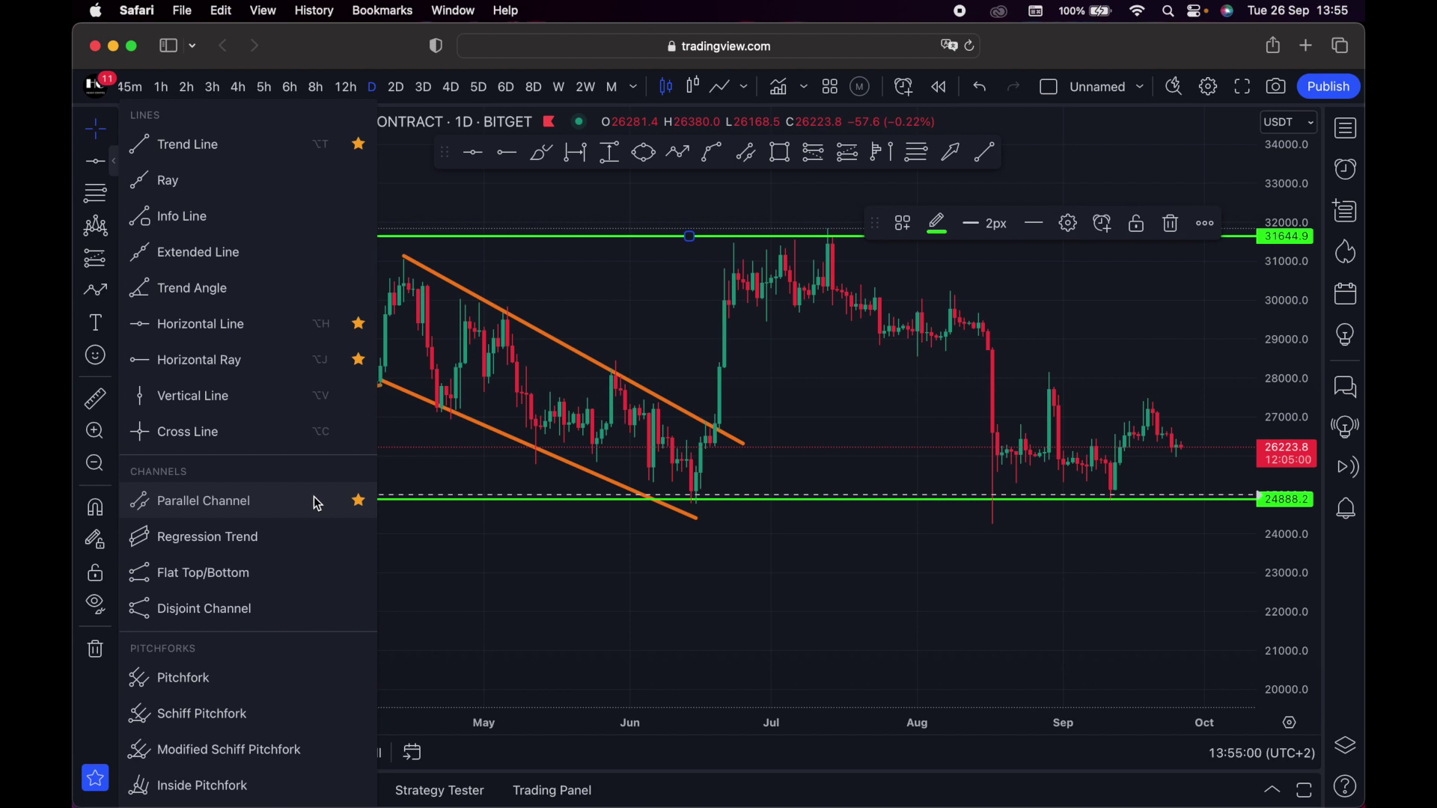
{"action": "left_click", "coordinate": [465, 258]}
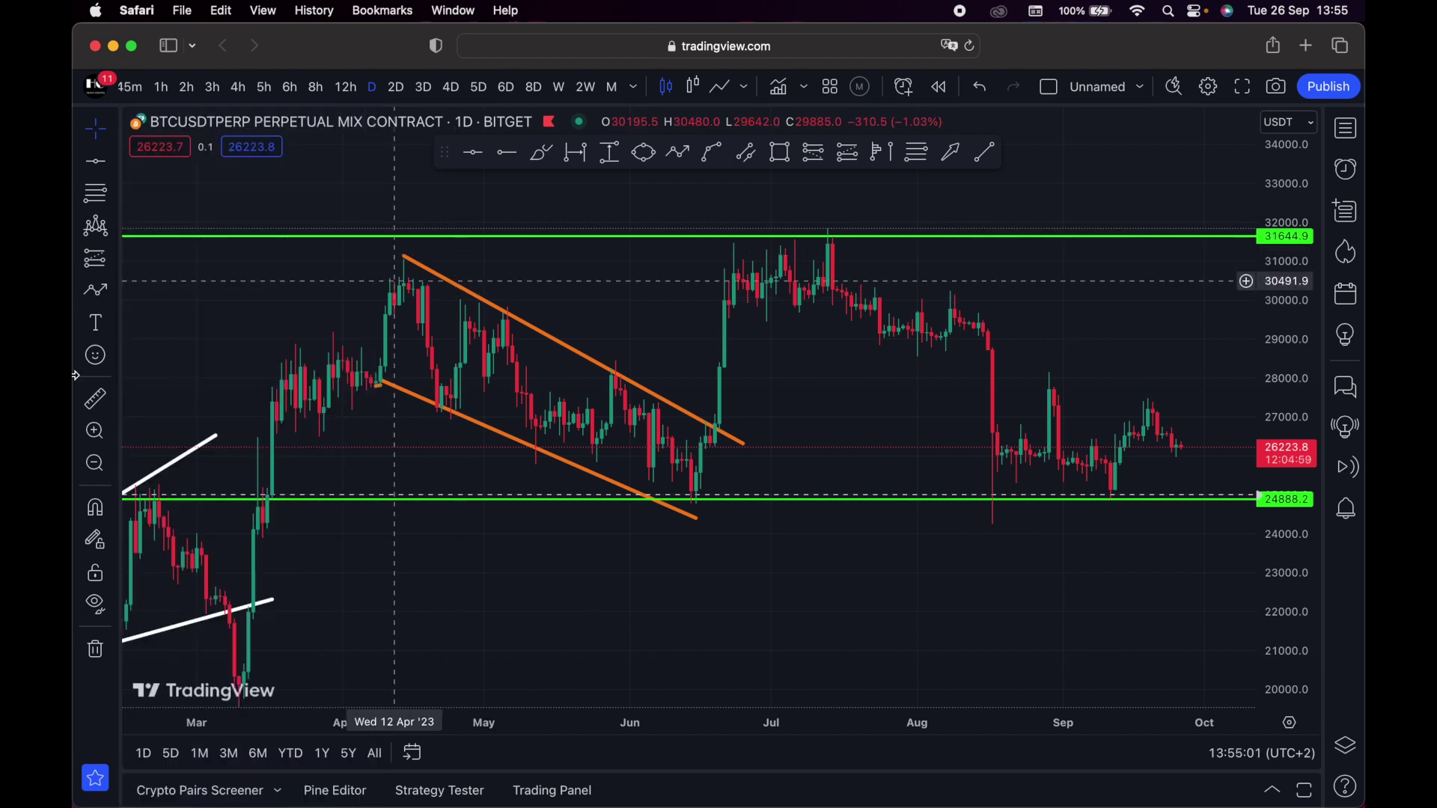
Try a small Fib Retracement in the empty chart area, from about 30700 on 22 February to 28970 on 8 March 2023
{"action": "left_click", "coordinate": [120, 199]}
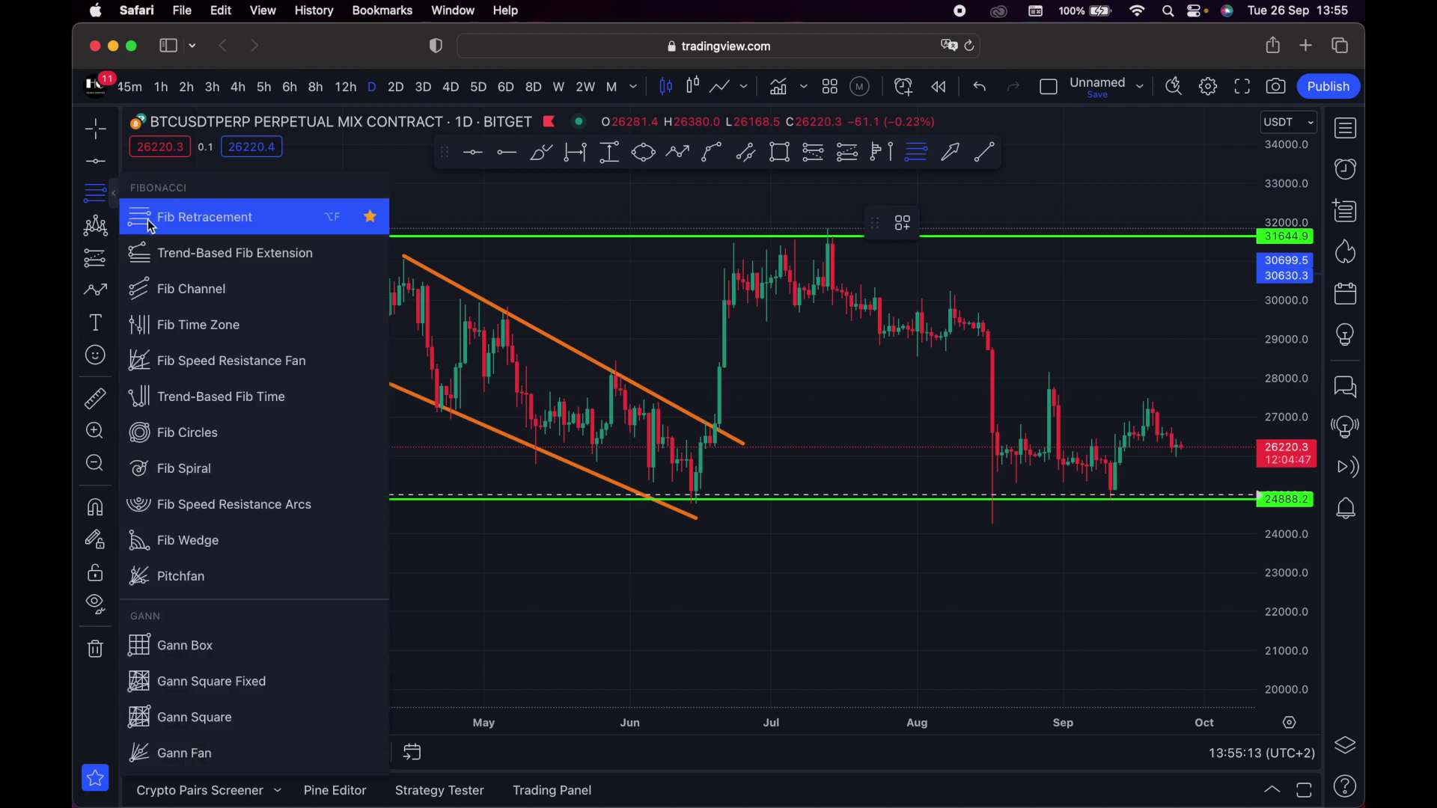
{"action": "left_click", "coordinate": [237, 225]}
{"action": "left_click", "coordinate": [164, 273]}
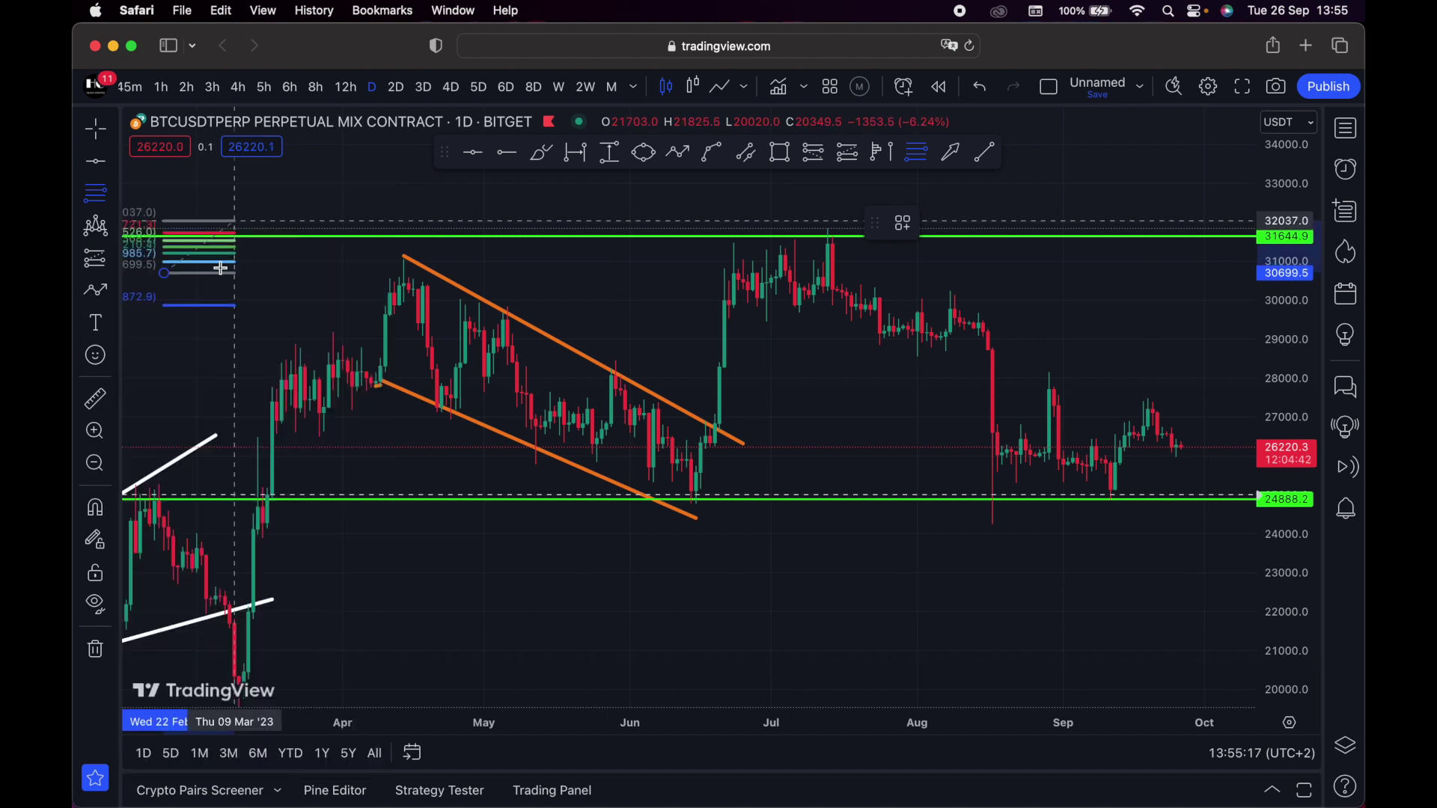
{"action": "left_click", "coordinate": [258, 431]}
{"action": "left_click", "coordinate": [231, 340]}
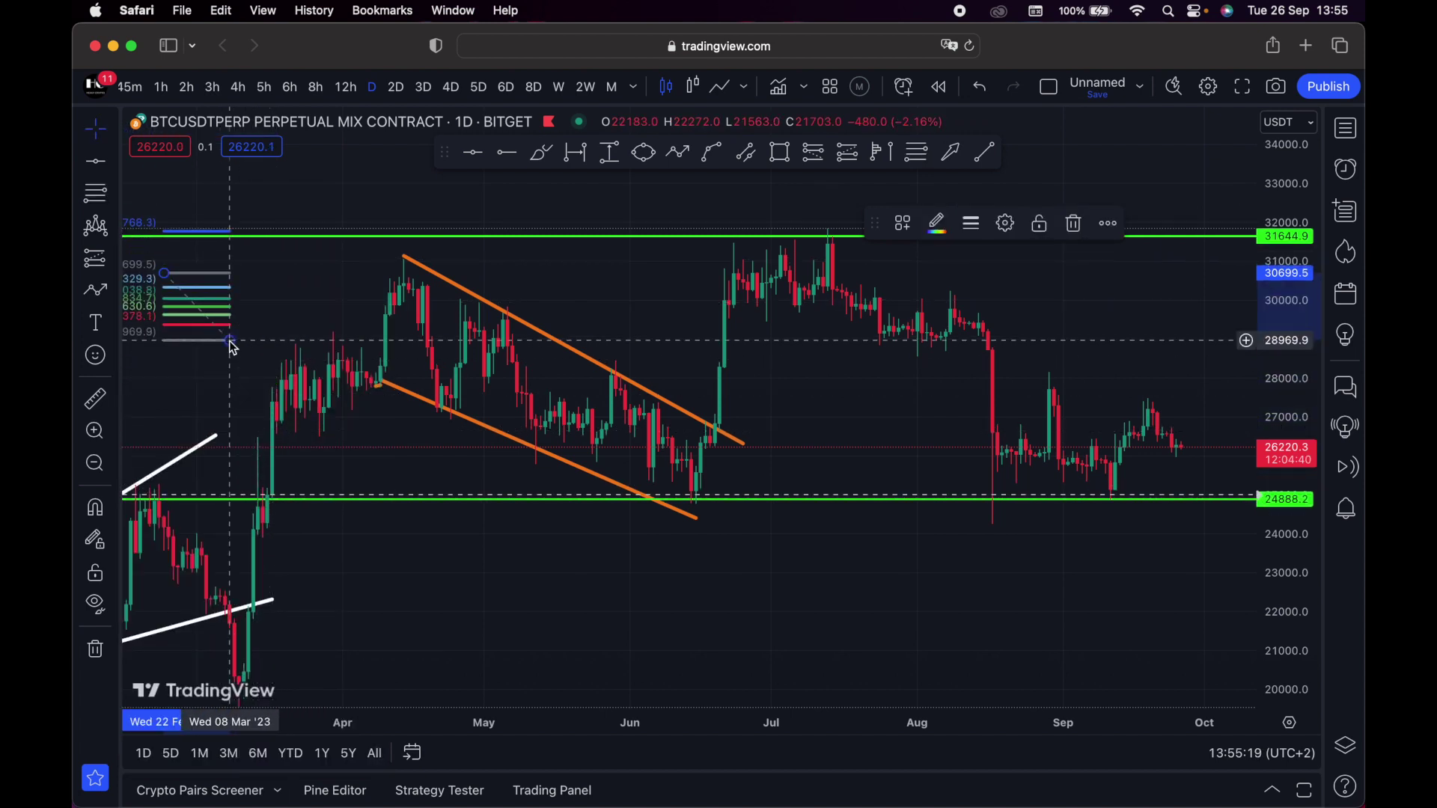
{"action": "left_click", "coordinate": [233, 348]}
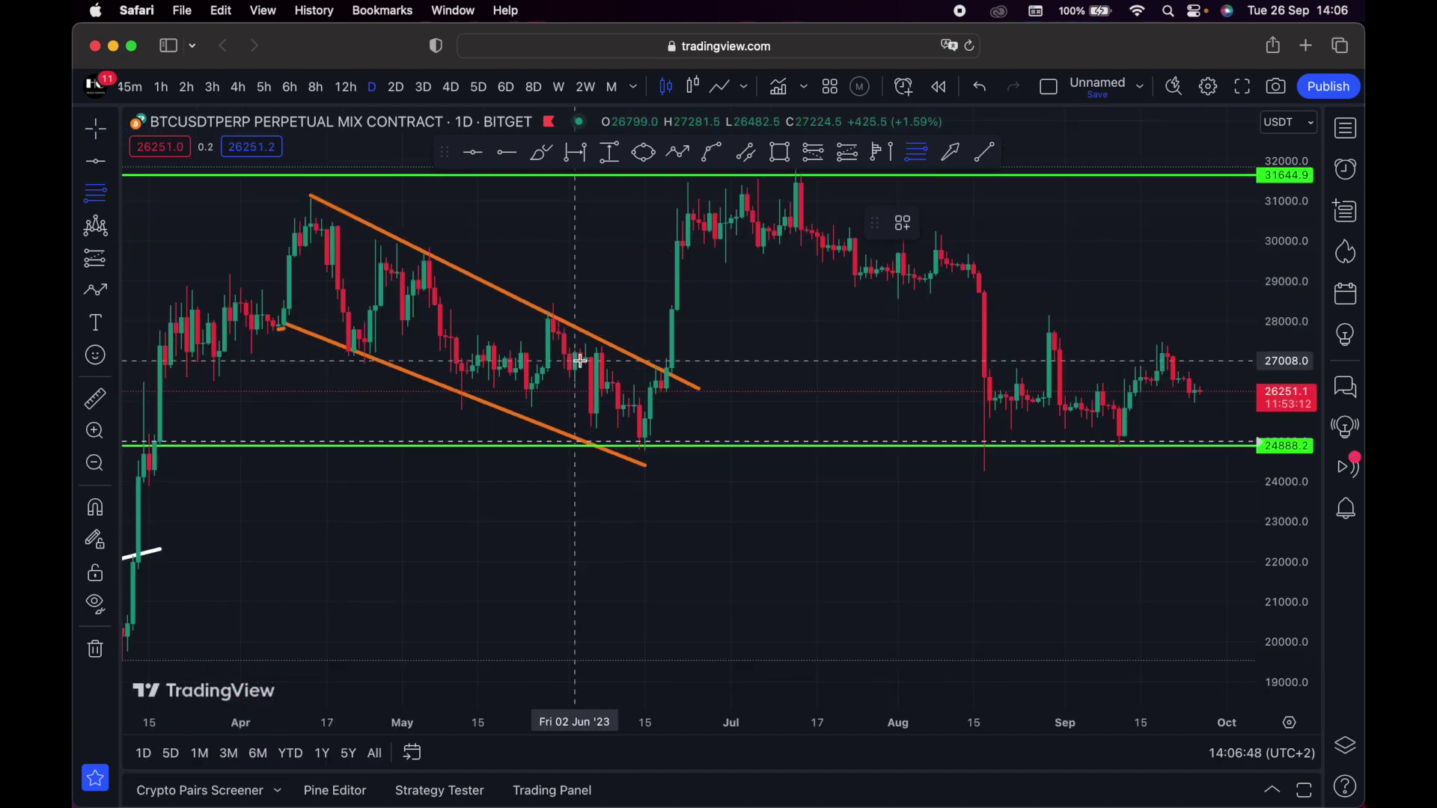
Switch the chart to the 4h interval and choose the Fib Retracement tool from the Fibonacci drawing tools
{"action": "left_click", "coordinate": [240, 90]}
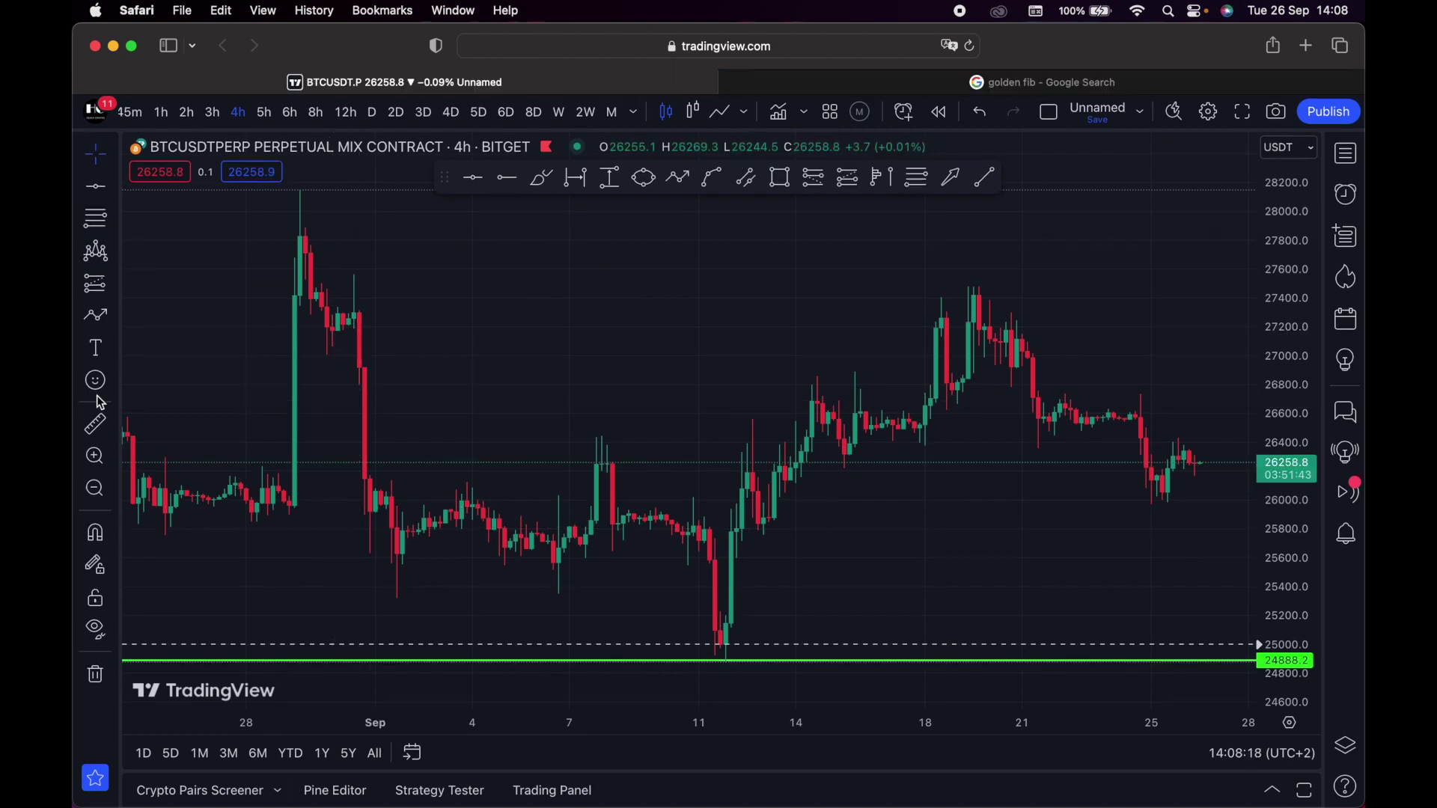
{"action": "left_click", "coordinate": [112, 215]}
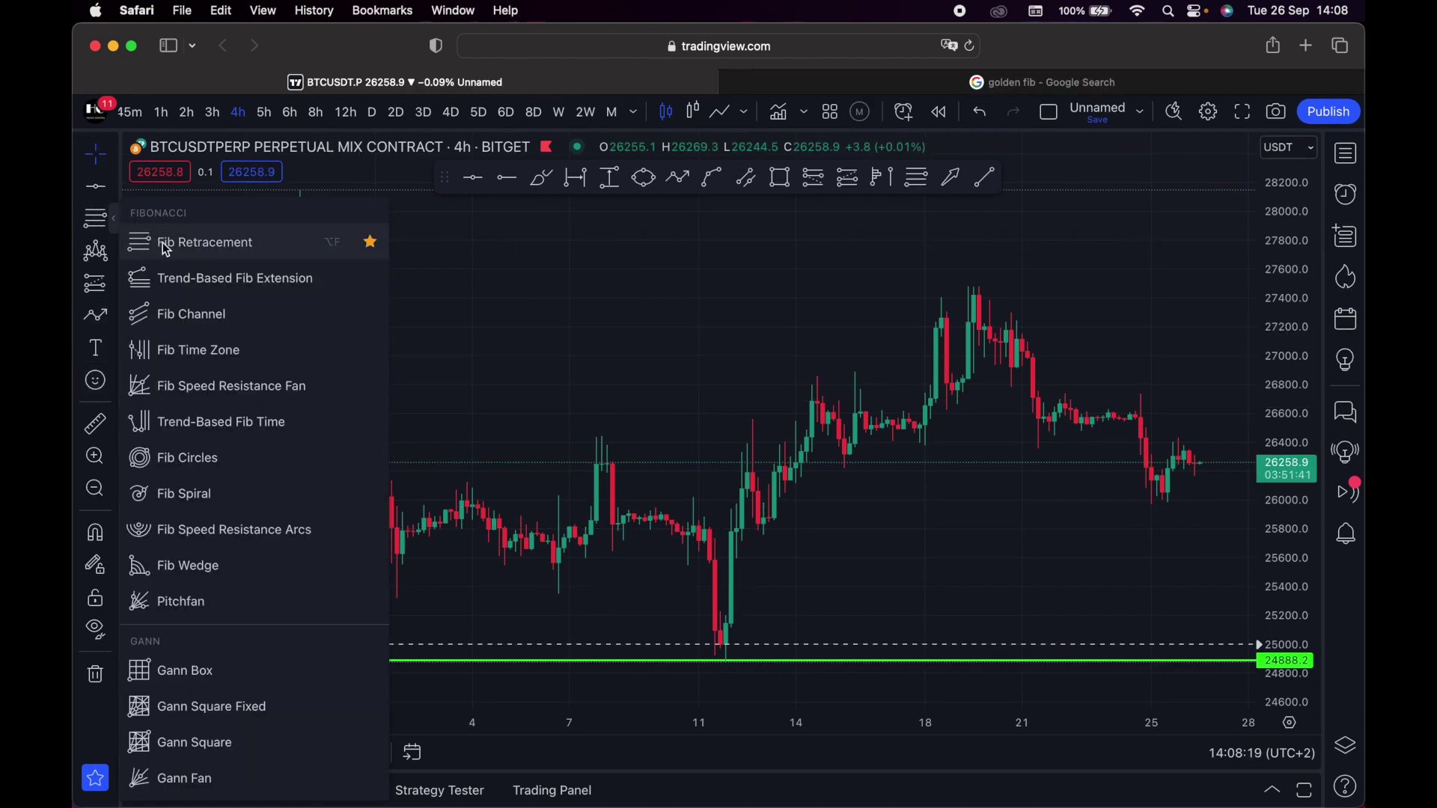
{"action": "left_click", "coordinate": [196, 242]}
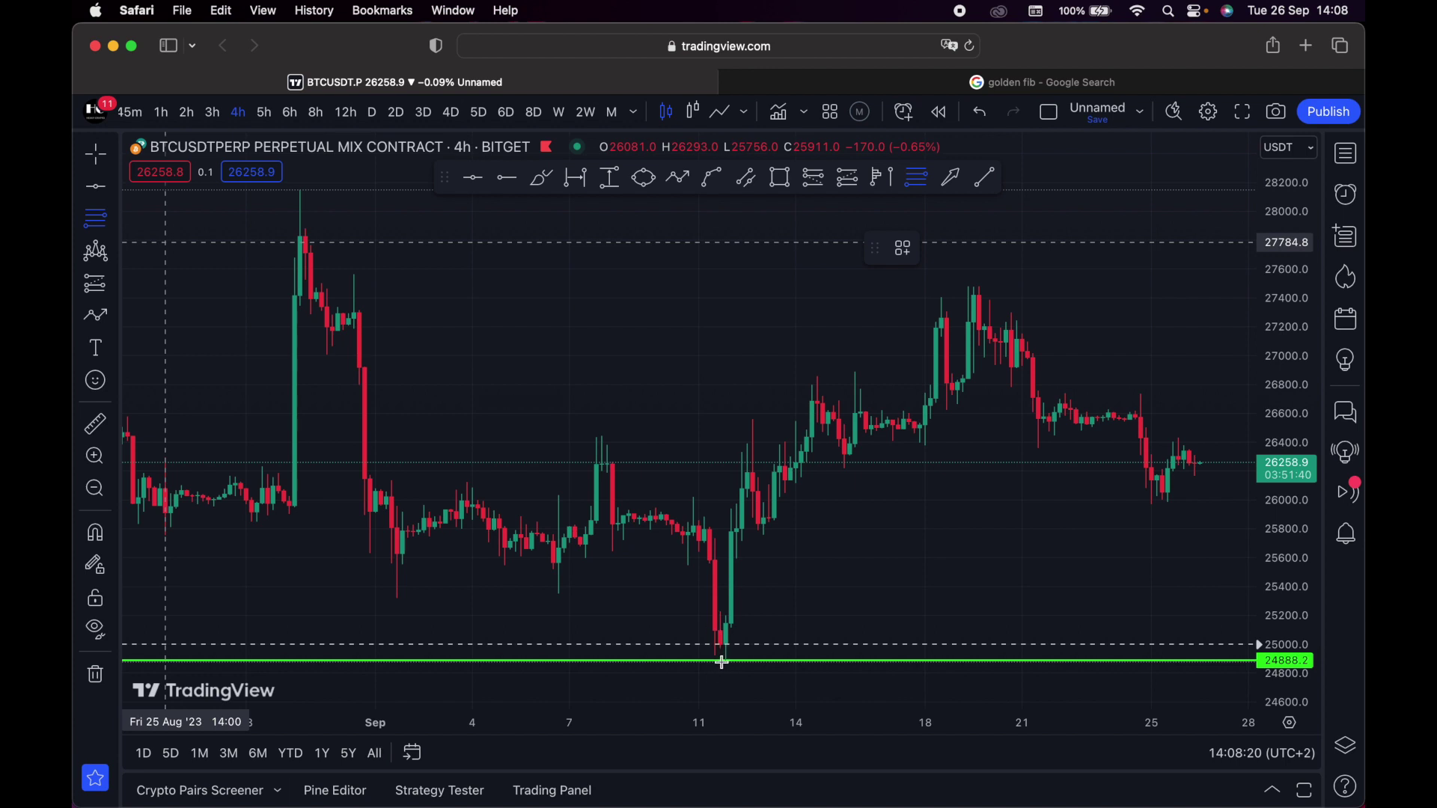
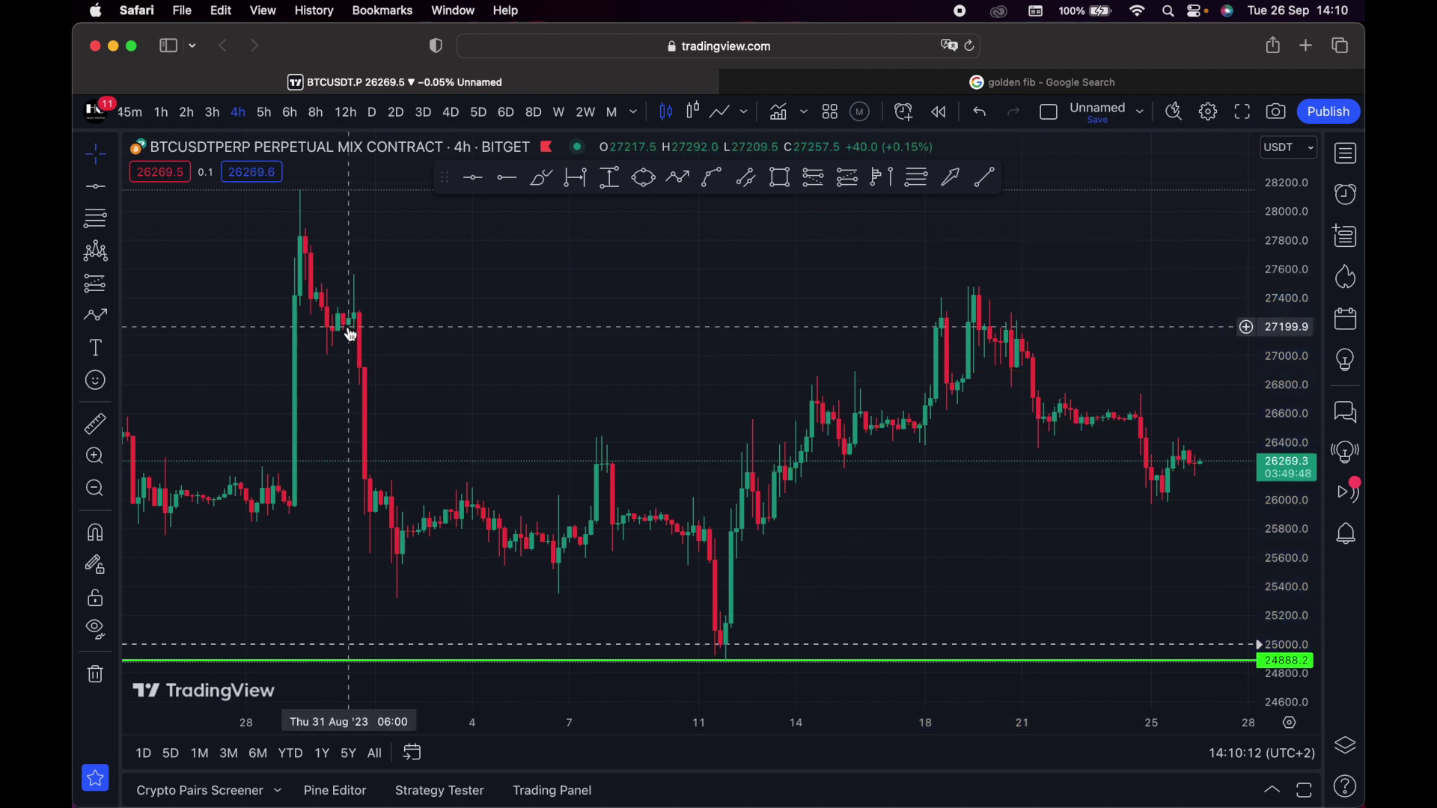
{"action": "left_click", "coordinate": [117, 217]}
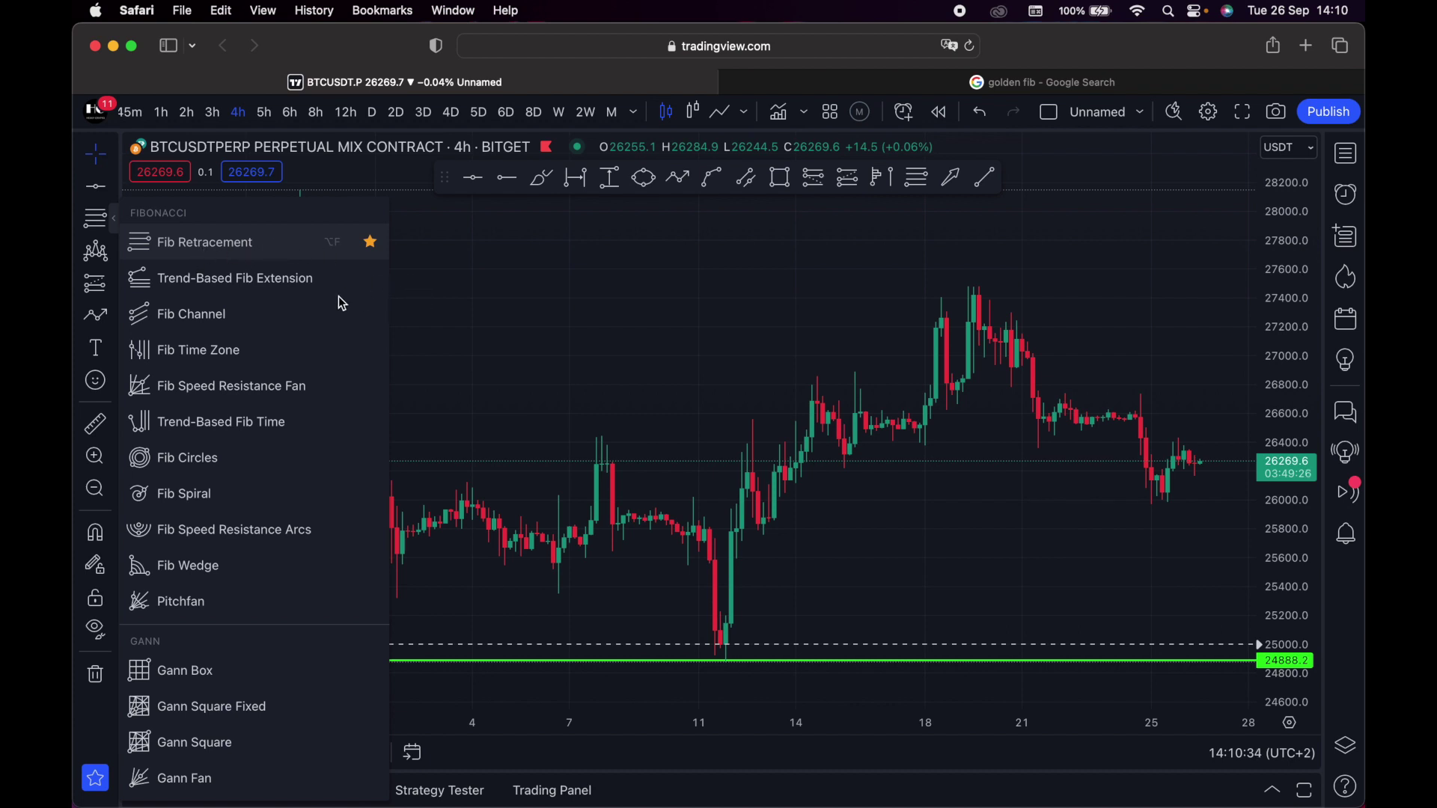
{"action": "left_click", "coordinate": [316, 238]}
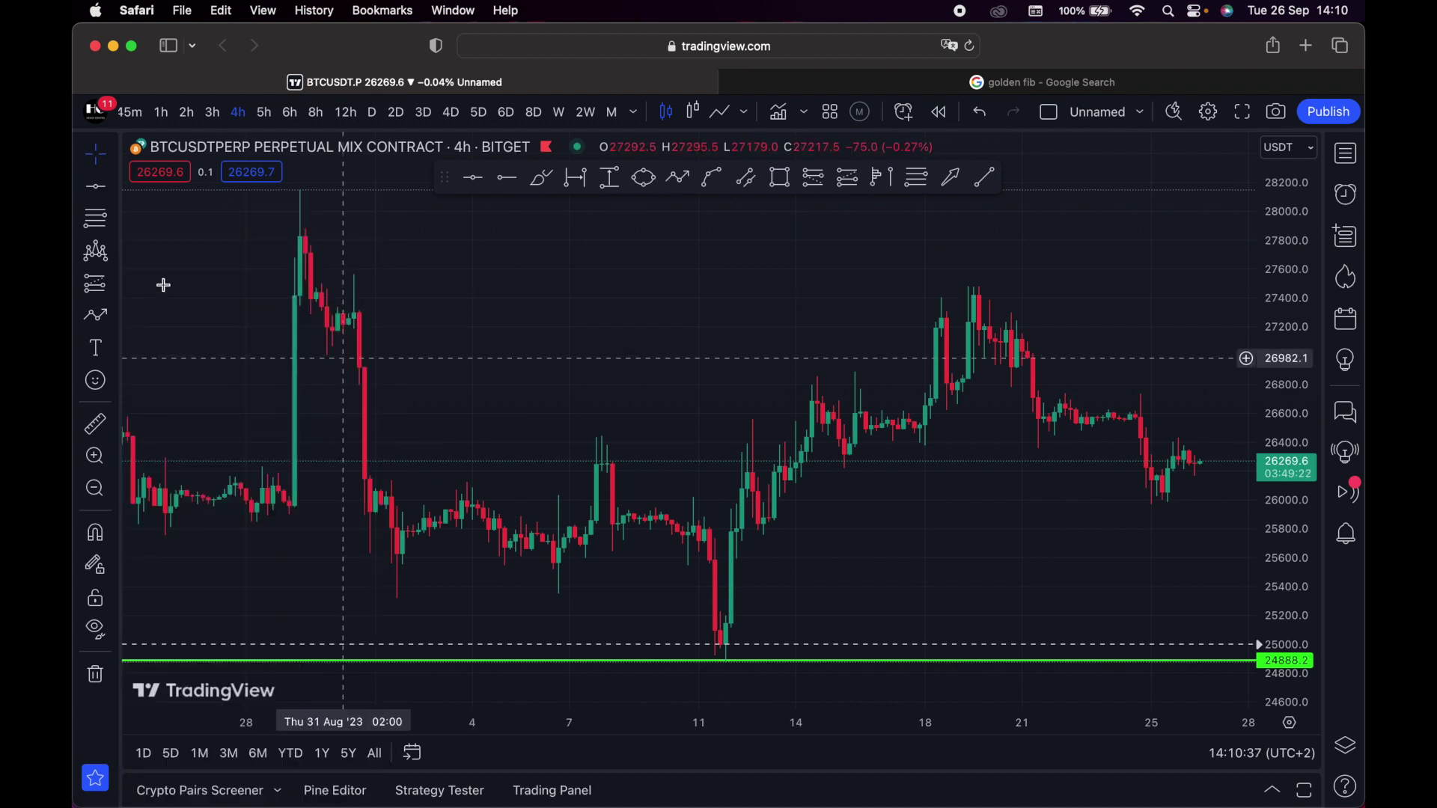
Draw a Head and Shoulders pattern over 14 to 25 September, with left shoulder about 26840, head 27460 and right shoulder 26752
{"action": "left_click", "coordinate": [116, 256]}
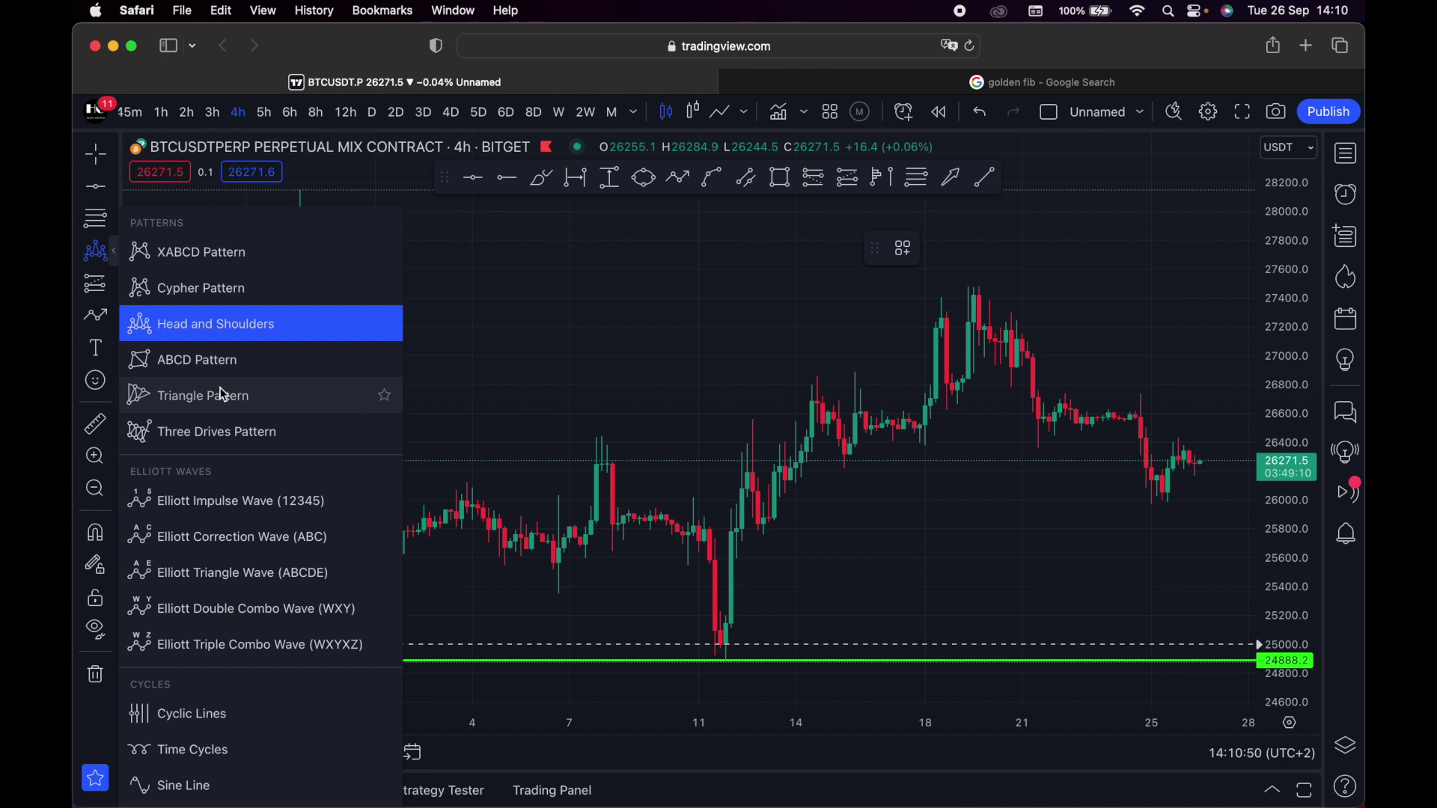
{"action": "left_click", "coordinate": [222, 330]}
{"action": "scroll", "coordinate": [995, 465], "scroll_direction": "up", "scroll_amount": 3}
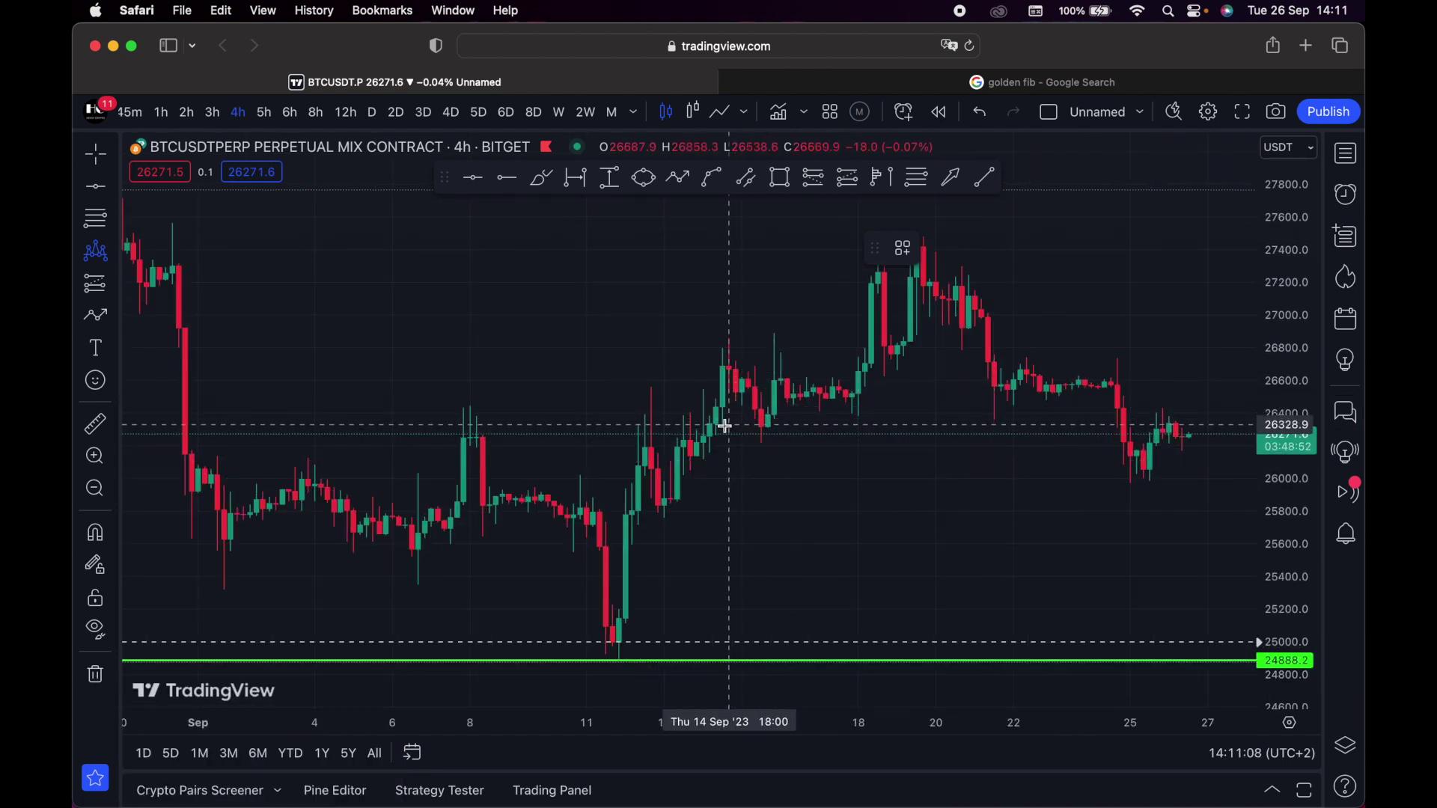
{"action": "left_click", "coordinate": [708, 424]}
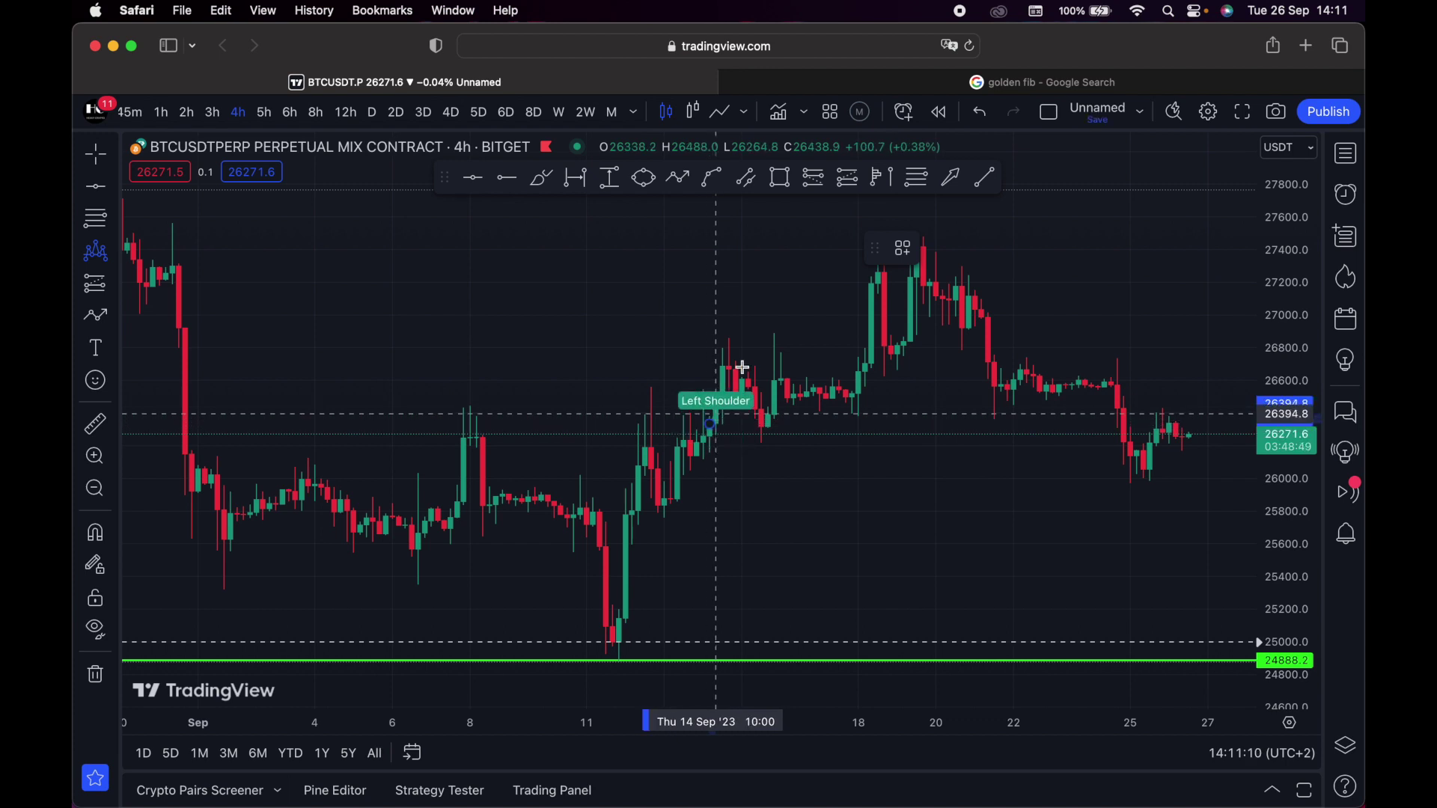
{"action": "left_click", "coordinate": [730, 342]}
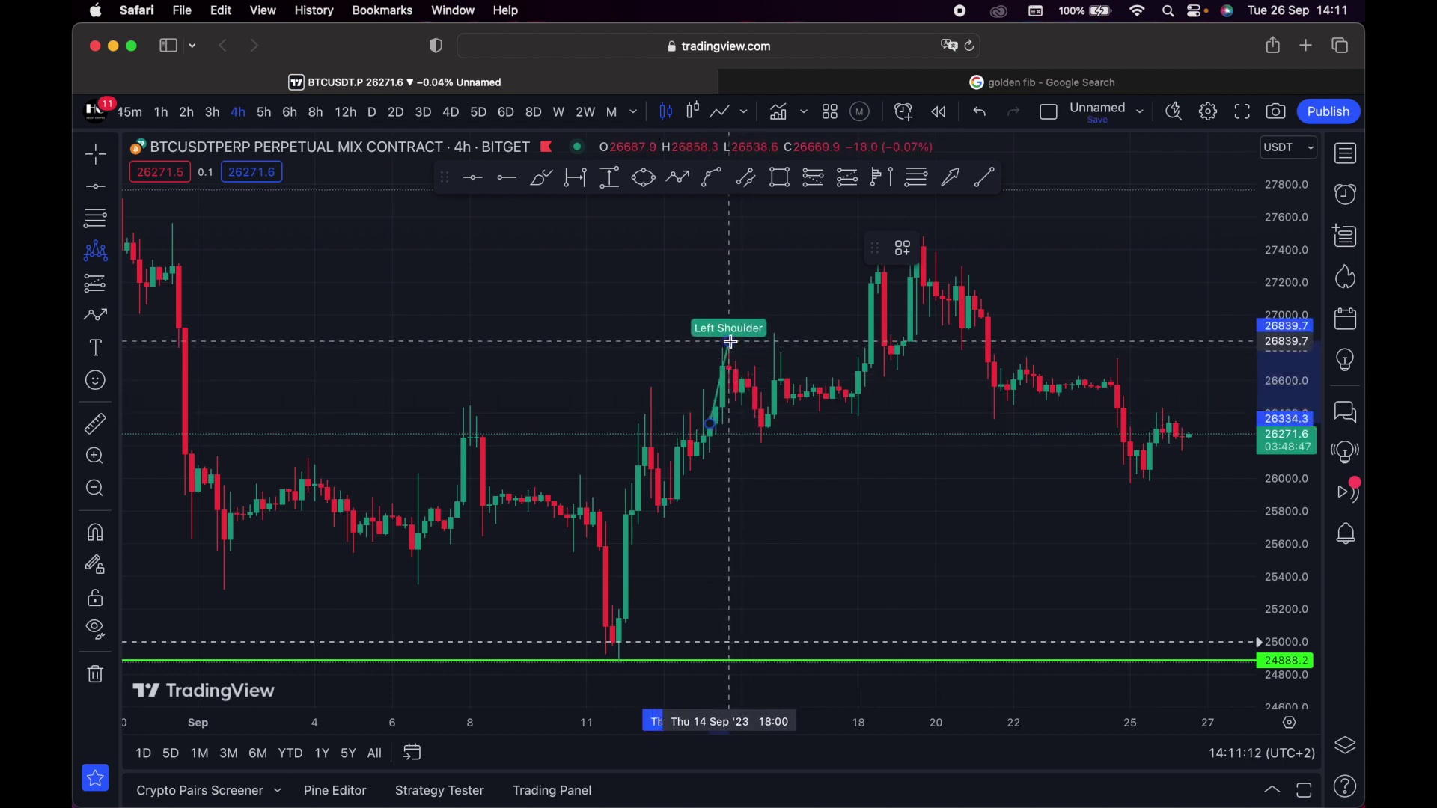
{"action": "left_click", "coordinate": [852, 414]}
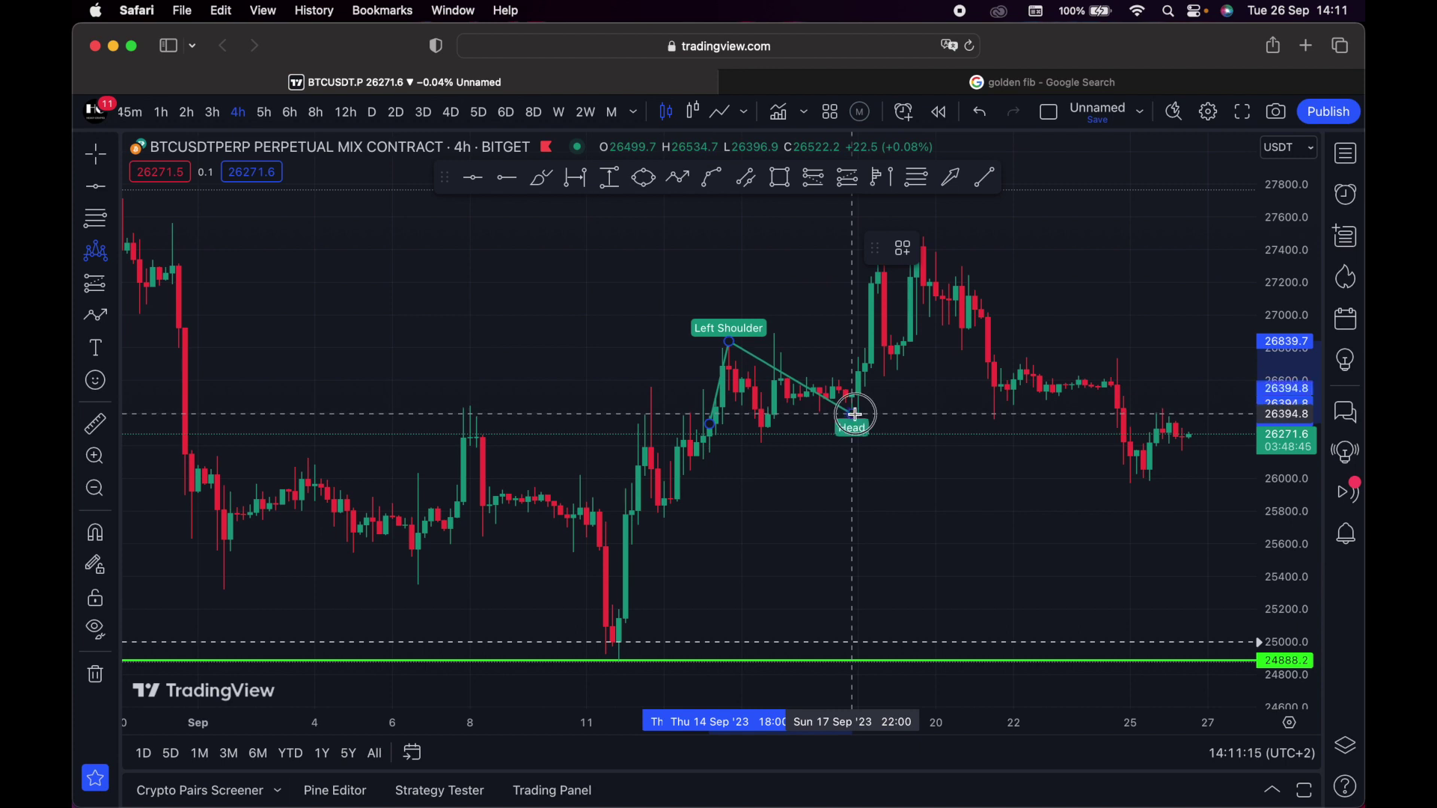
{"action": "left_click", "coordinate": [929, 241]}
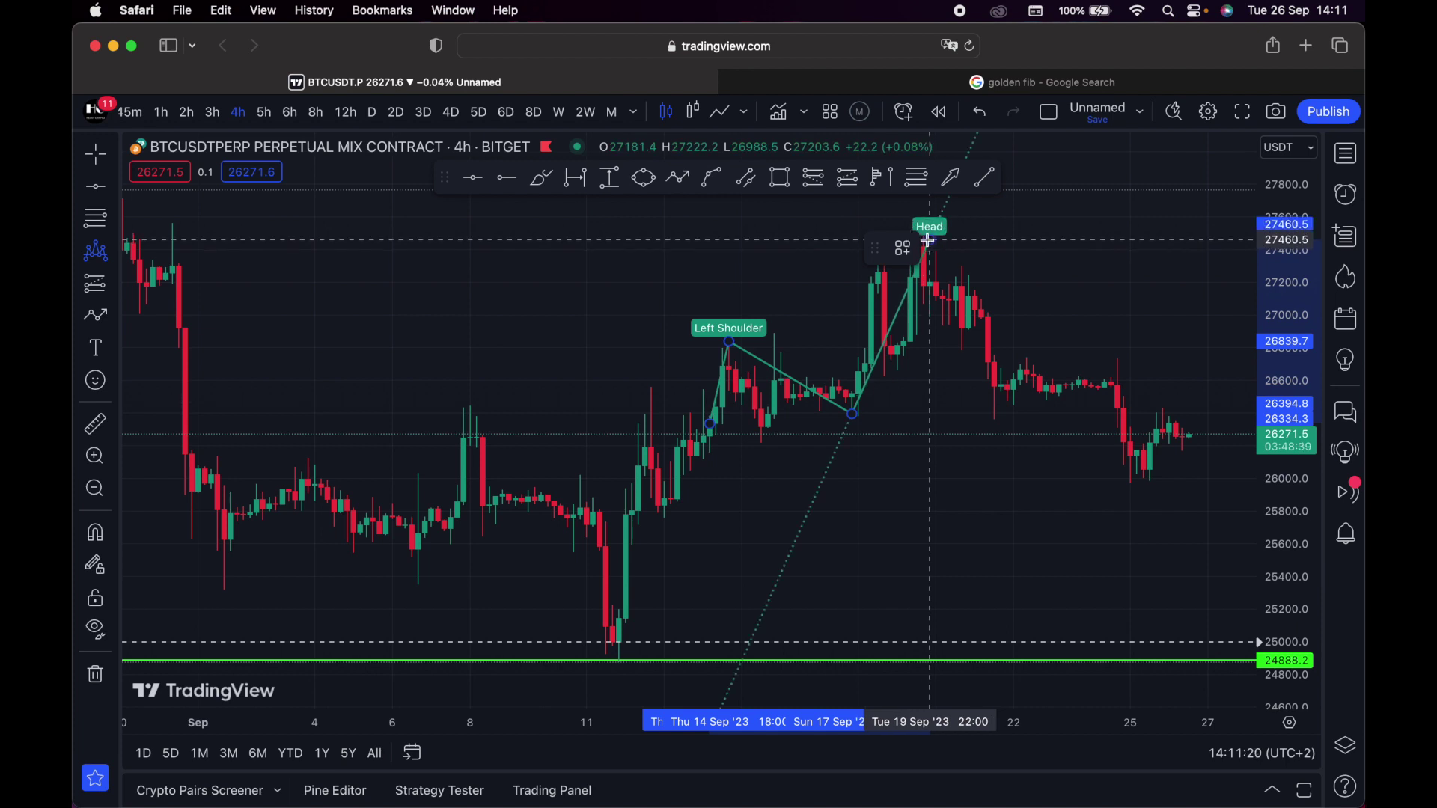
{"action": "left_click", "coordinate": [1008, 408]}
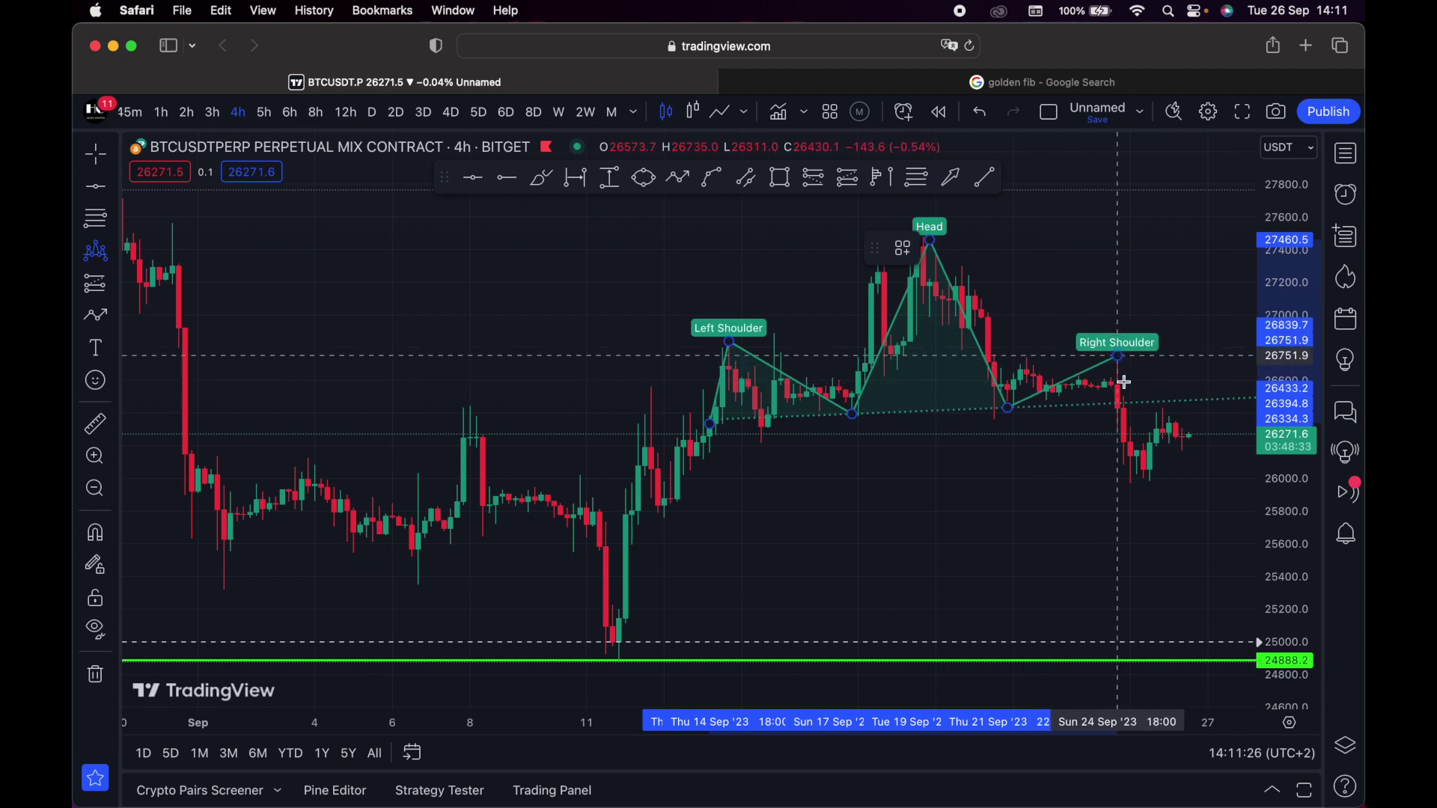
{"action": "left_click", "coordinate": [1123, 380]}
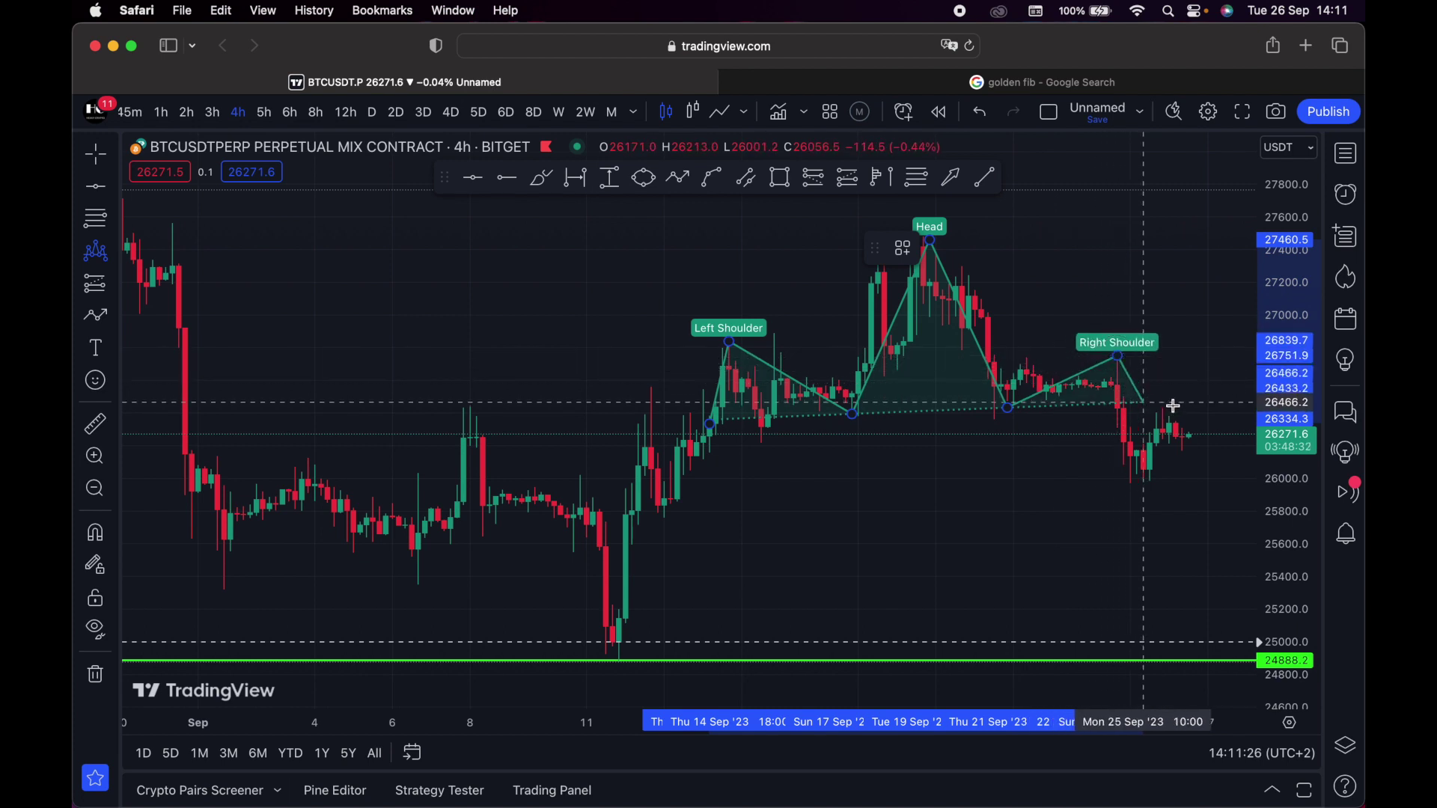
{"action": "left_click", "coordinate": [1149, 401]}
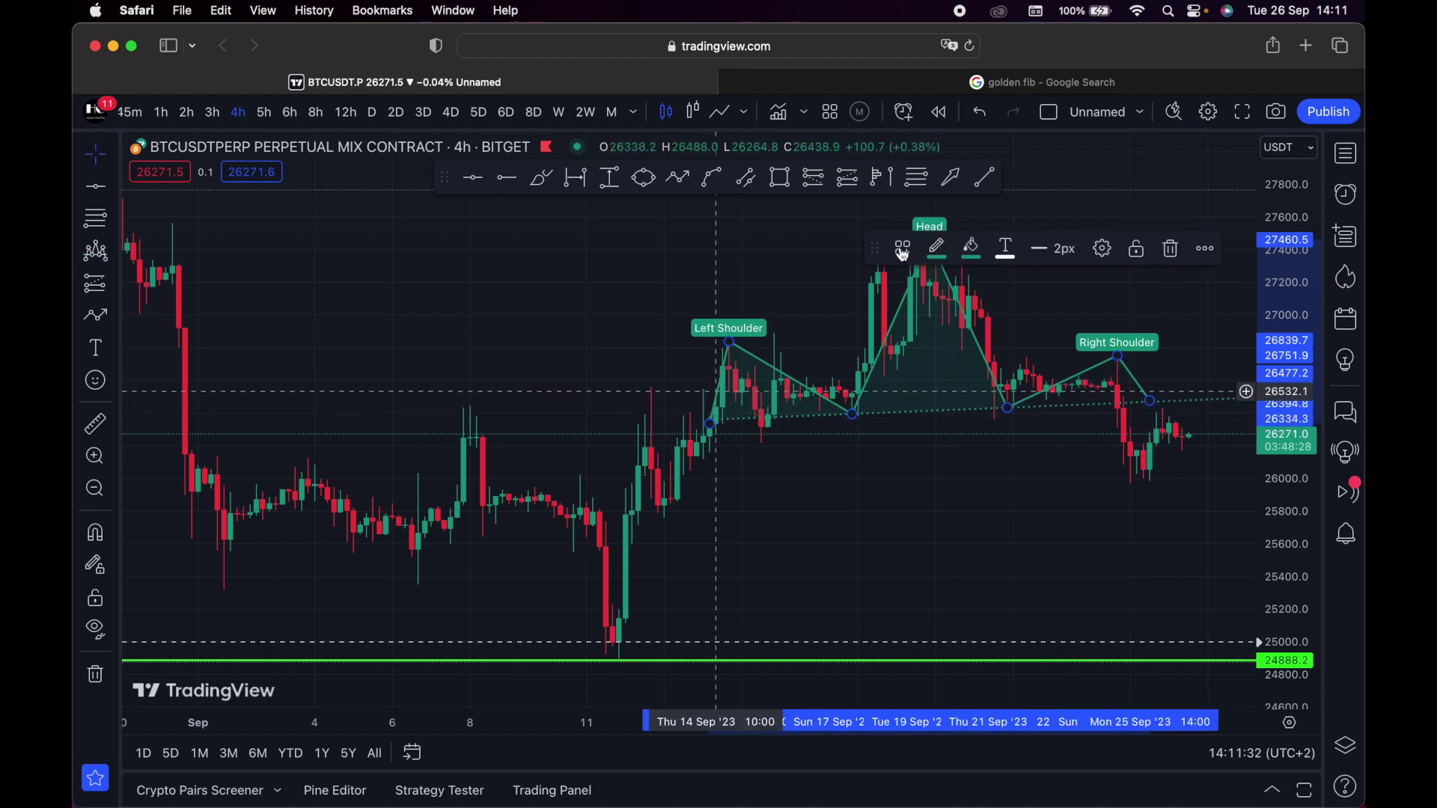
Move the floating drawing toolbar clear of the pattern and draw a vertical trend line from the head at about 27450 to the neckline
{"action": "left_click_drag", "start_coordinate": [878, 249], "coordinate": [951, 165]}
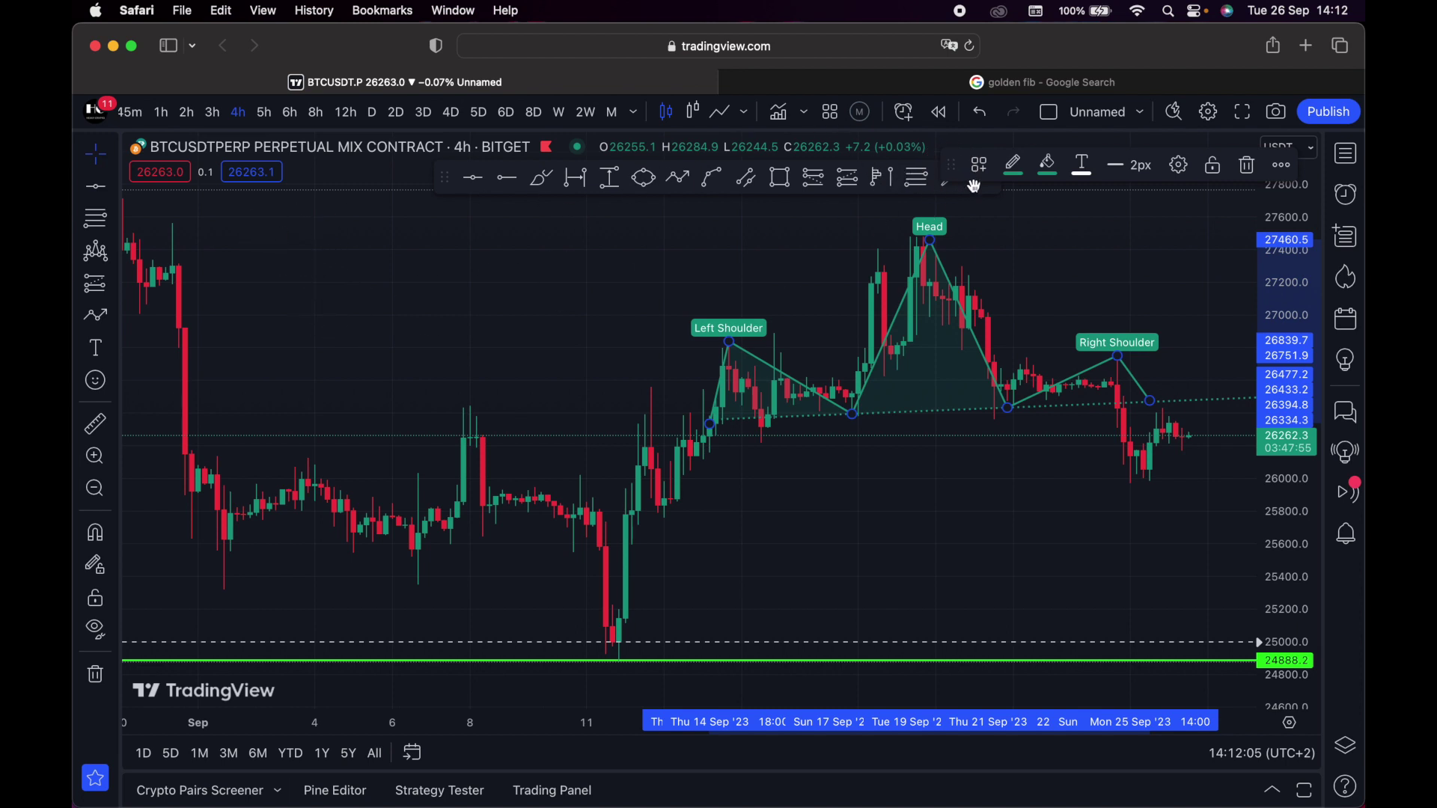
{"action": "mouse_move", "coordinate": [951, 164]}
{"action": "left_mouse_down"}
{"action": "mouse_move", "coordinate": [552, 328]}
{"action": "mouse_move", "coordinate": [326, 255]}
{"action": "left_mouse_up"}
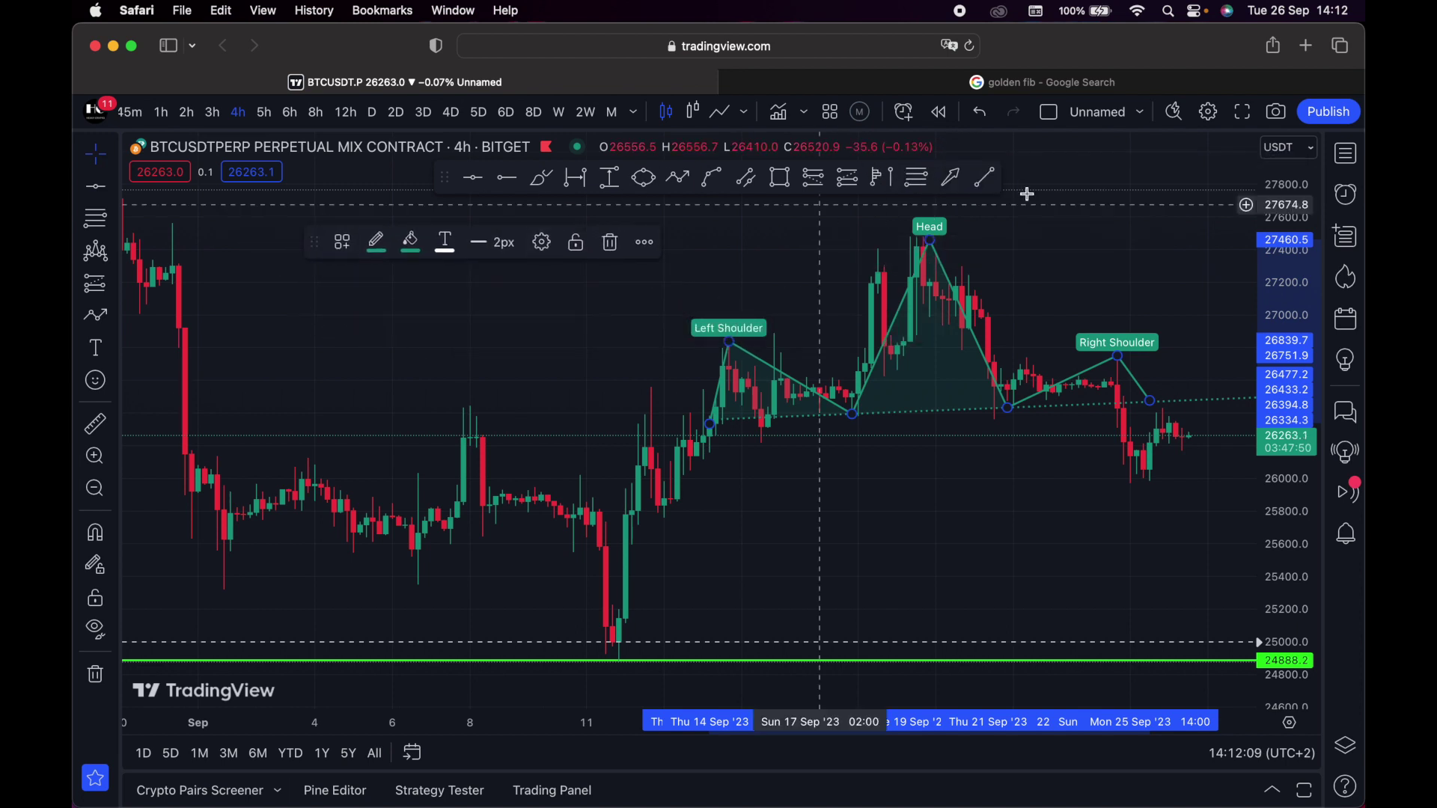
{"action": "left_click", "coordinate": [985, 177]}
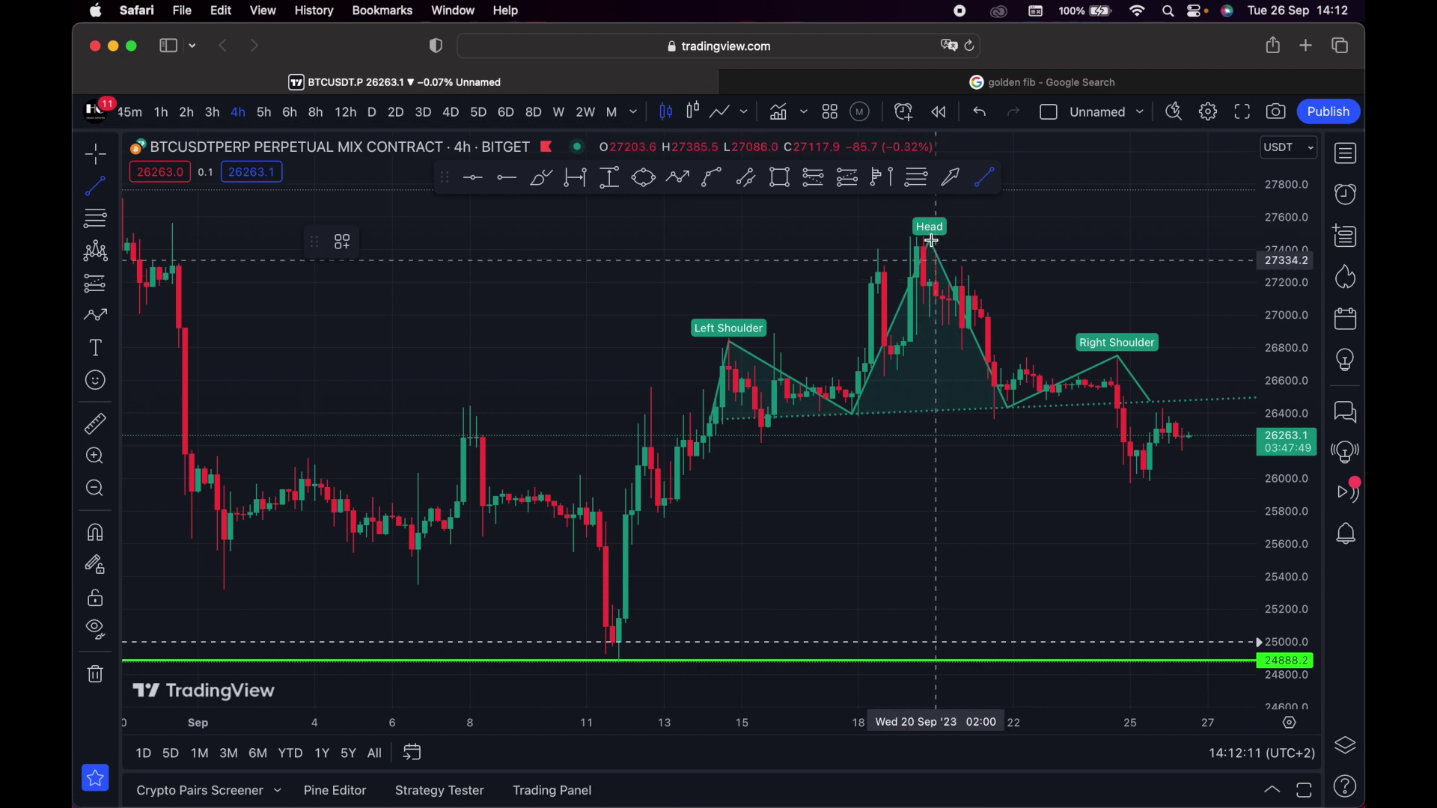
{"action": "left_click", "coordinate": [930, 242]}
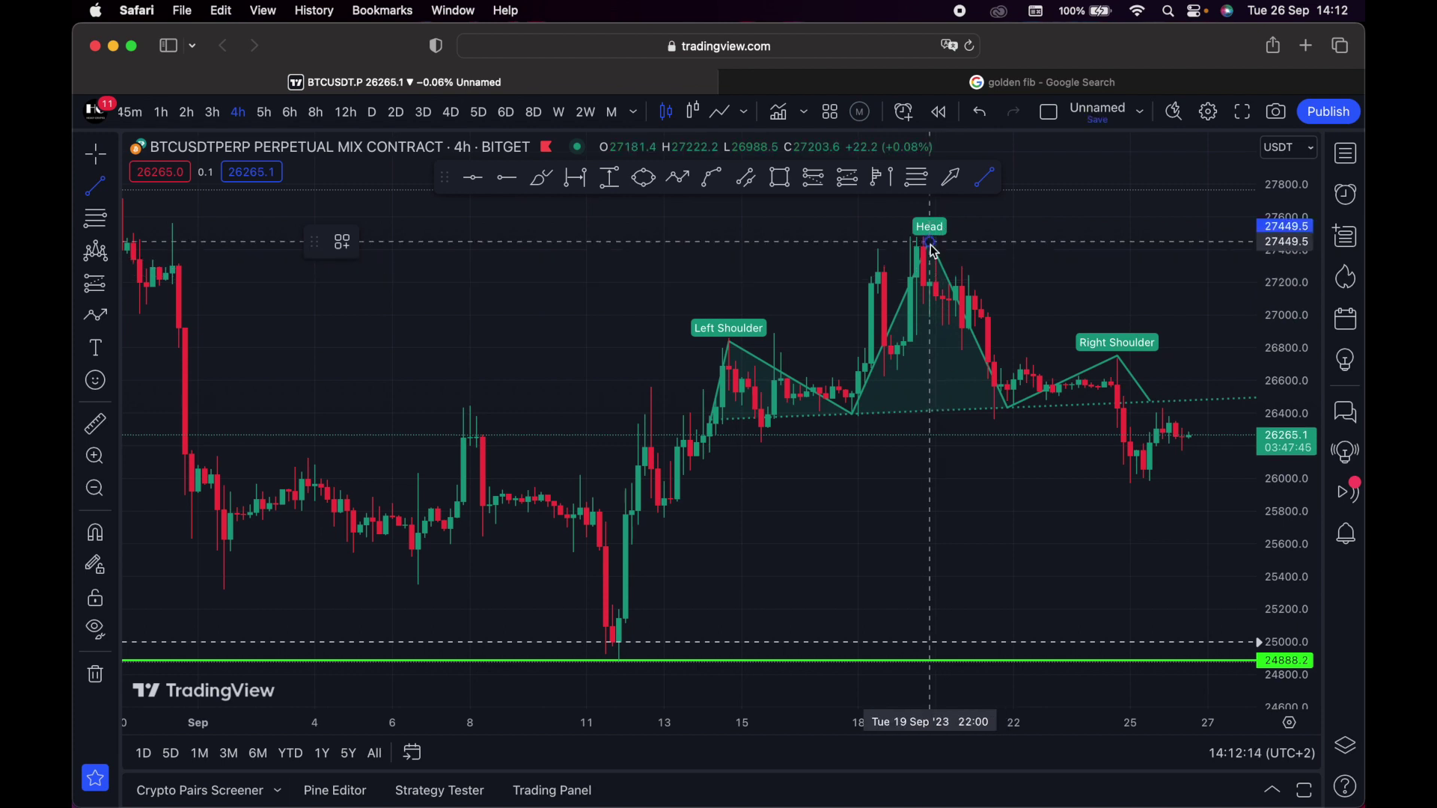
{"action": "left_click", "coordinate": [928, 412]}
Move the vertical line beneath the neckline break on 25 September and draw a horizontal line at its lower end, about 25390
{"action": "left_click_drag", "start_coordinate": [937, 338], "coordinate": [1136, 486]}
{"action": "left_click_drag", "start_coordinate": [1084, 526], "coordinate": [1085, 525]}
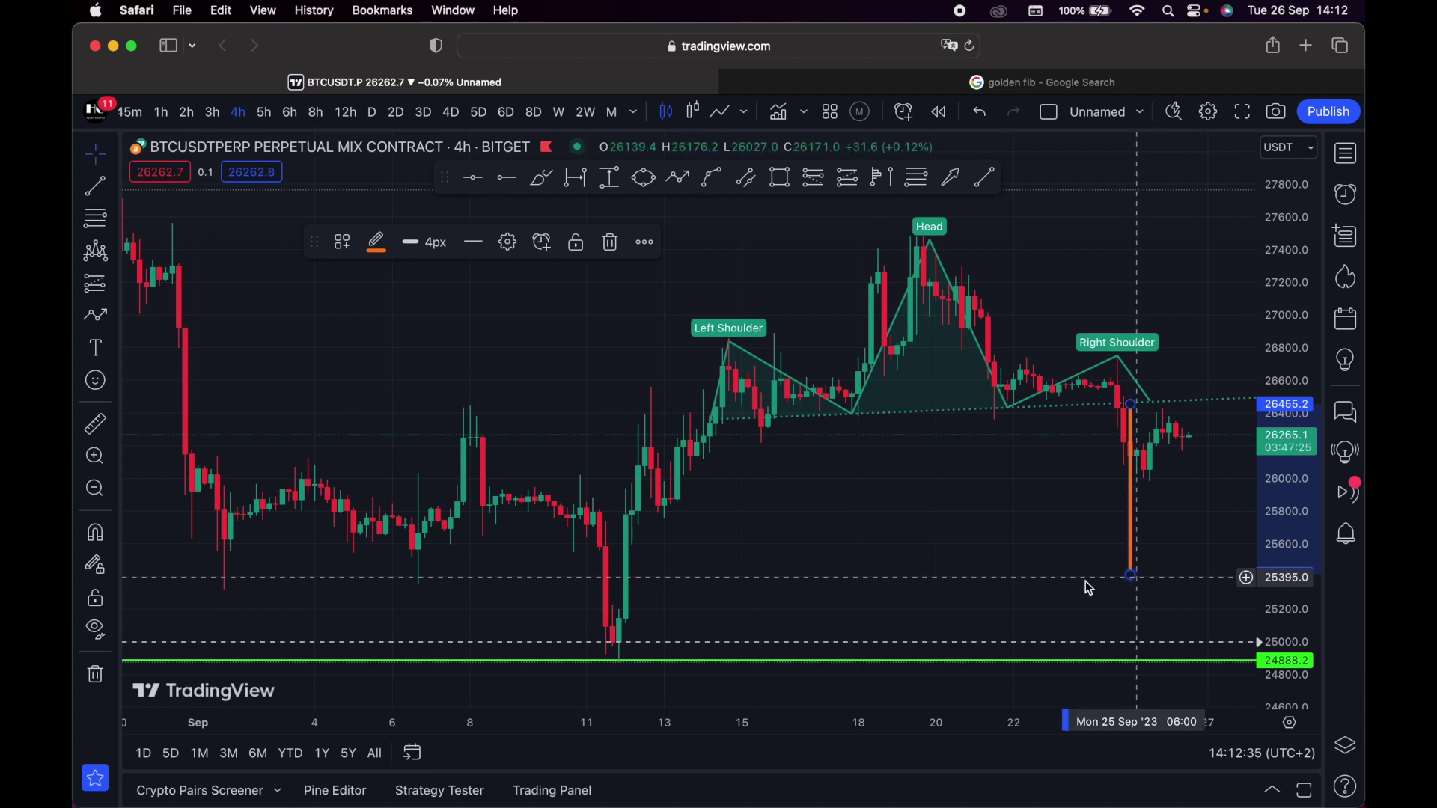
{"action": "left_click", "coordinate": [477, 179]}
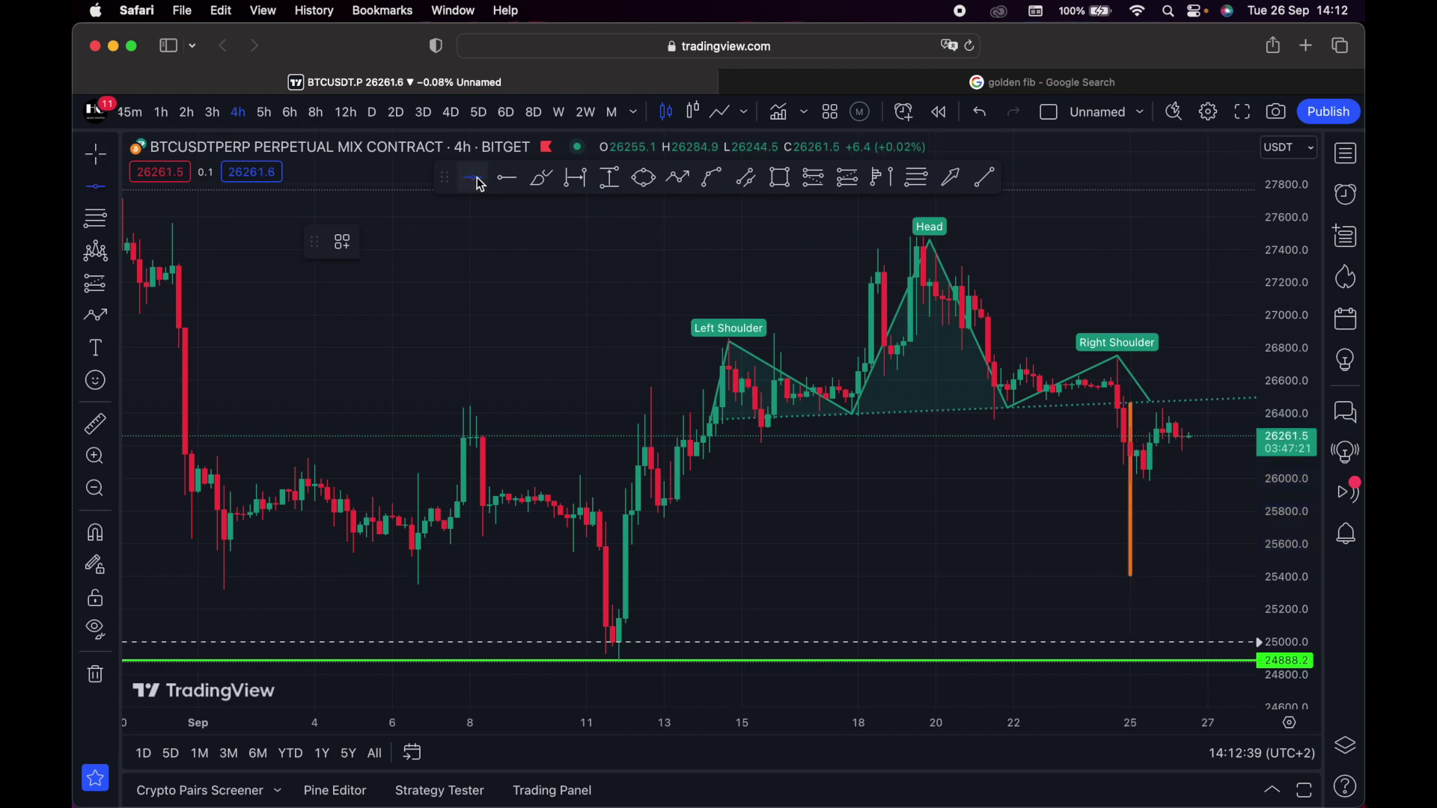
{"action": "left_click", "coordinate": [858, 578]}
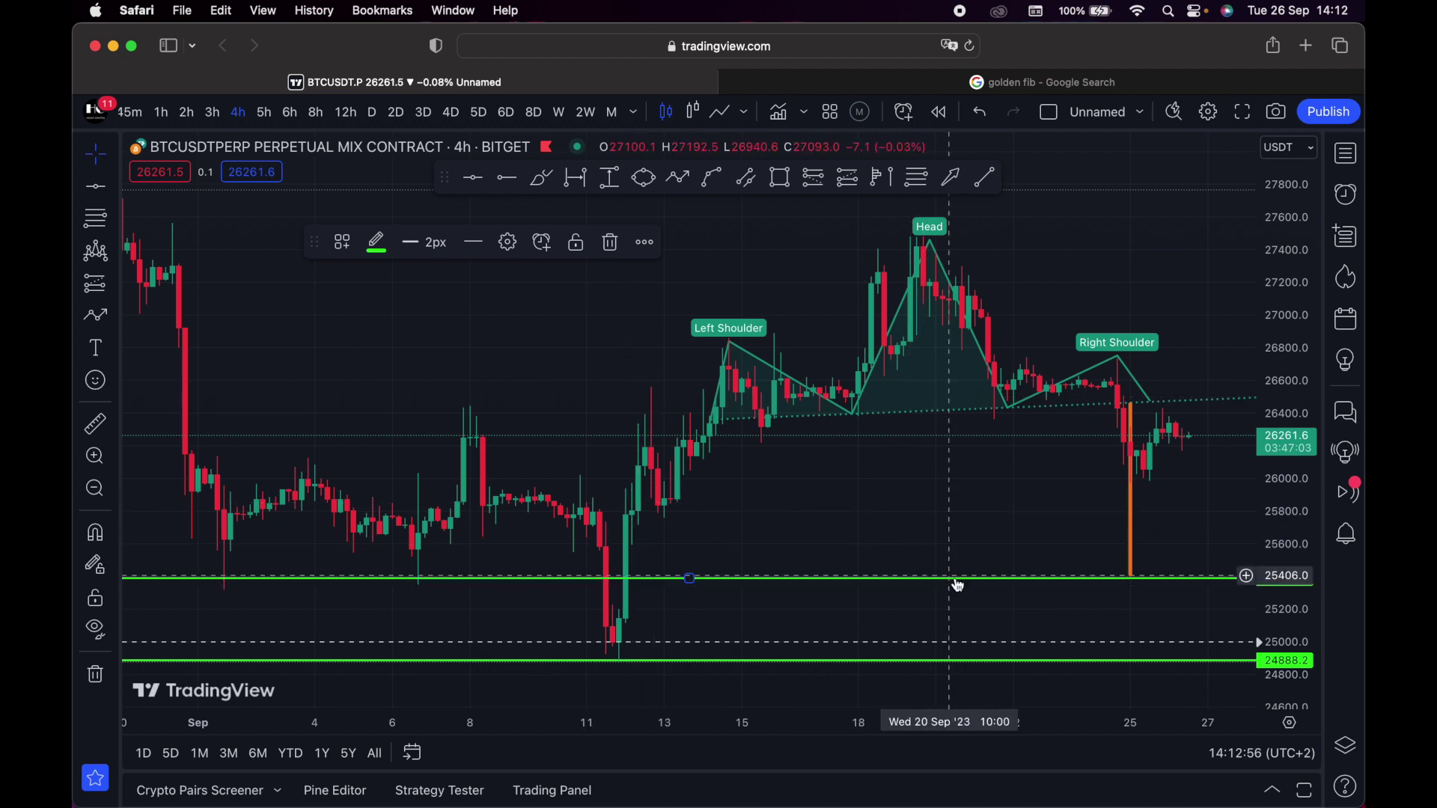
Draw a Triangle Pattern over 6 to 11 September, with A about 25384, B about 26444, and C and D converging near 25765
{"action": "left_click", "coordinate": [113, 255]}
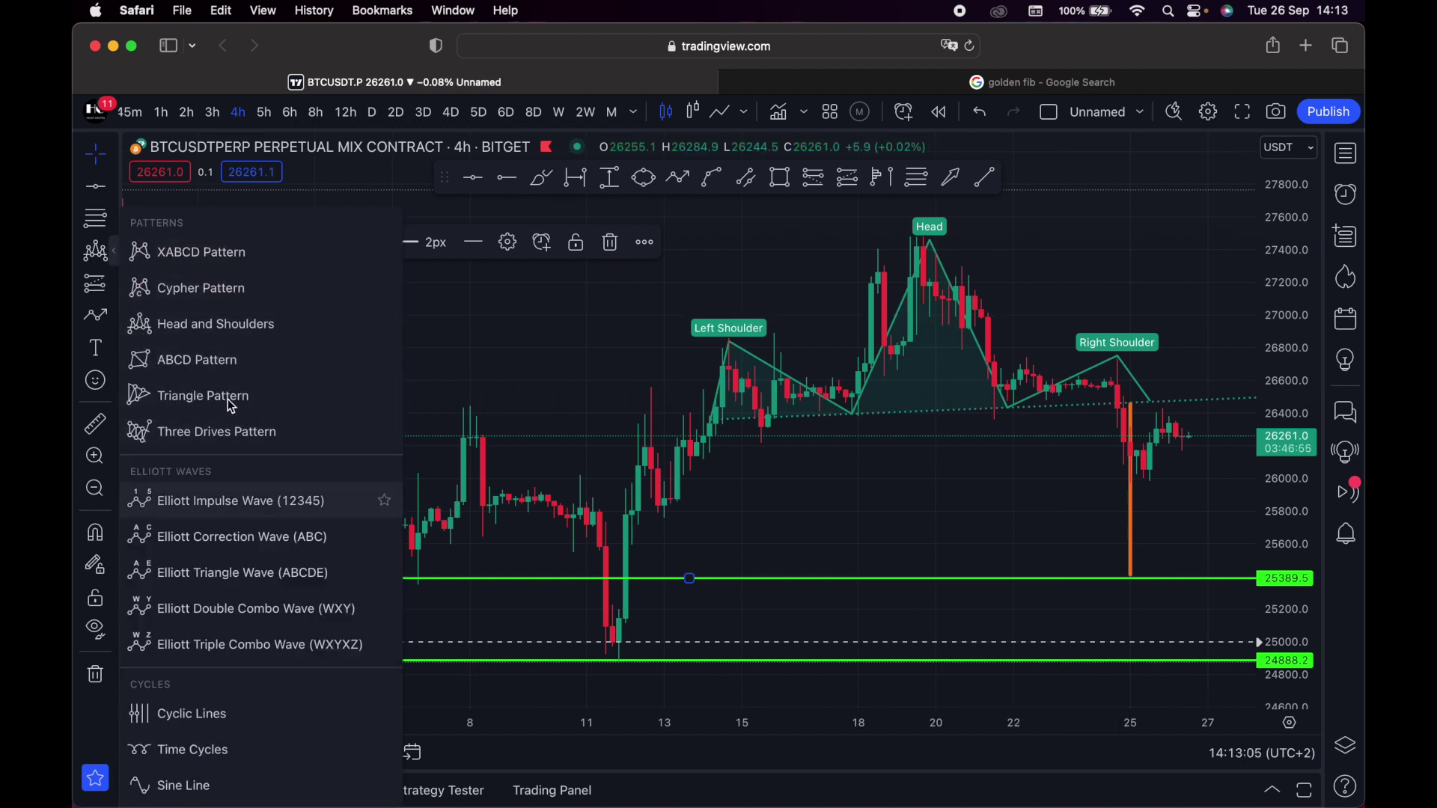
{"action": "left_click", "coordinate": [224, 501]}
{"action": "left_click", "coordinate": [412, 579]}
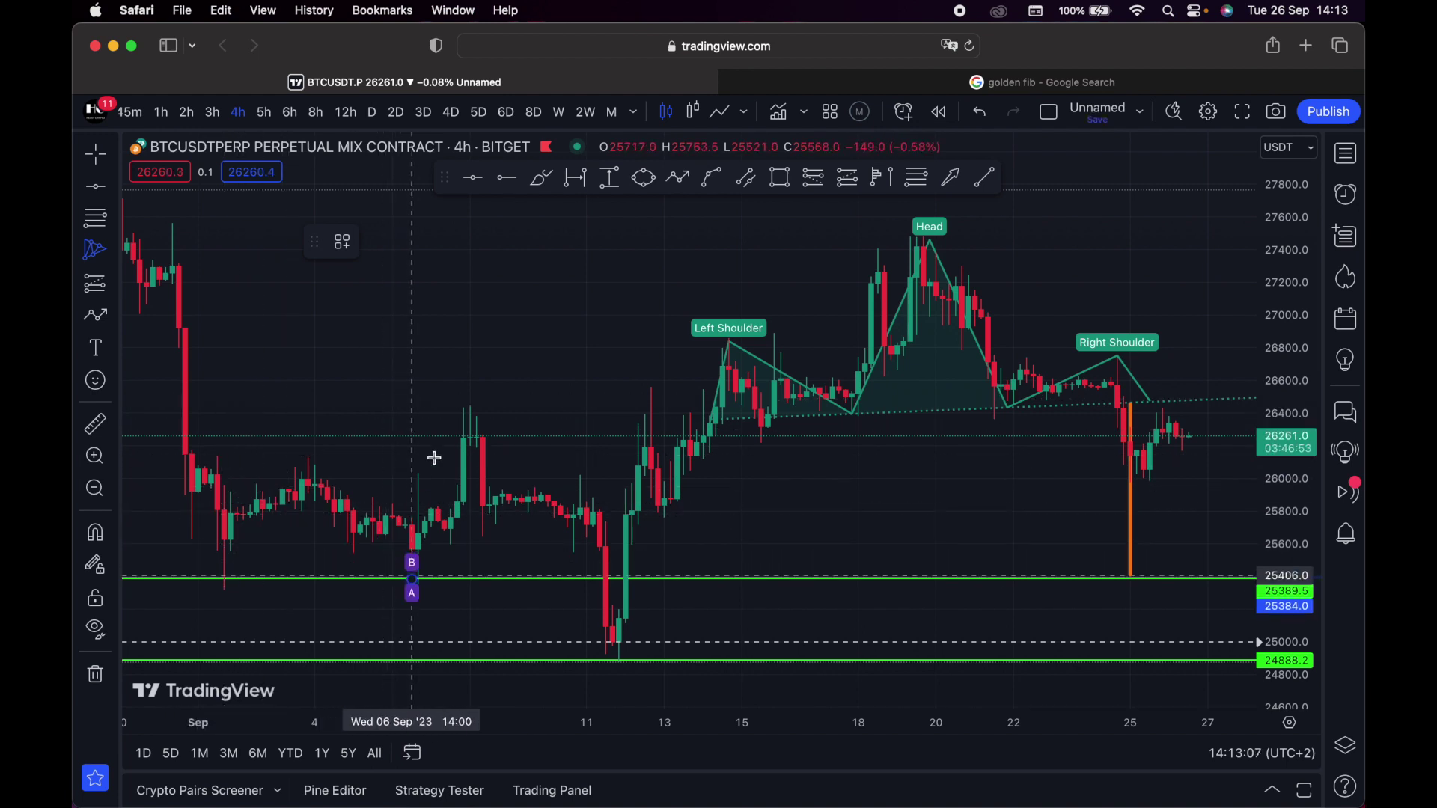
{"action": "left_click", "coordinate": [425, 405]}
{"action": "left_click", "coordinate": [582, 522]}
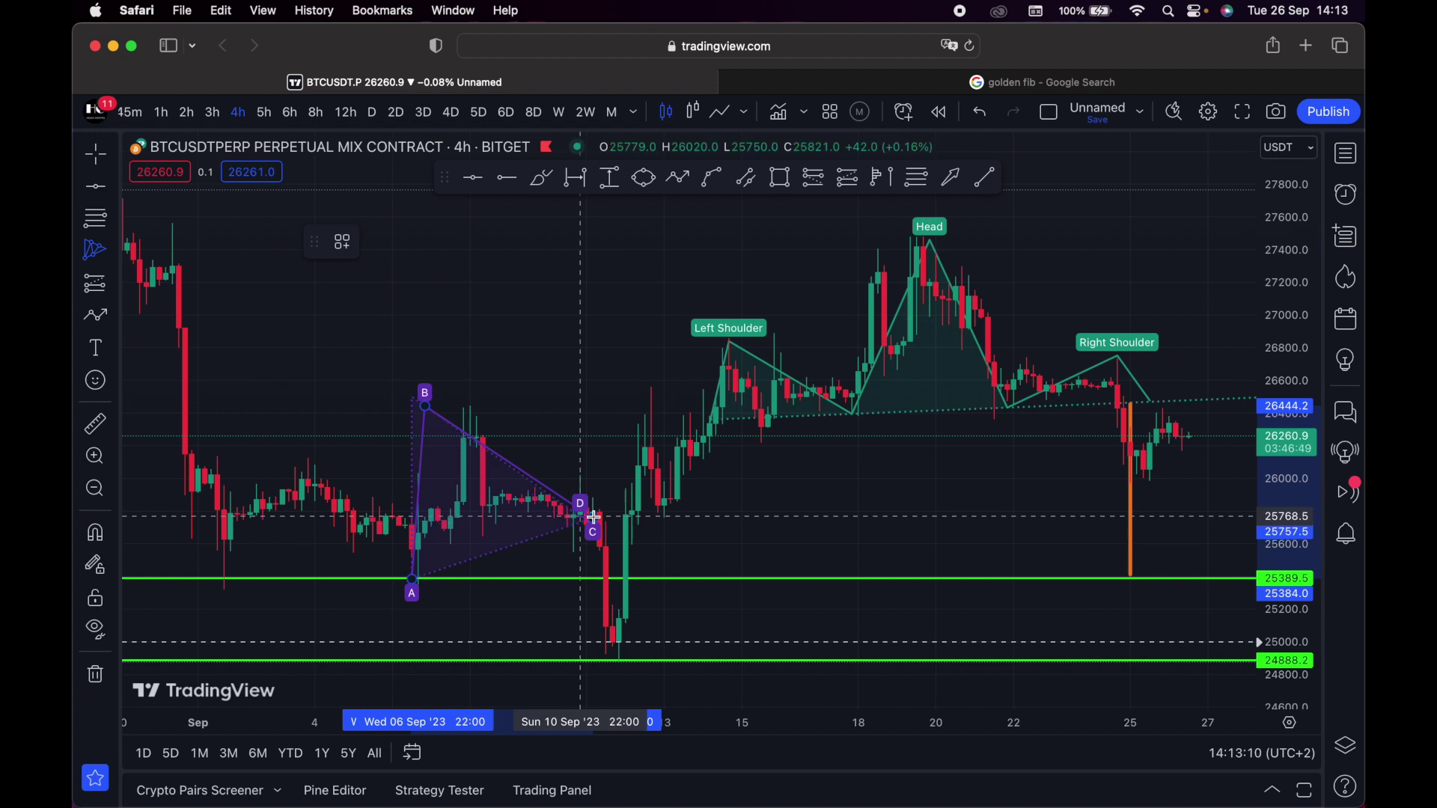
{"action": "left_click", "coordinate": [594, 517]}
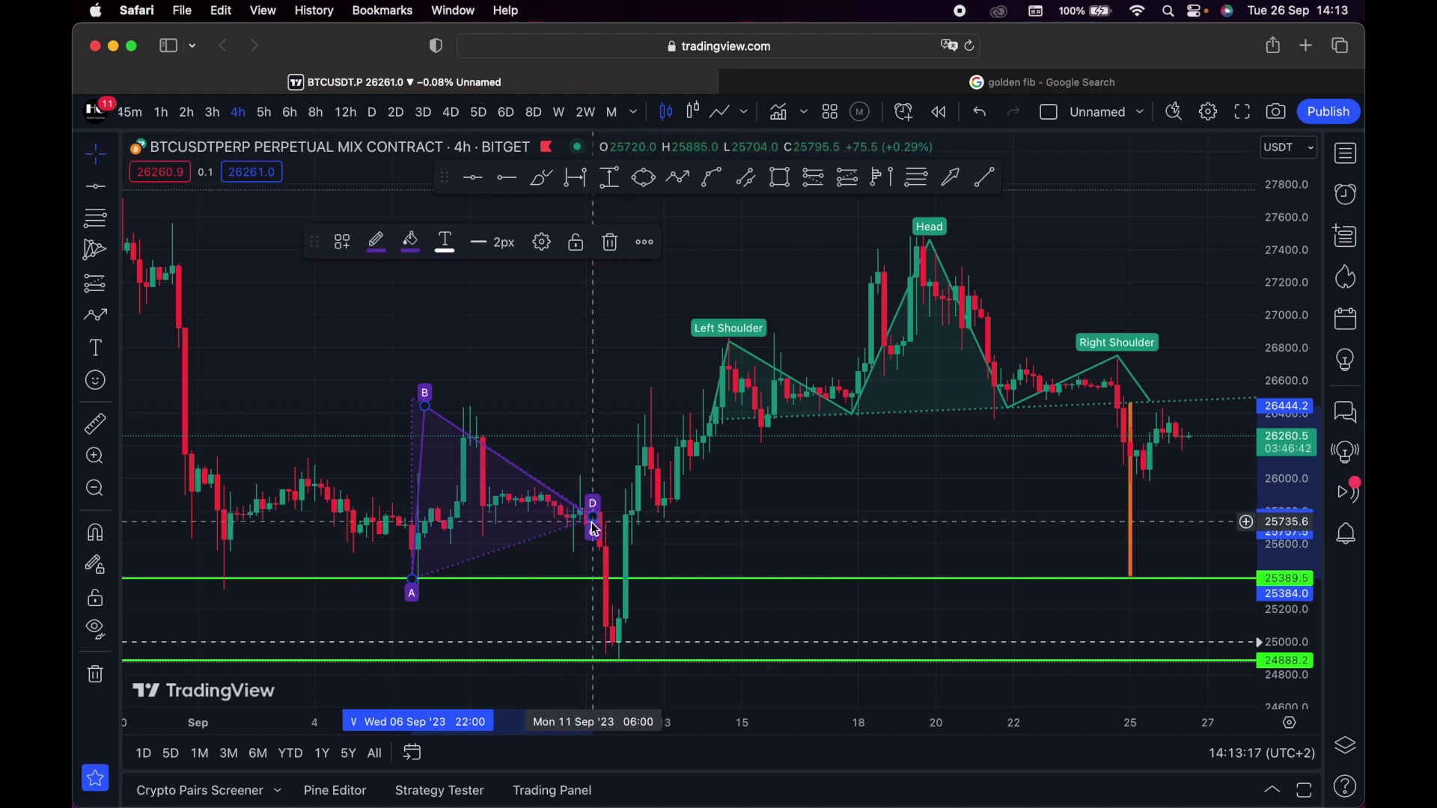
{"action": "left_click", "coordinate": [613, 518]}
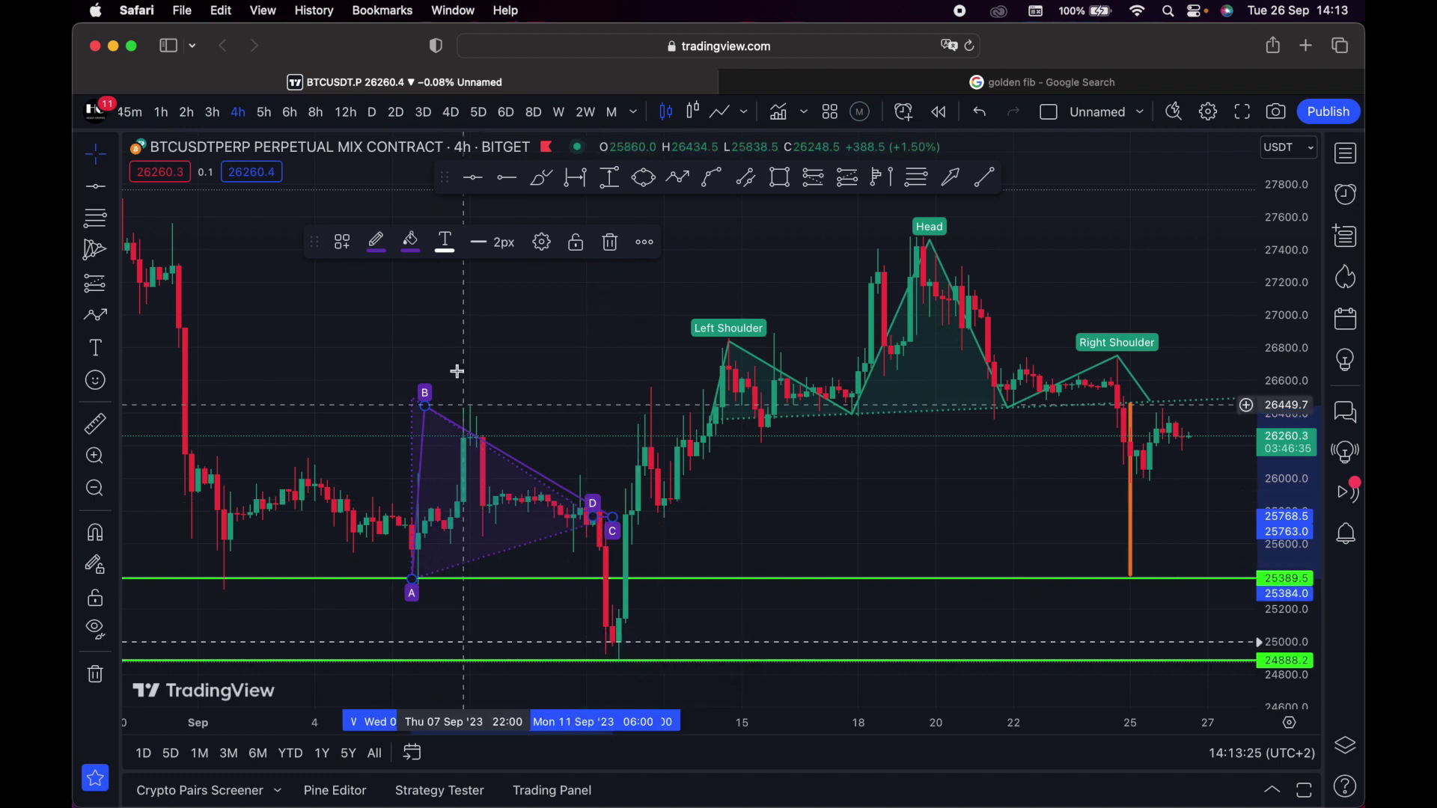
{"action": "key", "text": "Escape"}
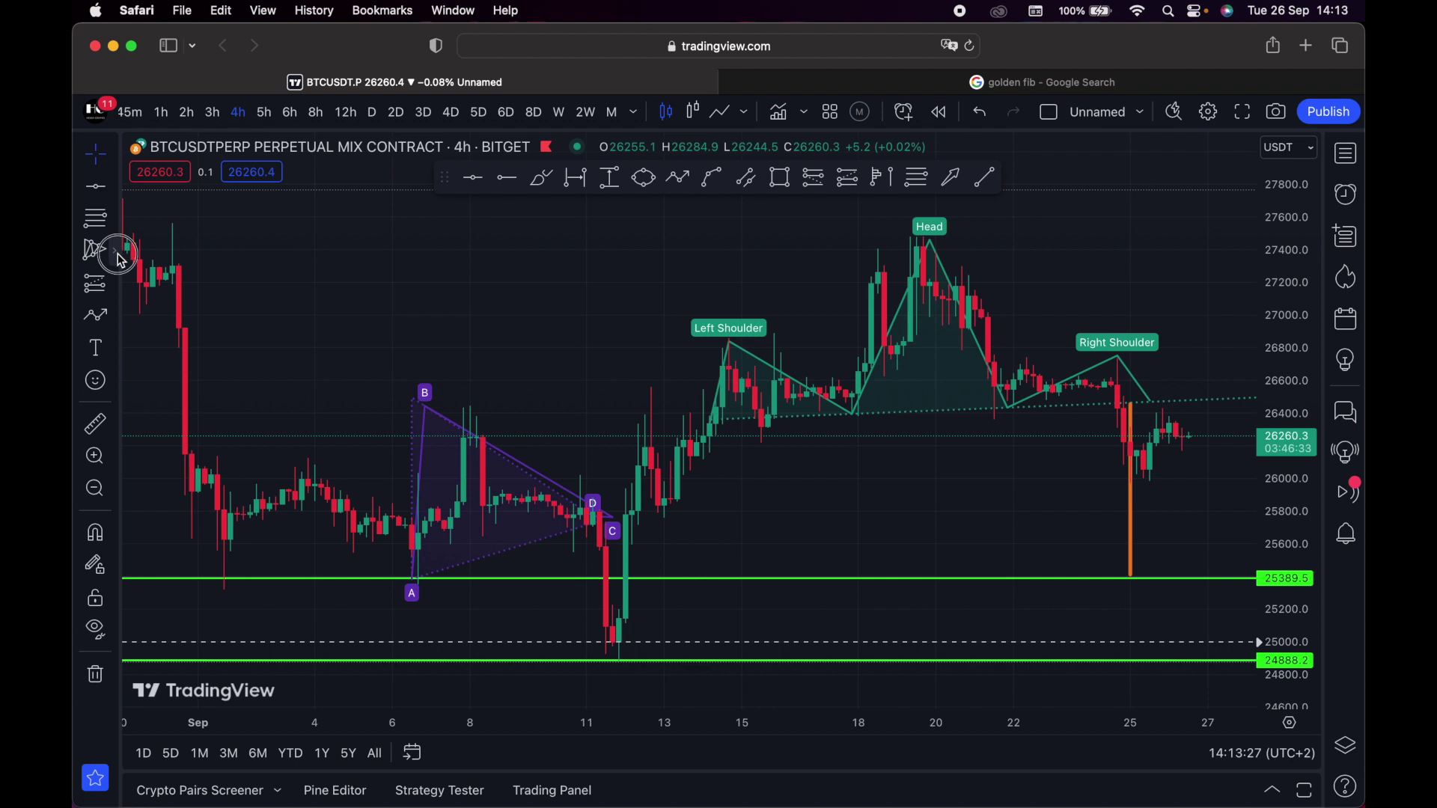
{"action": "left_click", "coordinate": [118, 255]}
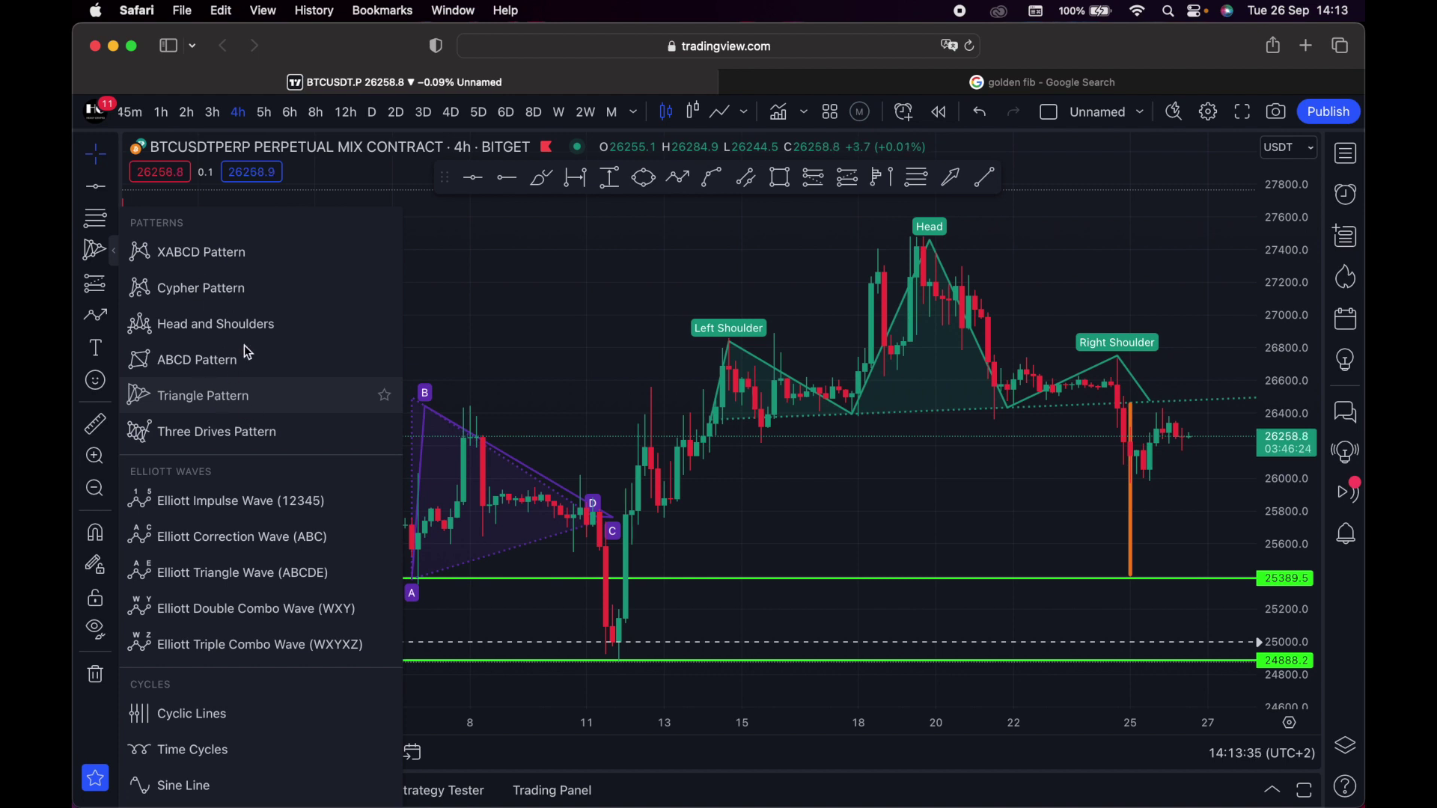
{"action": "left_click", "coordinate": [96, 316]}
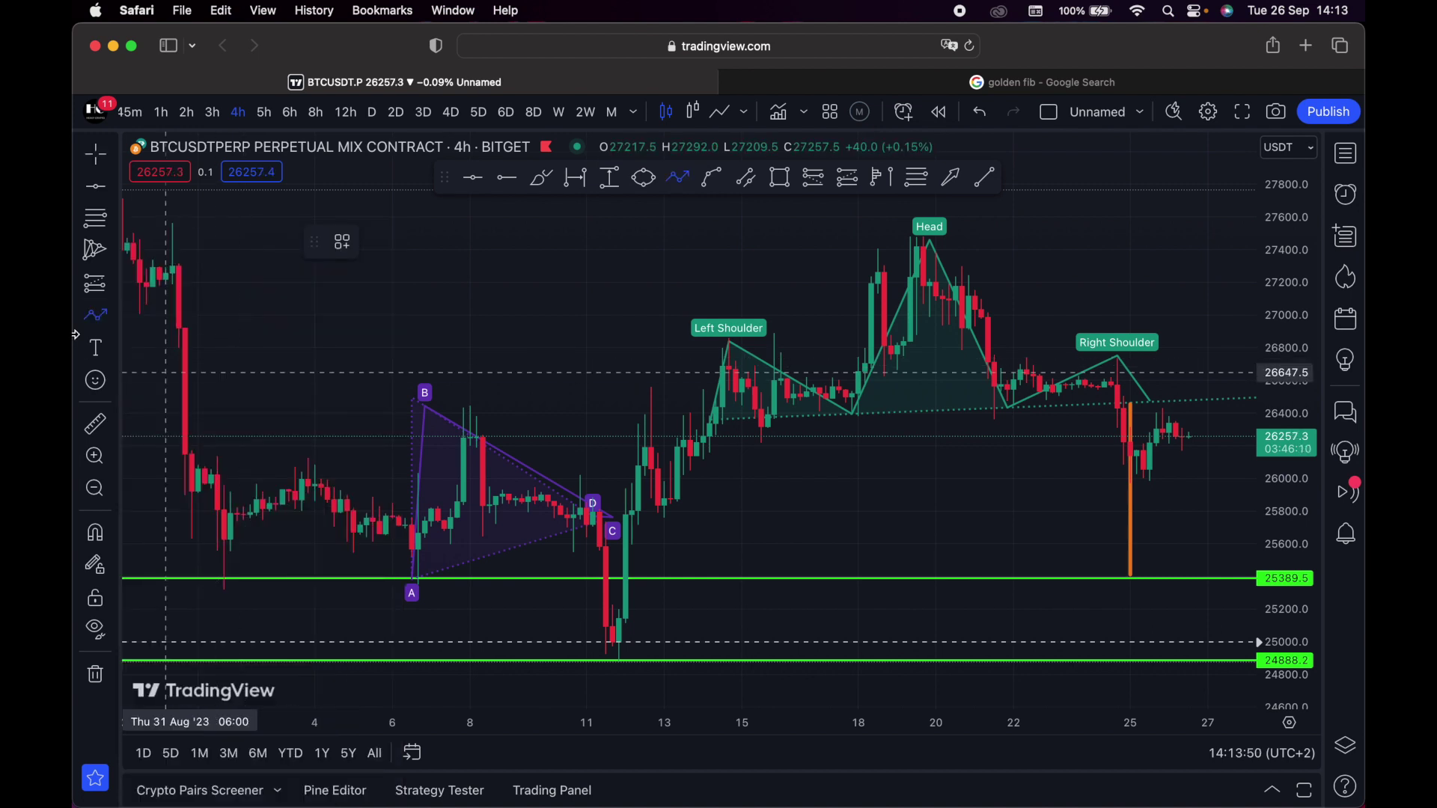
{"action": "left_click", "coordinate": [111, 286]}
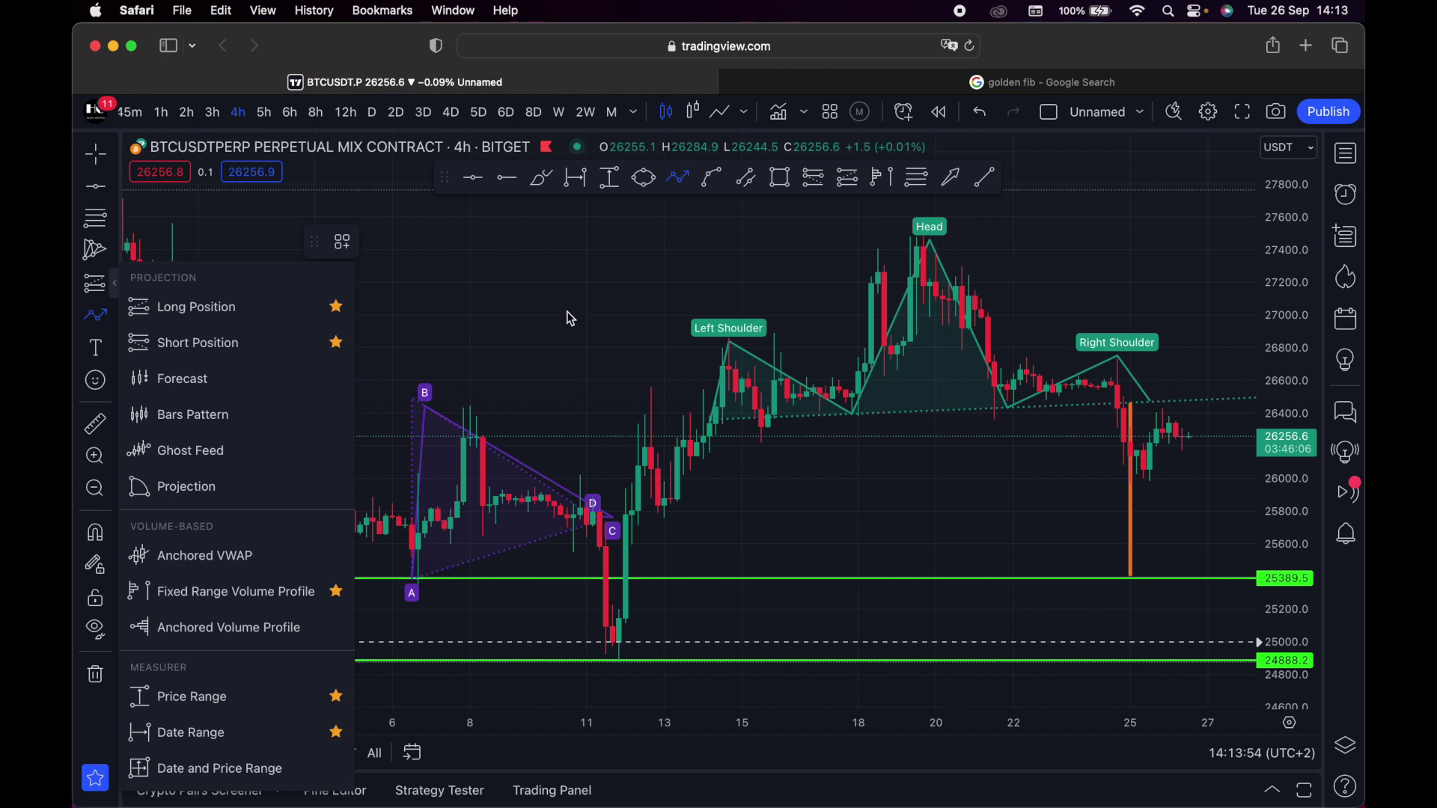
Remove all drawings from the BTCUSDT chart
{"action": "left_click", "coordinate": [97, 676]}
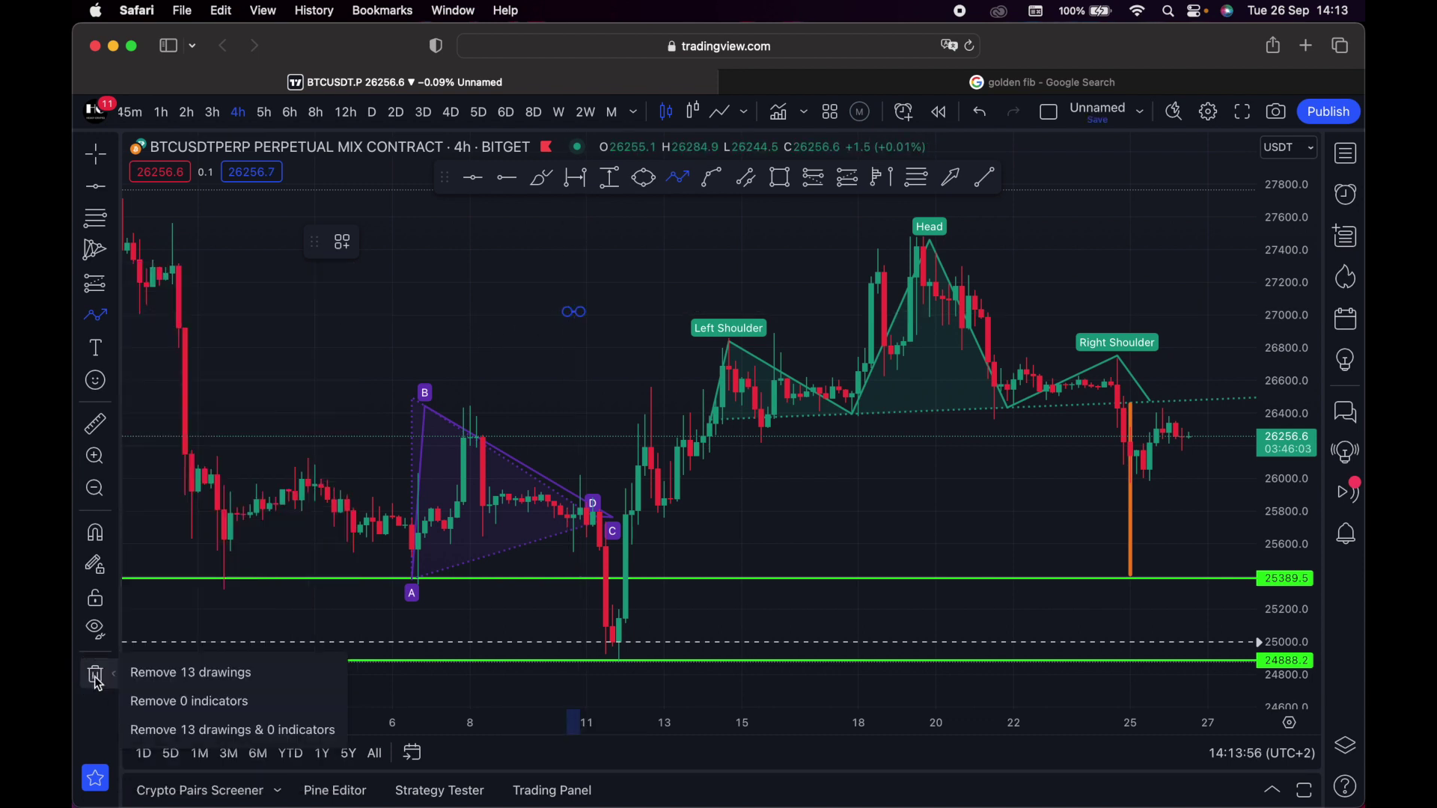
{"action": "left_click", "coordinate": [135, 676]}
Place a Long Position projection just after the latest candle on 26 September, with its entry at about 26257
{"action": "left_click", "coordinate": [118, 318]}
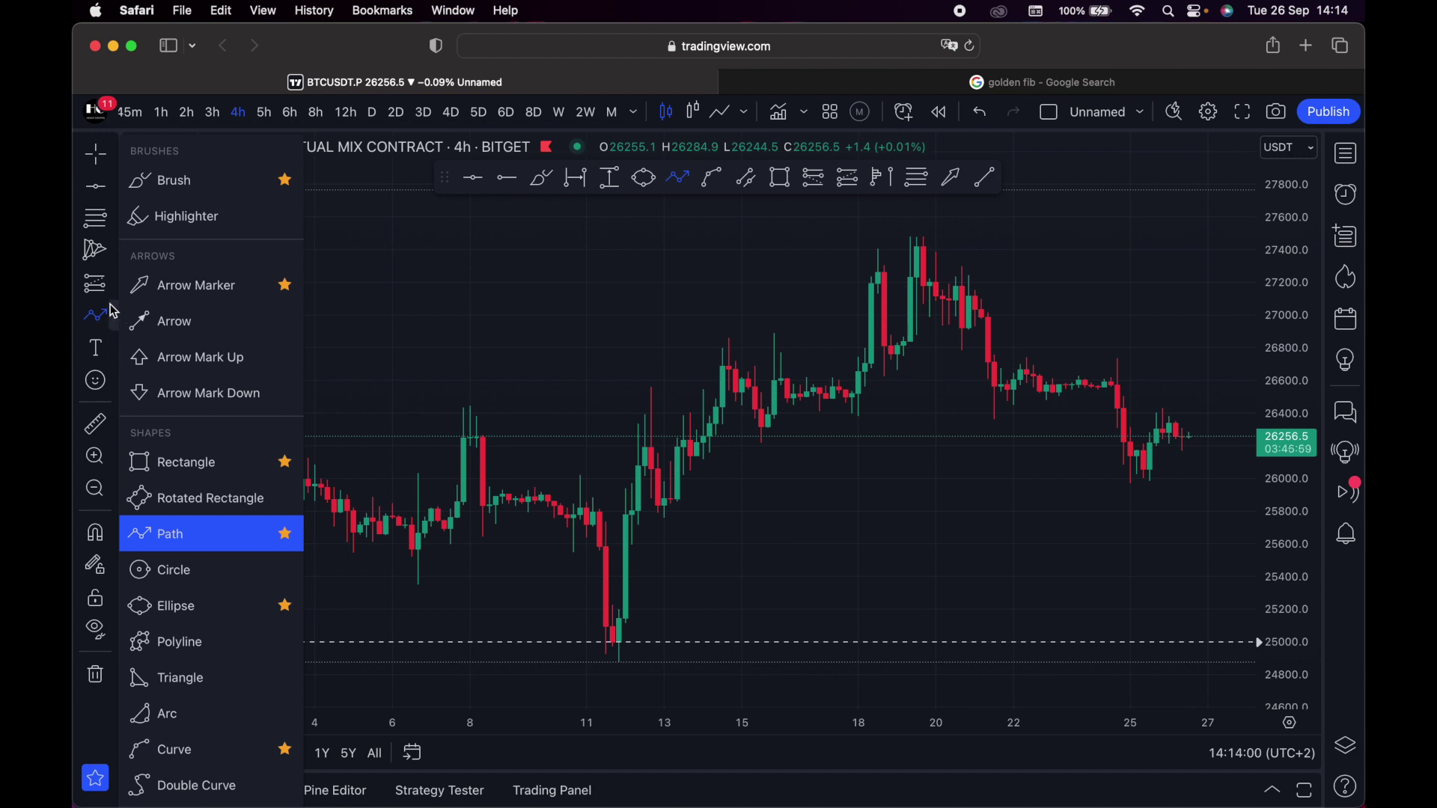
{"action": "left_click", "coordinate": [113, 283]}
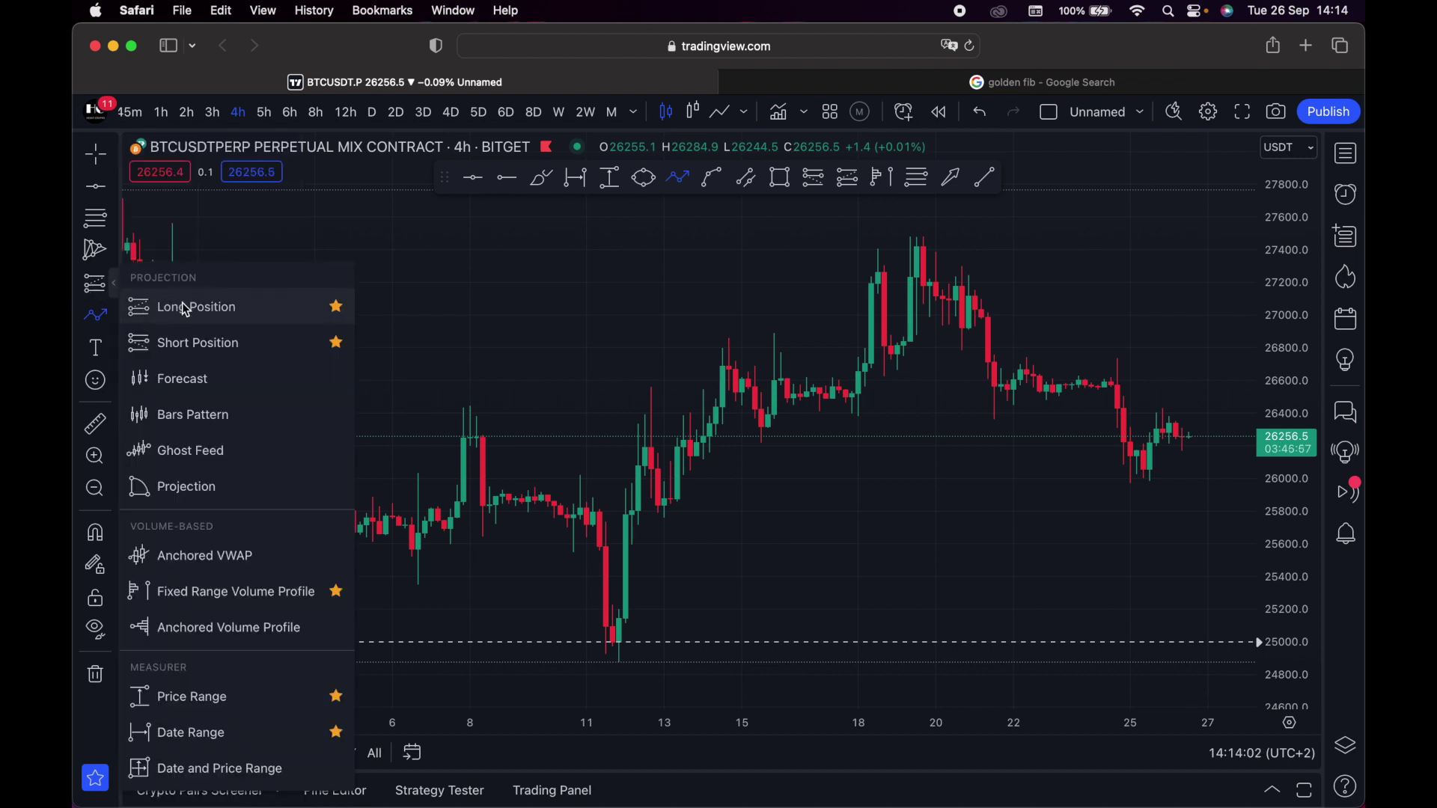
{"action": "left_click", "coordinate": [185, 307]}
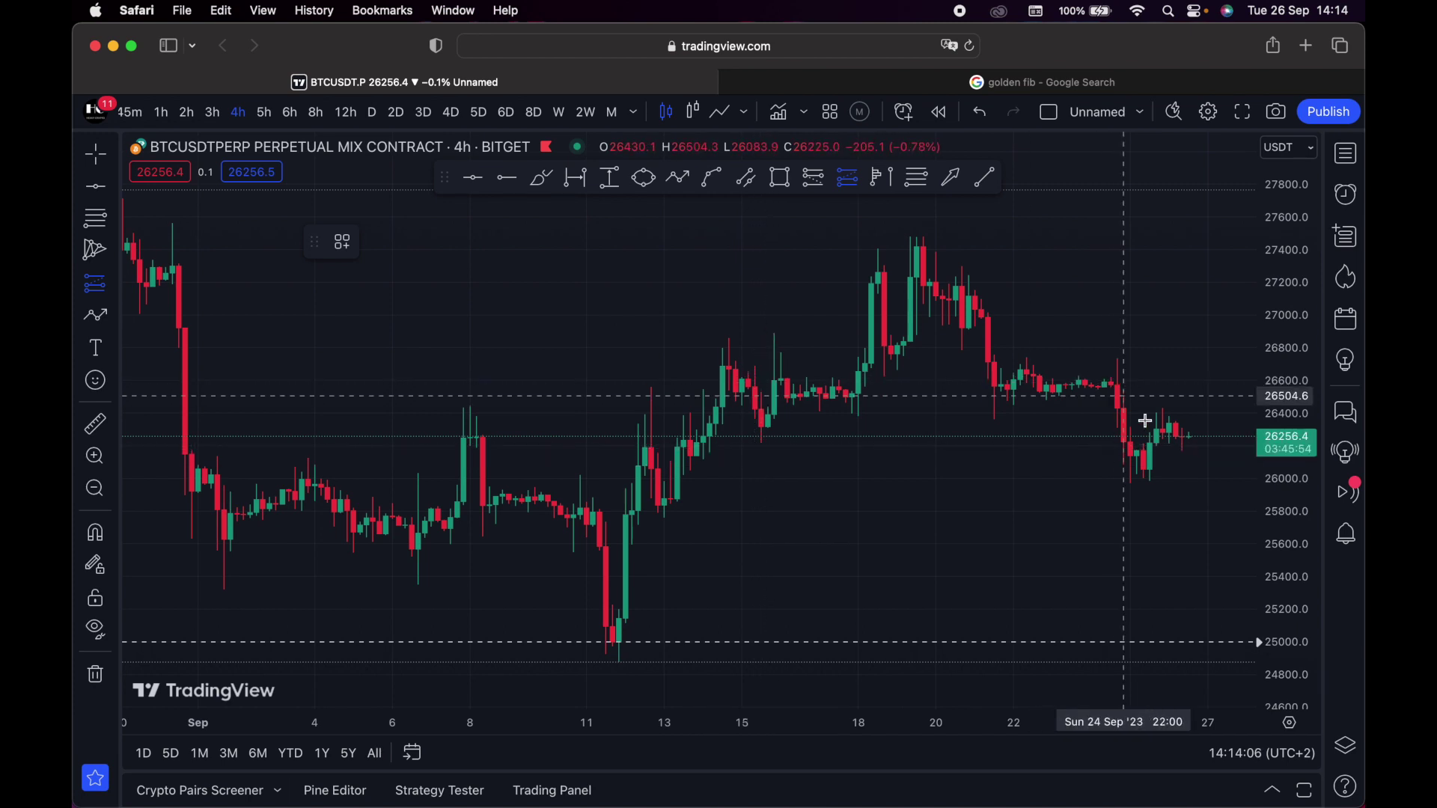
{"action": "left_click", "coordinate": [113, 284]}
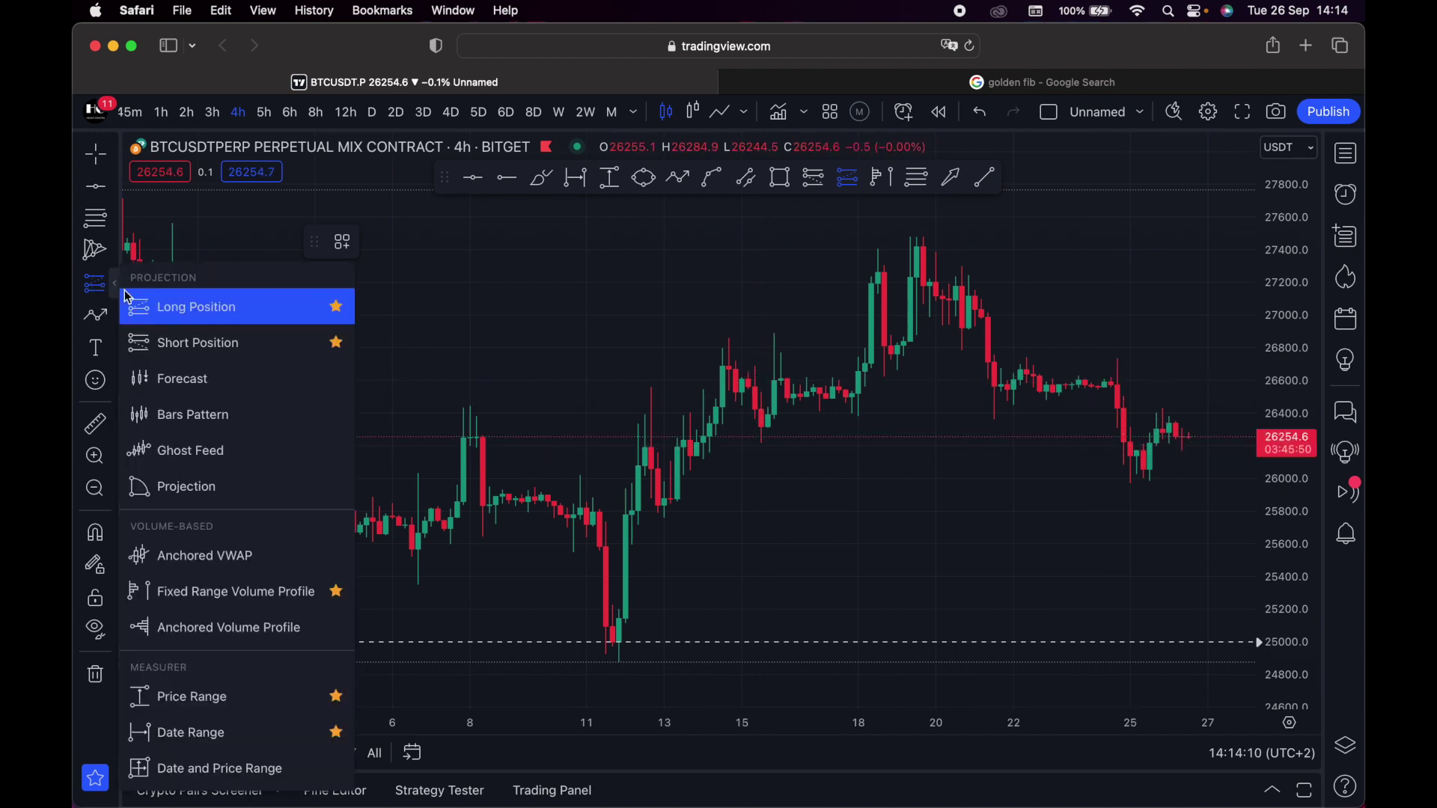
{"action": "left_click", "coordinate": [208, 308]}
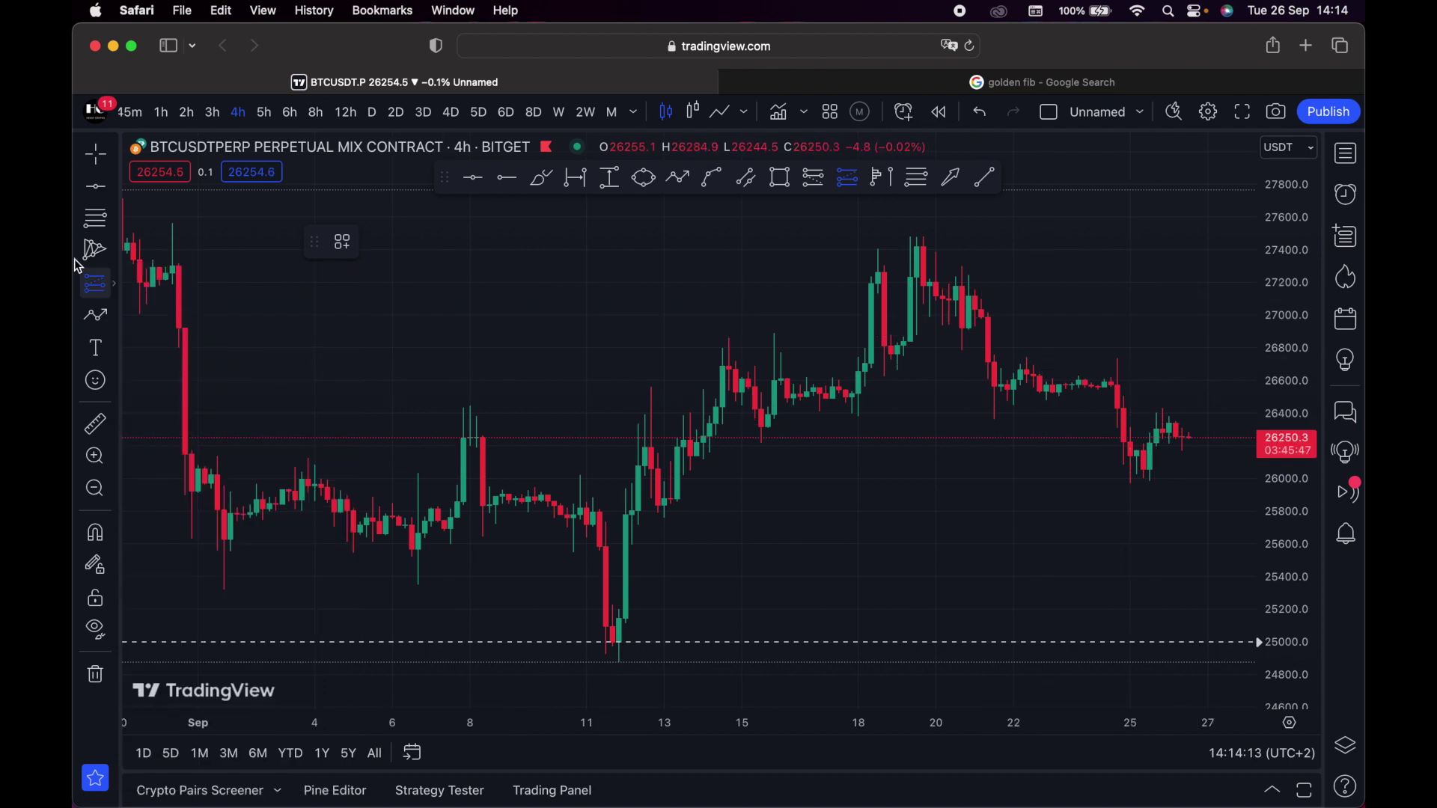
{"action": "left_click", "coordinate": [116, 287]}
{"action": "left_click", "coordinate": [117, 287]}
{"action": "left_click", "coordinate": [118, 288]}
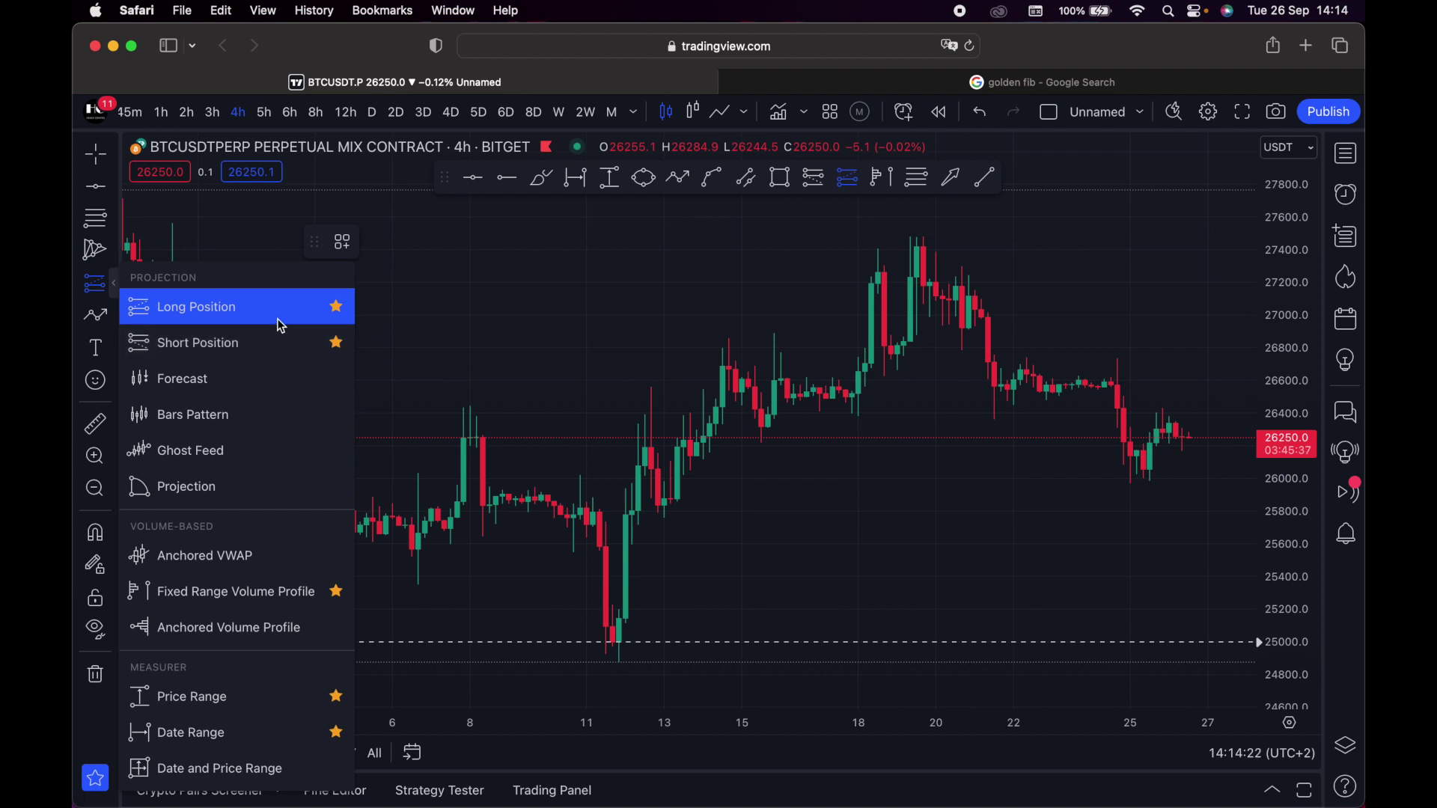
{"action": "left_click", "coordinate": [188, 315]}
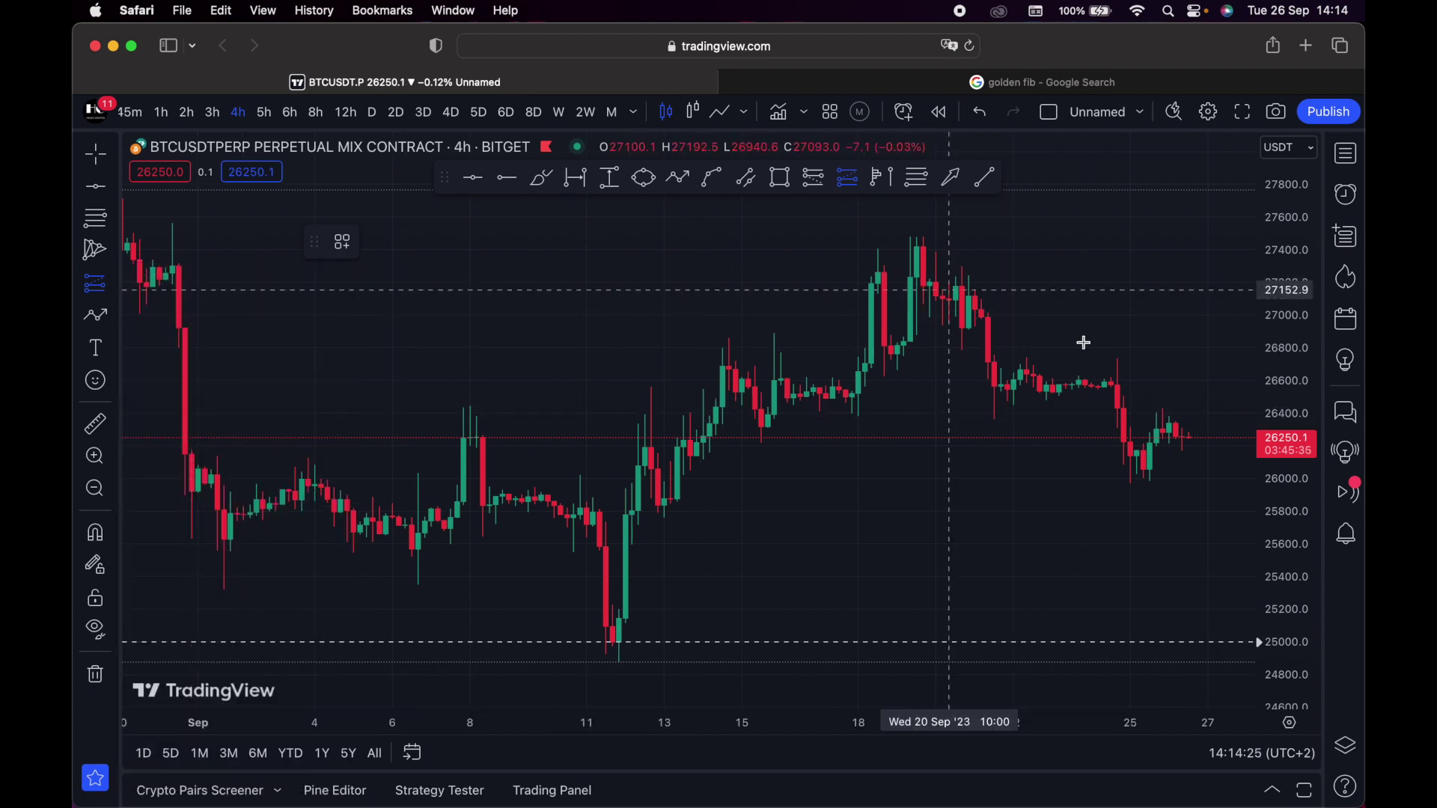
{"action": "left_click", "coordinate": [1193, 439]}
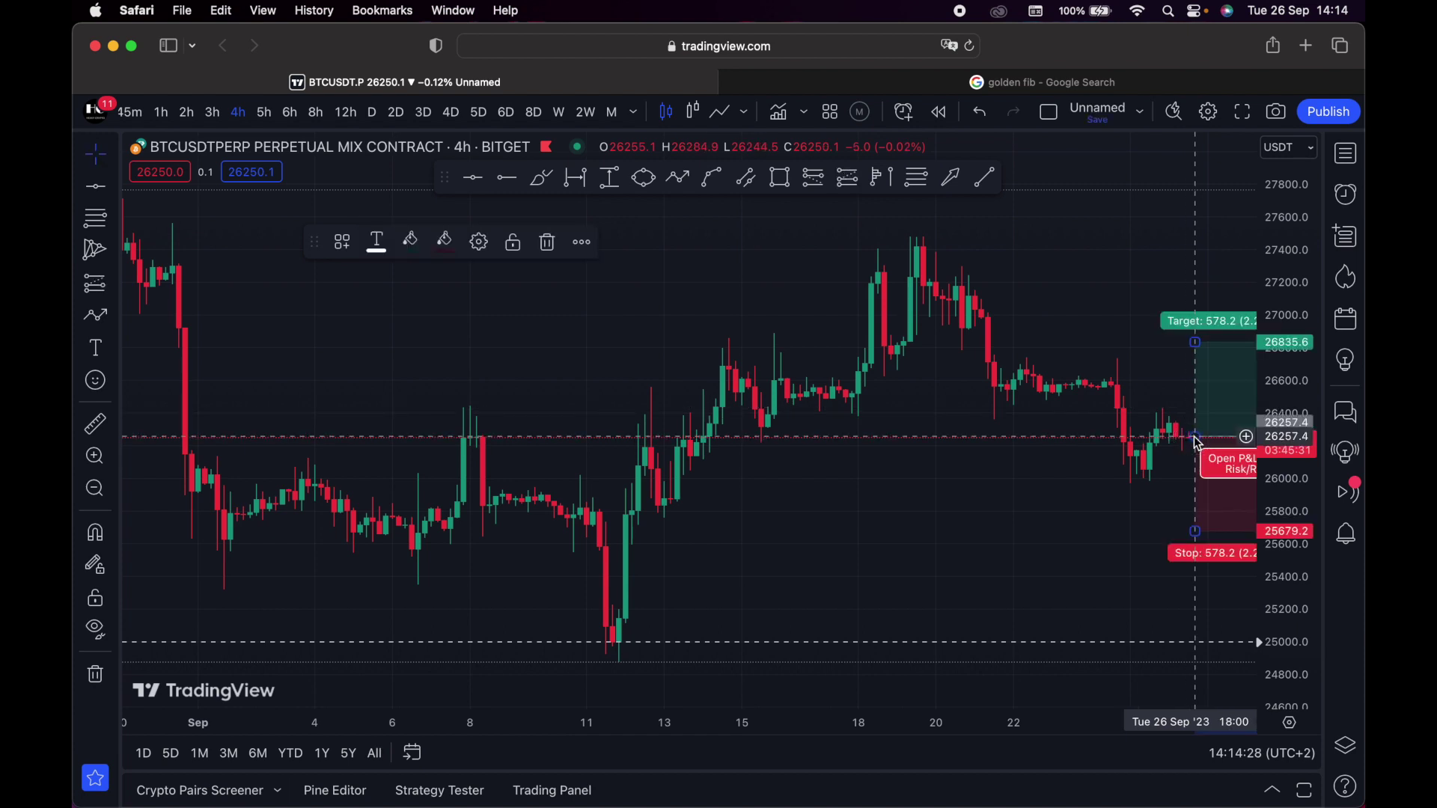
{"action": "left_click_drag", "start_coordinate": [1029, 477], "coordinate": [778, 500]}
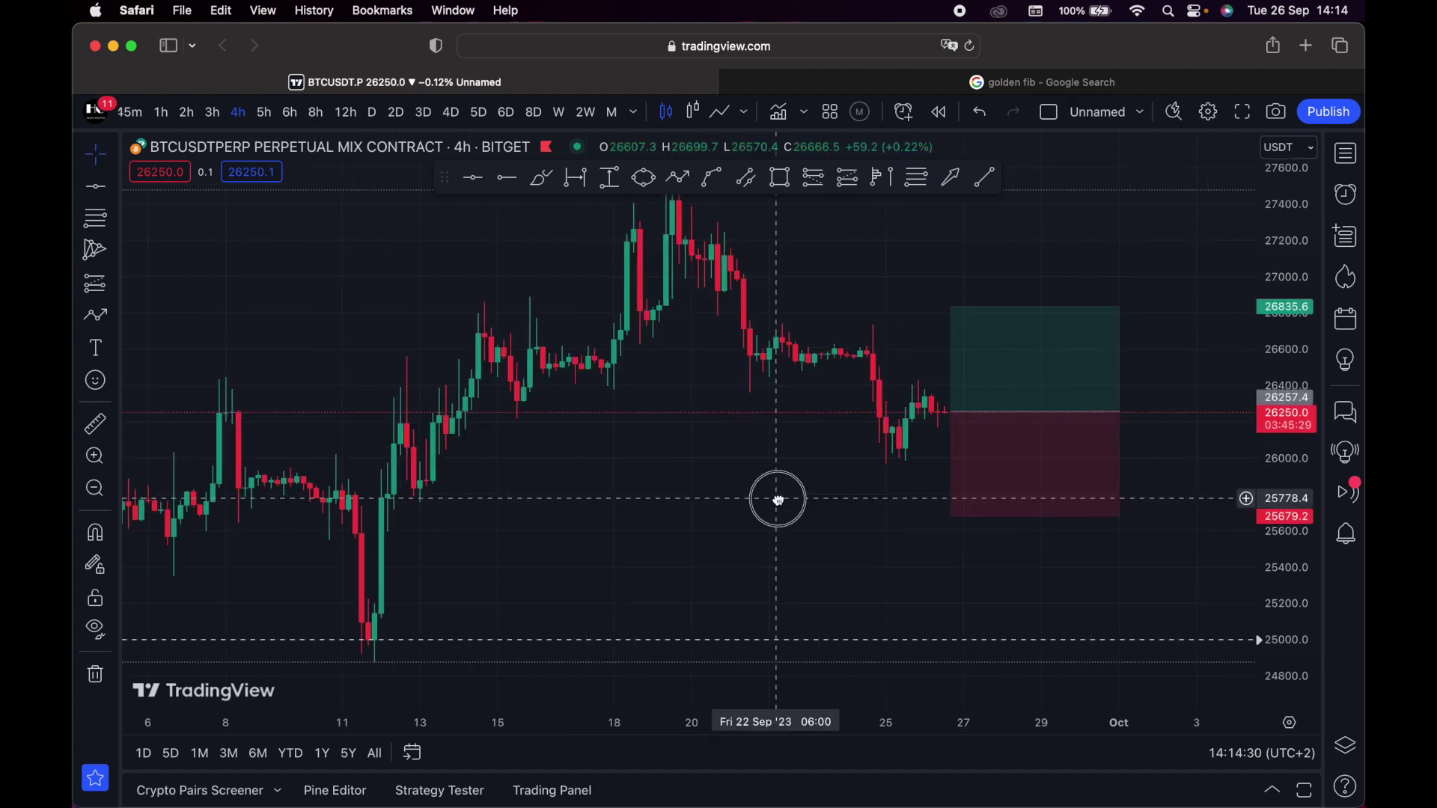
Extend the long position's target to about 27292 and its stop to about 25229, and delete the position
{"action": "left_click", "coordinate": [947, 515]}
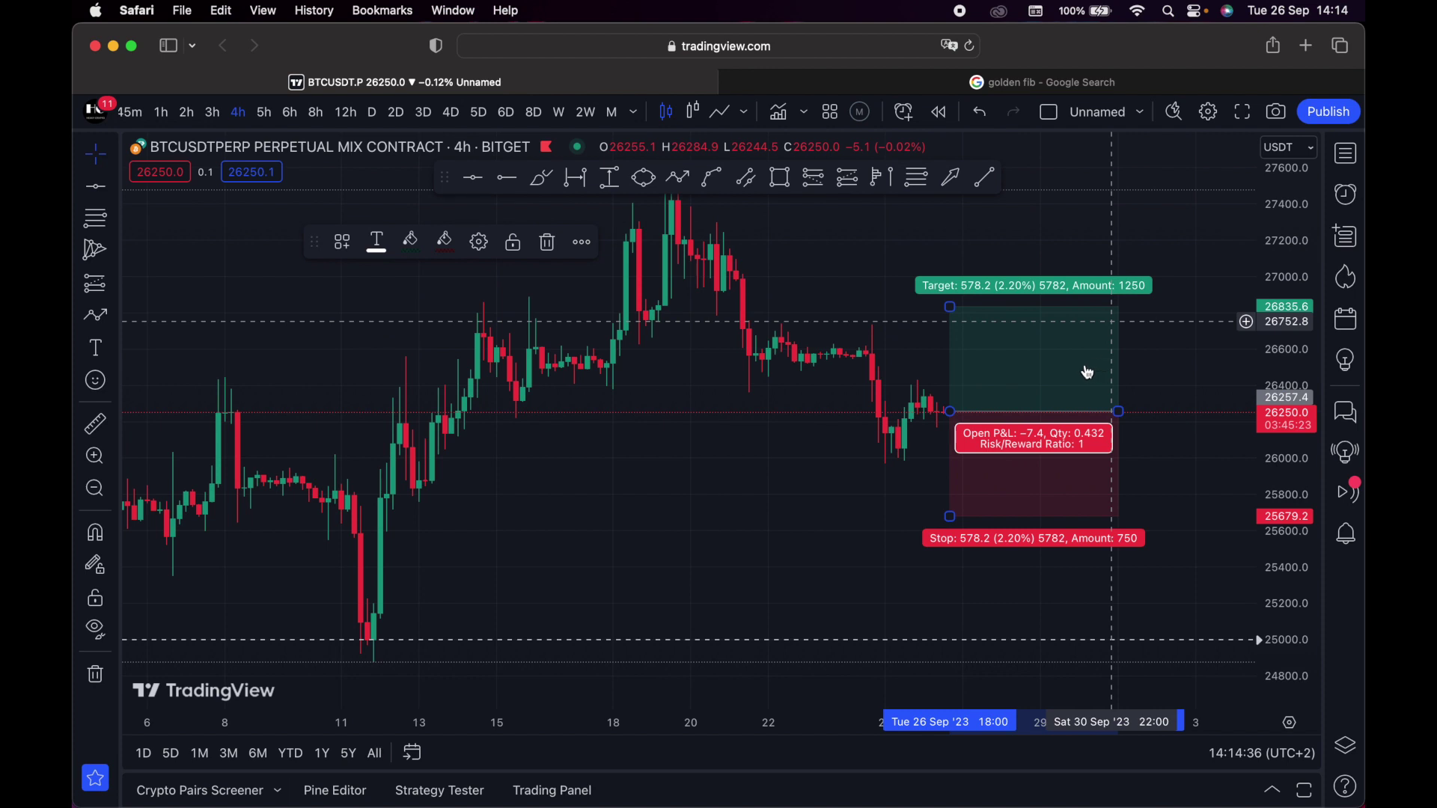
{"action": "key", "text": "super+z"}
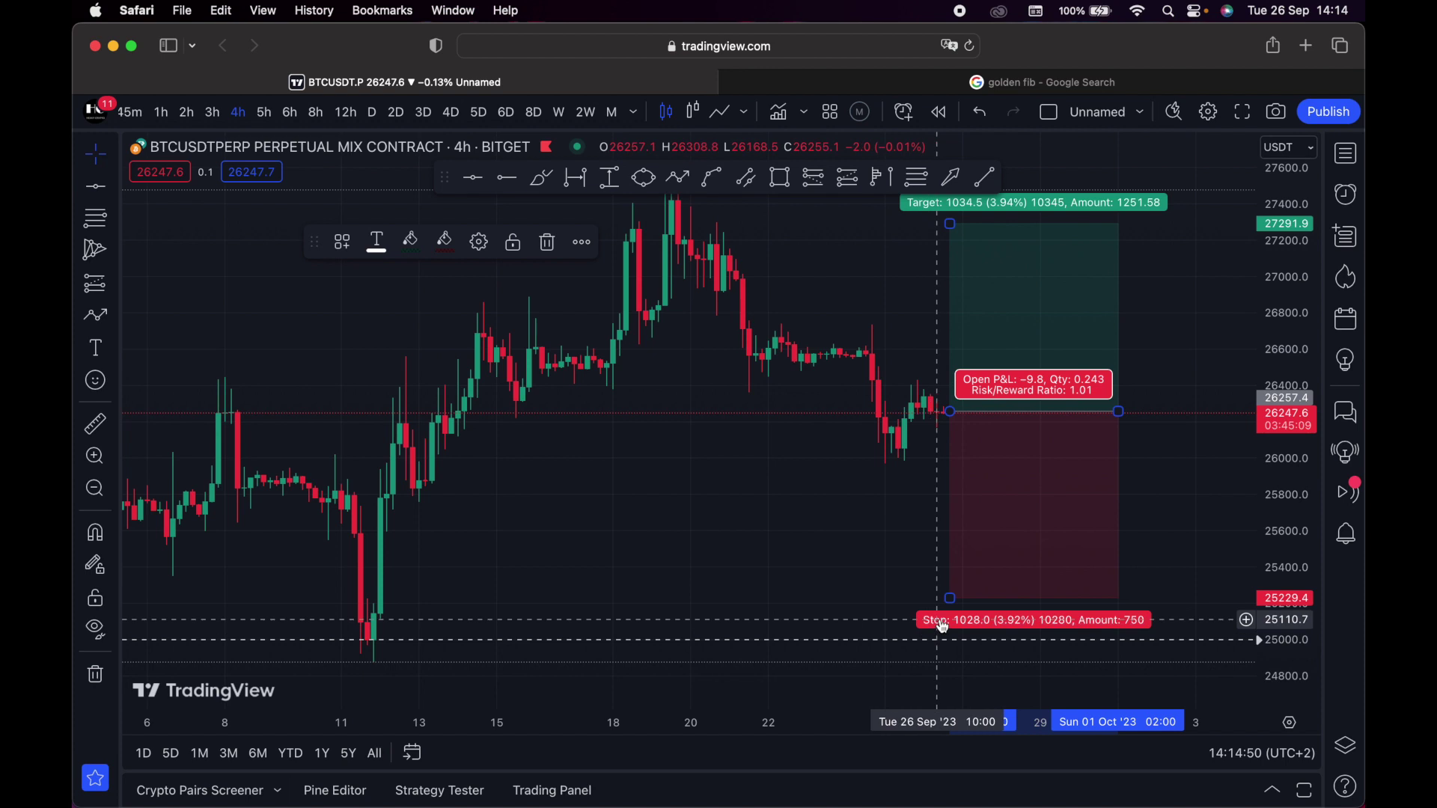
{"action": "key", "text": "Delete"}
Place a Short Position projection near the current price just after the latest candle, and delete it
{"action": "left_click", "coordinate": [112, 283]}
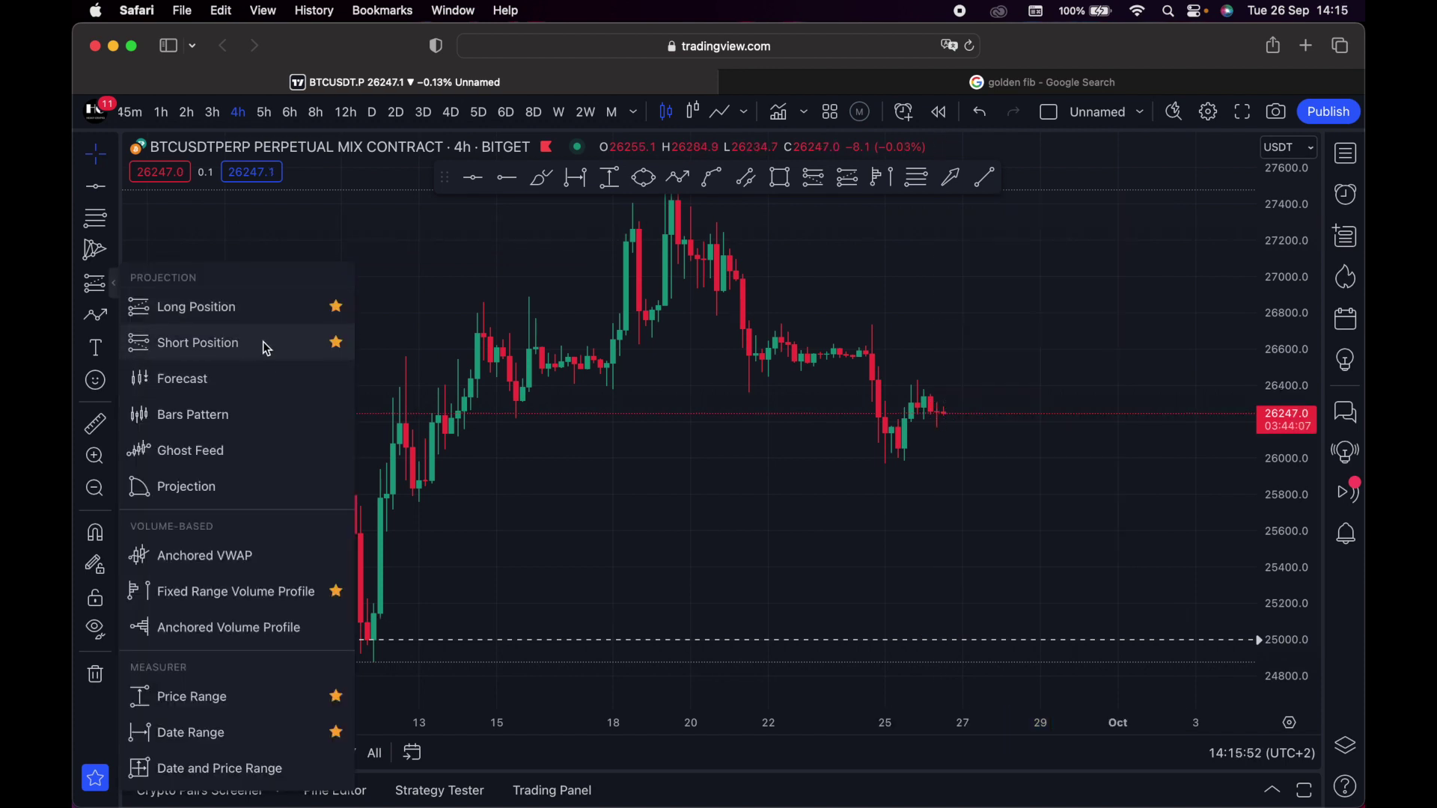
{"action": "left_click", "coordinate": [263, 345]}
{"action": "left_click", "coordinate": [969, 416]}
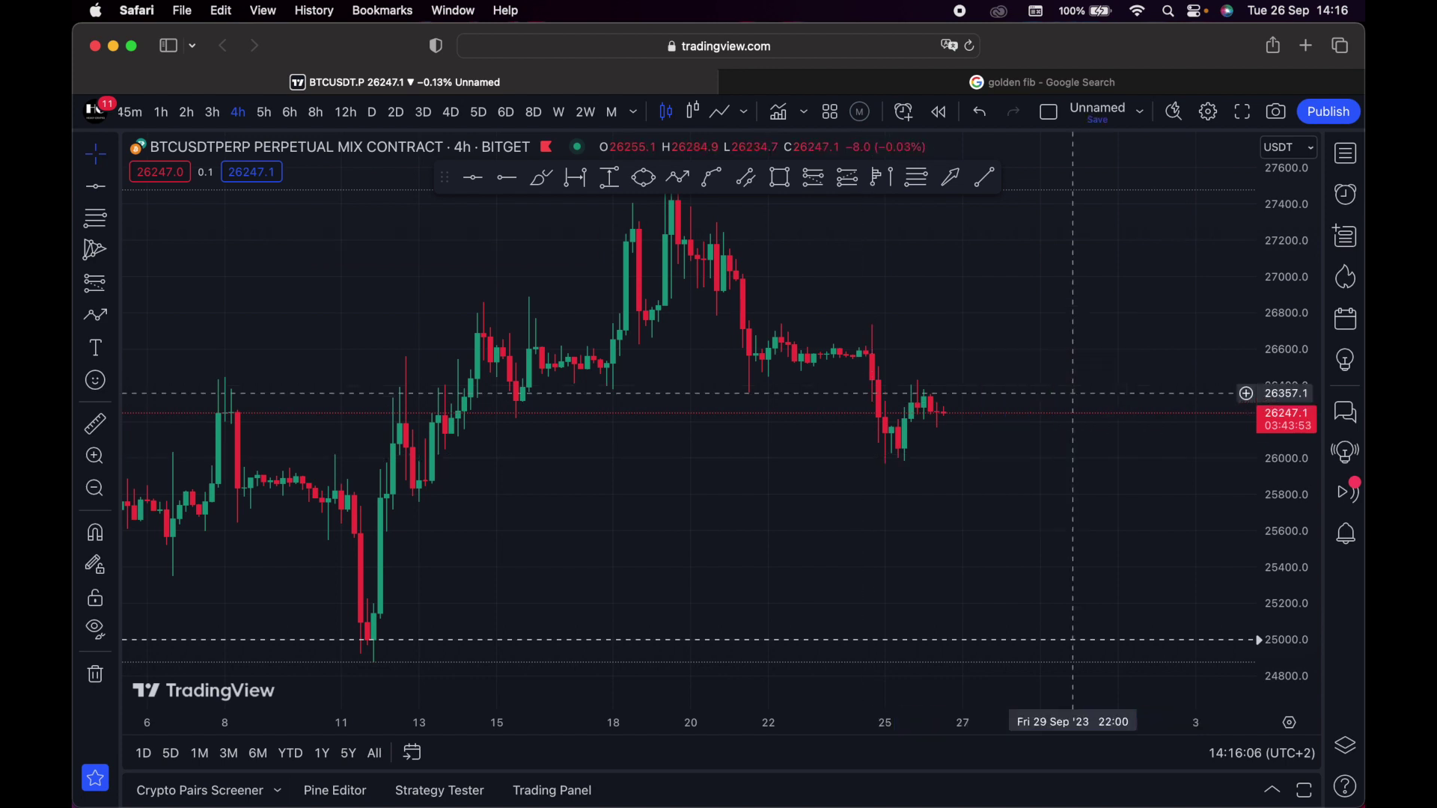
{"action": "key", "text": "Delete"}
Draw a Fixed Range Volume Profile from 12 September 18:00 to the latest candle on 26 September
{"action": "left_click", "coordinate": [113, 282]}
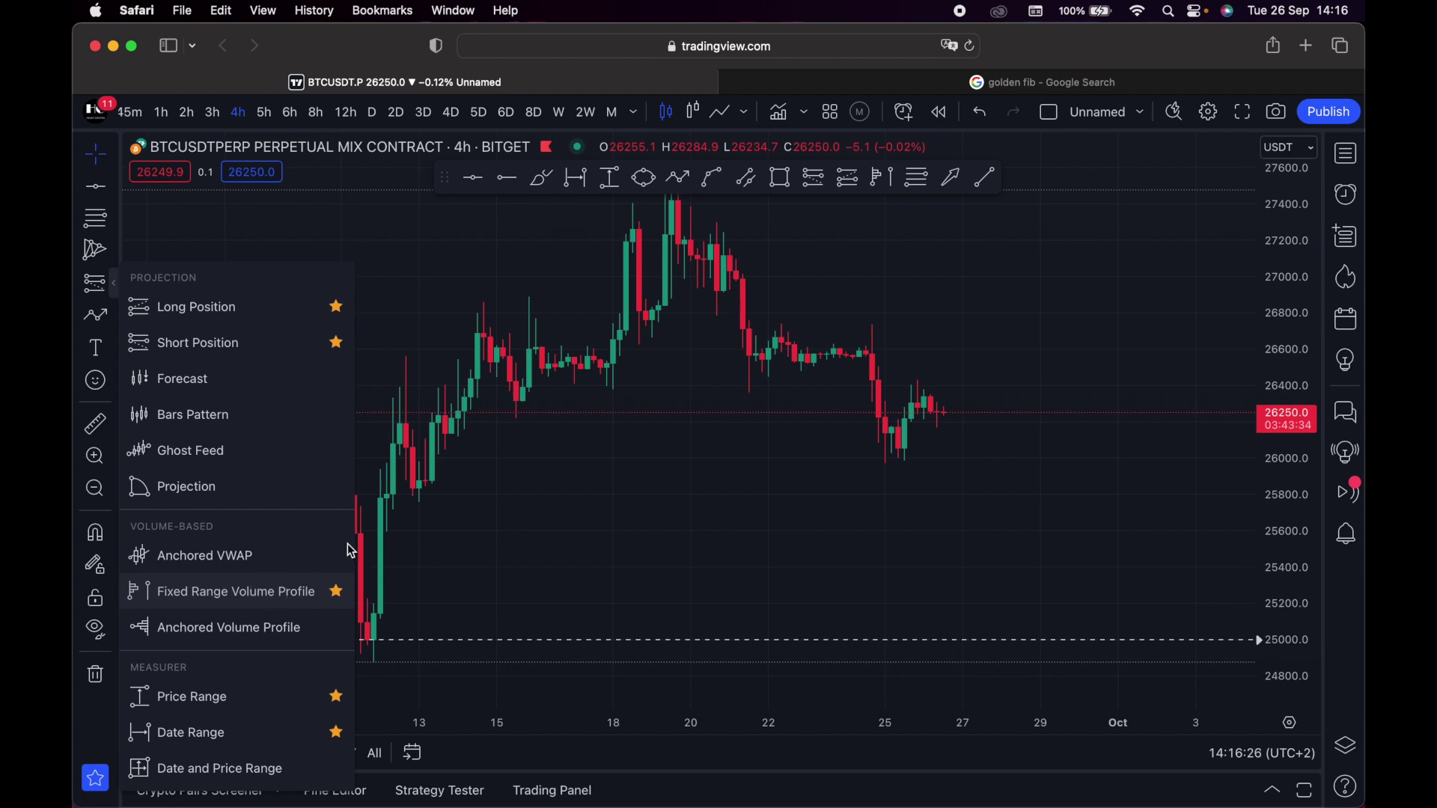
{"action": "left_click", "coordinate": [322, 591]}
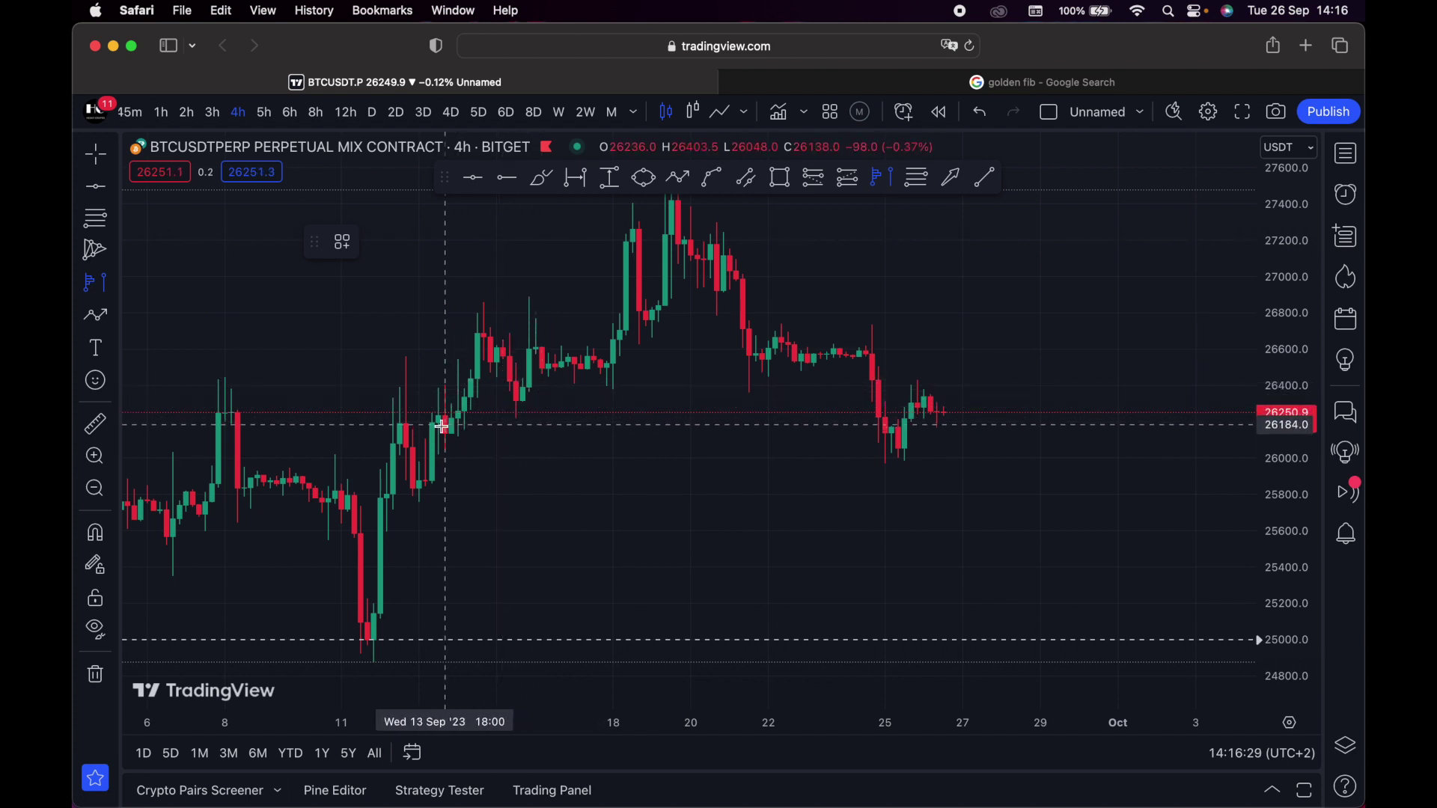
{"action": "left_click", "coordinate": [406, 420]}
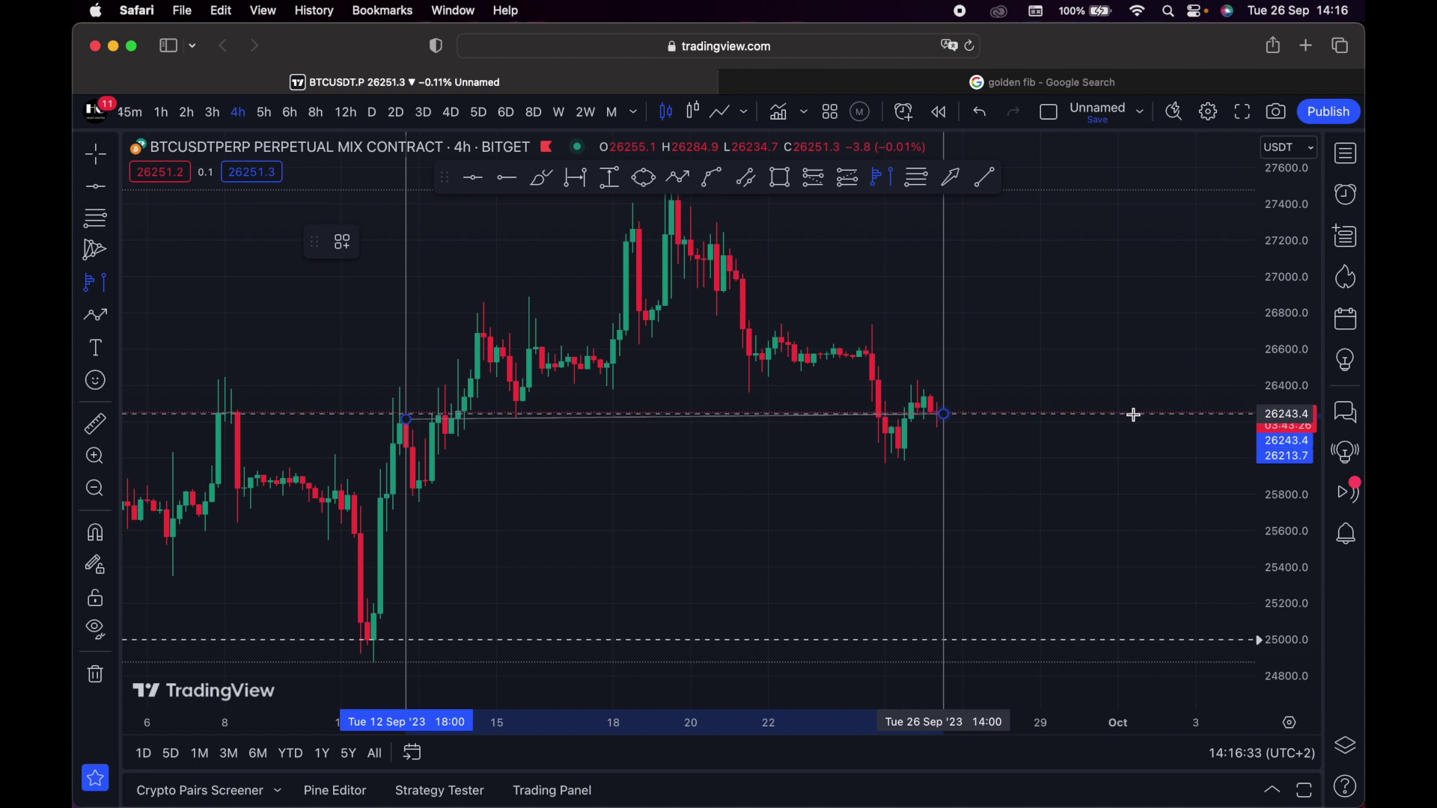
{"action": "left_click", "coordinate": [946, 419]}
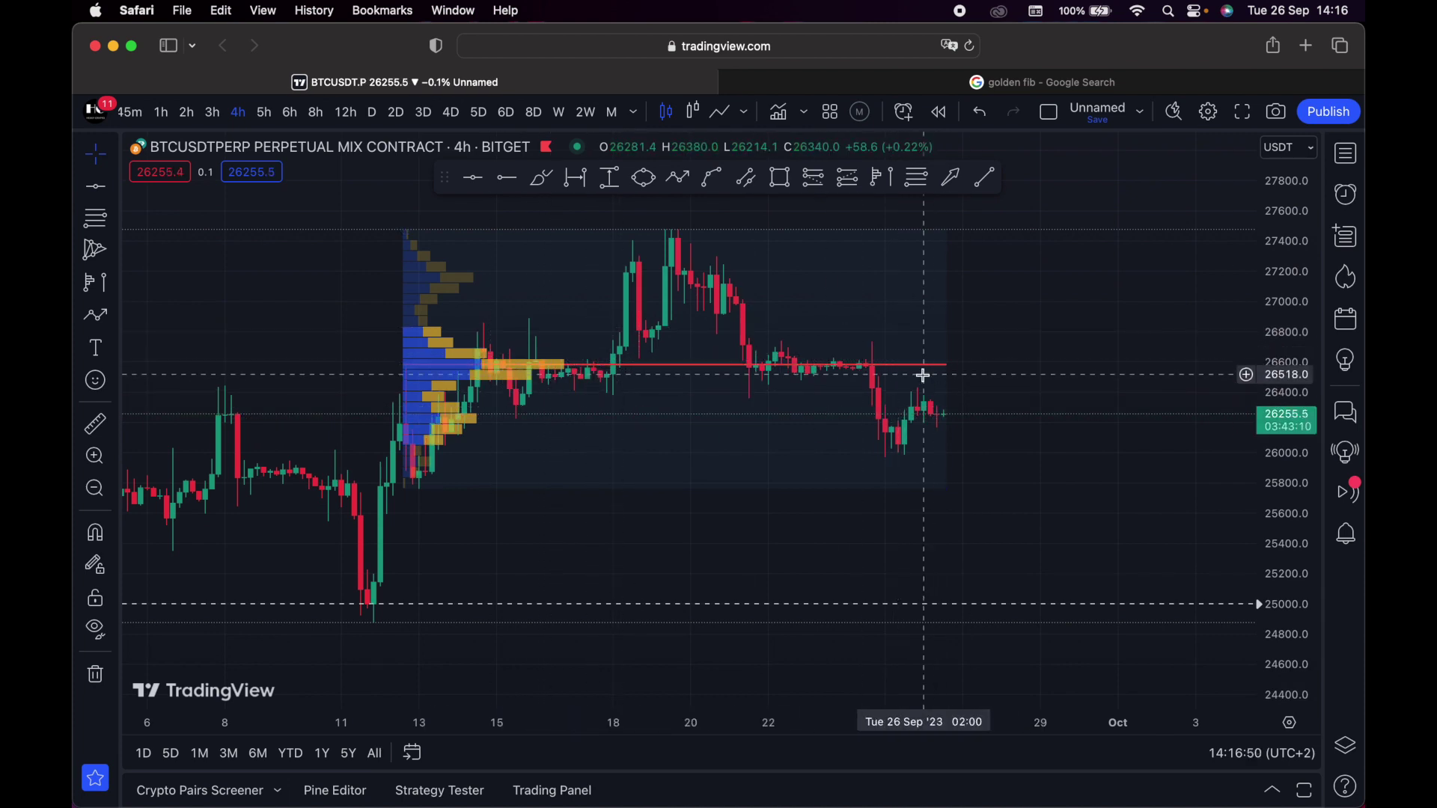
Delete the fixed range volume profile from the chart
{"action": "left_click", "coordinate": [949, 374]}
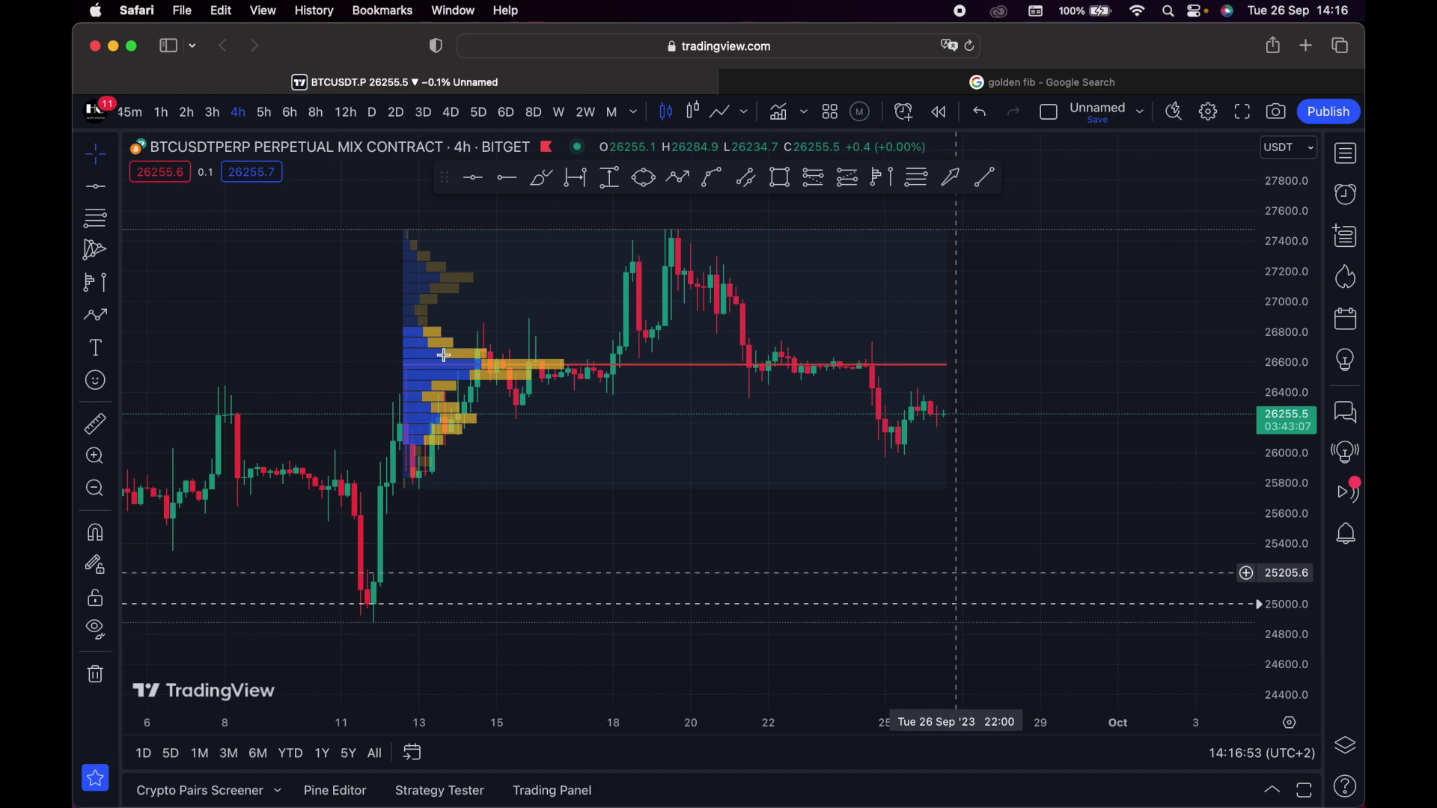
{"action": "left_click", "coordinate": [458, 378]}
{"action": "key", "text": "Delete"}
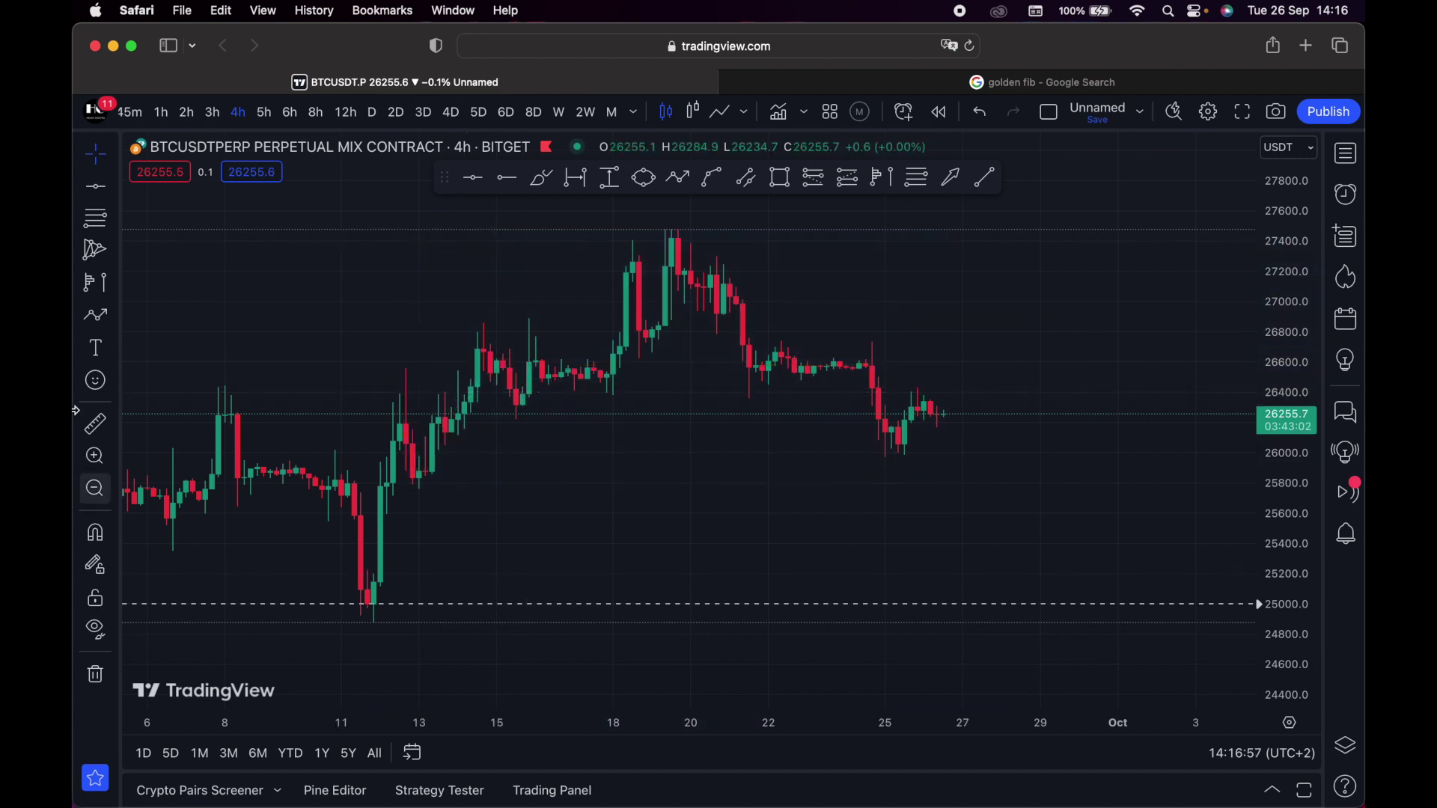
Measure the rise with a Price Range from about 24867 at the 11 September low to about 27438 on 19 September
{"action": "left_click", "coordinate": [112, 284]}
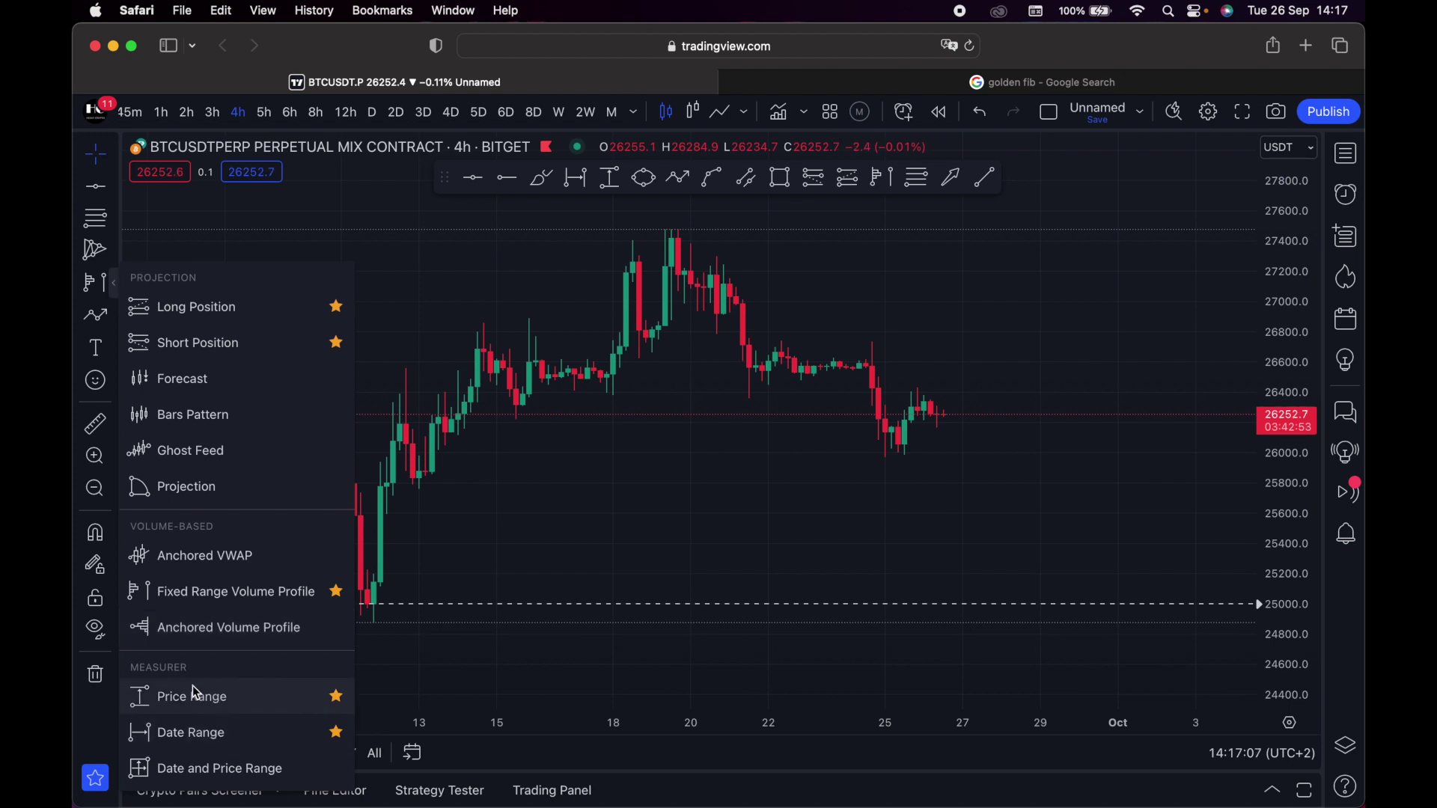
{"action": "left_click", "coordinate": [217, 704]}
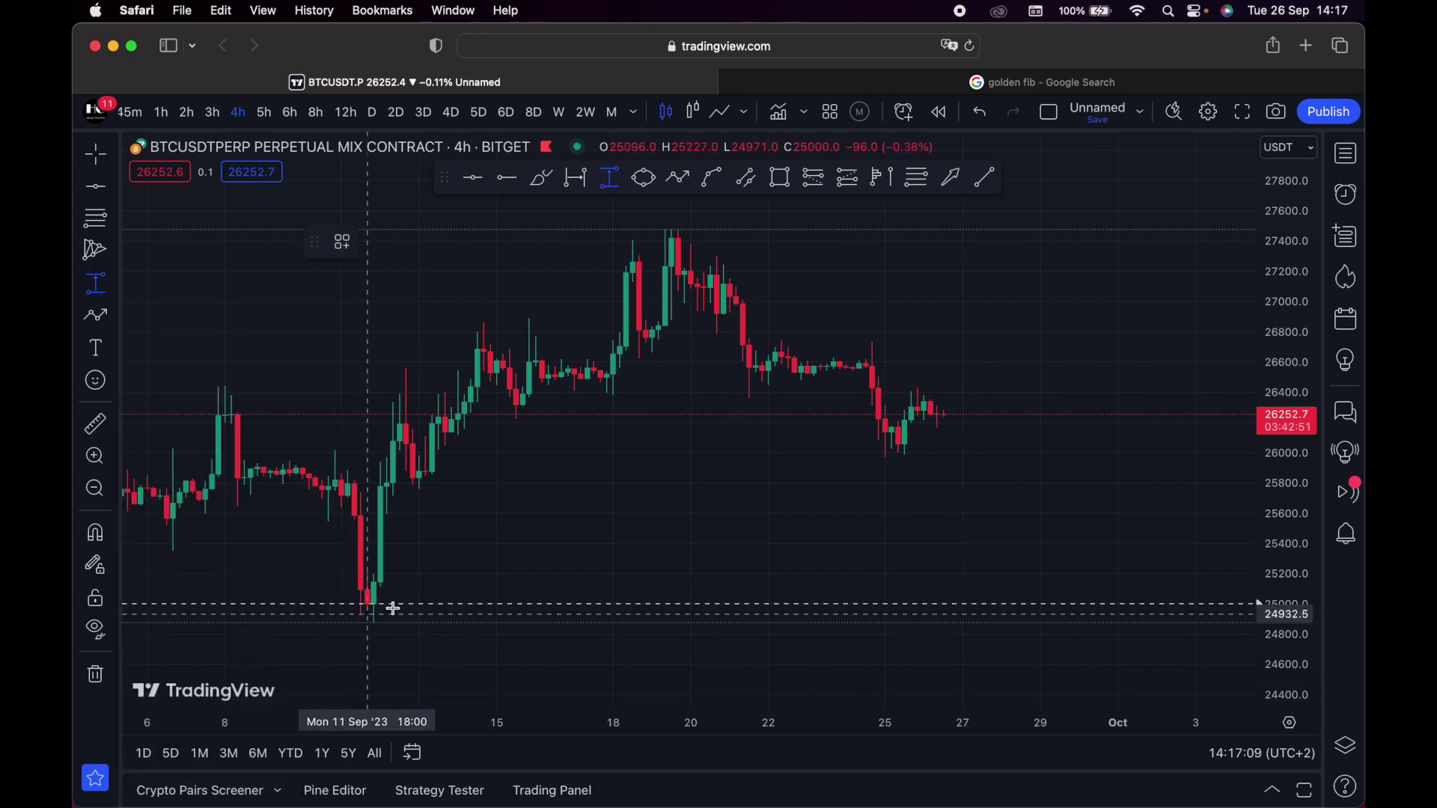
{"action": "left_click", "coordinate": [373, 624]}
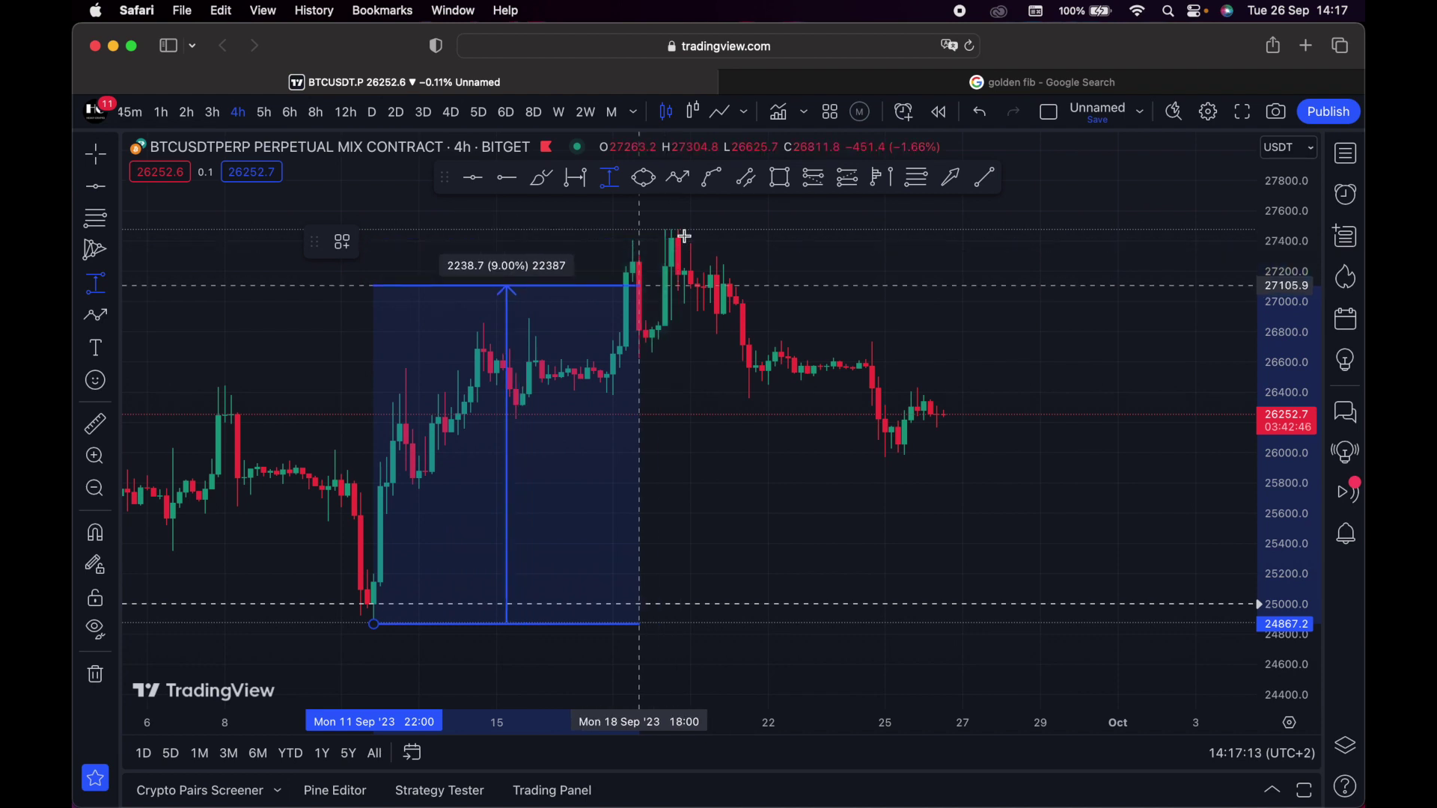
{"action": "left_click", "coordinate": [686, 235]}
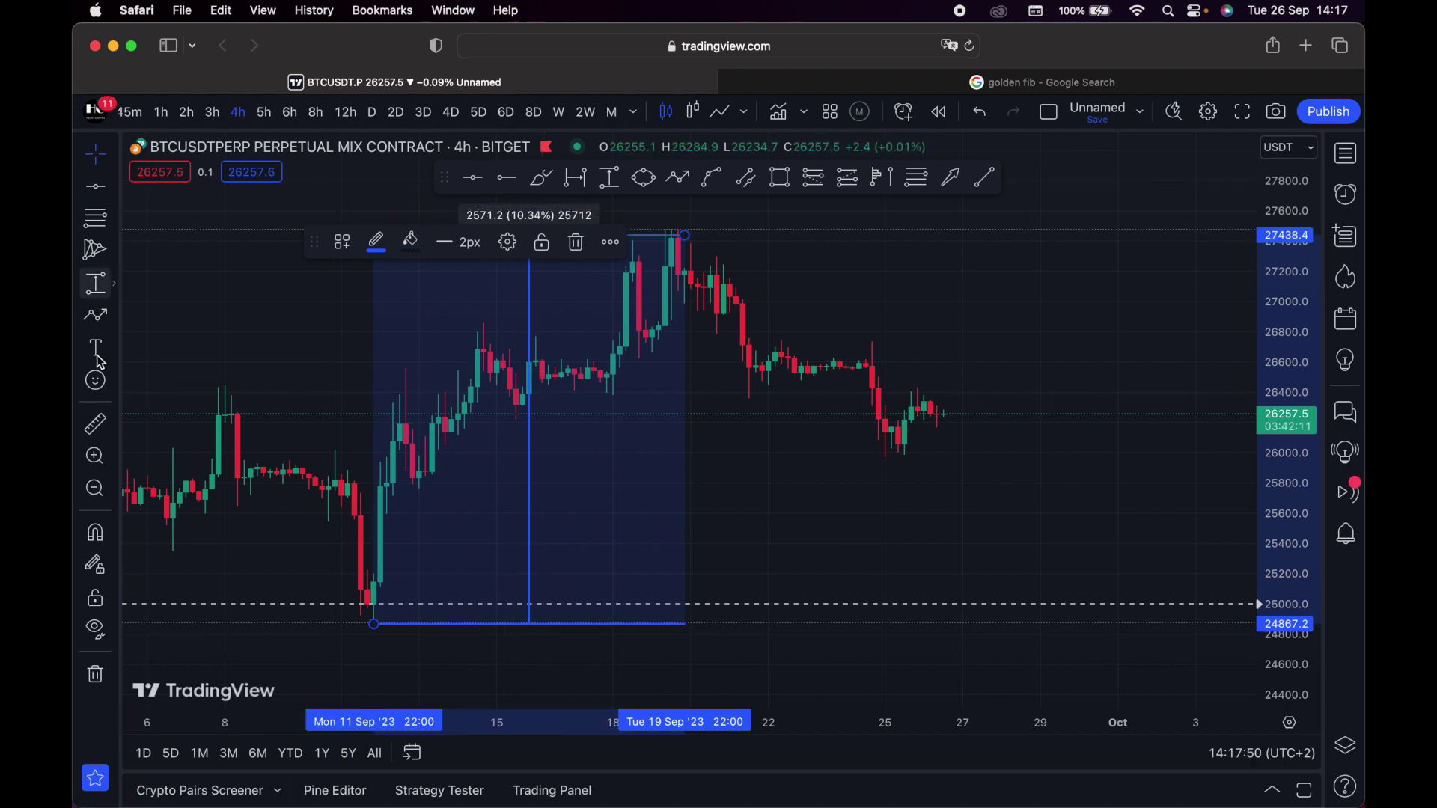
Switch the chart to the daily interval and draw a Date Range from the 17 August candle to the 26 September candle
{"action": "left_click", "coordinate": [114, 323]}
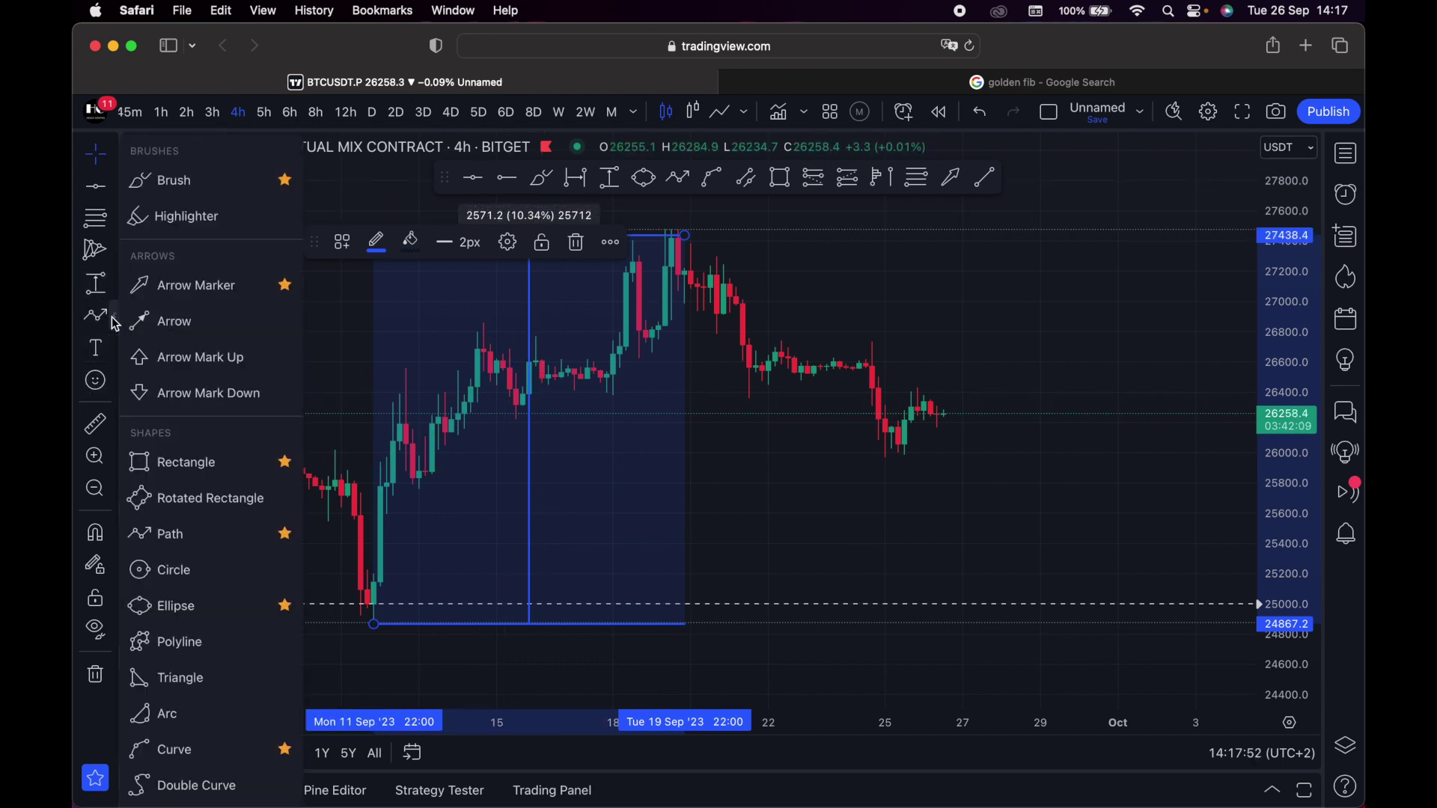
{"action": "left_click", "coordinate": [114, 283]}
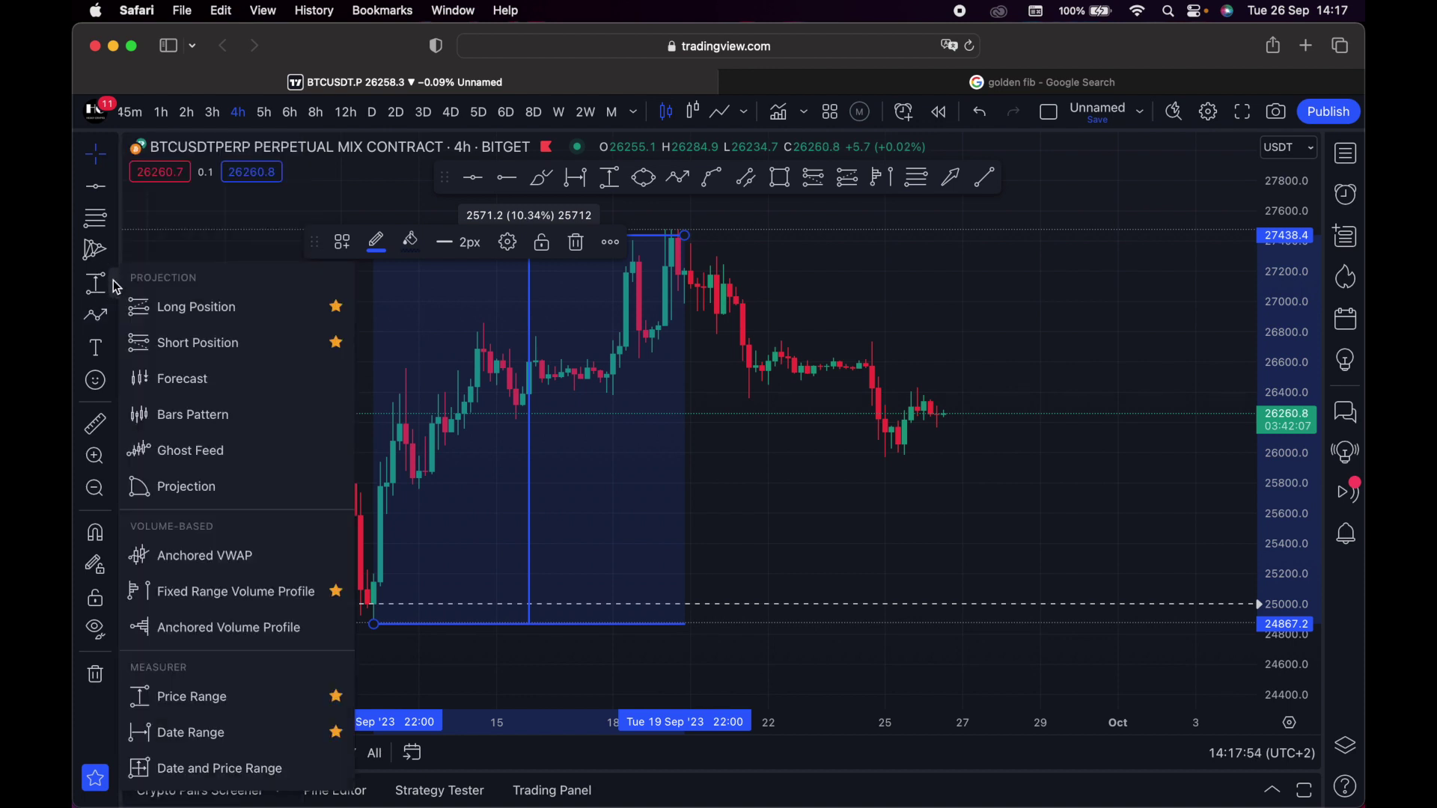
{"action": "left_click", "coordinate": [210, 732]}
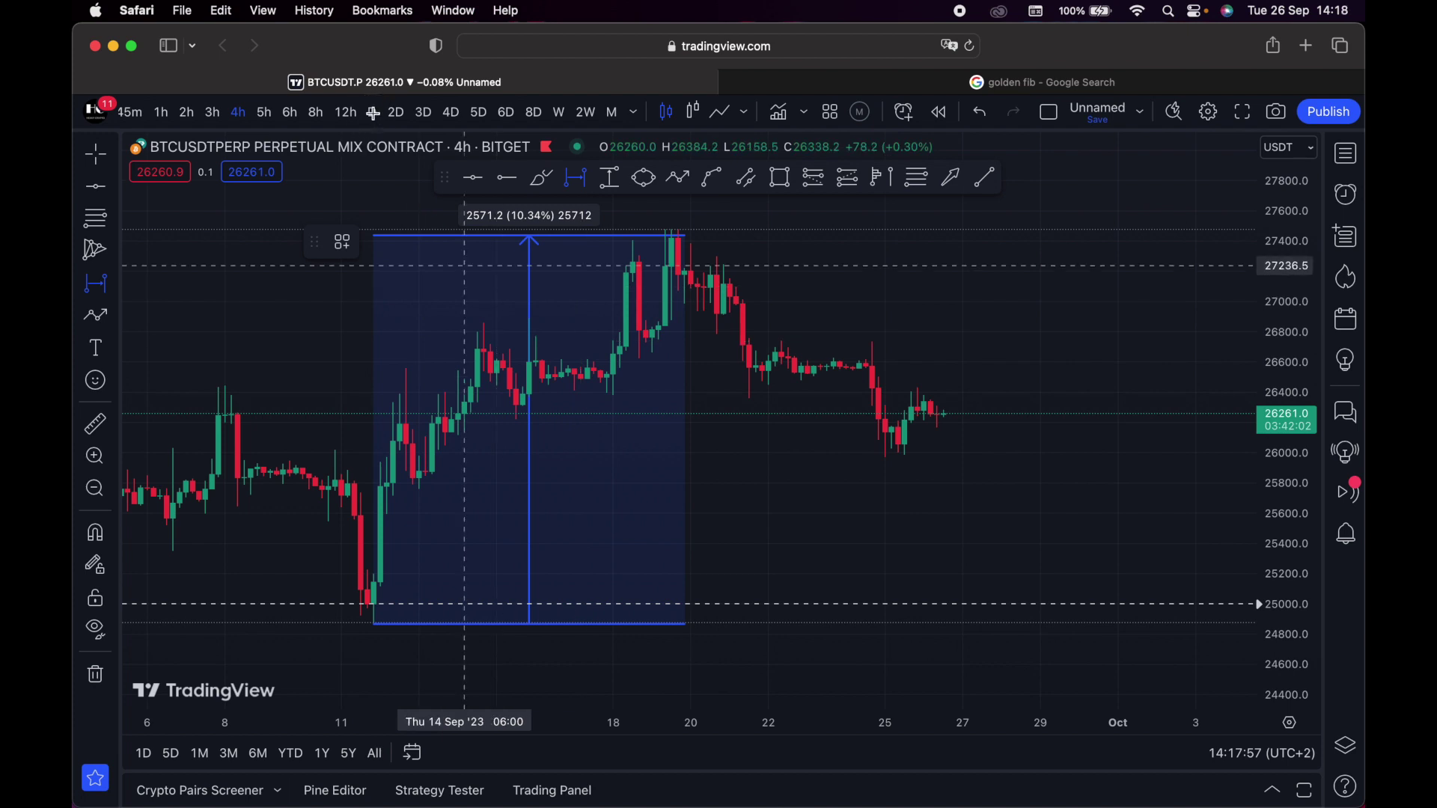
{"action": "left_click_drag", "start_coordinate": [1306, 434], "coordinate": [1306, 569]}
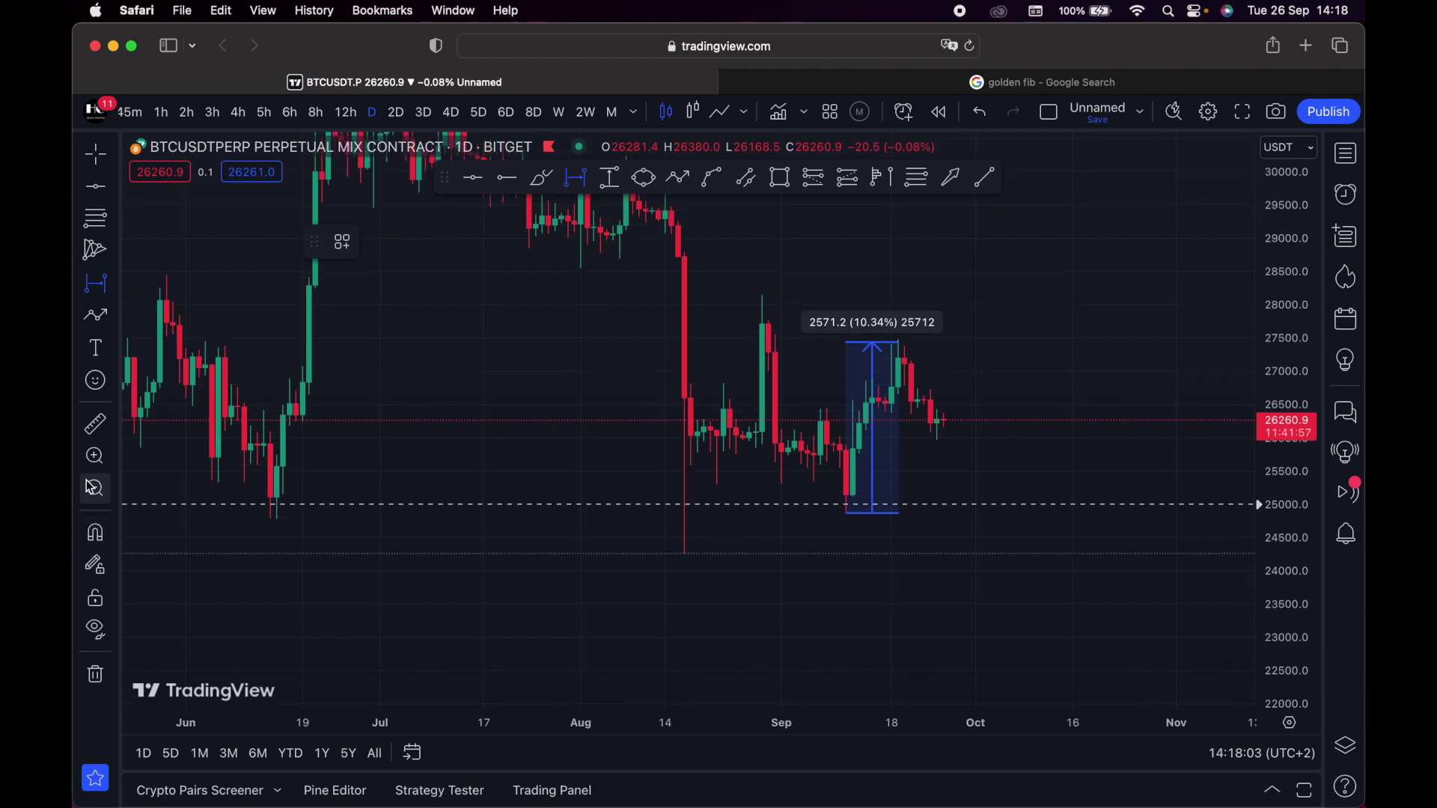
{"action": "left_click", "coordinate": [104, 290]}
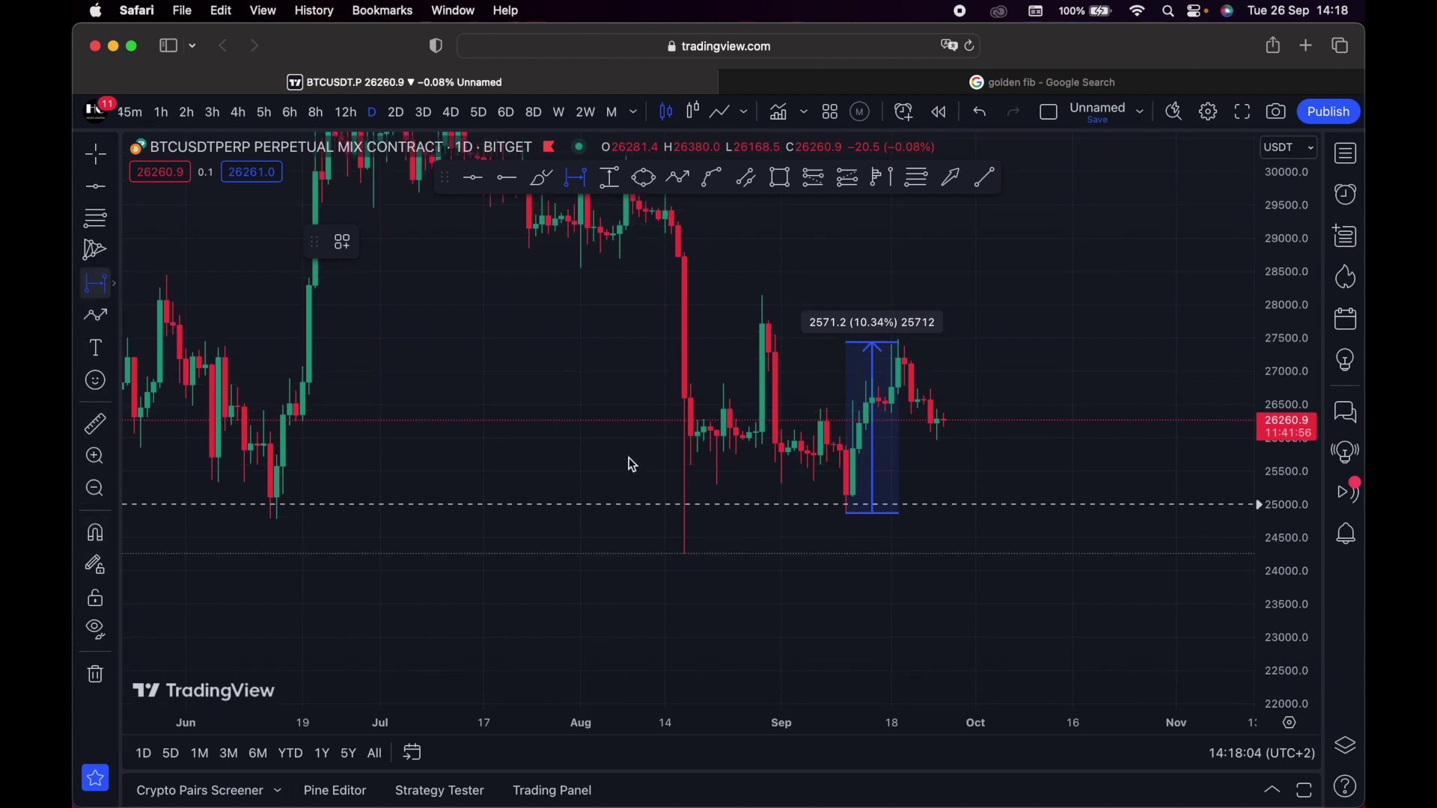
{"action": "left_click", "coordinate": [685, 445]}
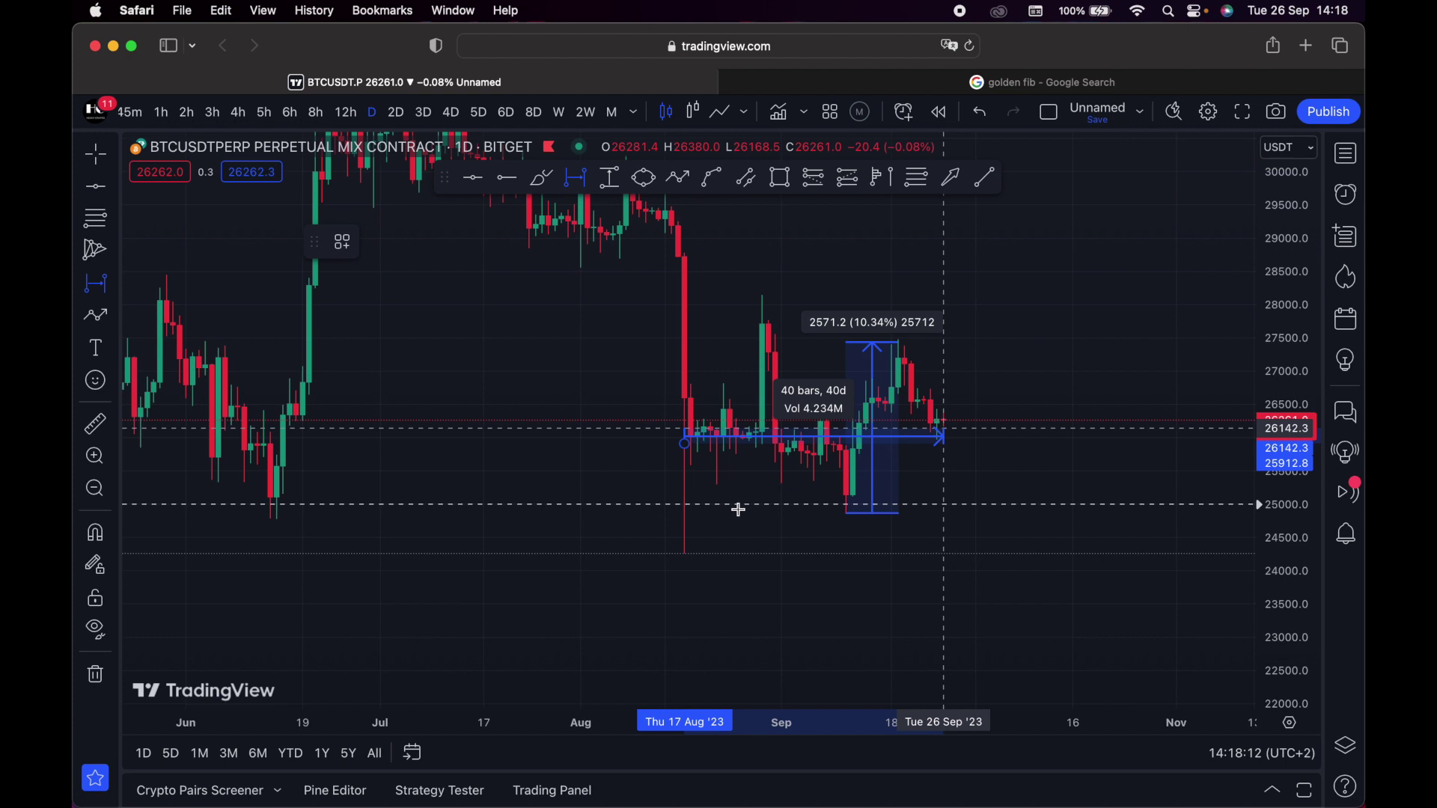
{"action": "left_click", "coordinate": [943, 428]}
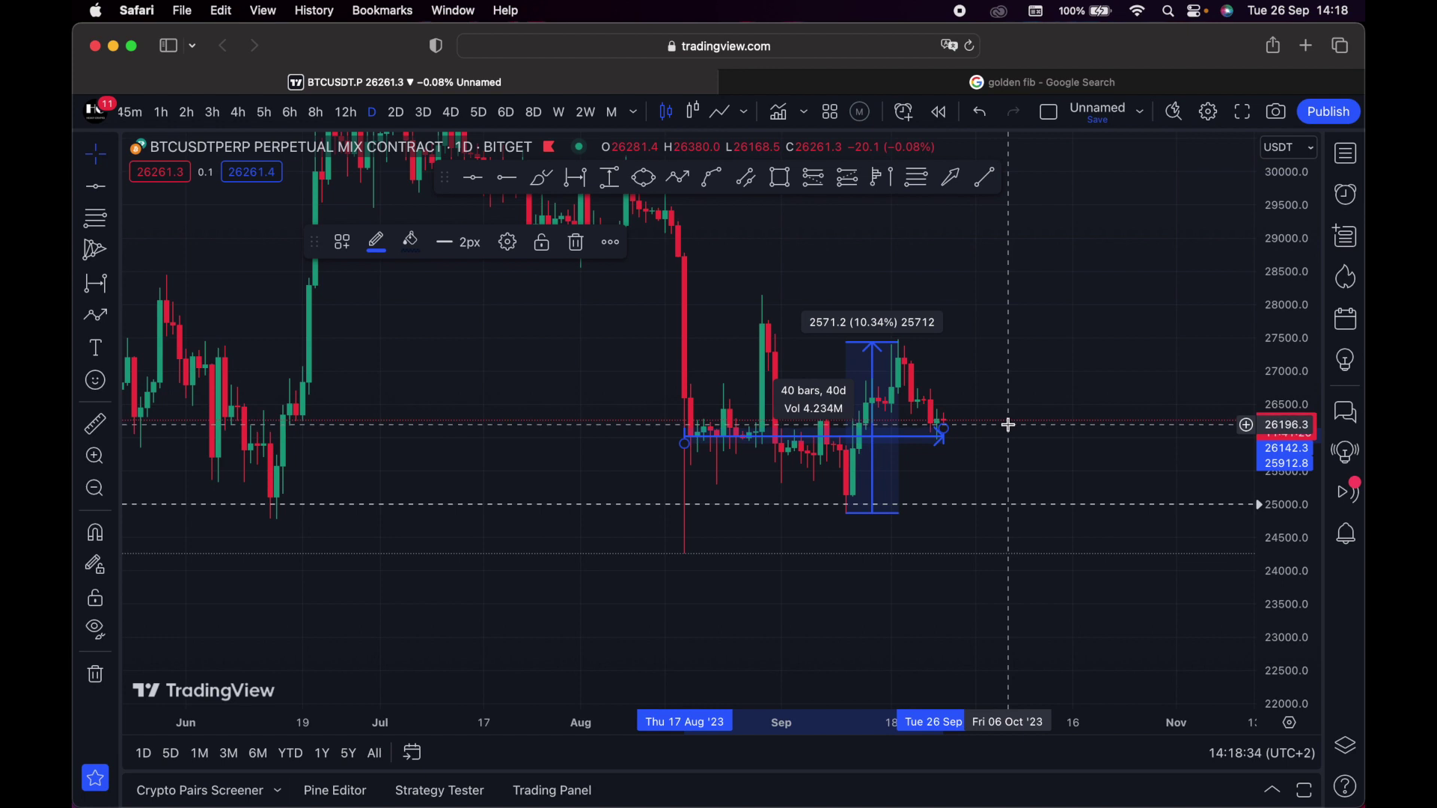
Delete the price range and date range drawings from the chart
{"action": "left_click", "coordinate": [872, 477]}
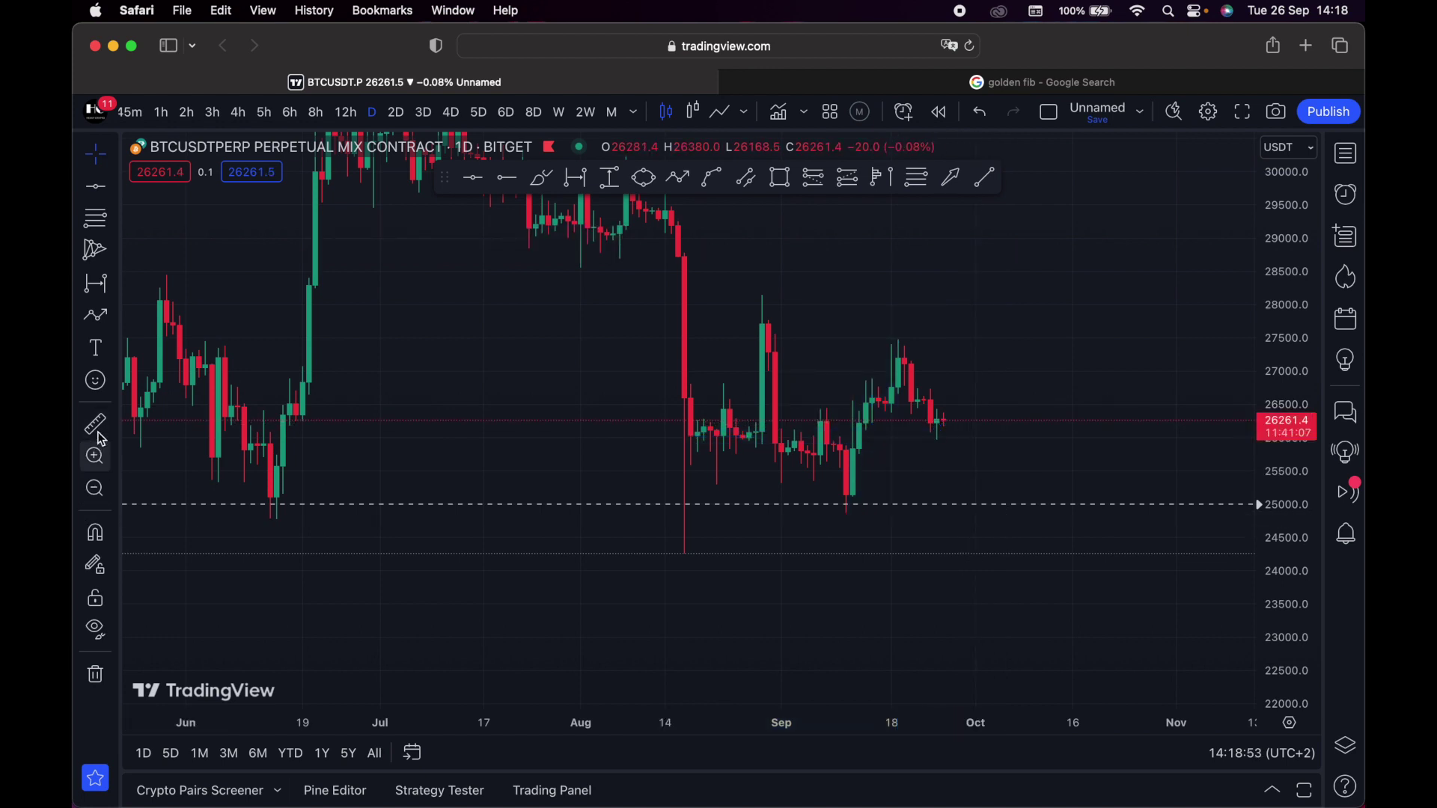
Brush a double-headed line at about 27400 across mid-August to mid-September, and freehand loops around the candles below it
{"action": "left_click", "coordinate": [116, 292]}
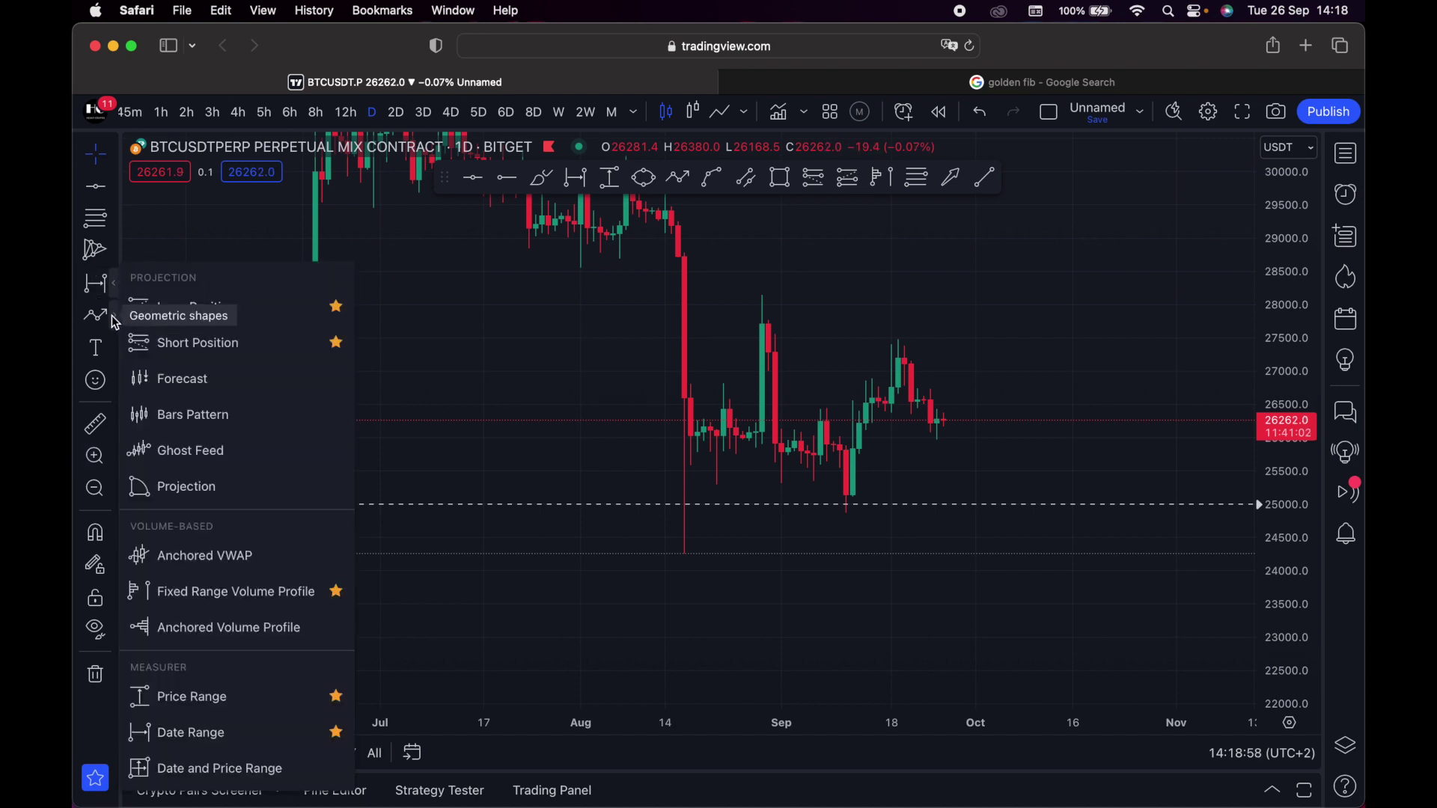
{"action": "left_click", "coordinate": [115, 318]}
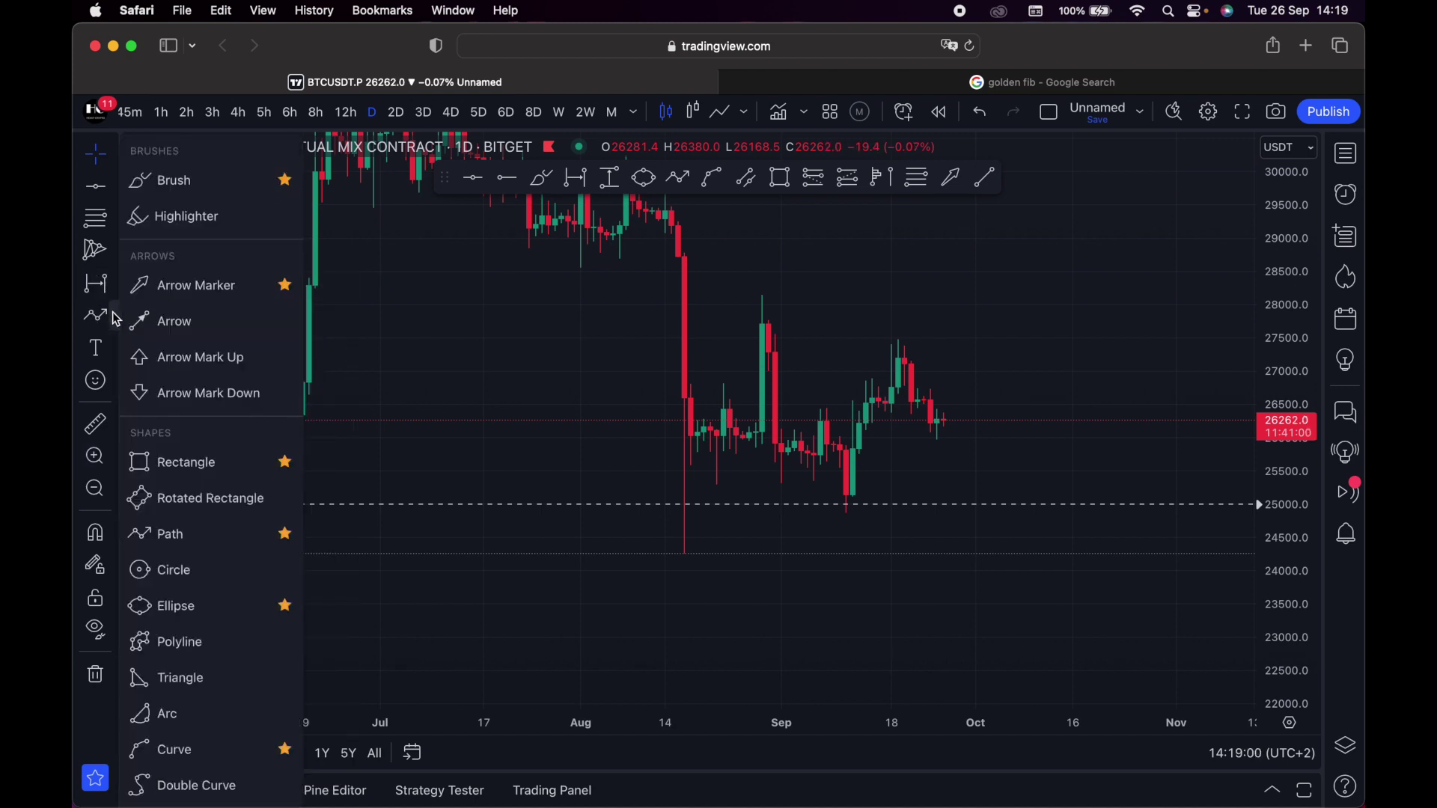
{"action": "left_click", "coordinate": [116, 319]}
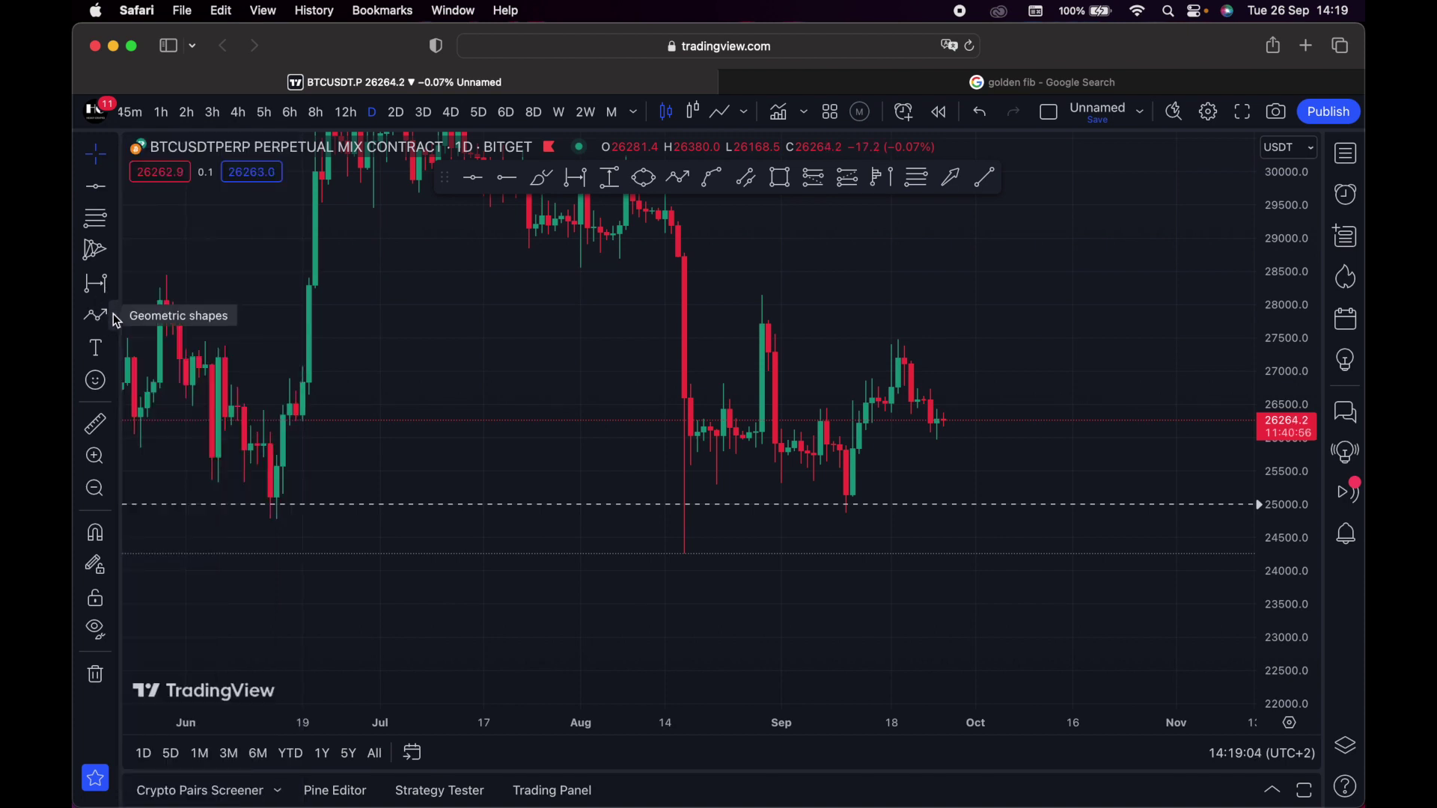
{"action": "left_click", "coordinate": [116, 319]}
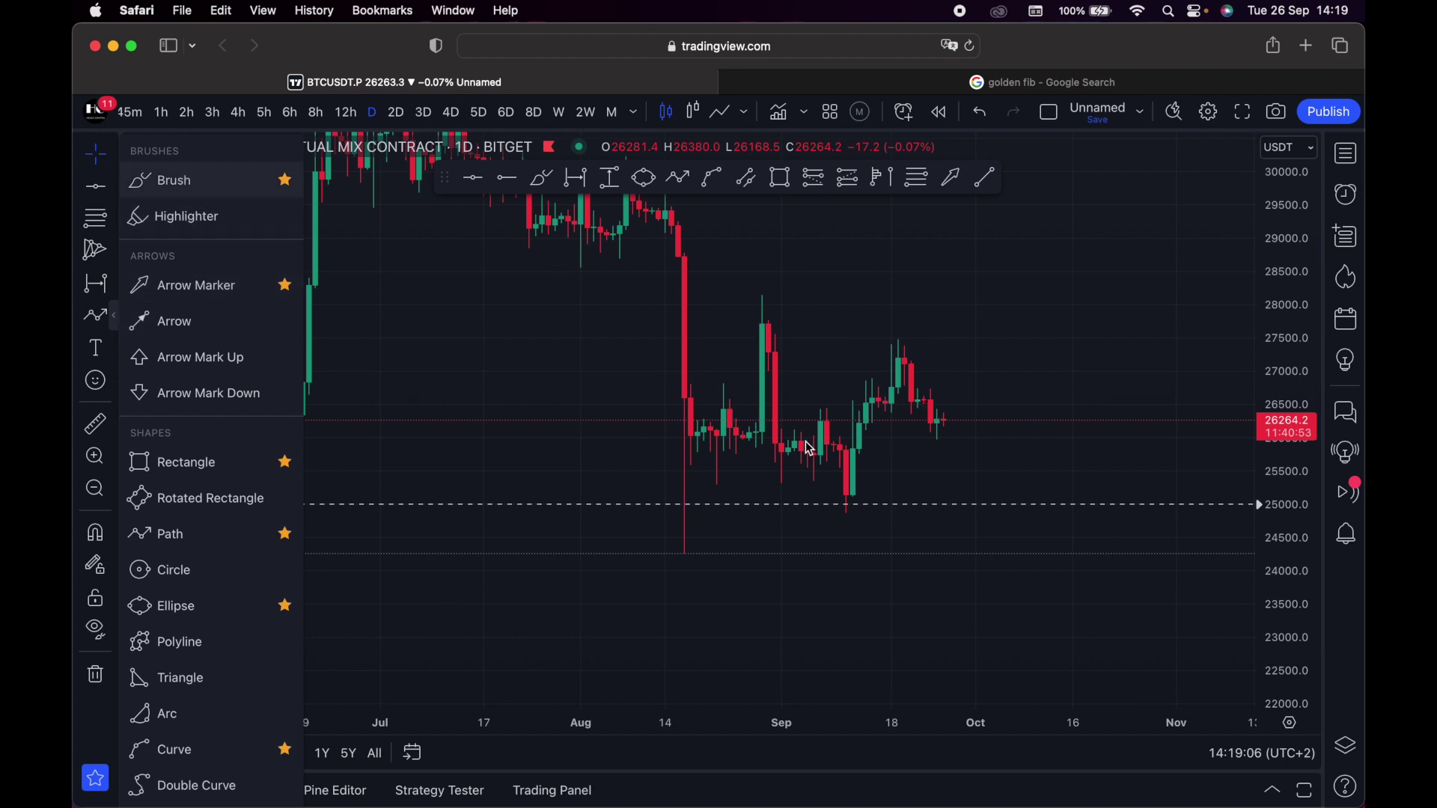
{"action": "left_click", "coordinate": [215, 181]}
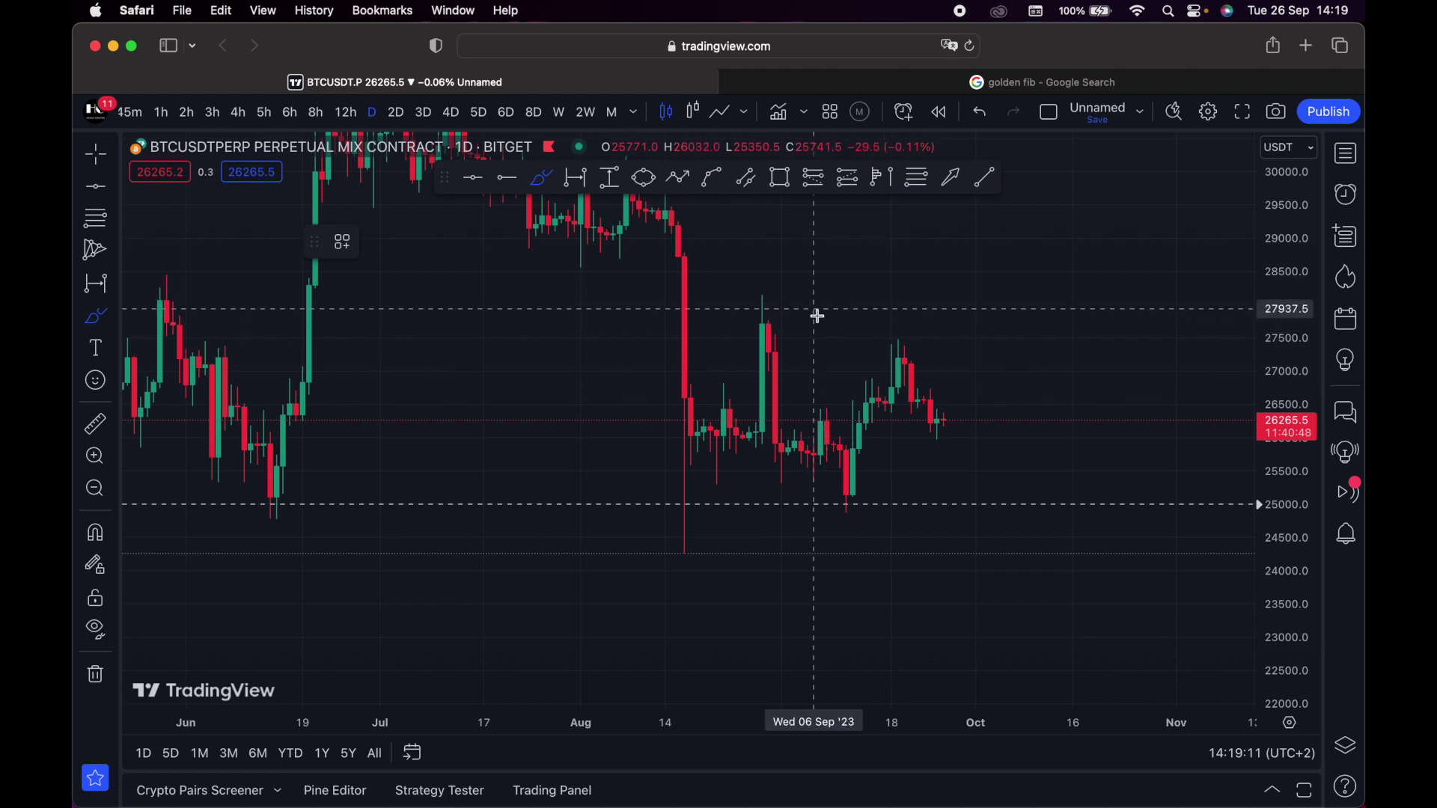
{"action": "left_click", "coordinate": [728, 334]}
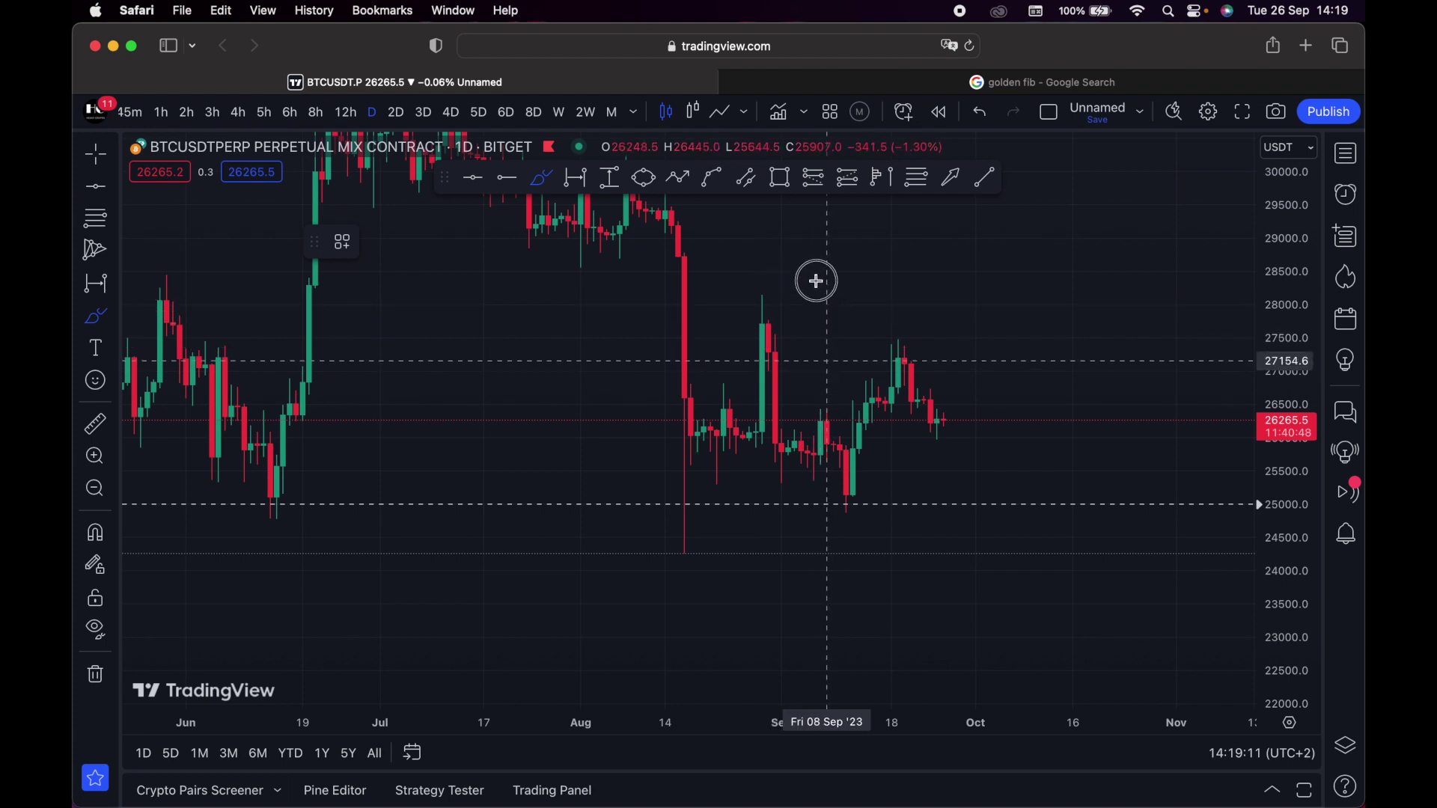
{"action": "left_click", "coordinate": [910, 349]}
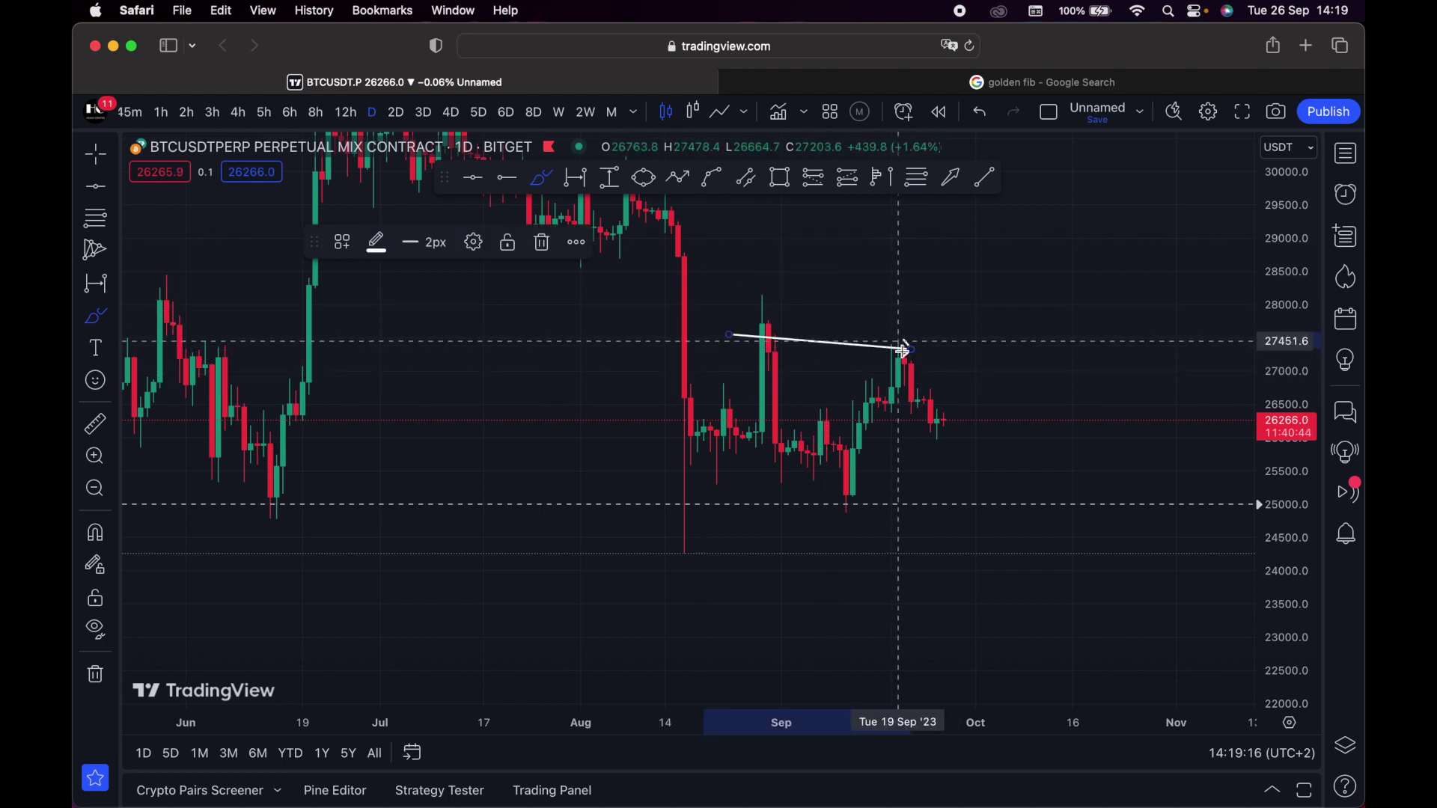
{"action": "mouse_move", "coordinate": [734, 341]}
{"action": "left_mouse_down"}
{"action": "mouse_move", "coordinate": [666, 352]}
{"action": "mouse_move", "coordinate": [678, 378]}
{"action": "mouse_move", "coordinate": [756, 410]}
{"action": "mouse_move", "coordinate": [645, 449]}
{"action": "mouse_move", "coordinate": [868, 404]}
{"action": "left_mouse_up"}
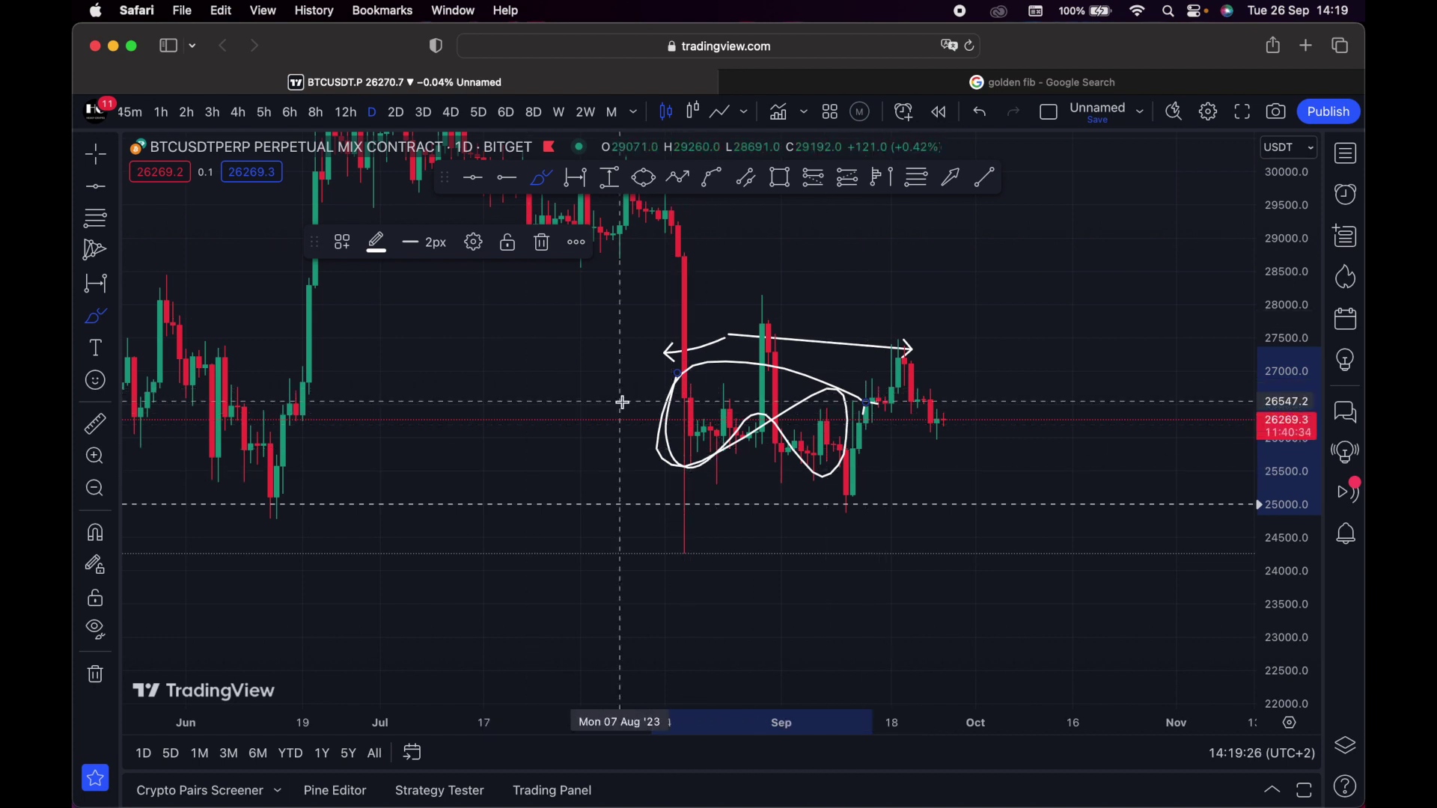
Remove the freehand brush strokes from the chart
{"action": "key", "text": "BackSpace"}
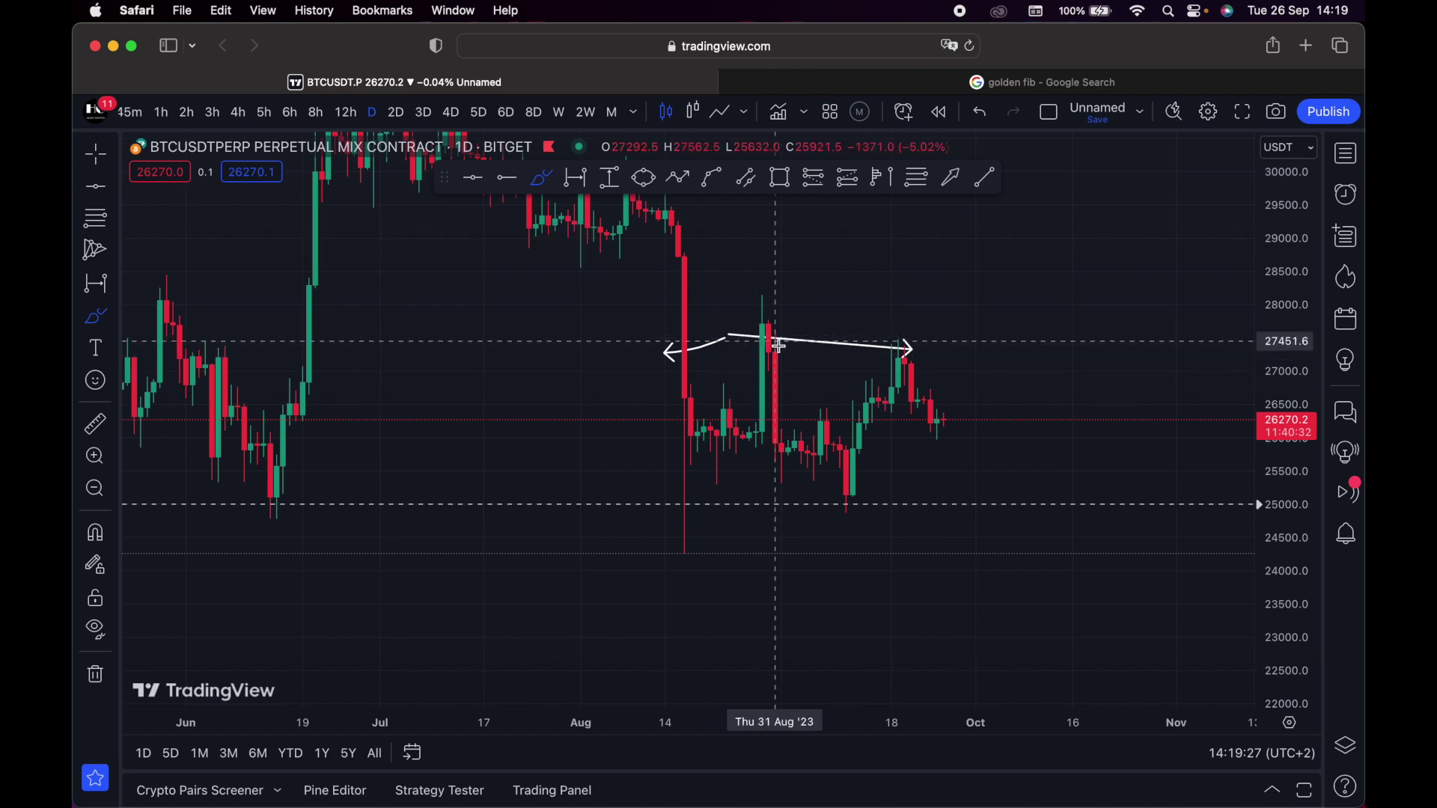
{"action": "key", "text": "super"}
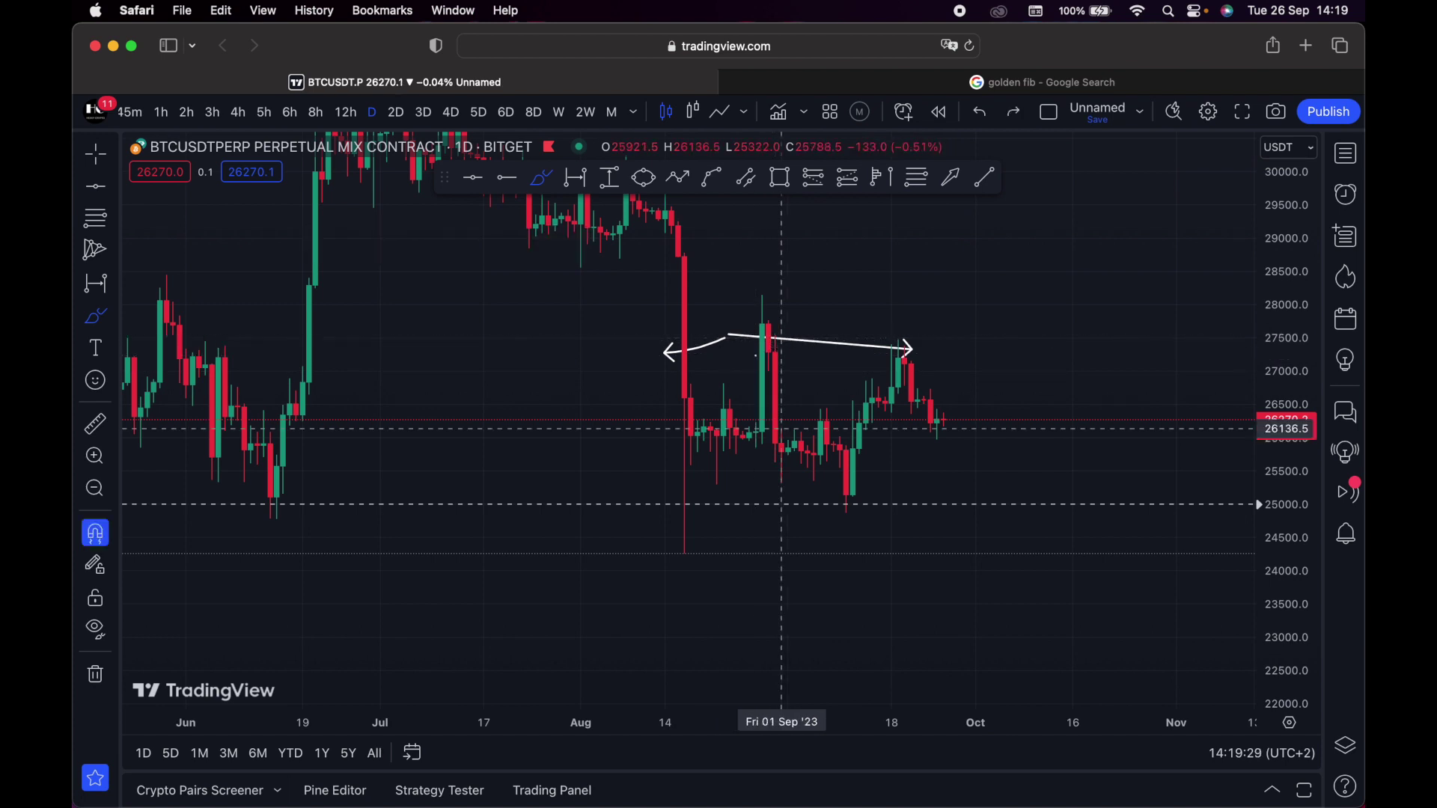
{"action": "left_click_drag", "start_coordinate": [782, 429], "coordinate": [779, 419]}
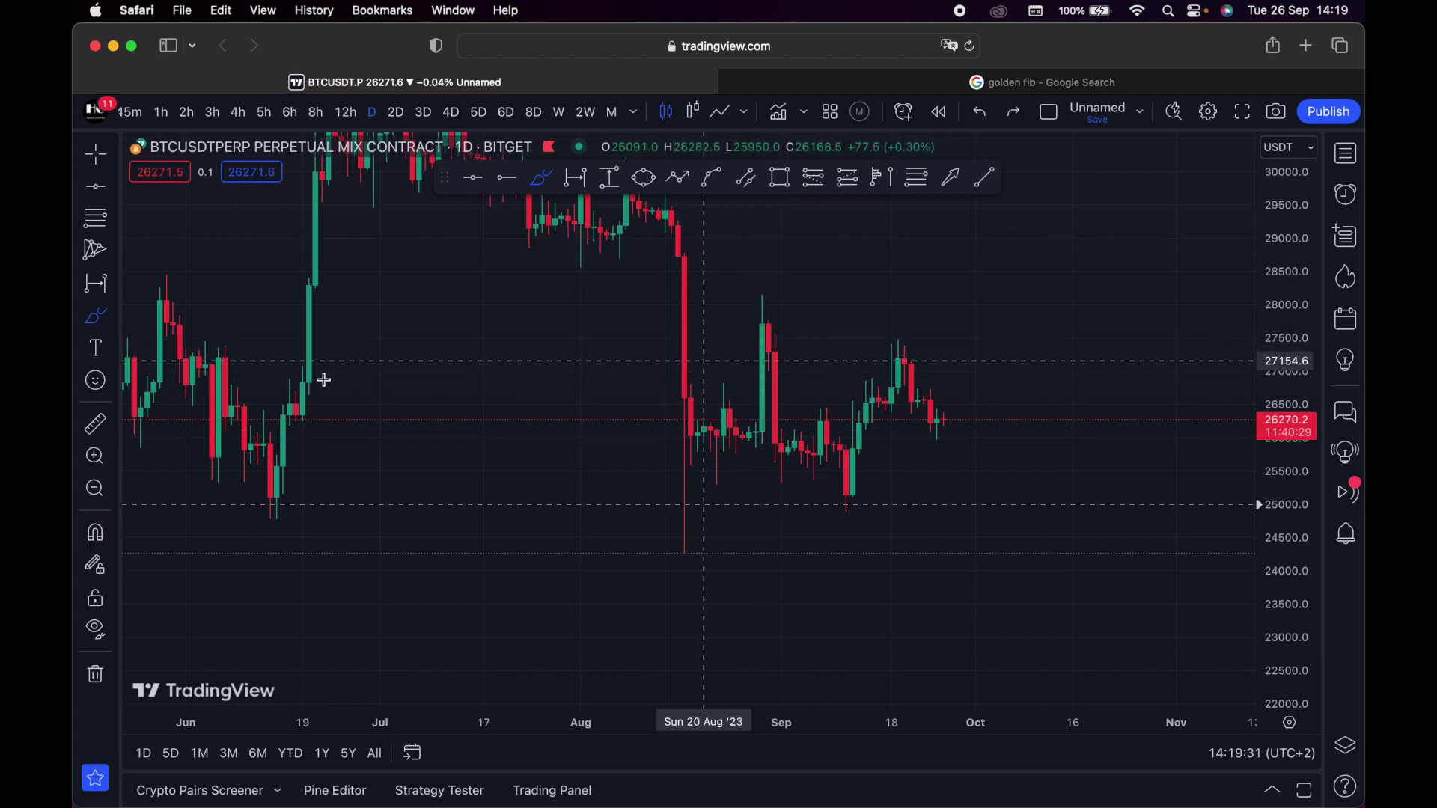
Draw two downward Arrow Markers, one to the 19 September peak and one ending at about 28045 on the 29 August peak
{"action": "left_click", "coordinate": [113, 321]}
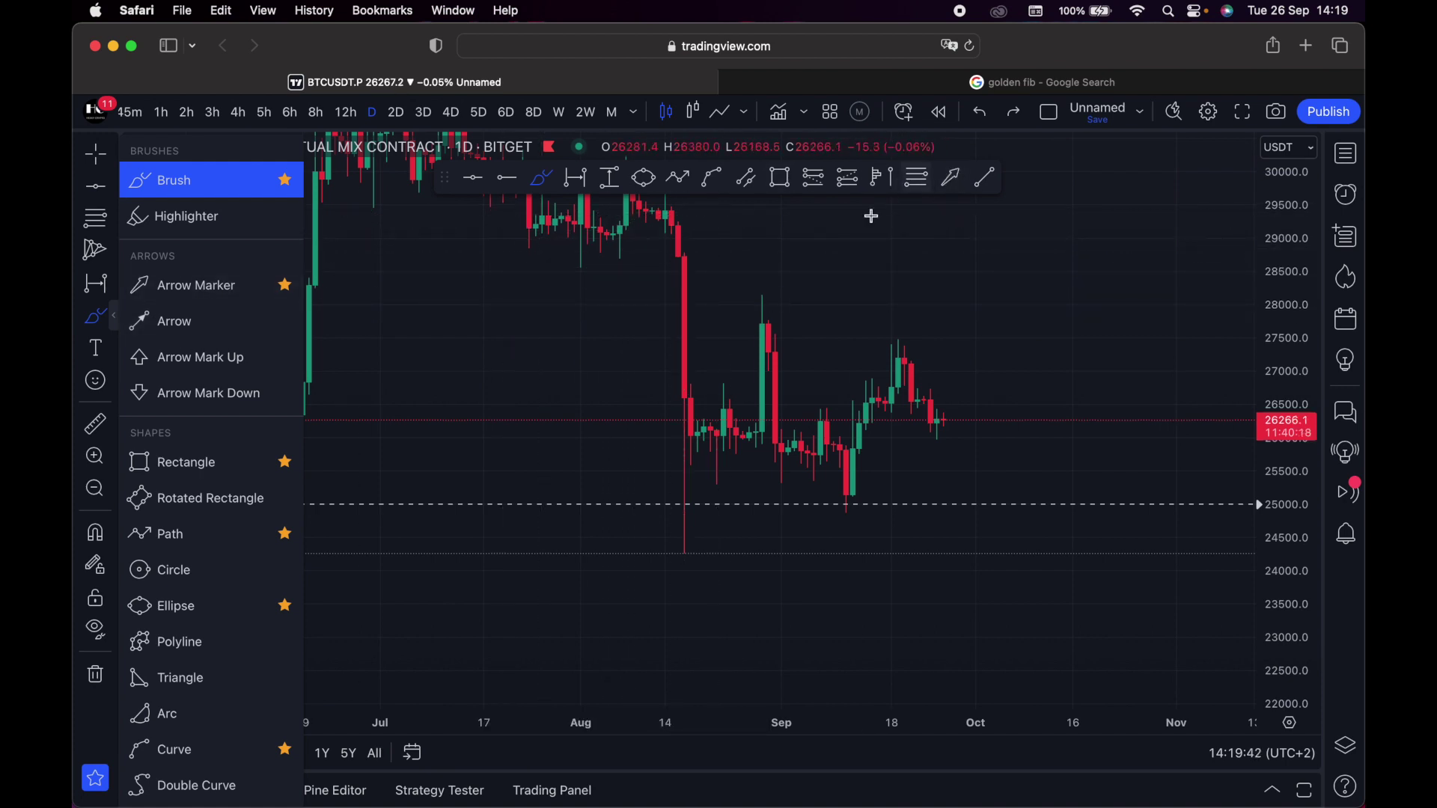
{"action": "left_click", "coordinate": [950, 177]}
{"action": "left_click_drag", "start_coordinate": [879, 273], "coordinate": [904, 337]}
{"action": "left_click", "coordinate": [950, 177]}
{"action": "mouse_move", "coordinate": [750, 242]}
{"action": "left_mouse_down"}
{"action": "mouse_move", "coordinate": [747, 312]}
{"action": "mouse_move", "coordinate": [765, 303]}
{"action": "left_mouse_up"}
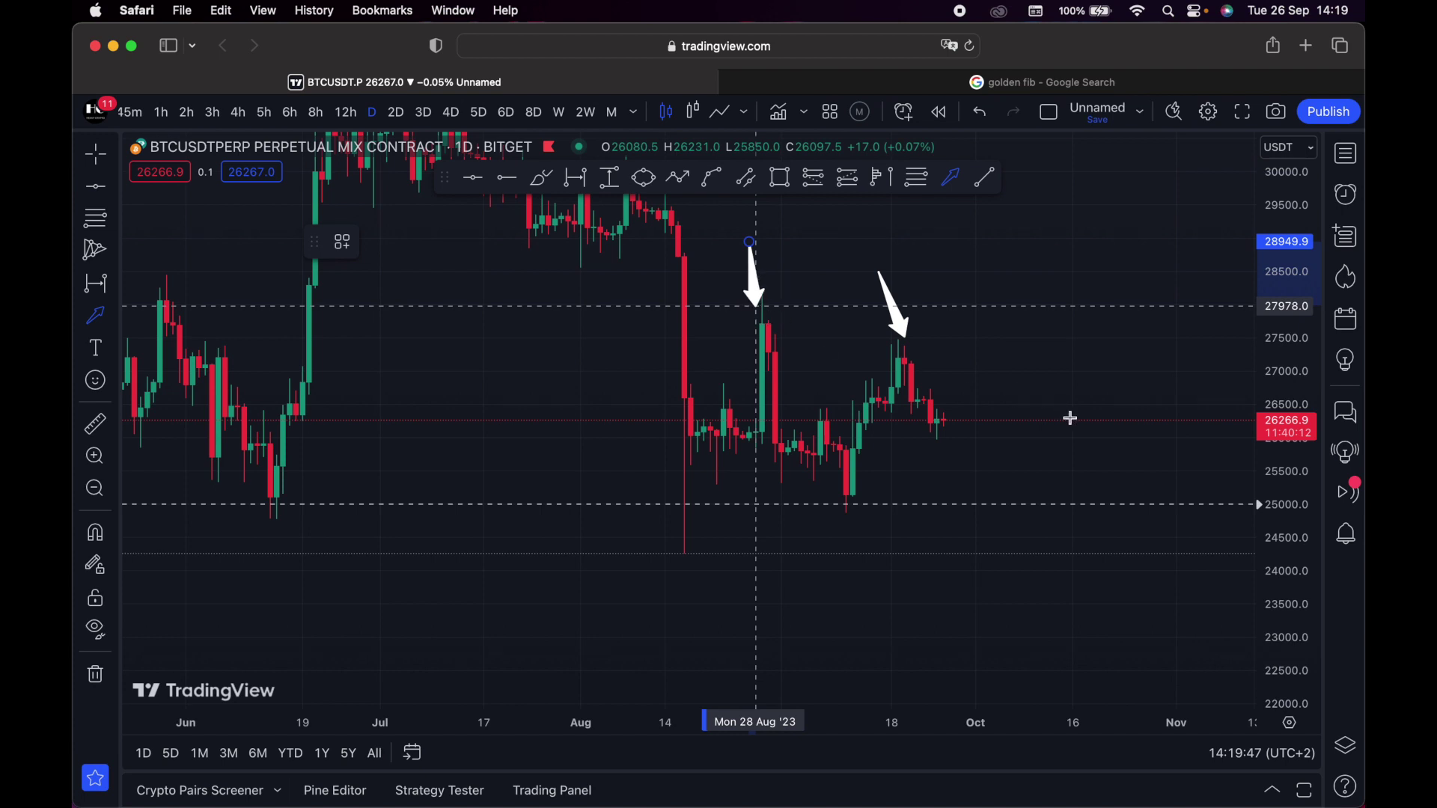
{"action": "left_click", "coordinate": [761, 301]}
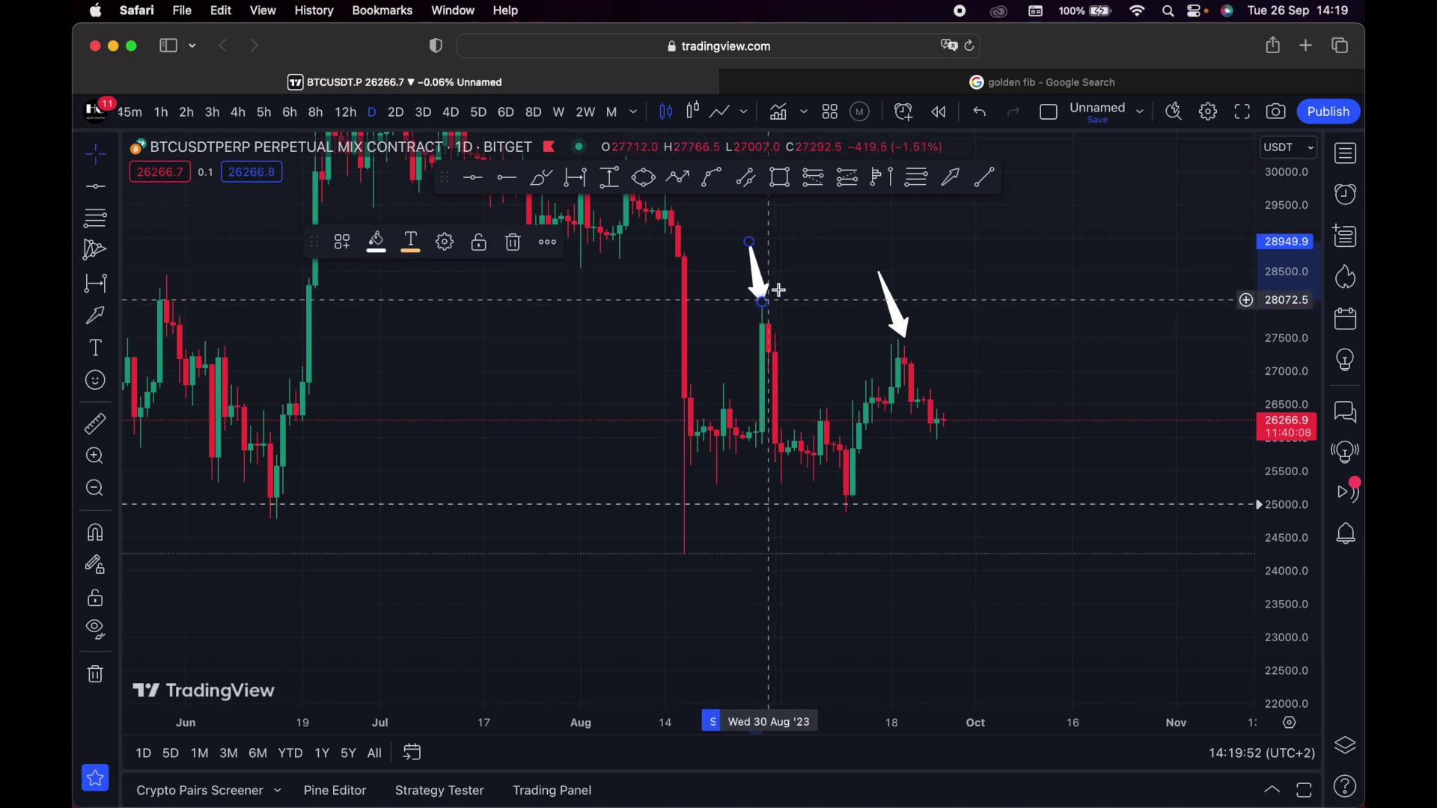
Draw a support-zone rectangle from 3 June at about 25575 to 31 October at about 24549
{"action": "left_click", "coordinate": [114, 318]}
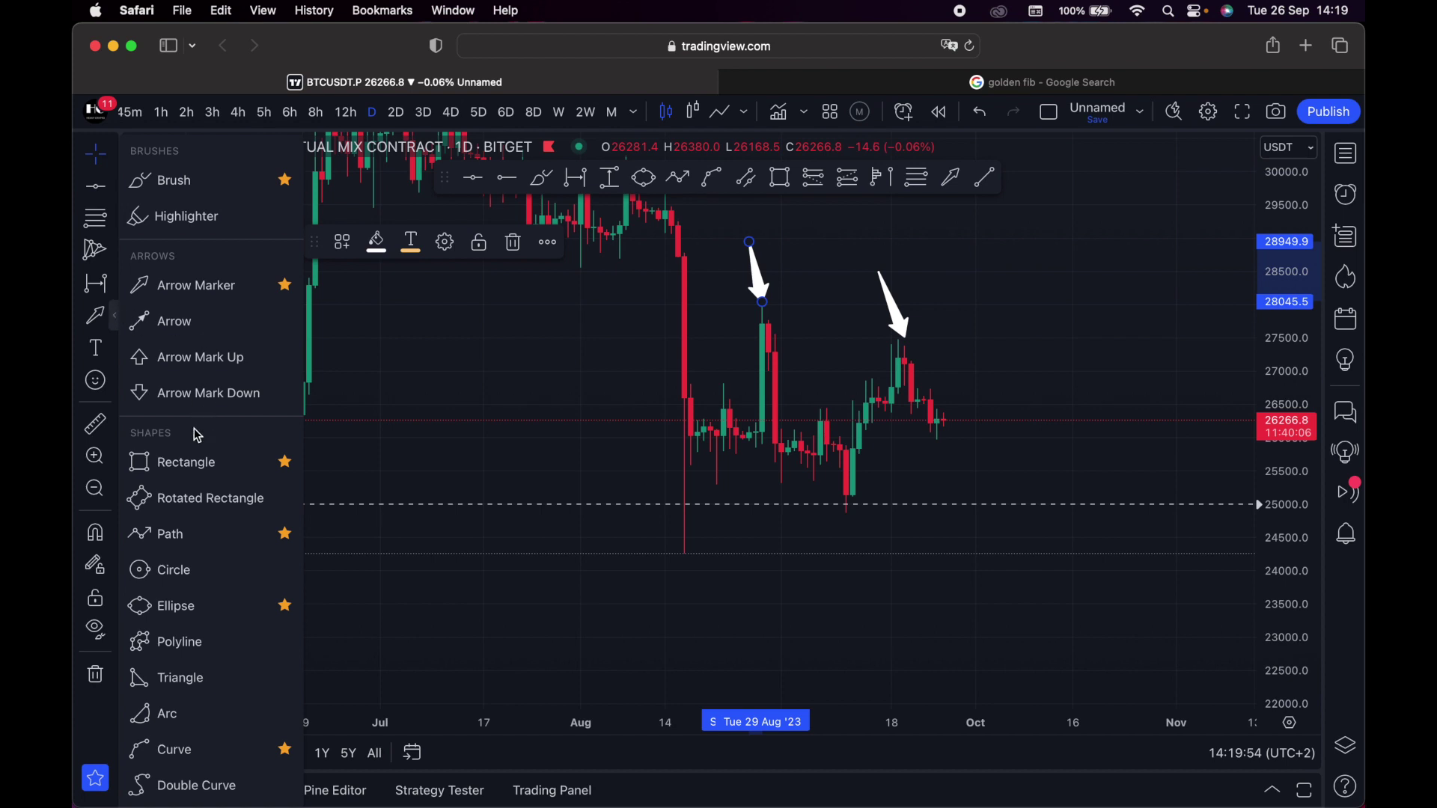
{"action": "left_click", "coordinate": [200, 473]}
{"action": "left_click", "coordinate": [198, 466]}
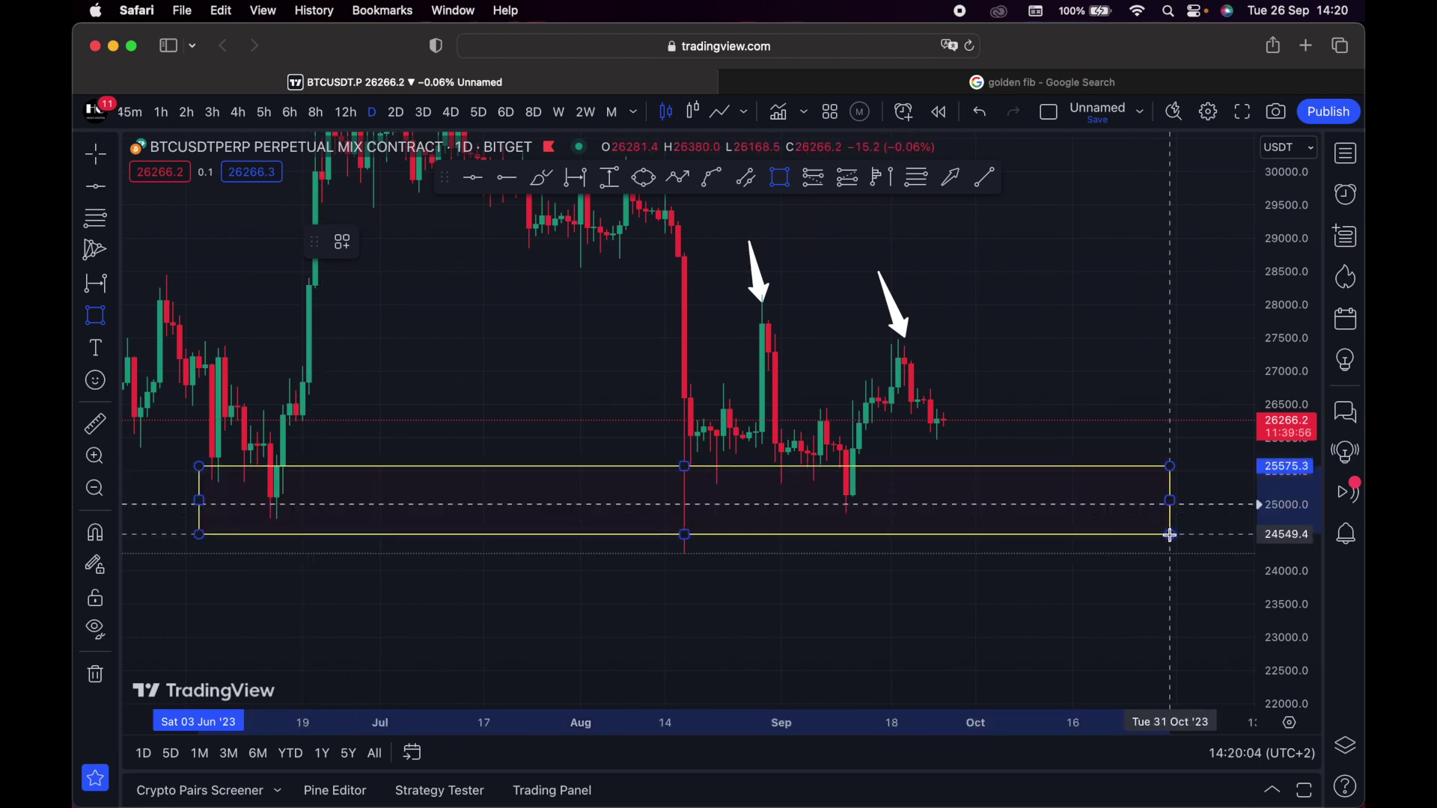
{"action": "left_click", "coordinate": [1170, 535]}
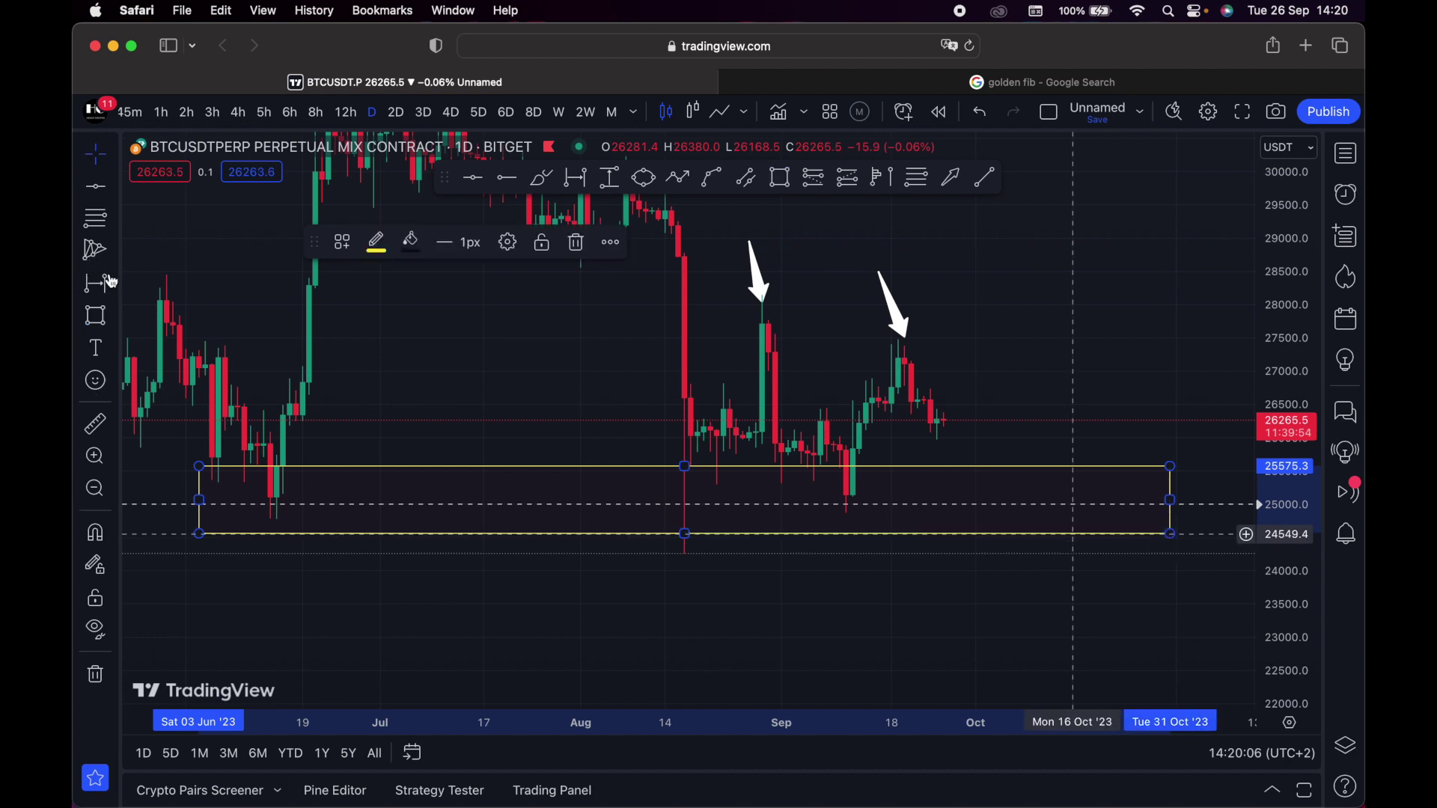
Draw an ellipse between about 28 July and 11 August, shaping it into a circle around the 28000 level
{"action": "left_click", "coordinate": [112, 313]}
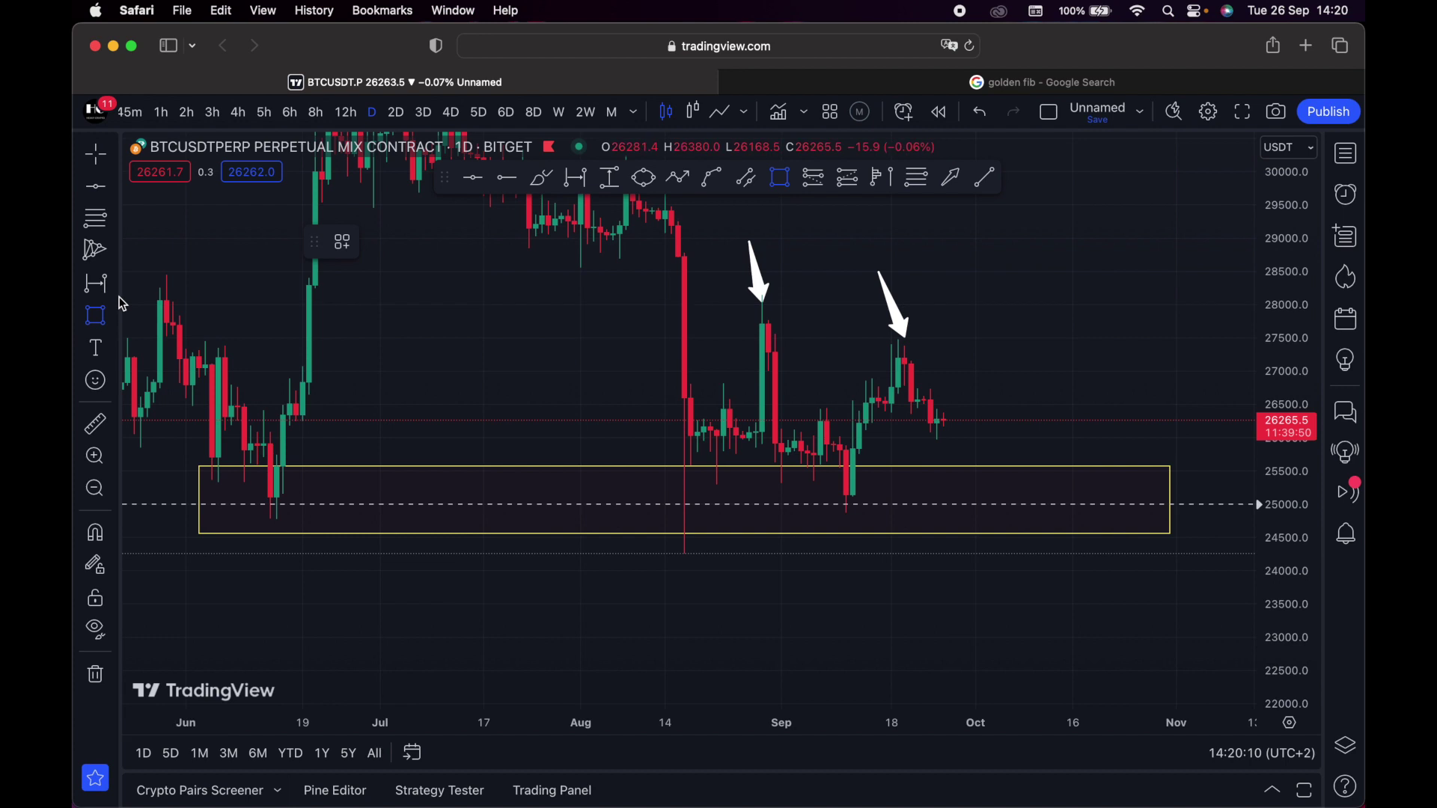
{"action": "left_click", "coordinate": [113, 316]}
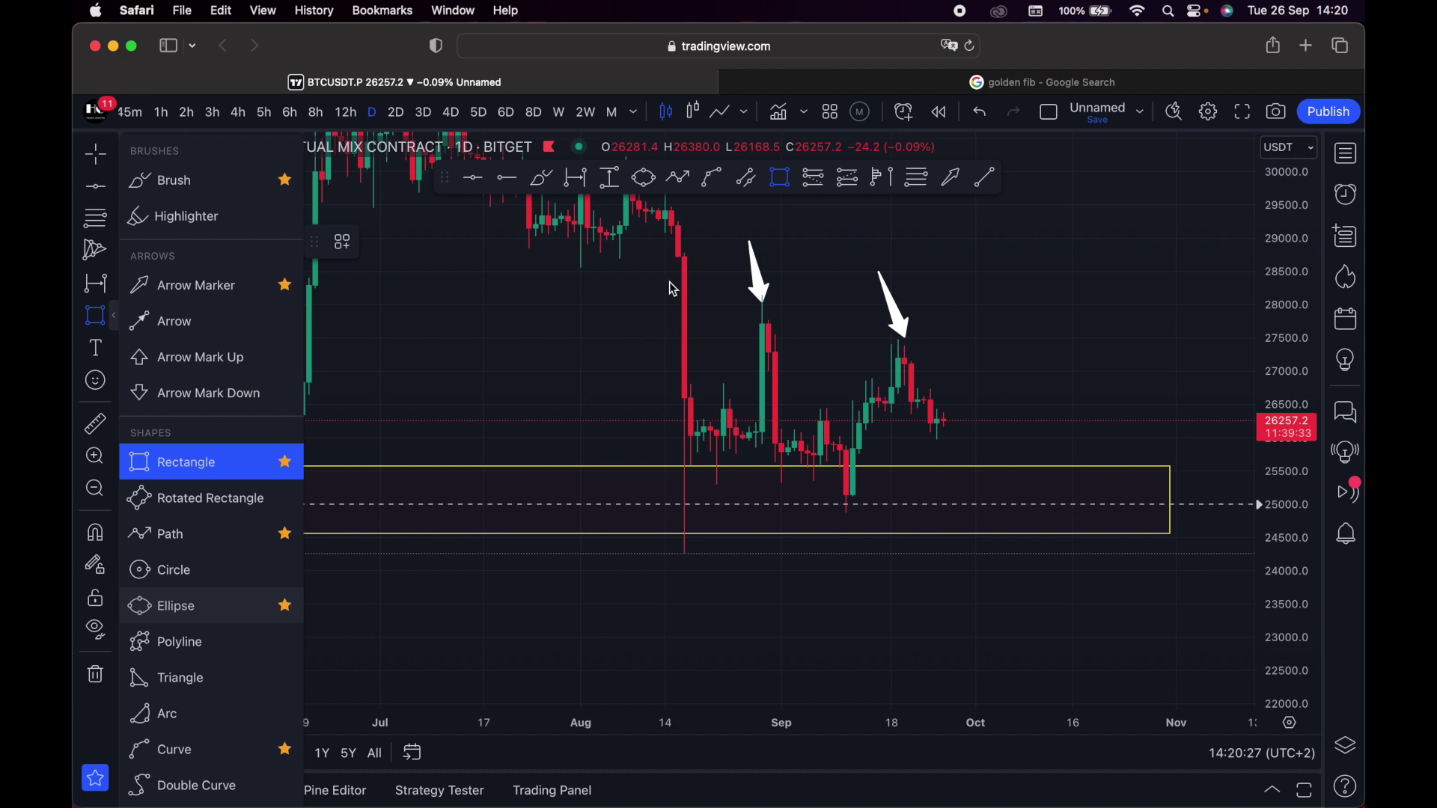
{"action": "left_click", "coordinate": [176, 605]}
{"action": "left_click", "coordinate": [555, 253]}
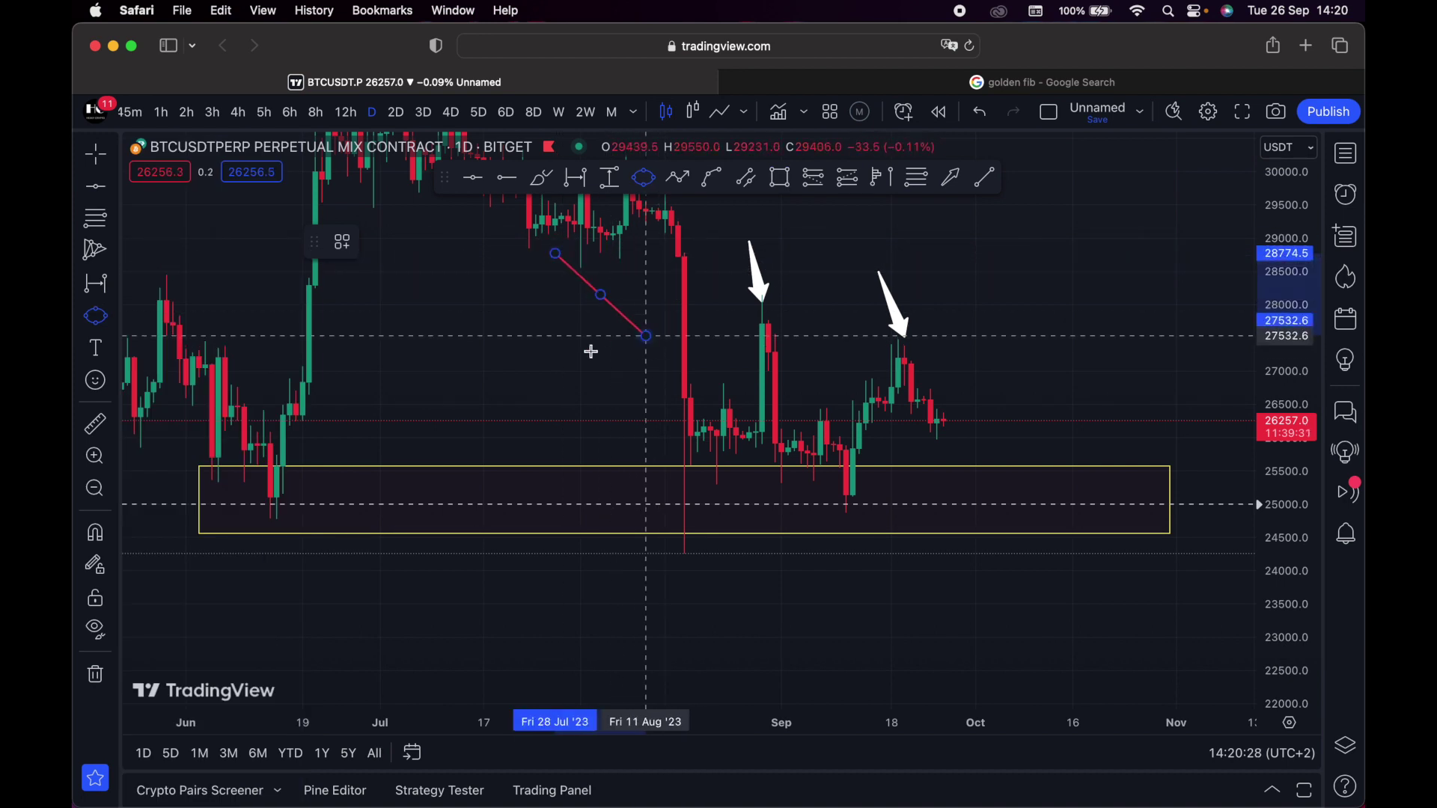
{"action": "left_click", "coordinate": [594, 350]}
{"action": "left_click", "coordinate": [474, 432]}
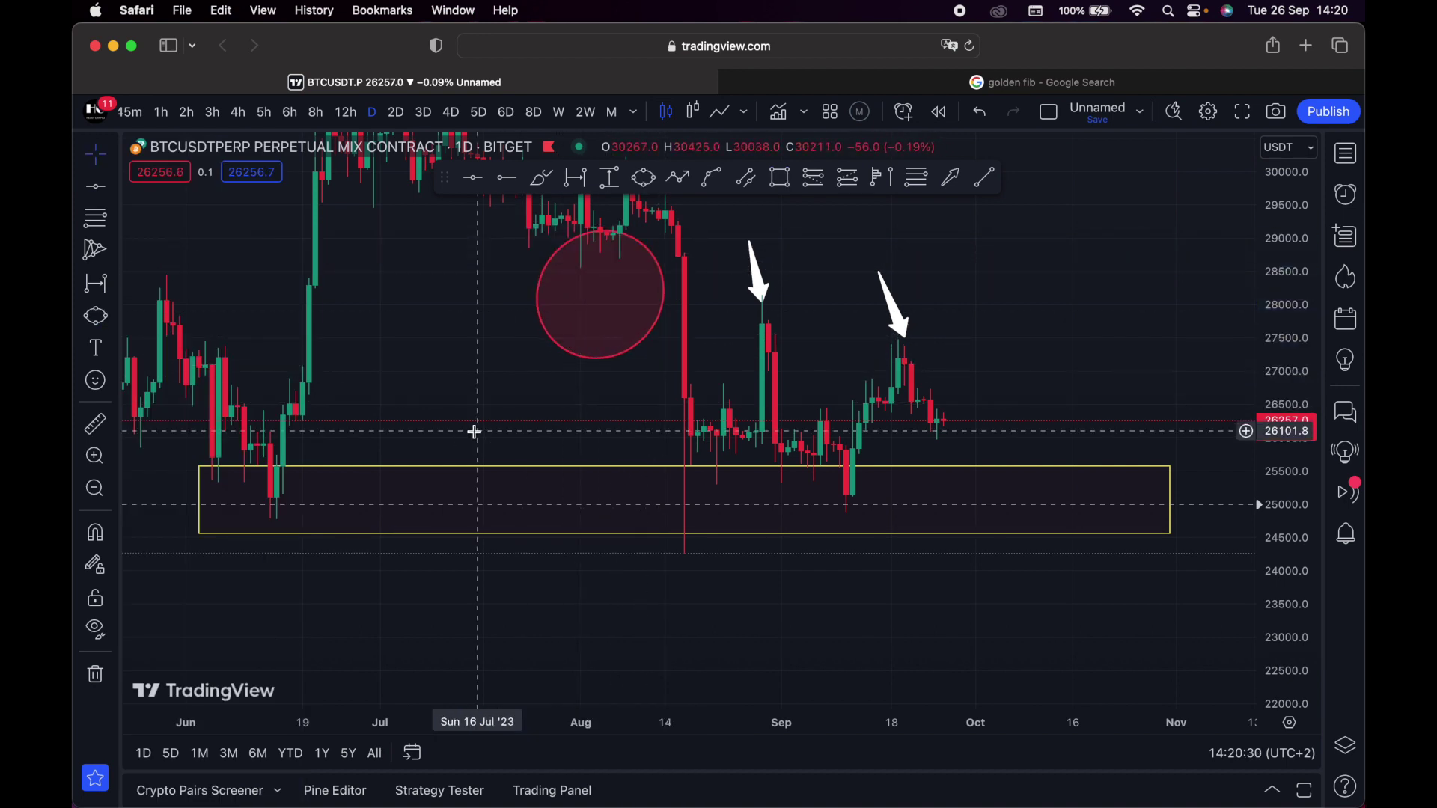
Undo the ellipse, rectangle and arrow marker drawings
{"action": "key", "text": "super+z"}
{"action": "key", "text": "super+z"}
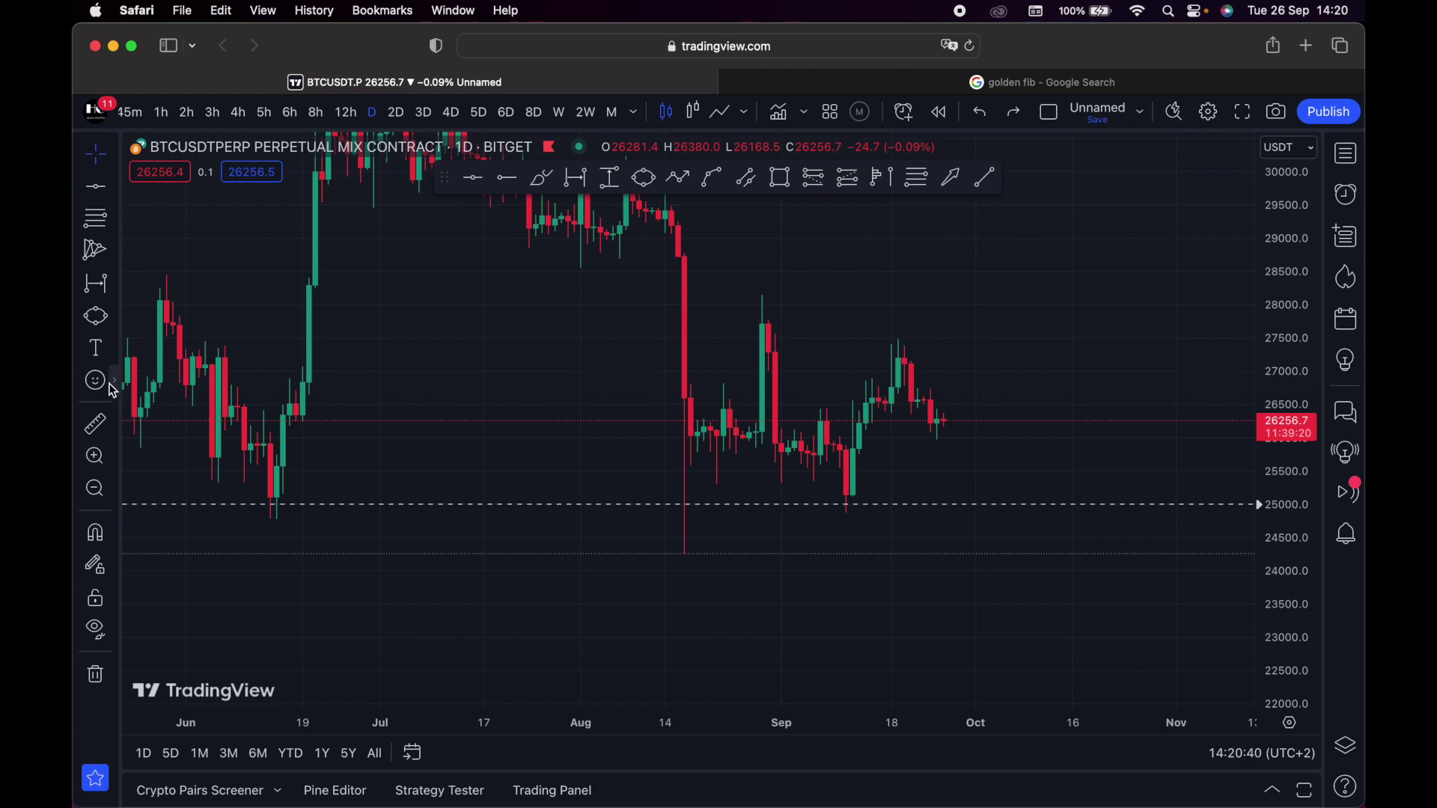
Place the red angry-face emoji beside the 17 August low at about 24306 and rotate it slightly
{"action": "left_click", "coordinate": [116, 383]}
{"action": "left_click", "coordinate": [116, 385]}
{"action": "left_click", "coordinate": [116, 383]}
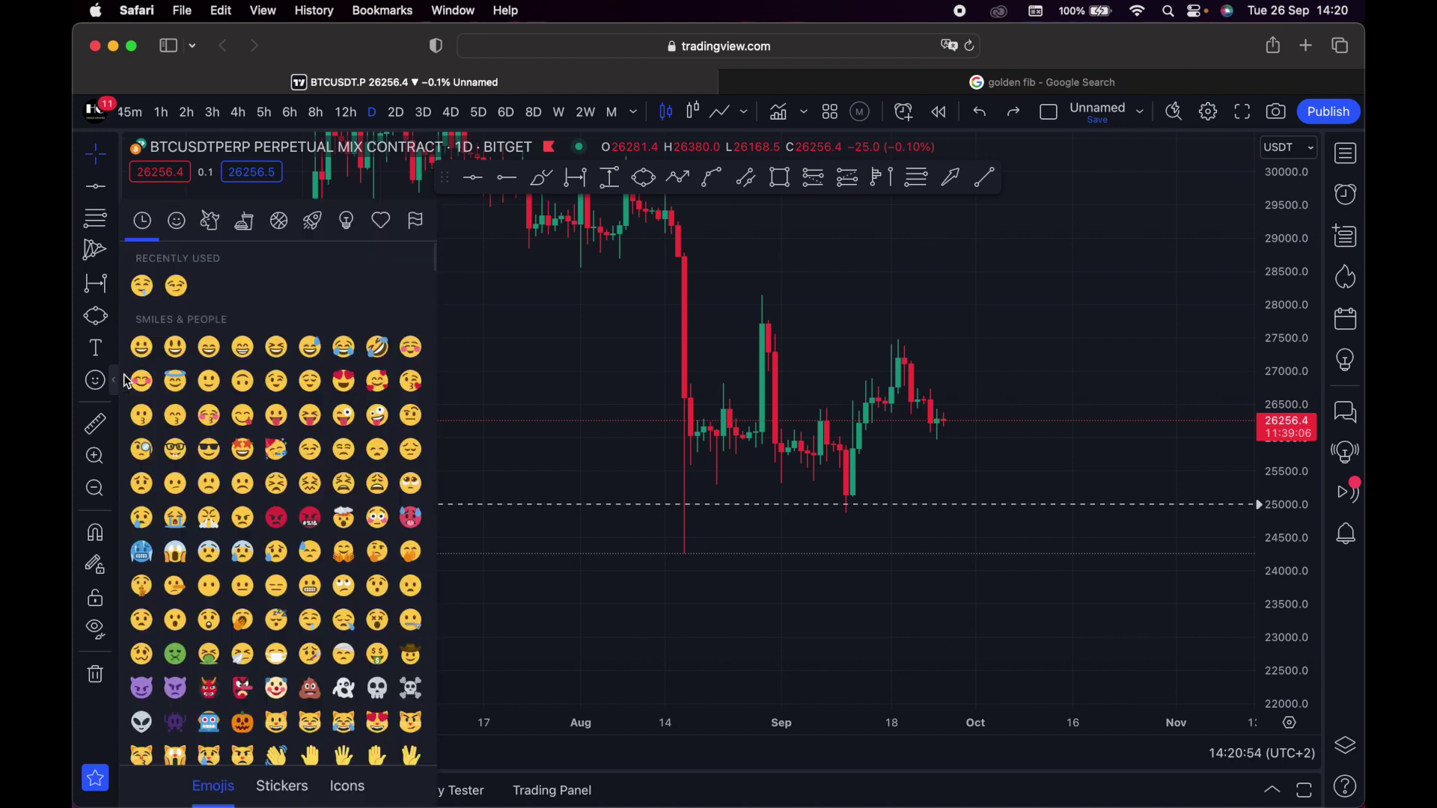
{"action": "left_click", "coordinate": [278, 518]}
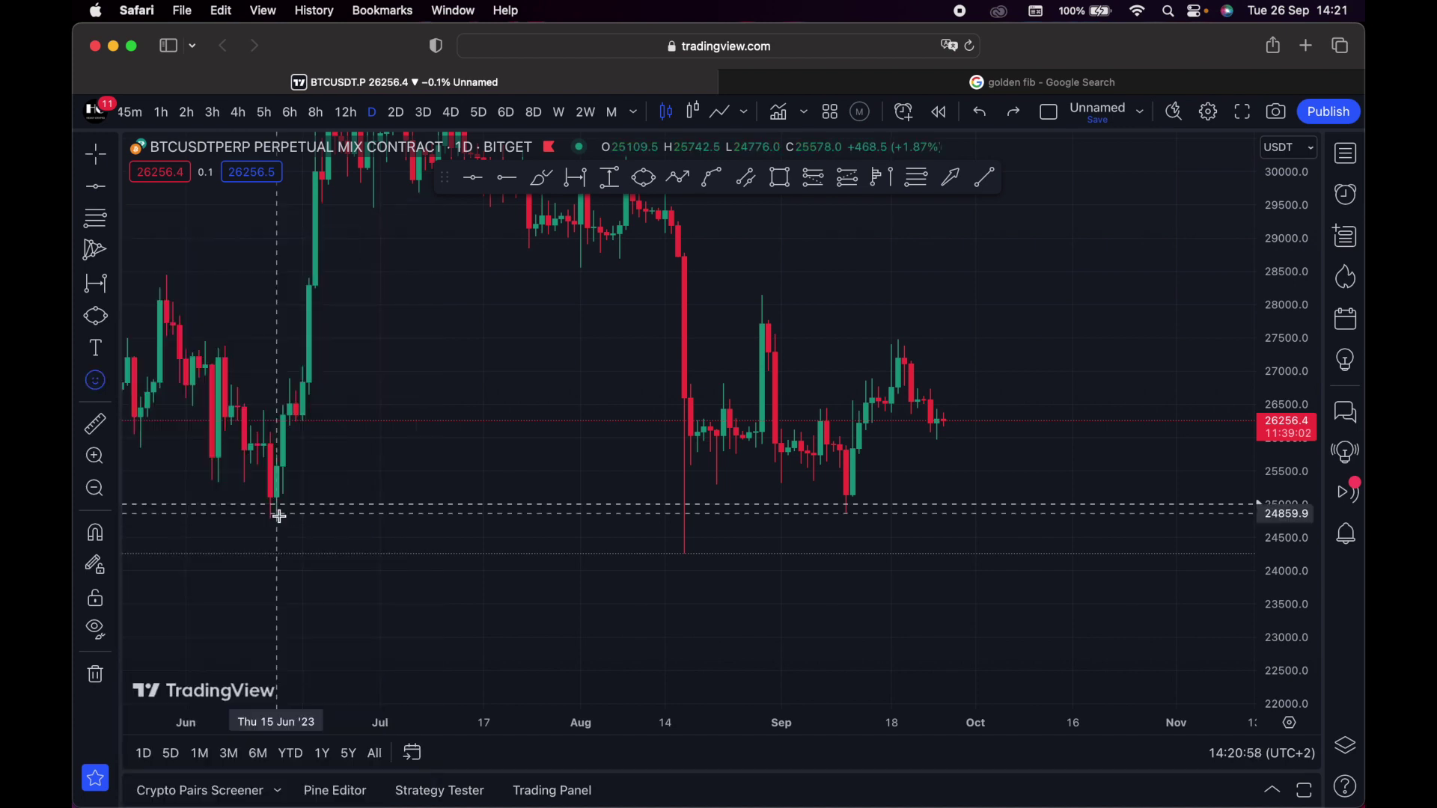
{"action": "left_click", "coordinate": [705, 338]}
{"action": "left_click_drag", "start_coordinate": [705, 338], "coordinate": [701, 544]}
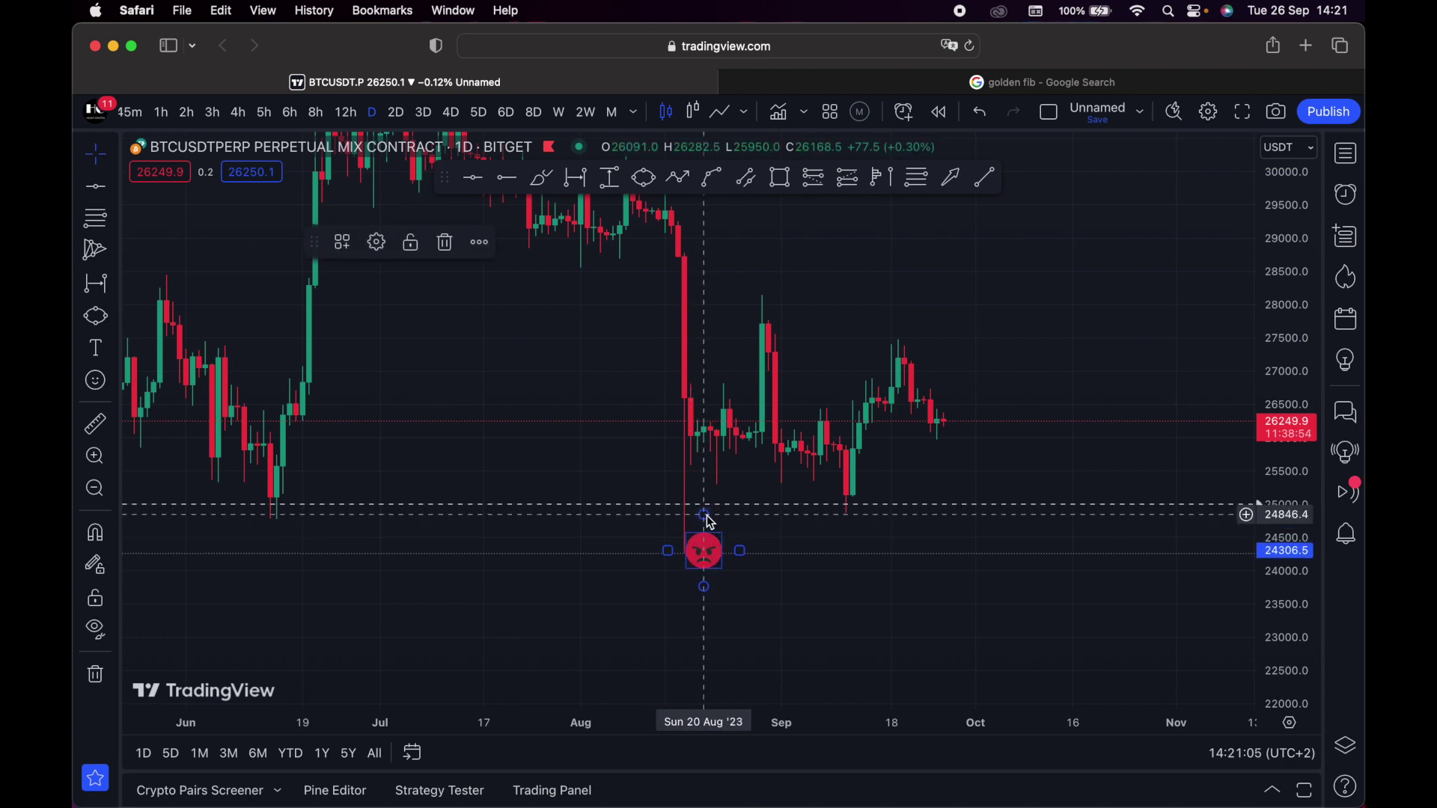
{"action": "left_click_drag", "start_coordinate": [707, 544], "coordinate": [731, 566]}
{"action": "left_click", "coordinate": [744, 563]}
{"action": "left_click", "coordinate": [628, 468]}
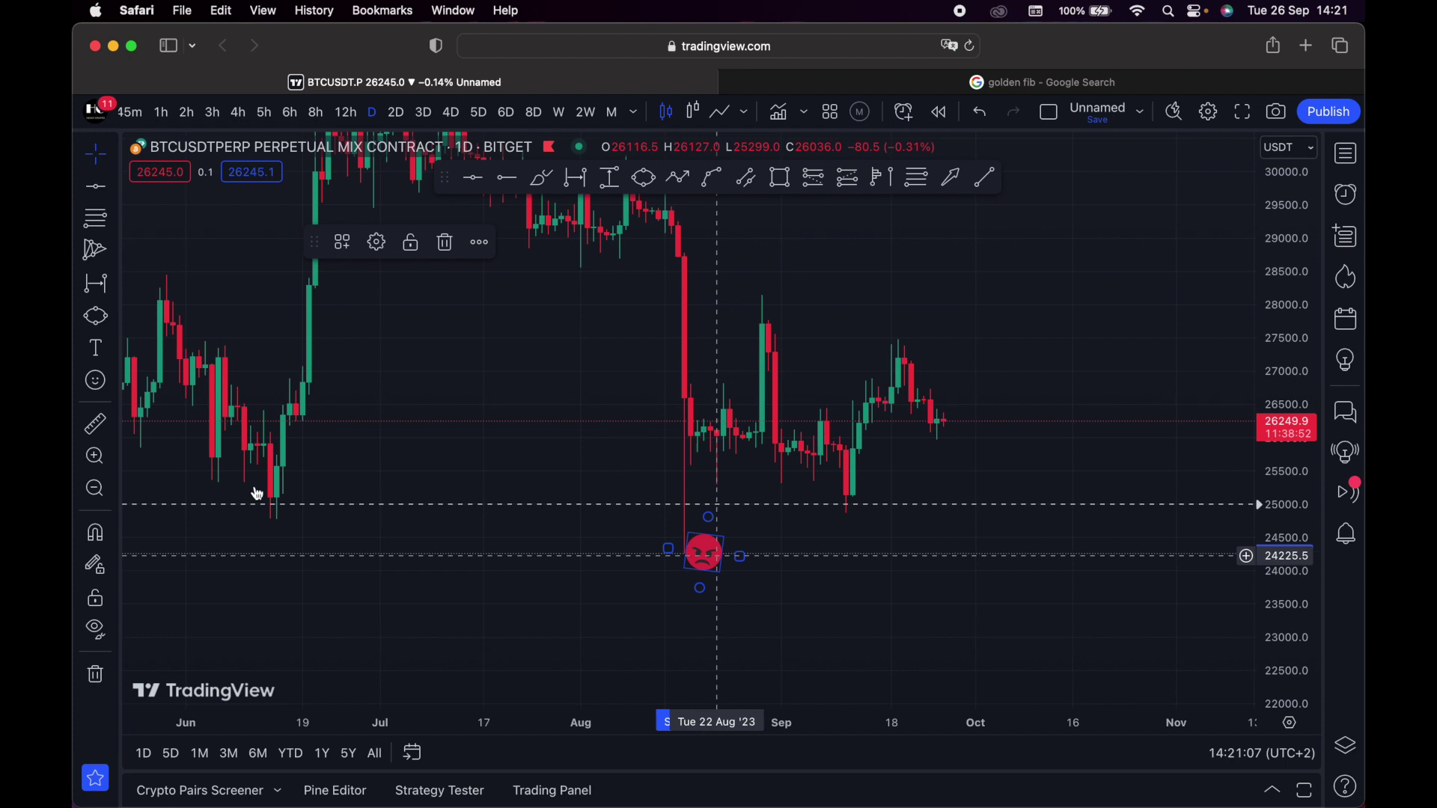
{"action": "left_click", "coordinate": [732, 648]}
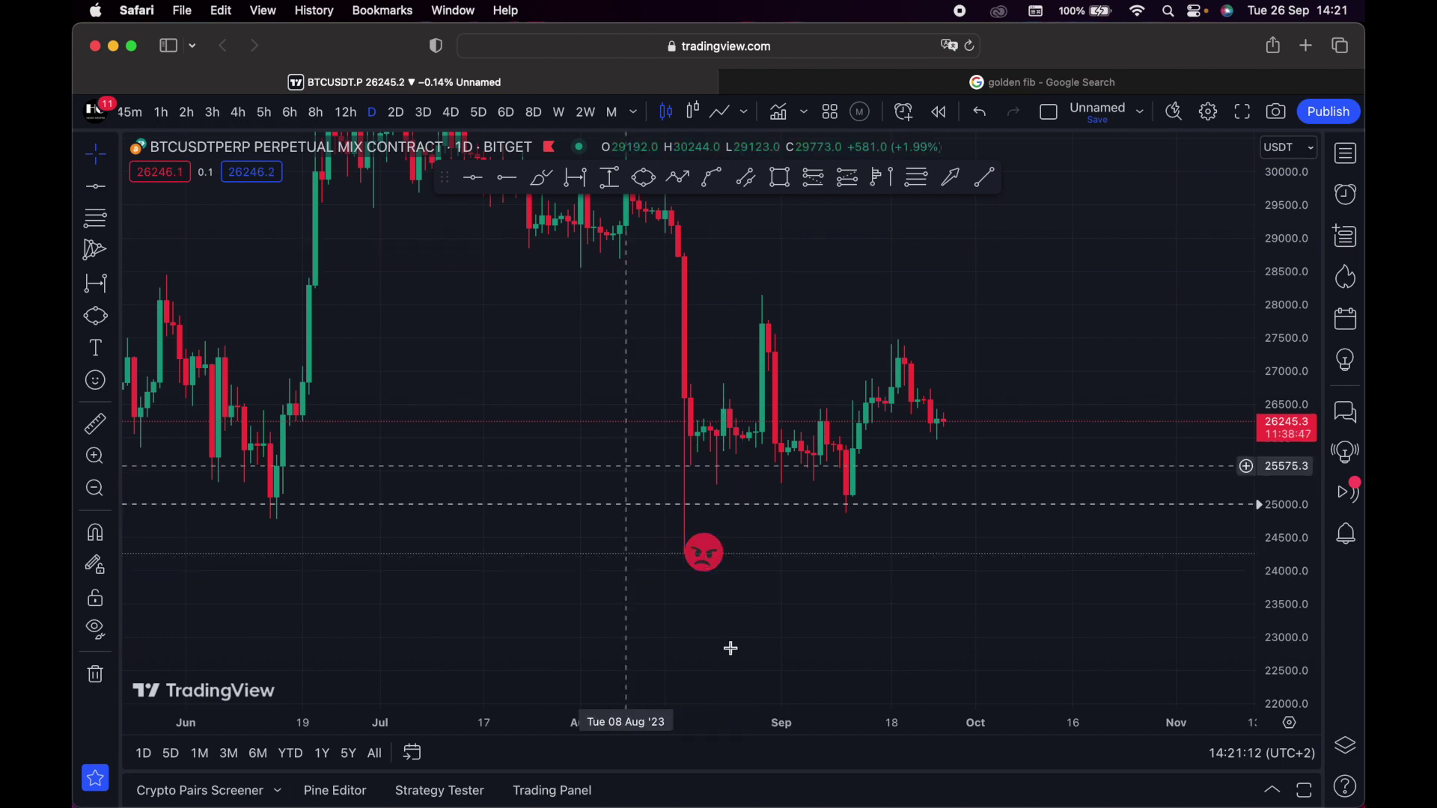
Measure from 18 August at about 25805 to 25 September at about 27290 with the ruler
{"action": "left_click", "coordinate": [92, 426]}
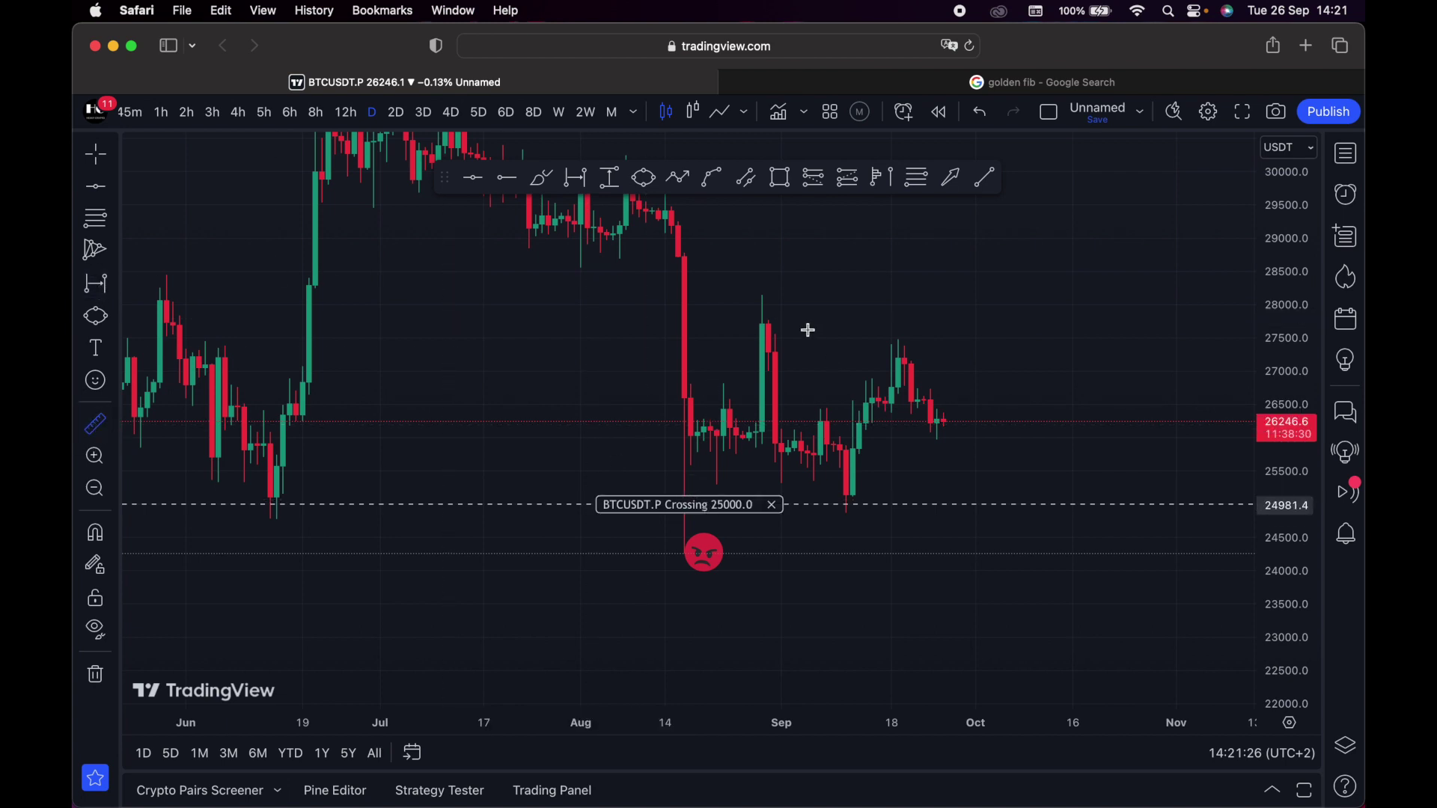
{"action": "left_click", "coordinate": [690, 451]}
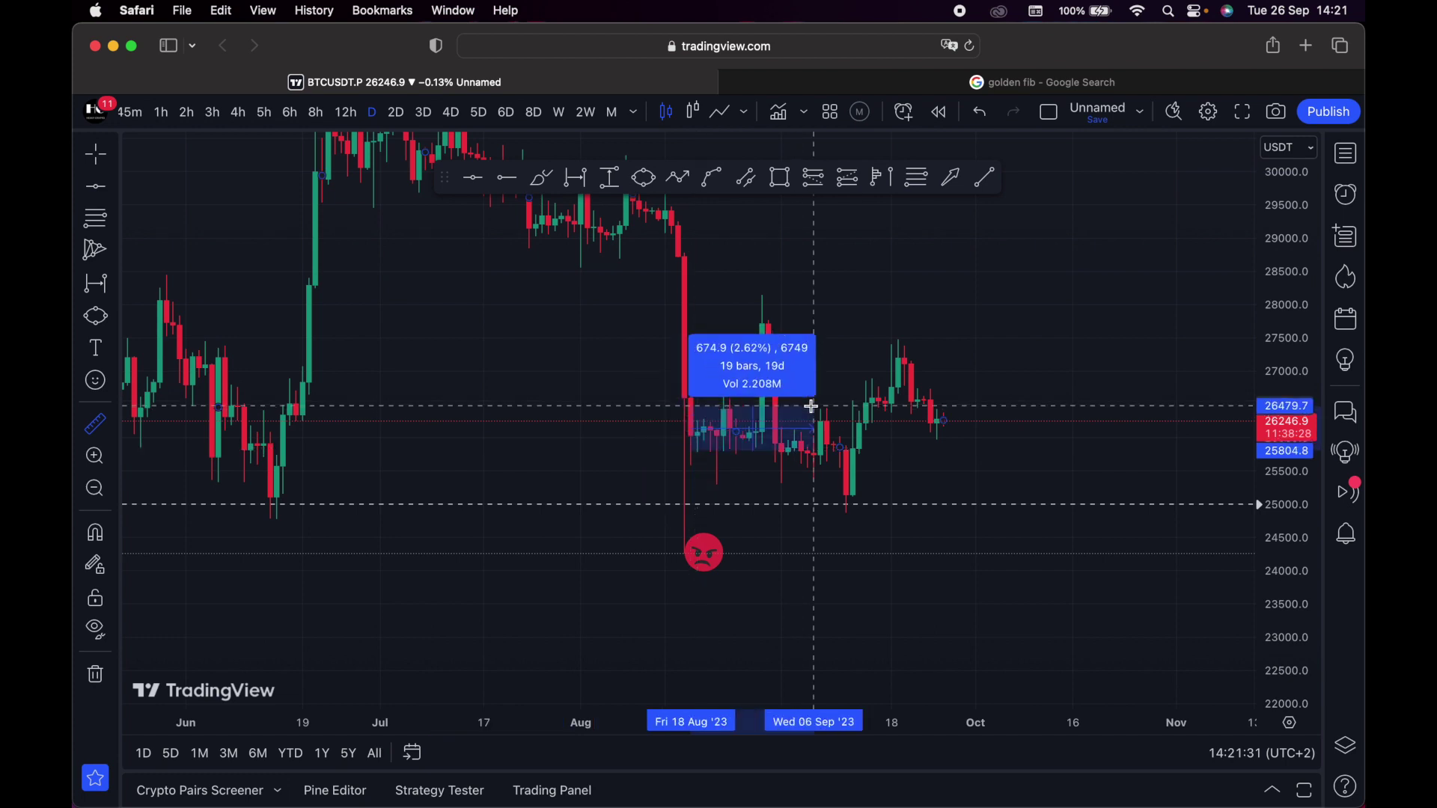
{"action": "left_click", "coordinate": [940, 353]}
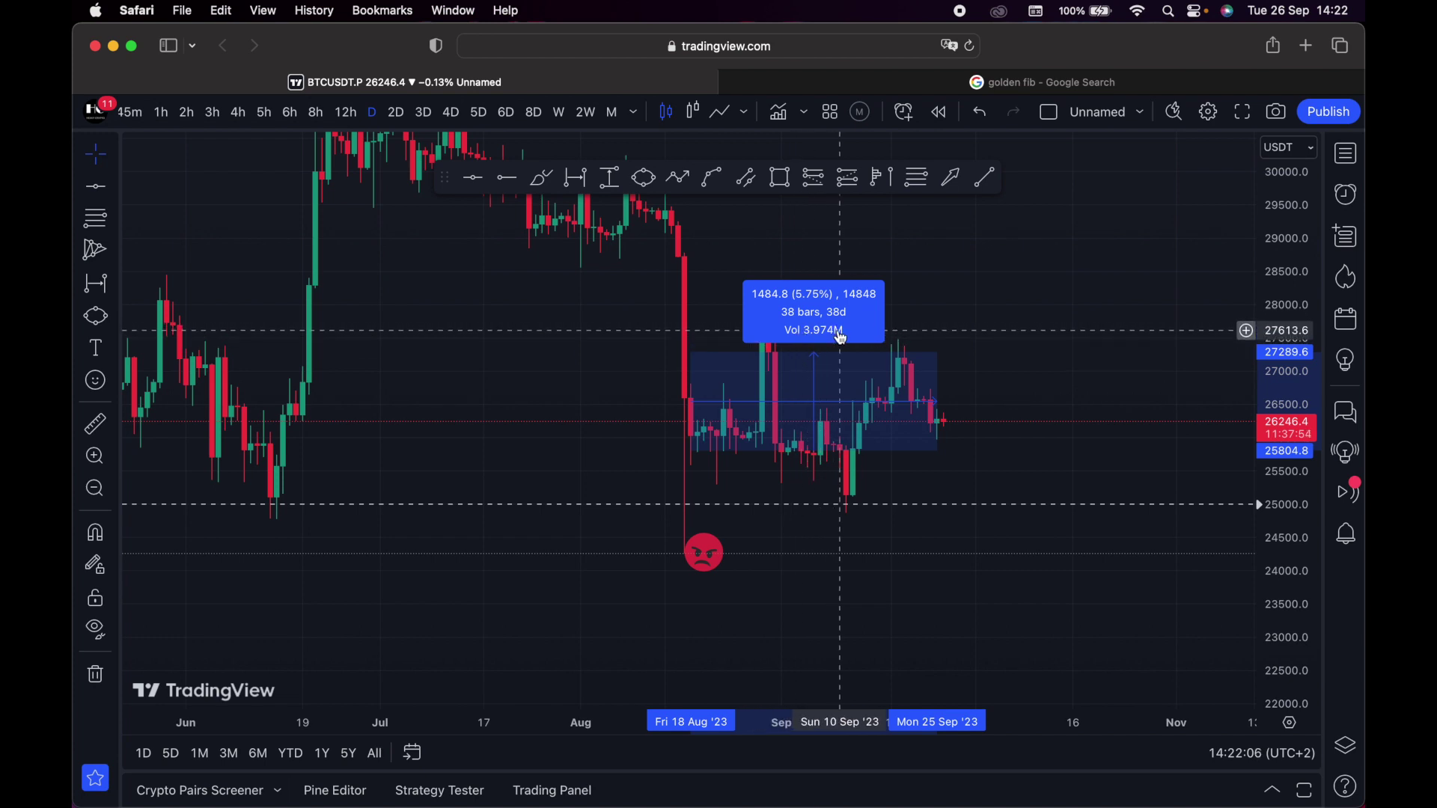
Measure the August drop with the ruler from about 29328 on 14 August down to about 24496, and clear the measurement
{"action": "left_click", "coordinate": [95, 425]}
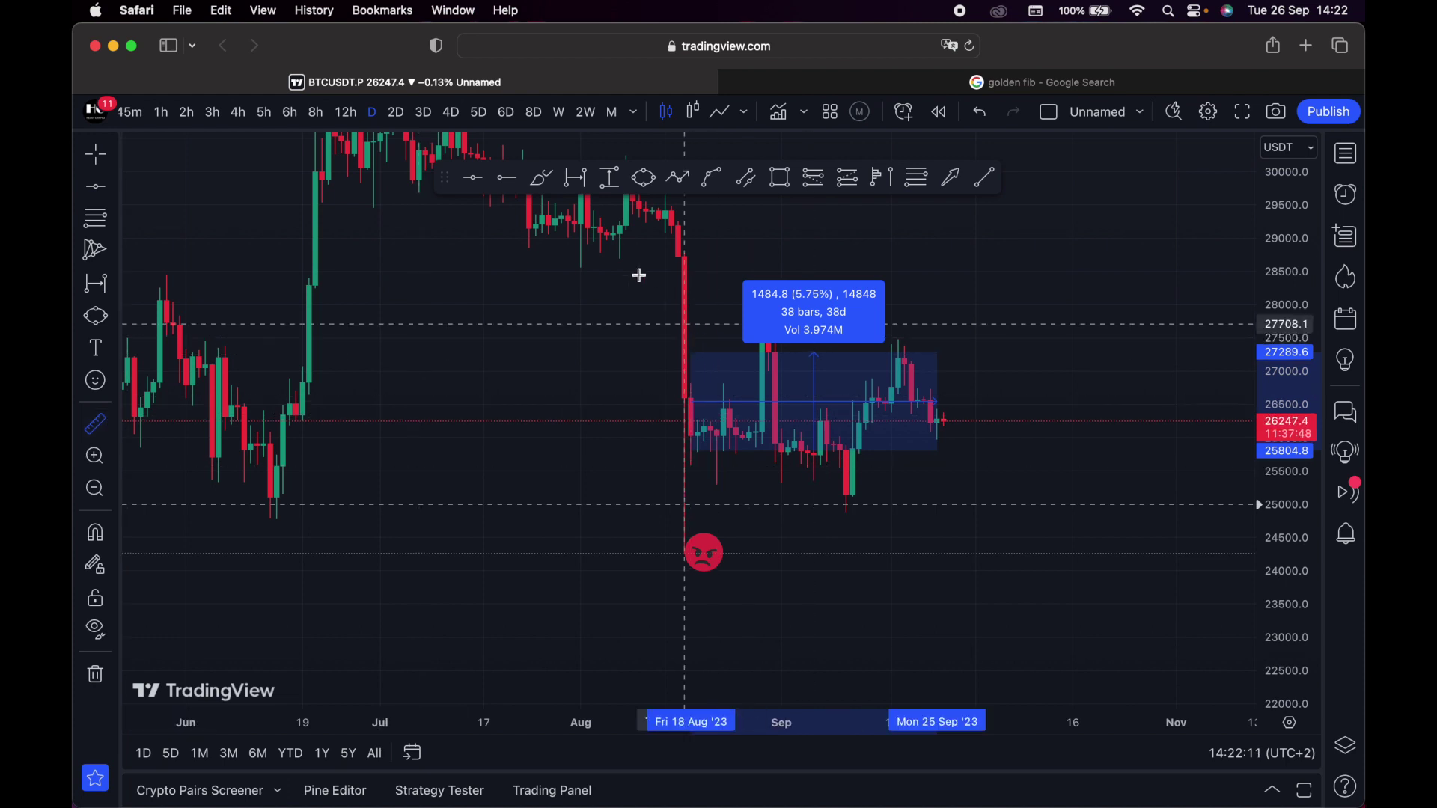
{"action": "left_click", "coordinate": [665, 216]}
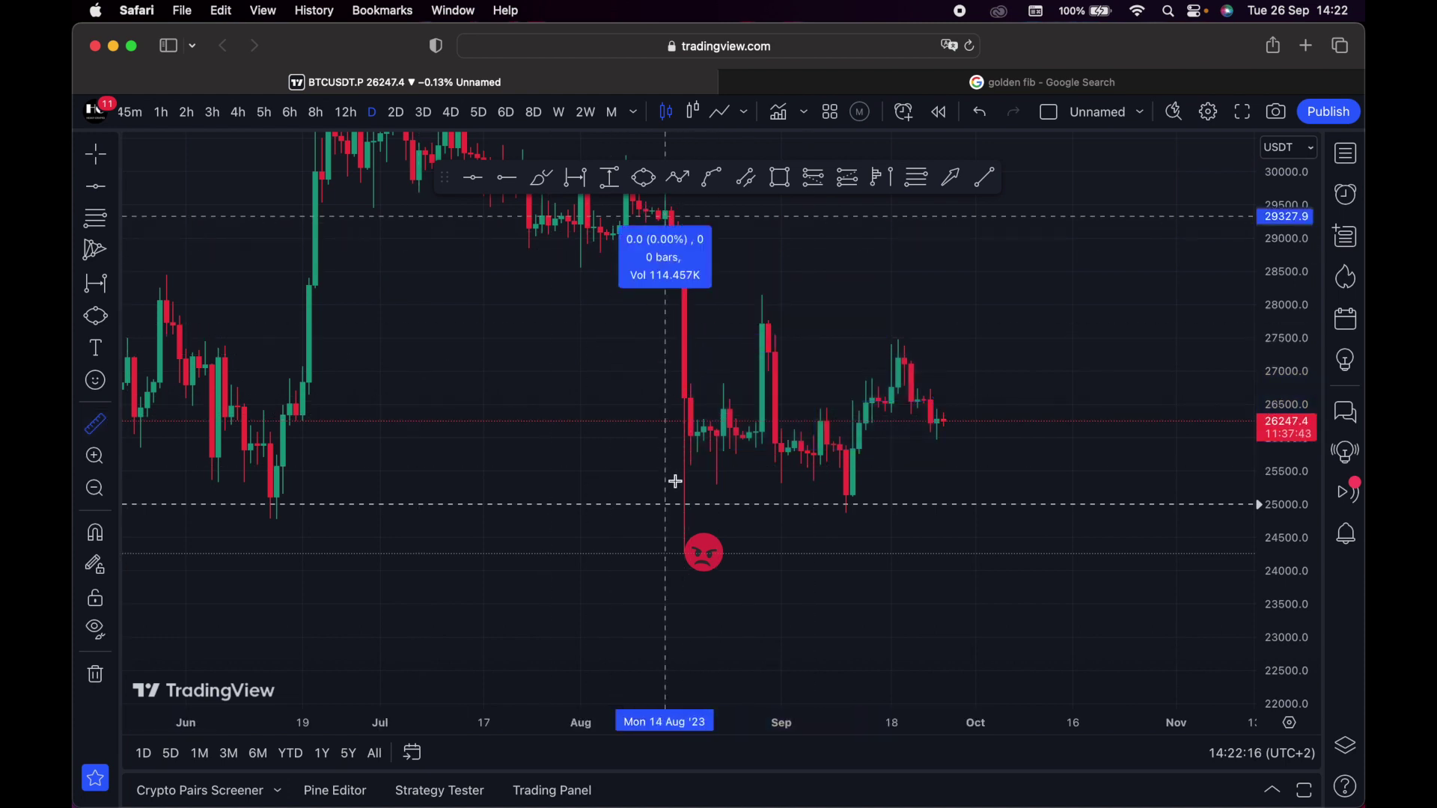
{"action": "left_click", "coordinate": [638, 538]}
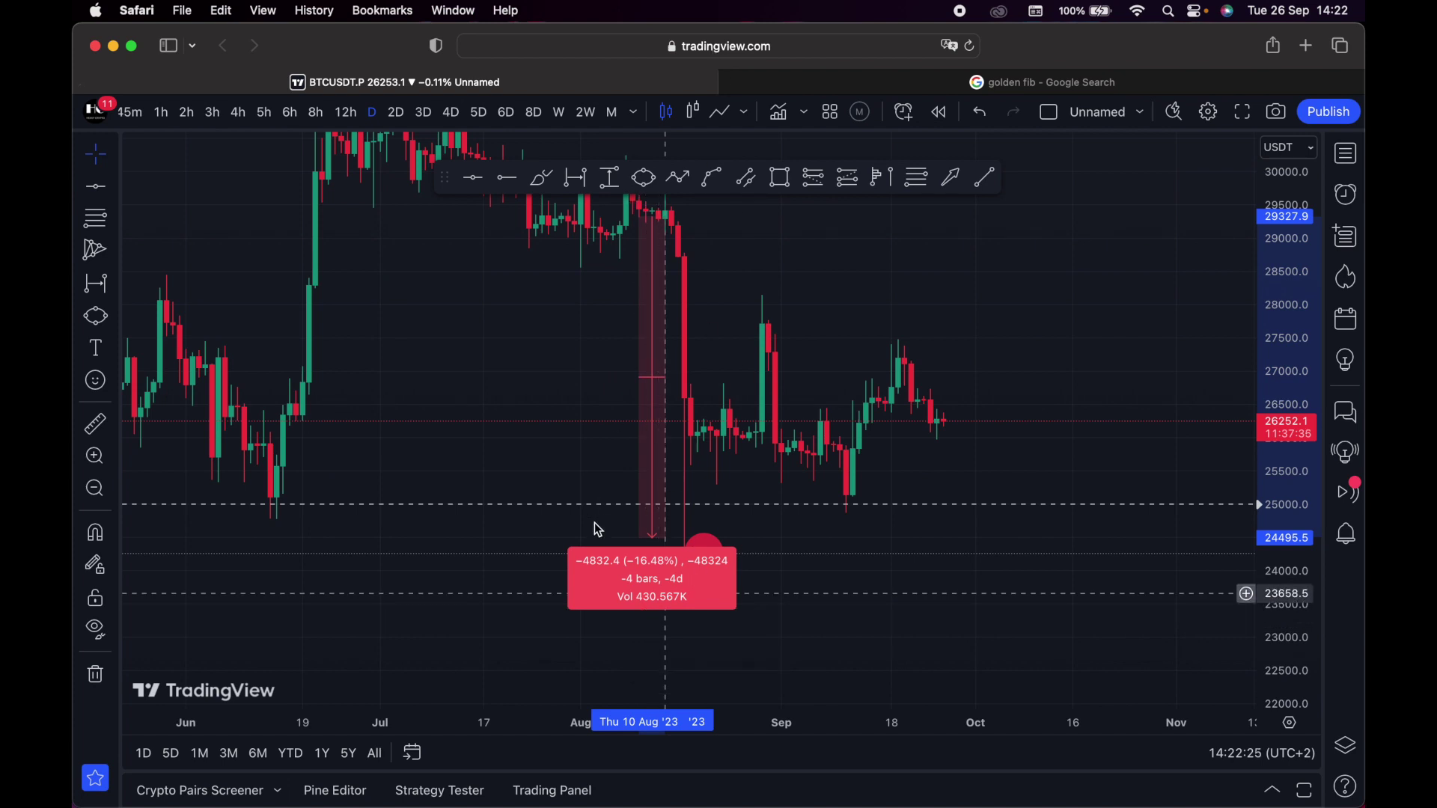
{"action": "left_click", "coordinate": [442, 346]}
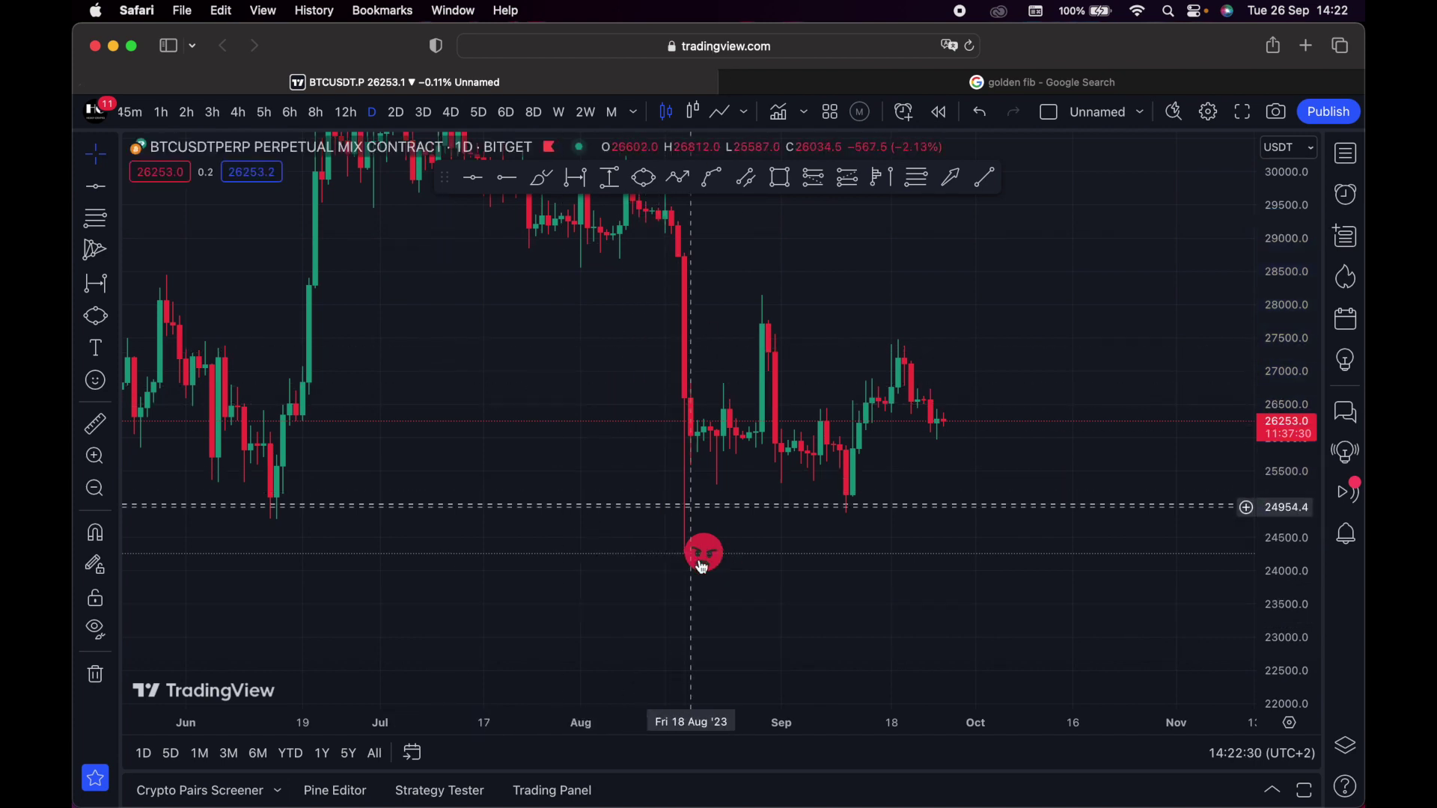
Delete the angry-face emoji beside the August low
{"action": "key", "text": "BackSpace"}
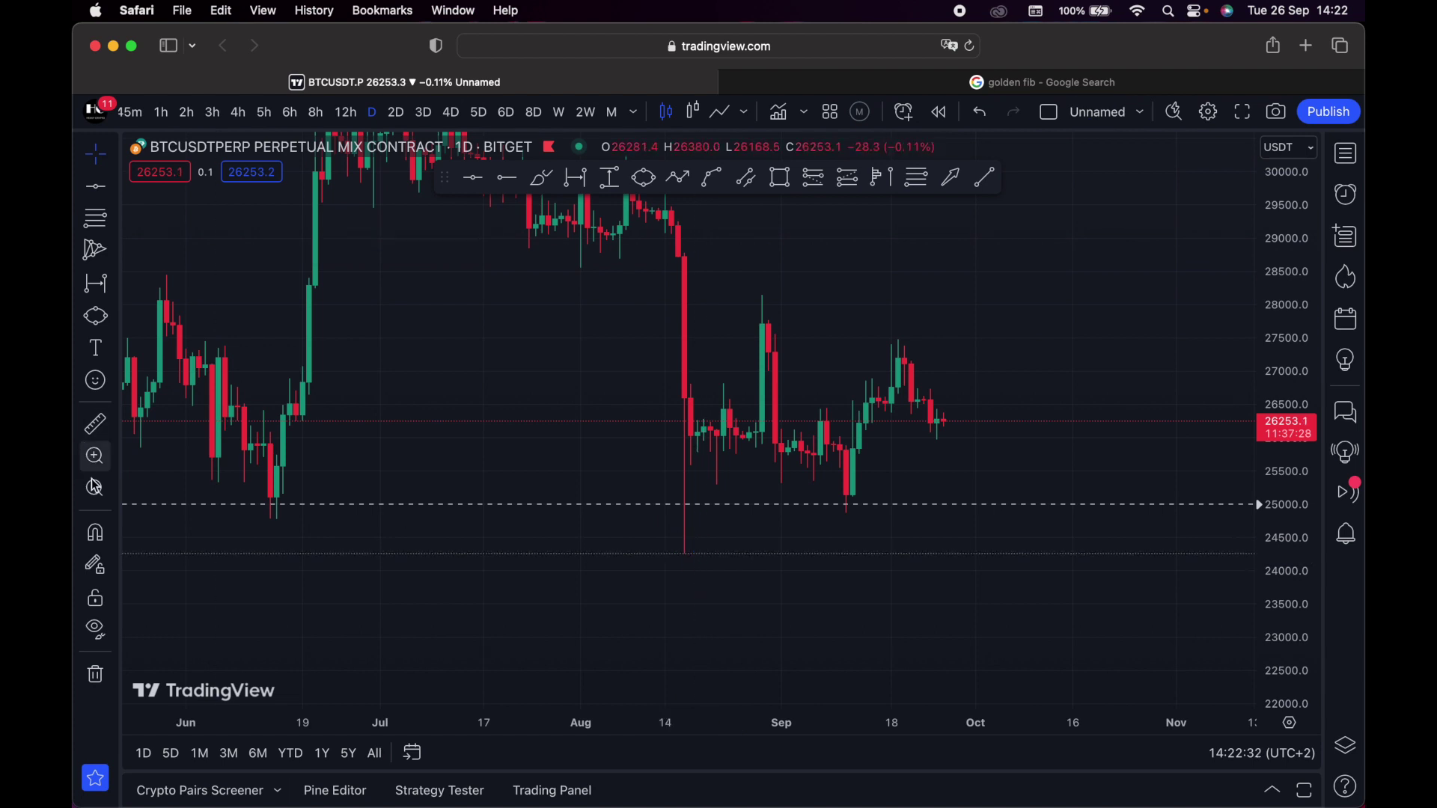
Zoom in on the late August to September candles with the zoom tool and undo the zoom
{"action": "left_click", "coordinate": [95, 456]}
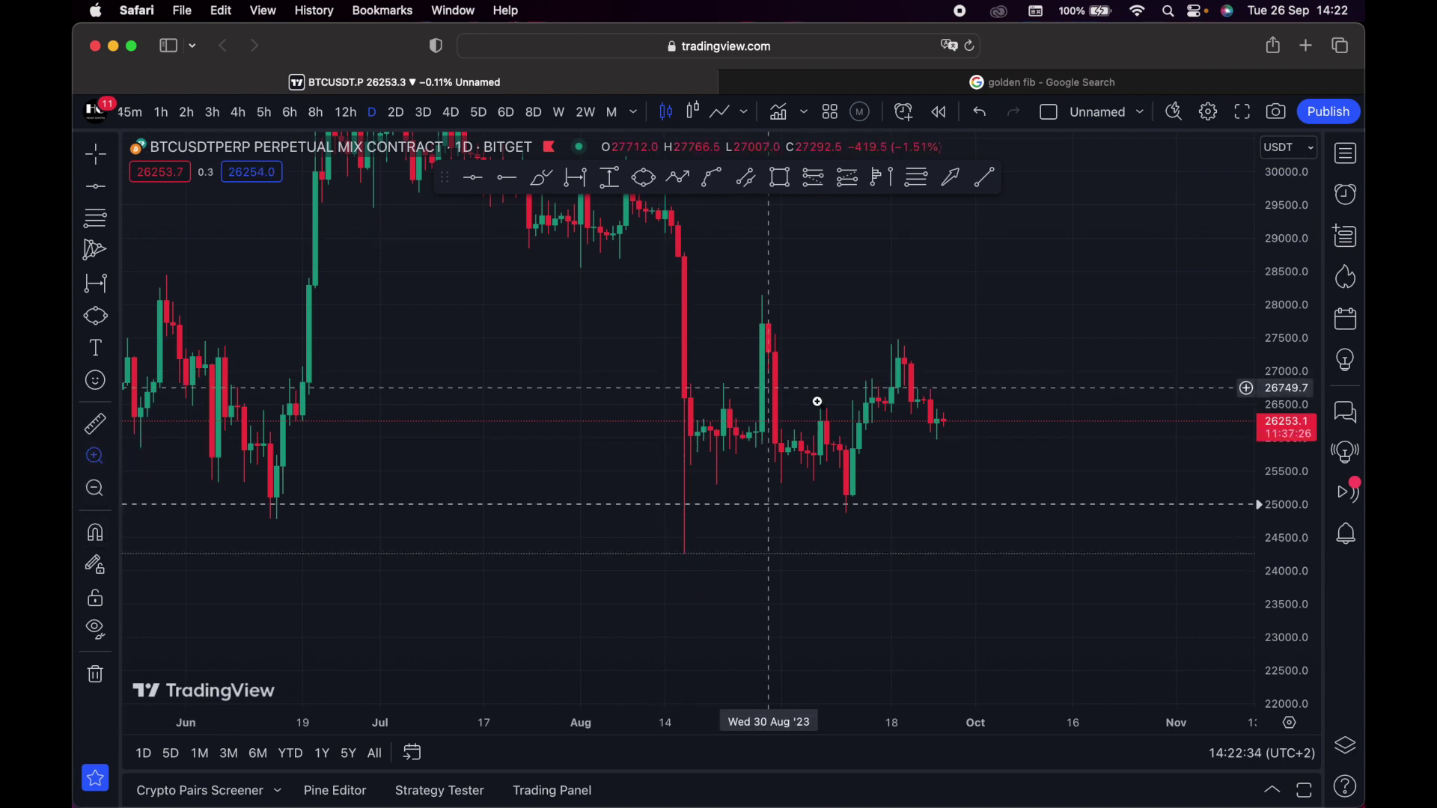
{"action": "left_click_drag", "start_coordinate": [737, 354], "coordinate": [943, 419]}
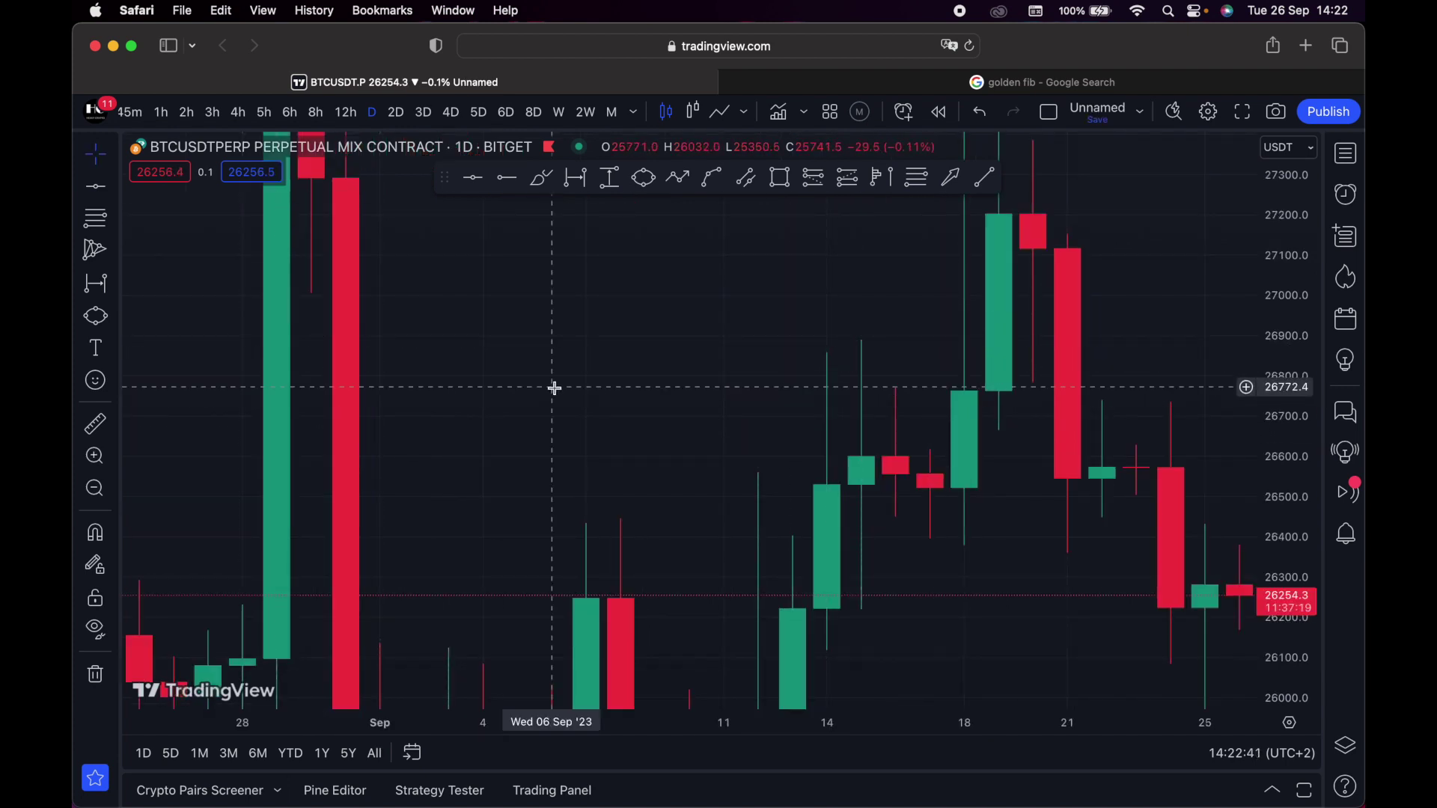
{"action": "key", "text": "super+z"}
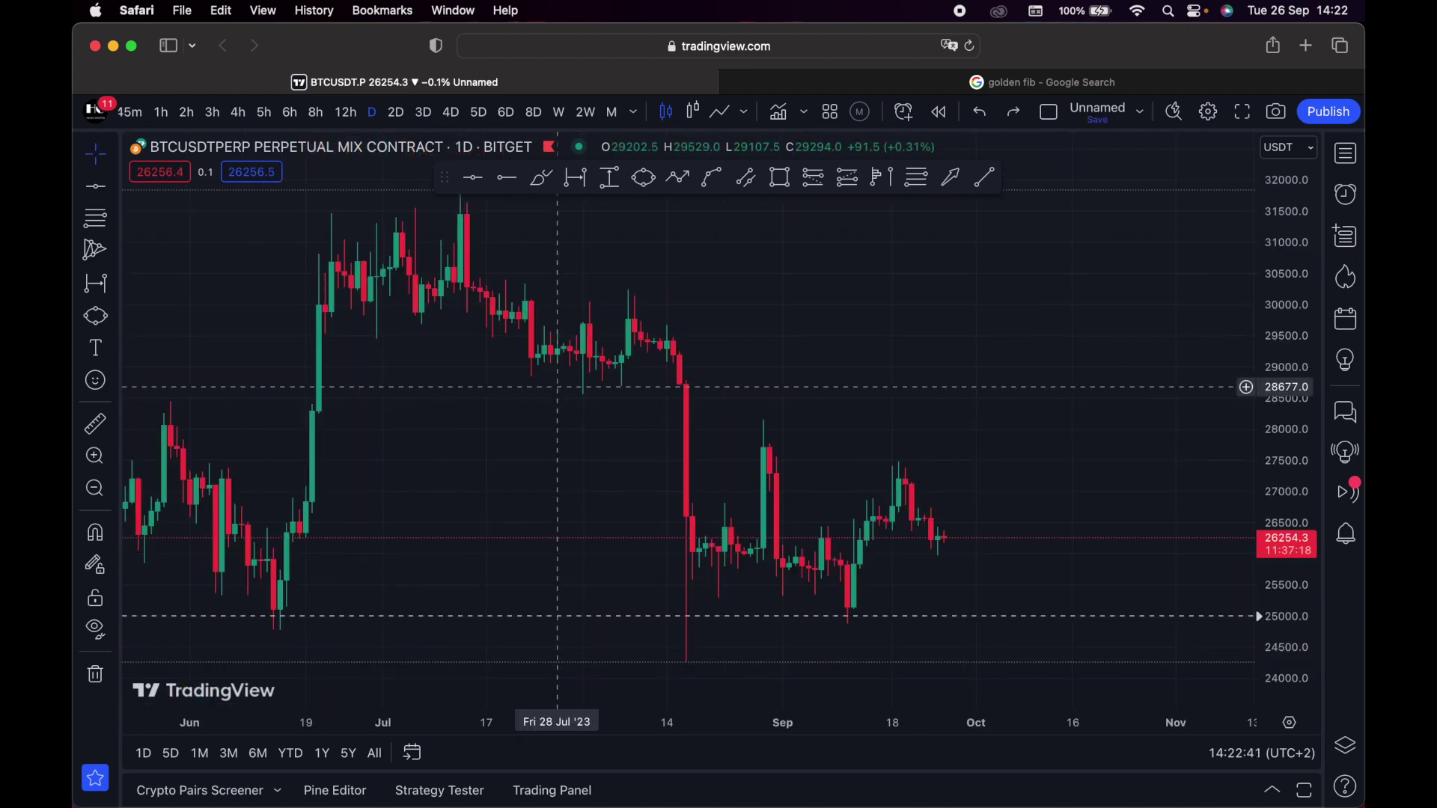
Draw a trend line with the magnet off from 7 August at about 30335 to 21 September at about 27365
{"action": "left_click", "coordinate": [105, 539]}
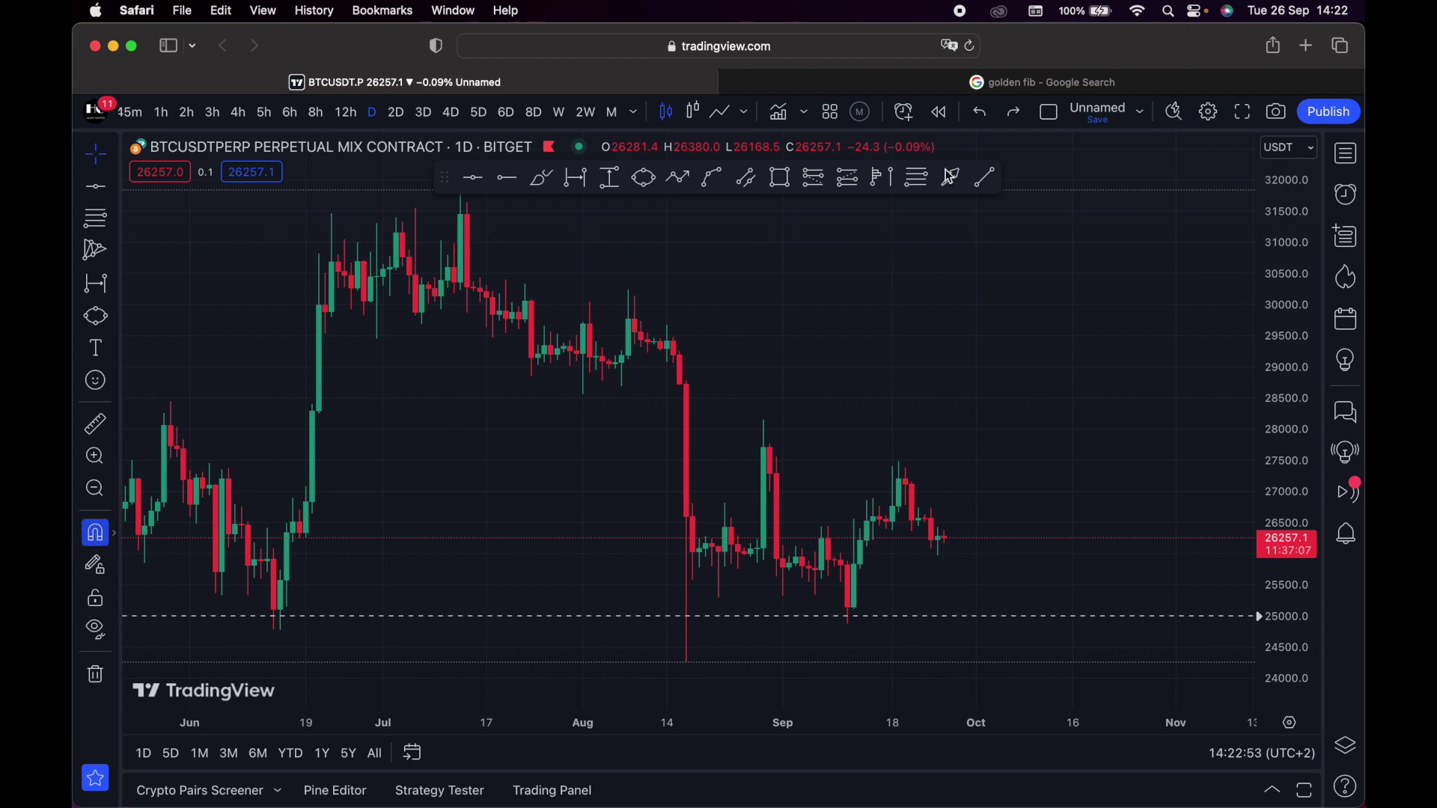
{"action": "left_click", "coordinate": [100, 532]}
{"action": "left_click", "coordinate": [988, 178]}
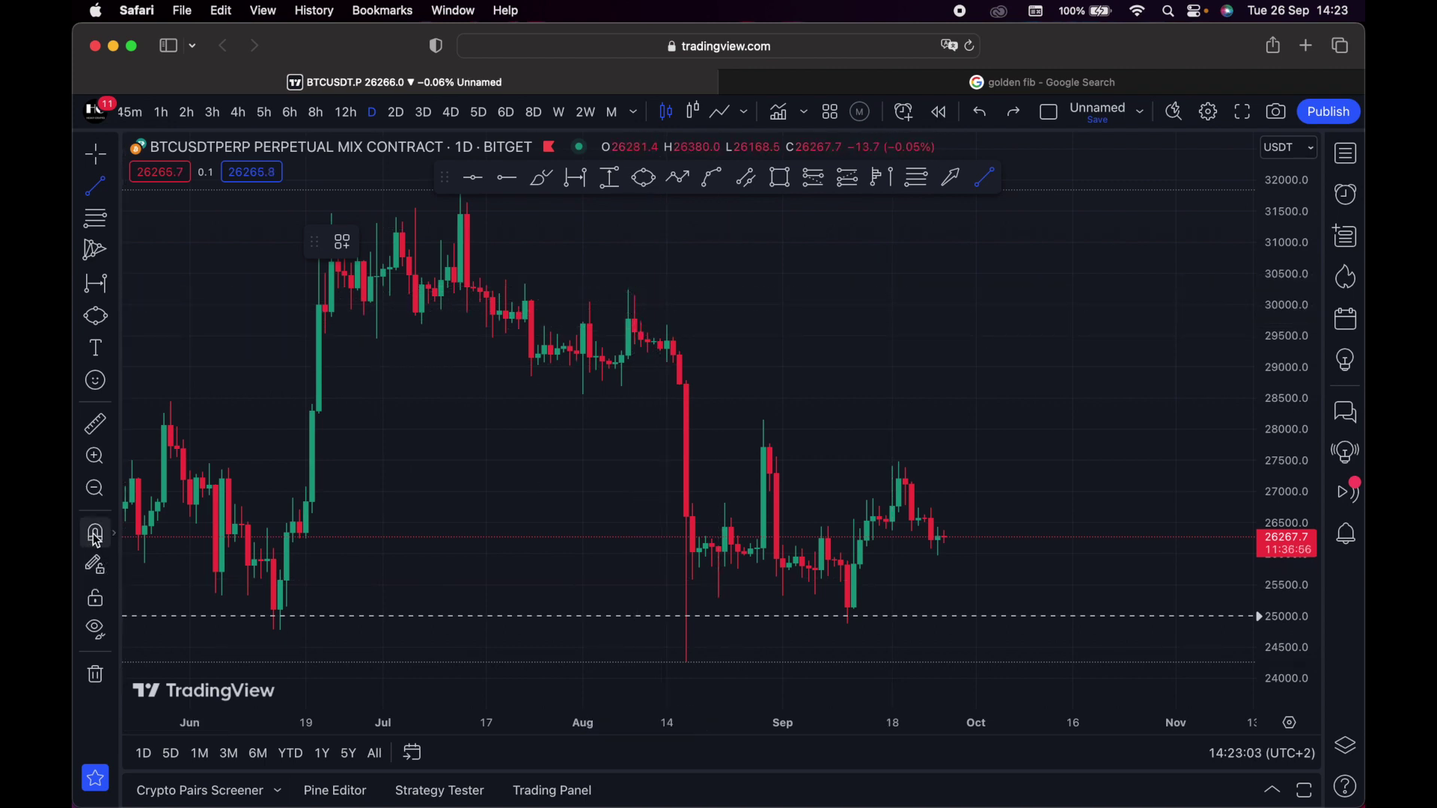
{"action": "left_click", "coordinate": [622, 284]}
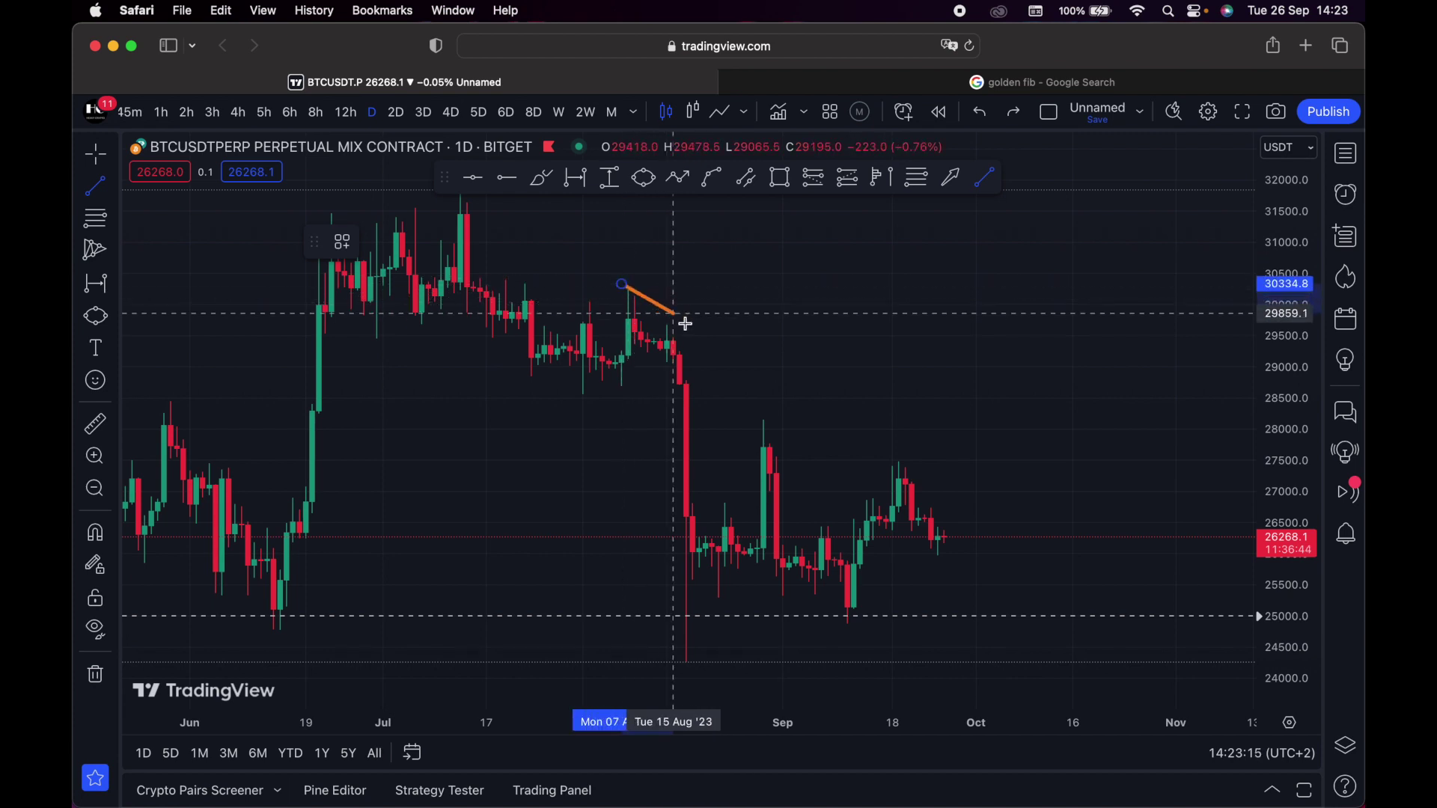
{"action": "left_click", "coordinate": [913, 468]}
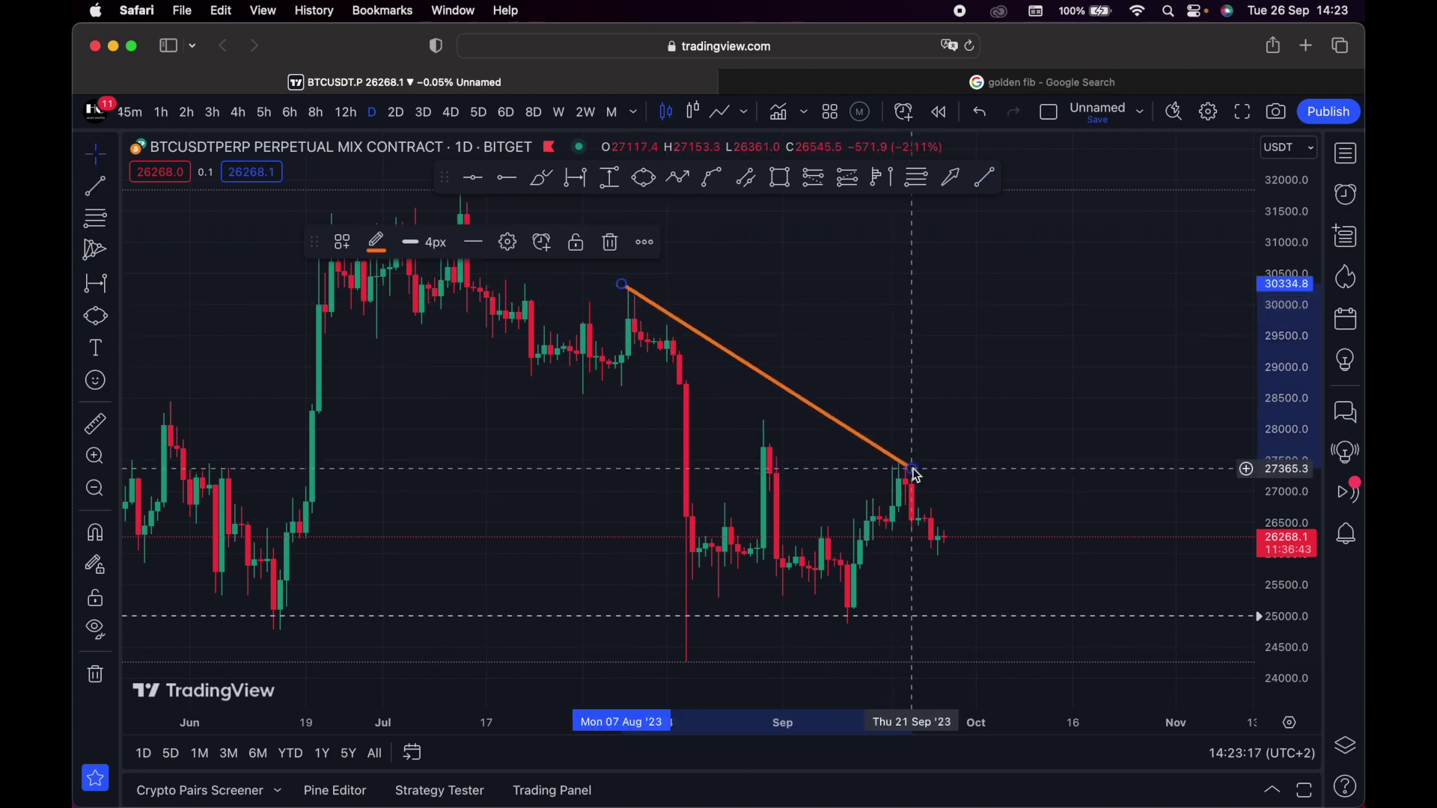
Move the trend line's start point to 11 August at about 29917 and delete the line
{"action": "left_click_drag", "start_coordinate": [628, 290], "coordinate": [650, 318]}
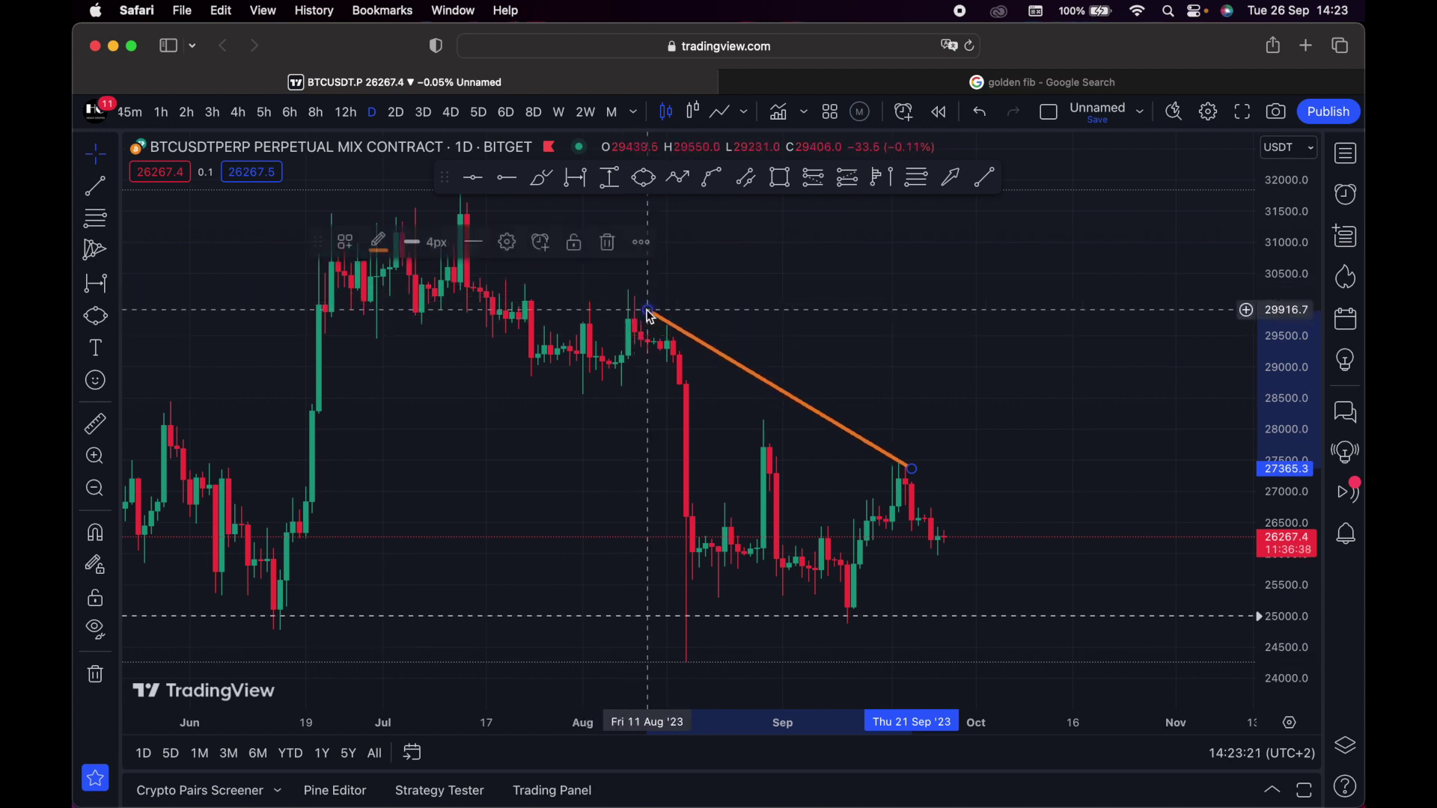
{"action": "key", "text": "Delete"}
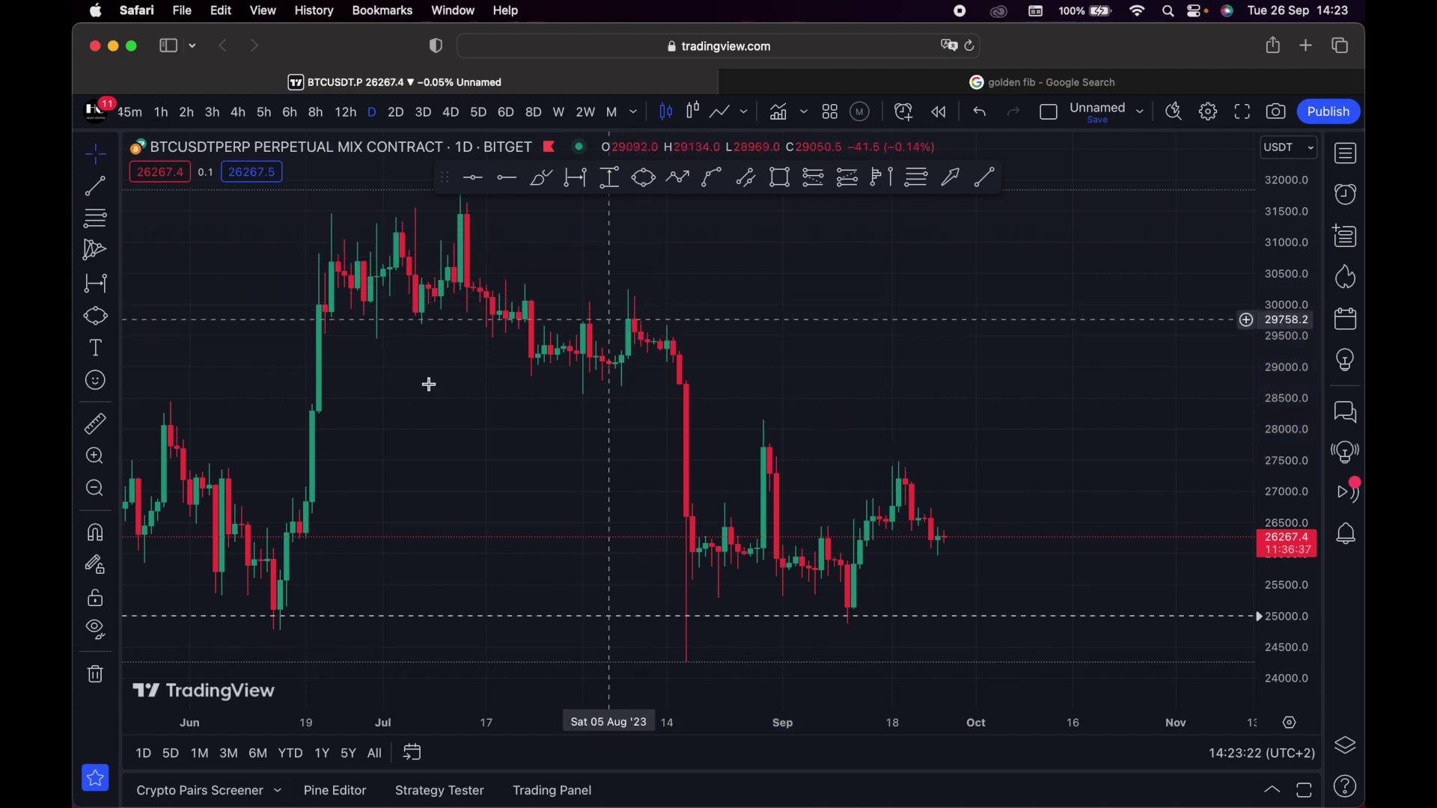
Turn on the magnet and try a snapped trend line starting at the 9 August candle at about 30140
{"action": "left_click", "coordinate": [103, 537]}
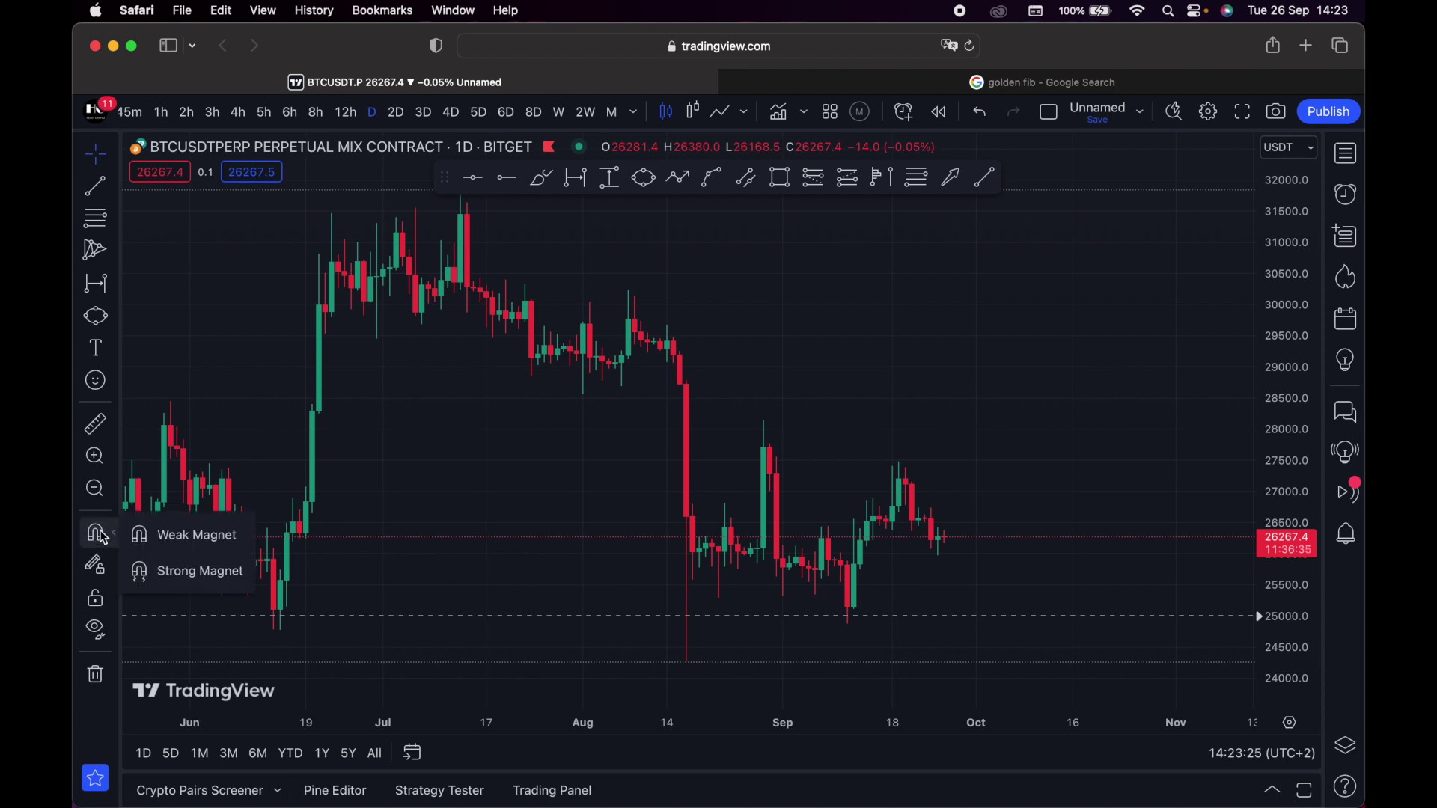
{"action": "left_click", "coordinate": [102, 536]}
{"action": "left_click", "coordinate": [988, 180]}
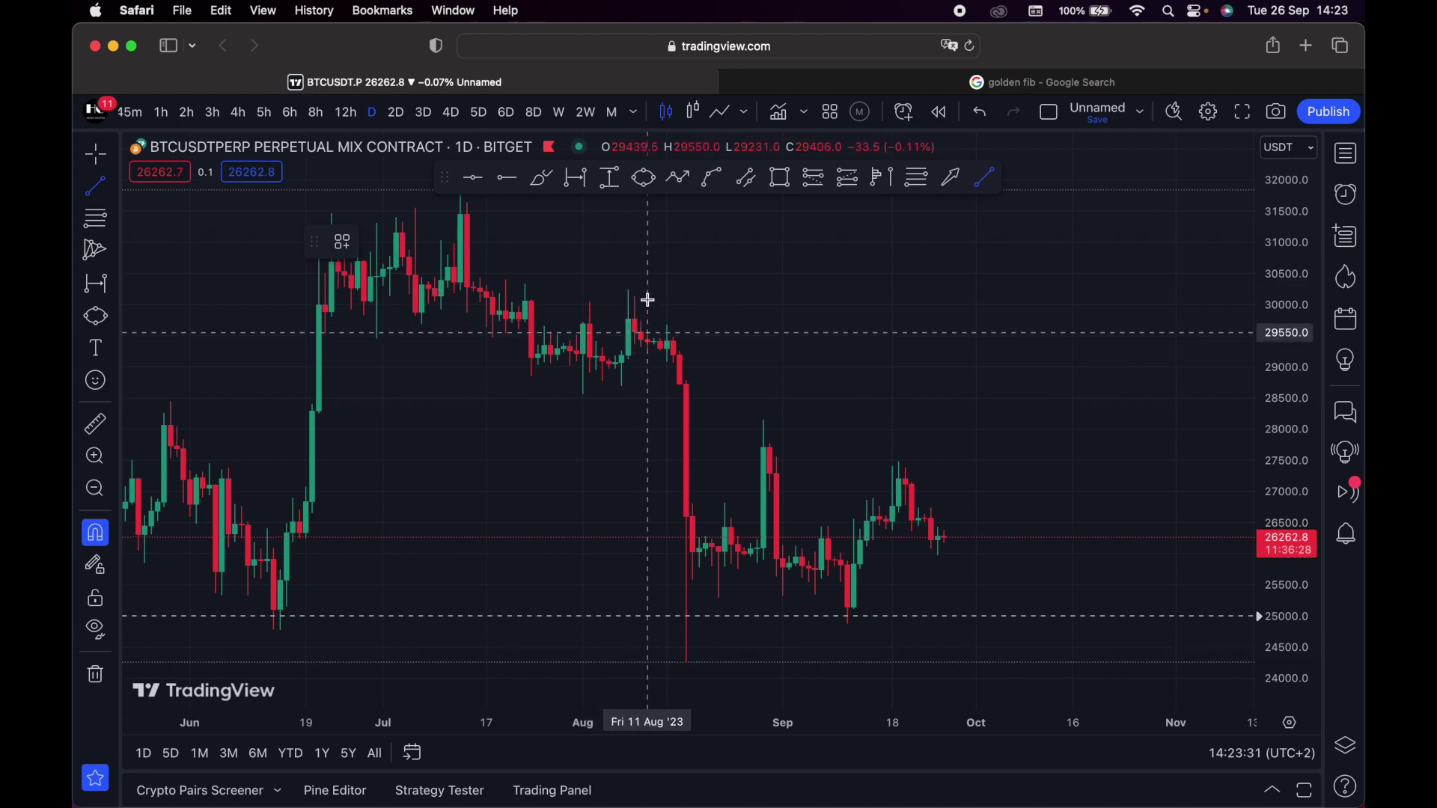
{"action": "left_click", "coordinate": [631, 279]}
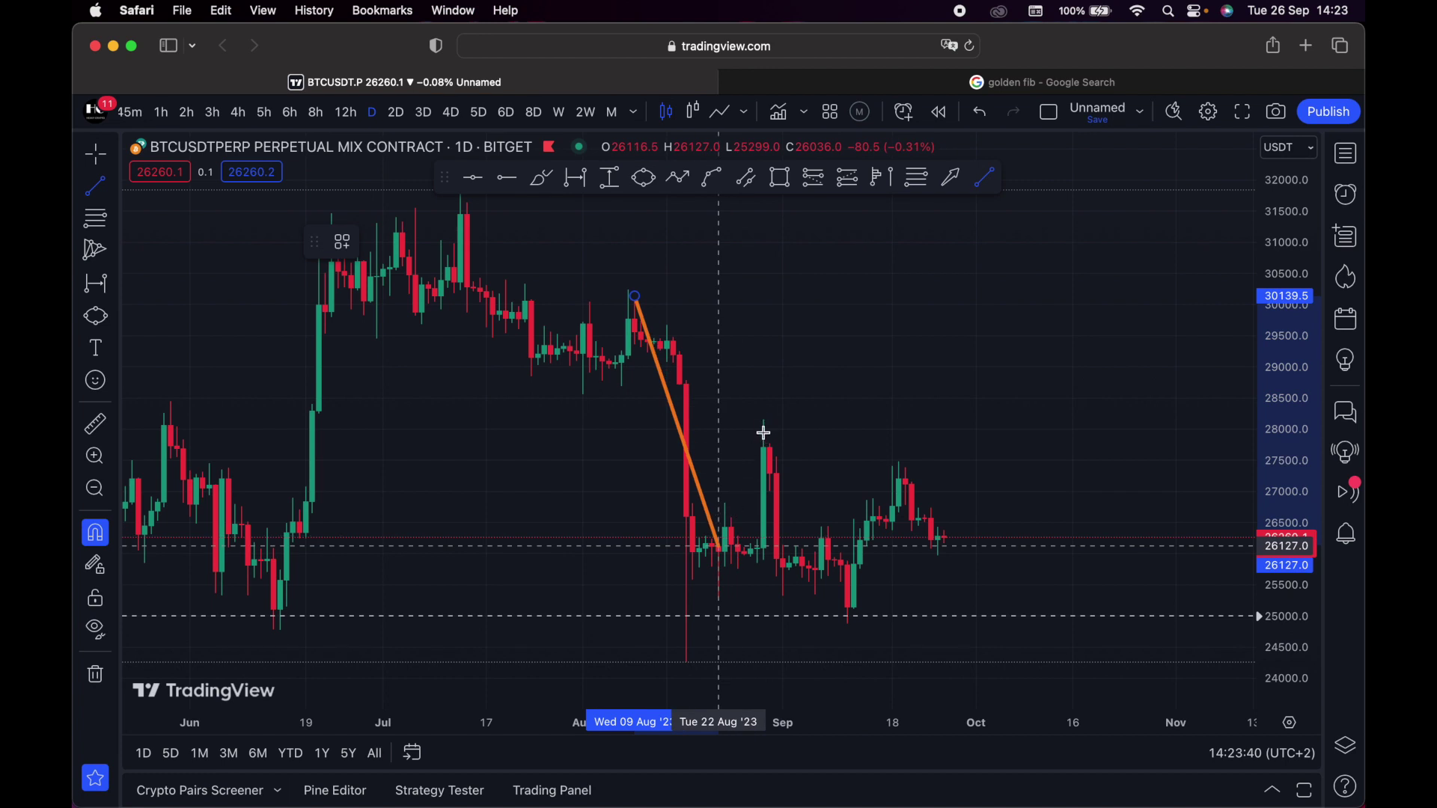
{"action": "key", "text": "Escape"}
{"action": "scroll", "coordinate": [873, 469], "scroll_direction": "left", "scroll_amount": 3}
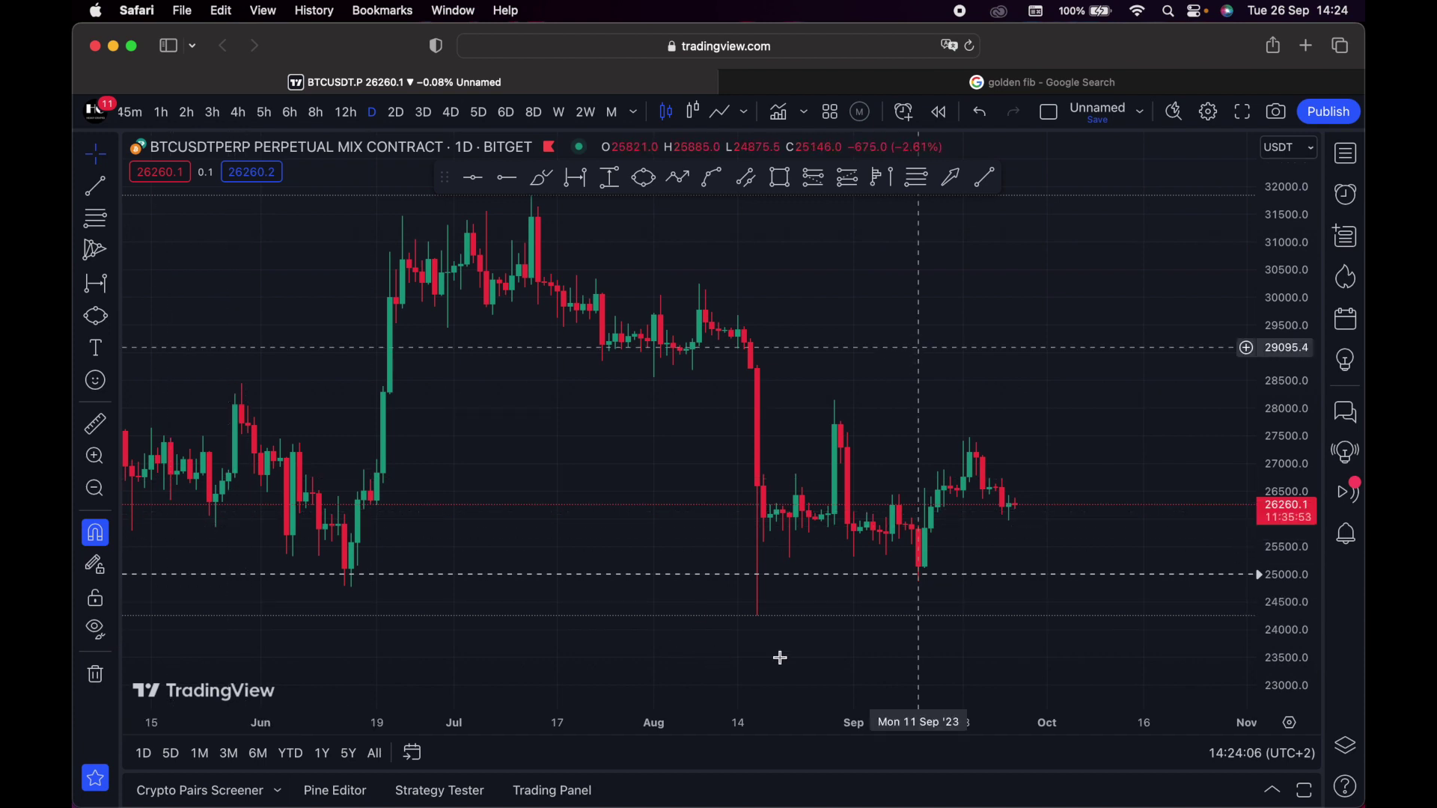
{"action": "left_click_drag", "start_coordinate": [942, 732], "coordinate": [1022, 732]}
{"action": "left_click_drag", "start_coordinate": [1295, 247], "coordinate": [1295, 300]}
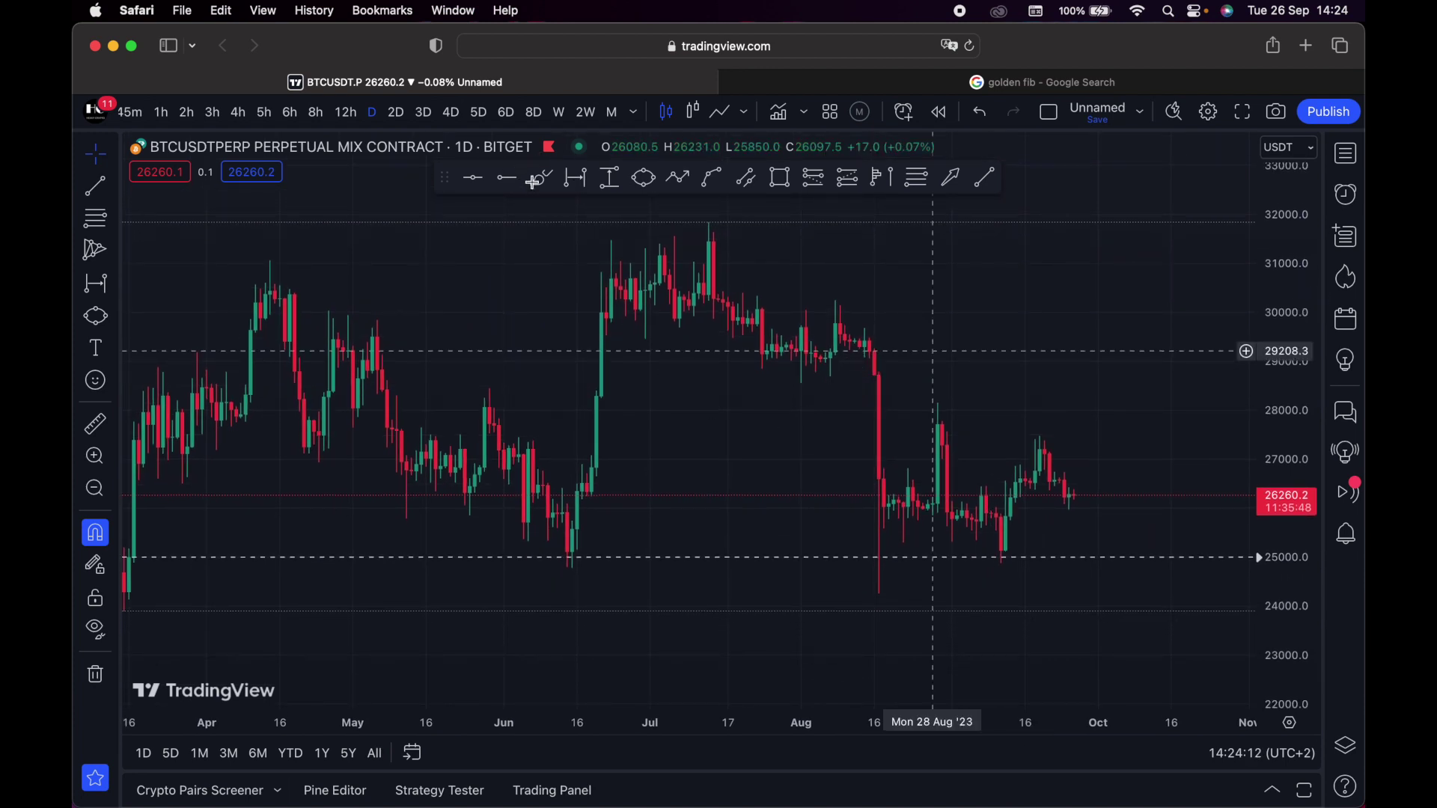
{"action": "left_click_drag", "start_coordinate": [860, 247], "coordinate": [935, 181]}
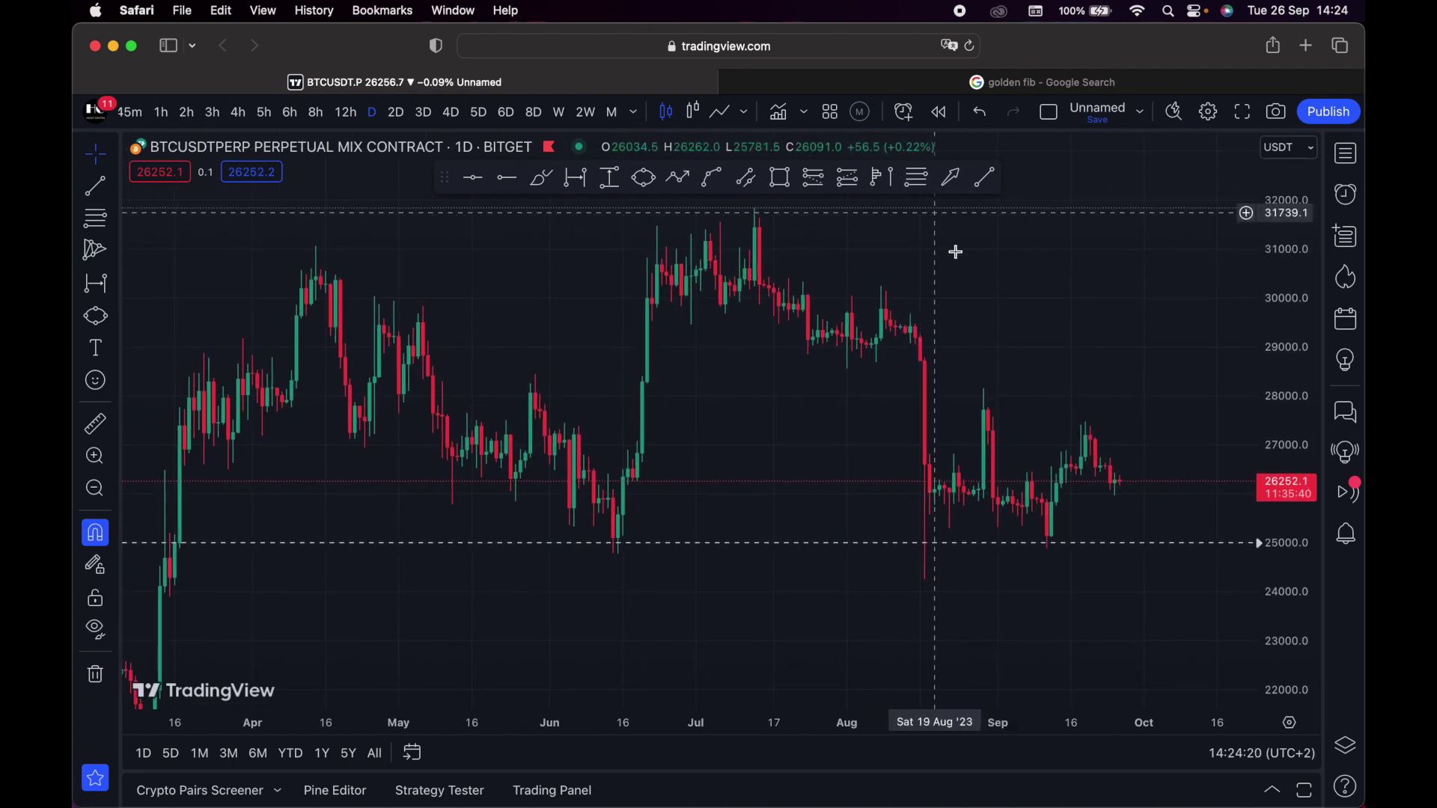
{"action": "left_click_drag", "start_coordinate": [824, 400], "coordinate": [856, 382]}
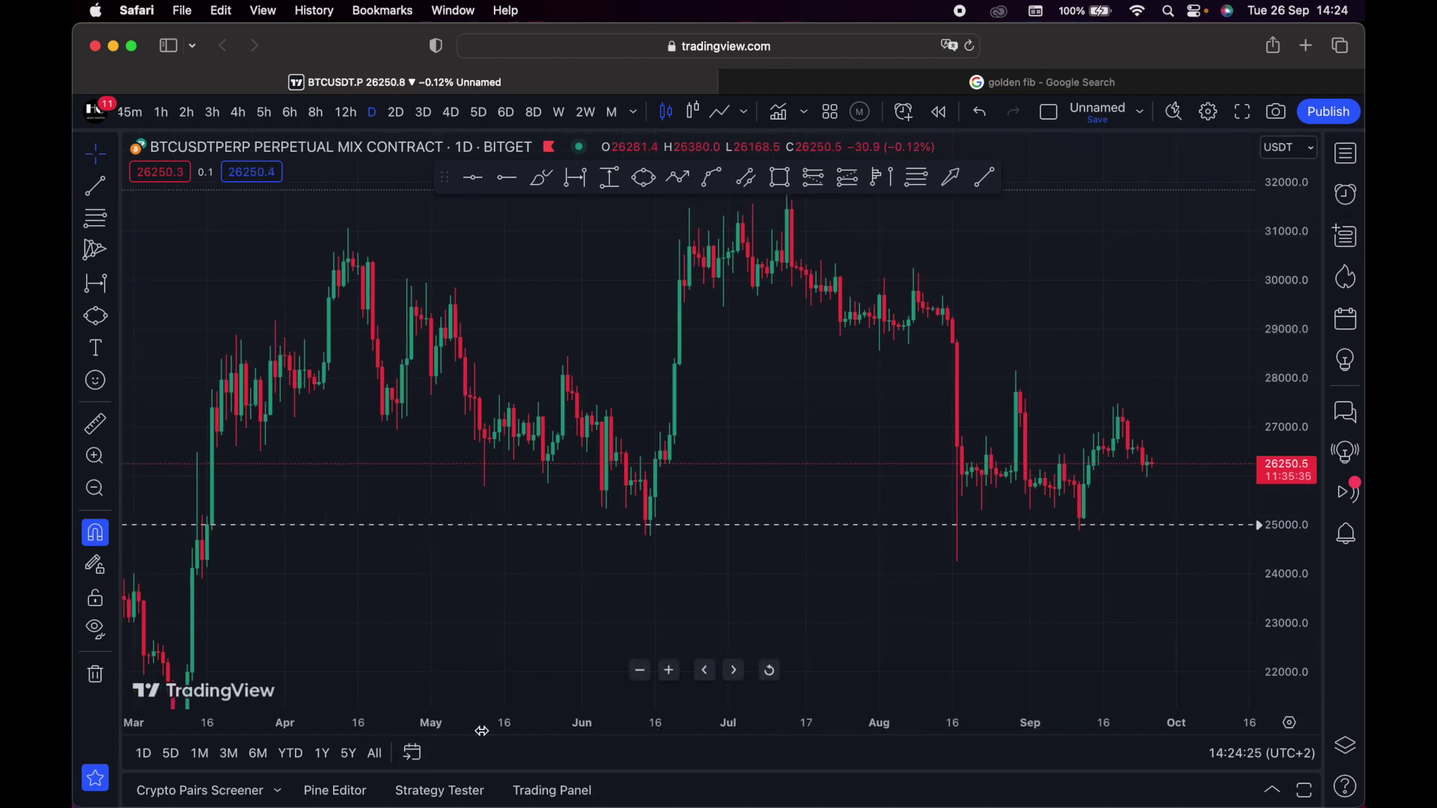
Switch the chart to the 1D date range with one-minute candles and scale it to show the price moves
{"action": "left_click", "coordinate": [146, 758]}
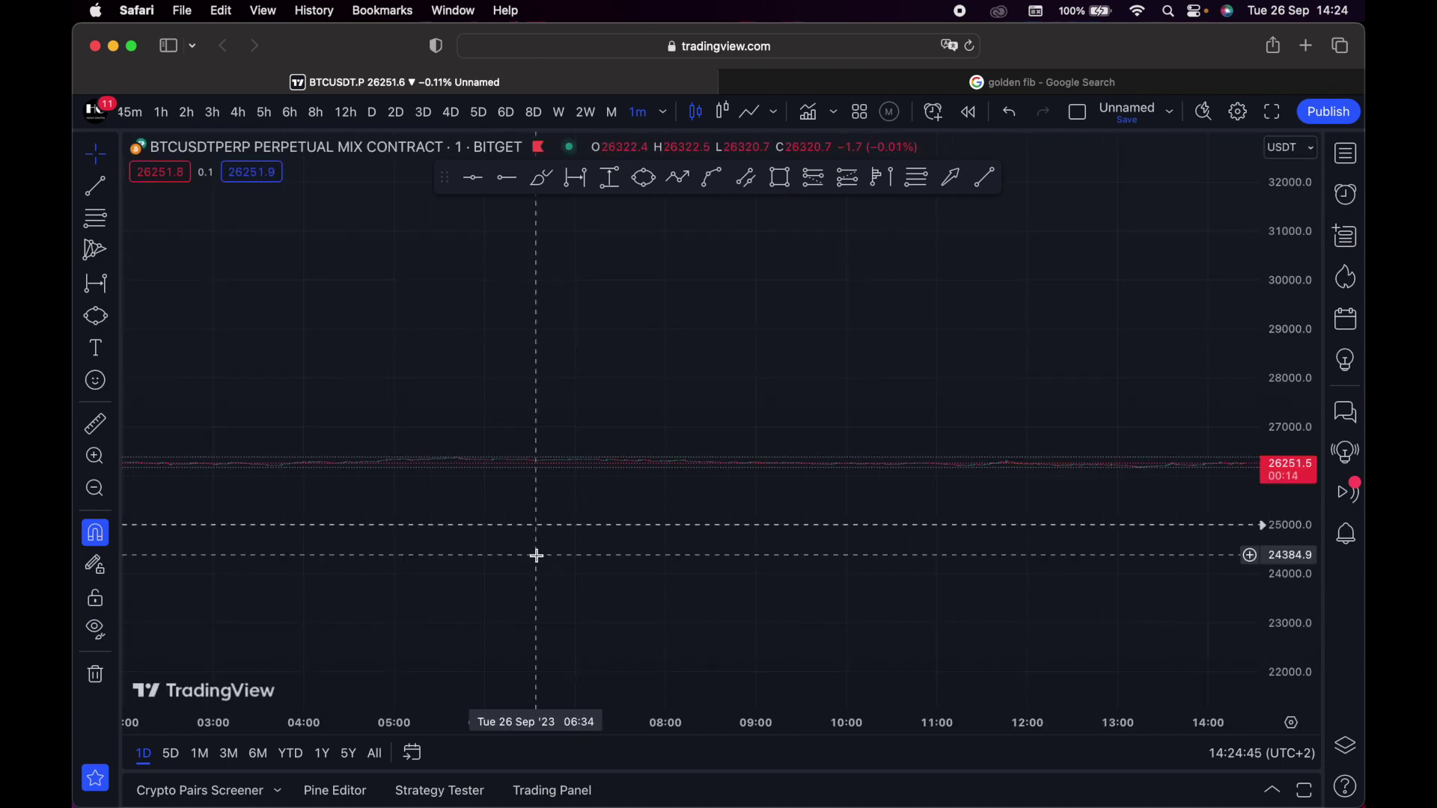
{"action": "left_click_drag", "start_coordinate": [1004, 395], "coordinate": [1096, 475]}
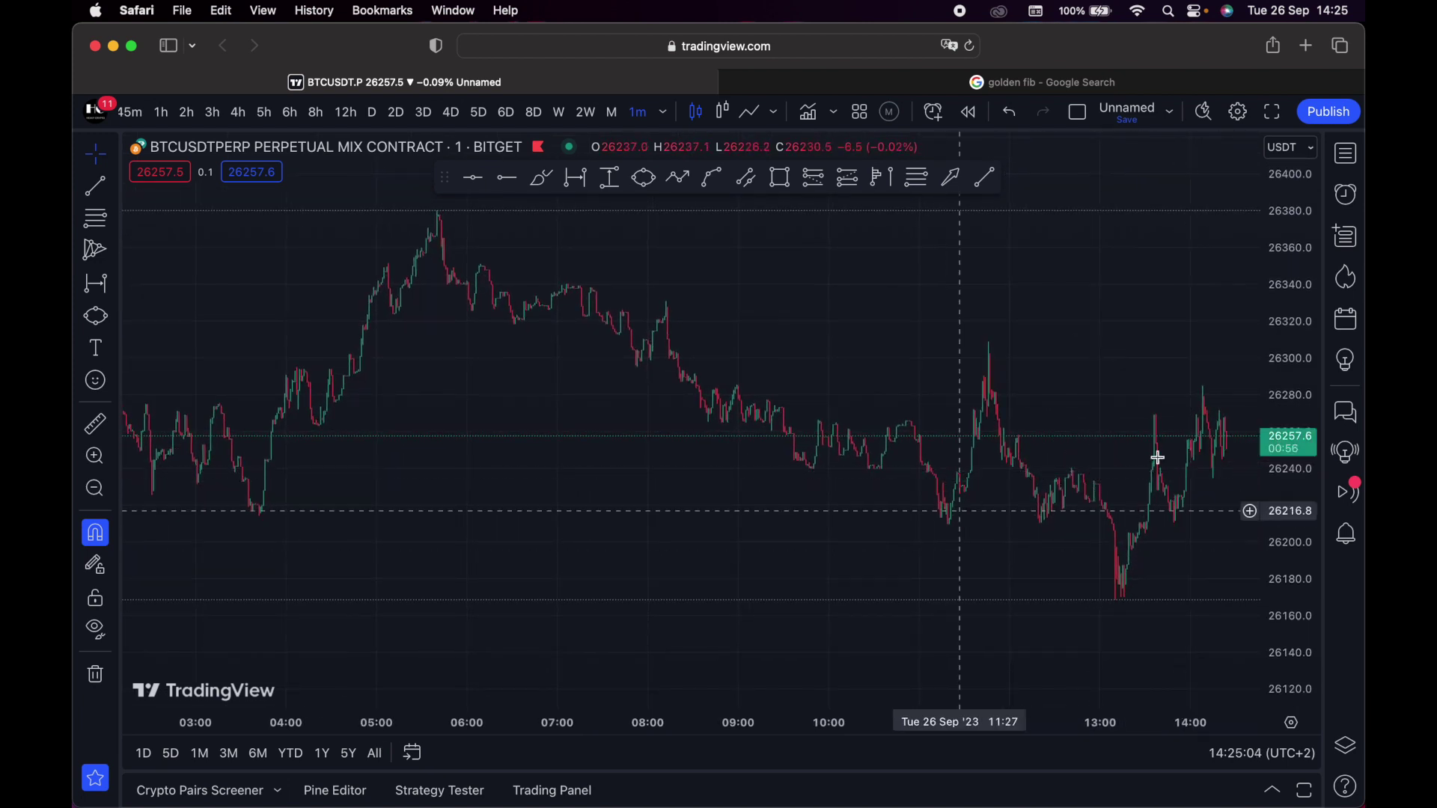
{"action": "left_click_drag", "start_coordinate": [1073, 722], "coordinate": [861, 720]}
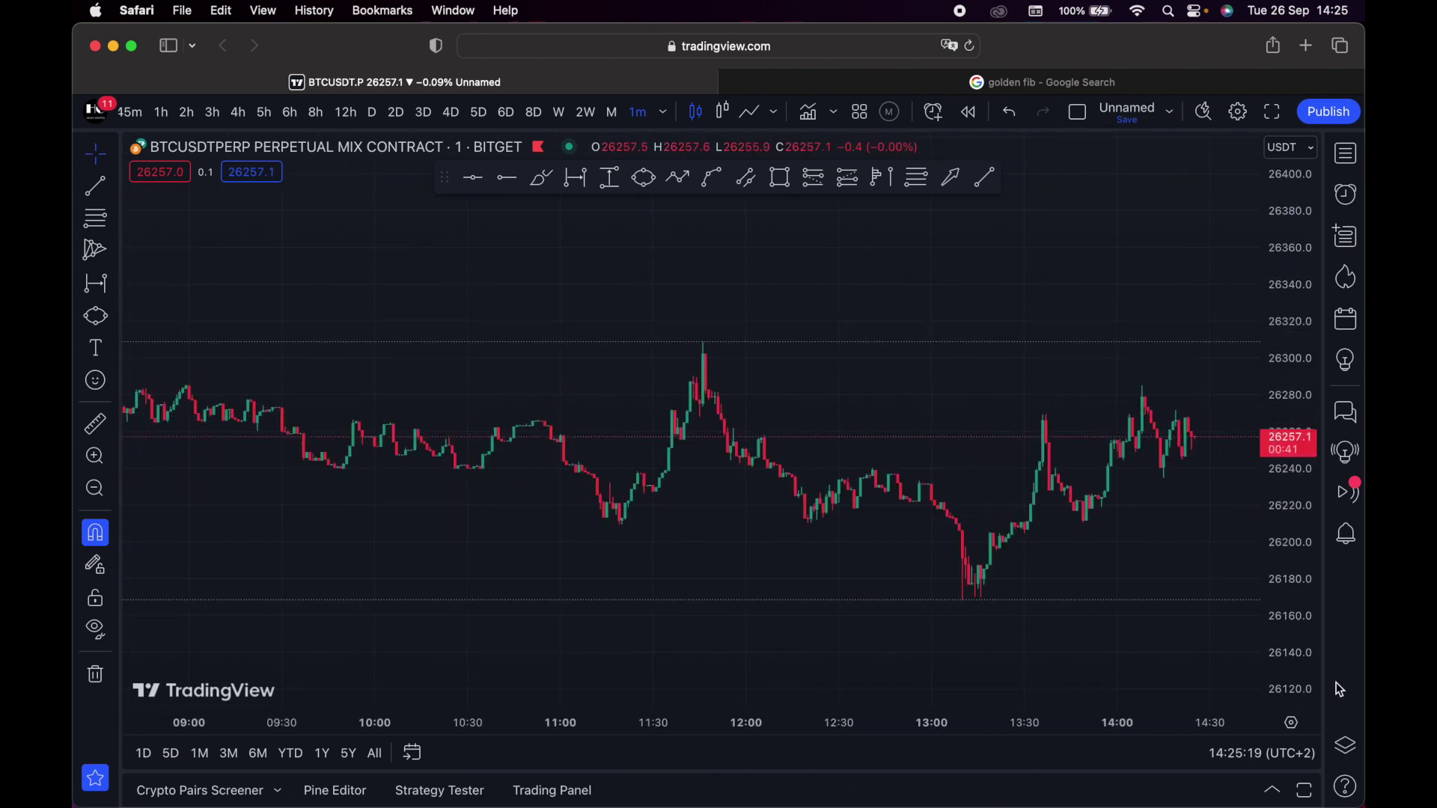
Examine the price scale options and the list of available time zones, and close both
{"action": "left_click", "coordinate": [1293, 723]}
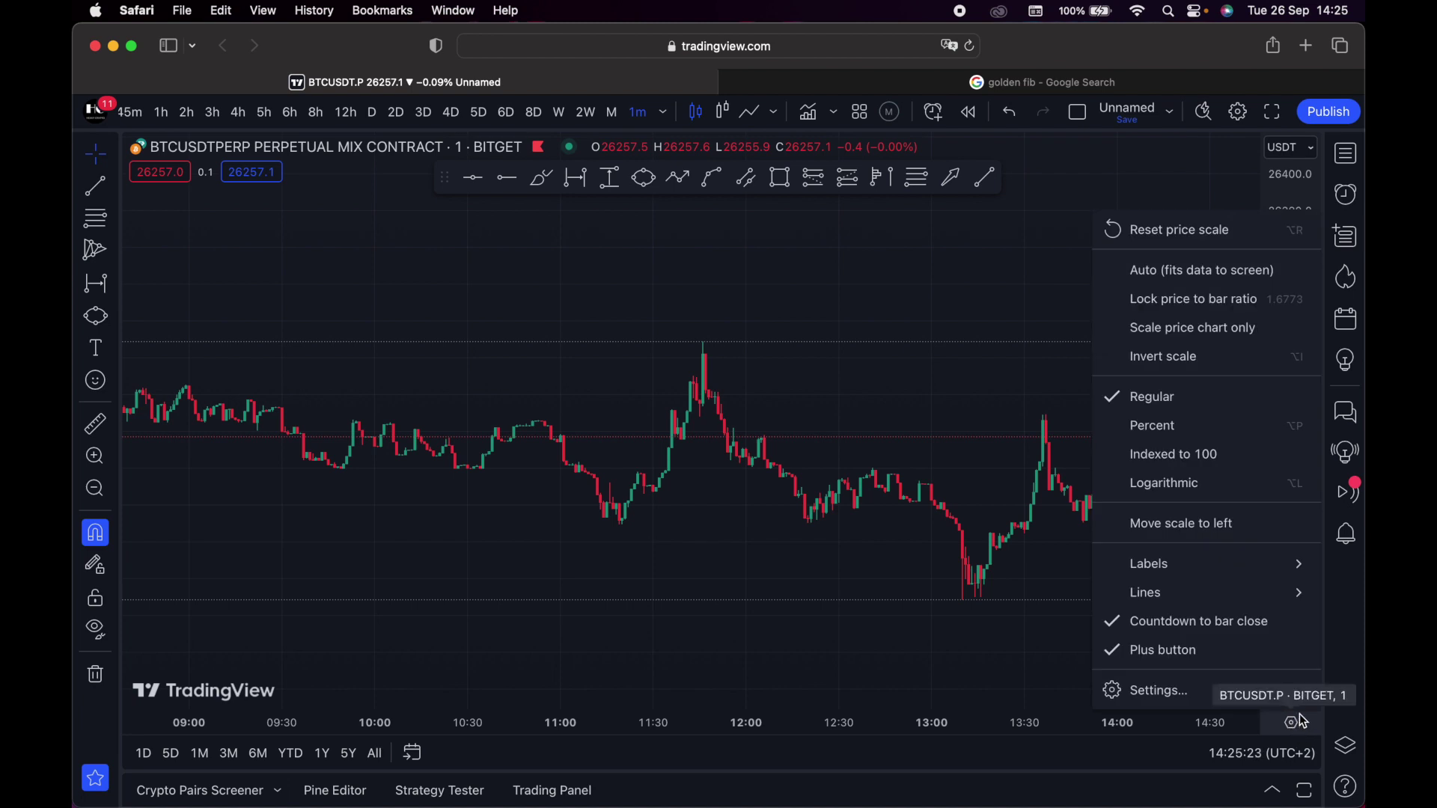
{"action": "mouse_move", "coordinate": [1231, 558]}
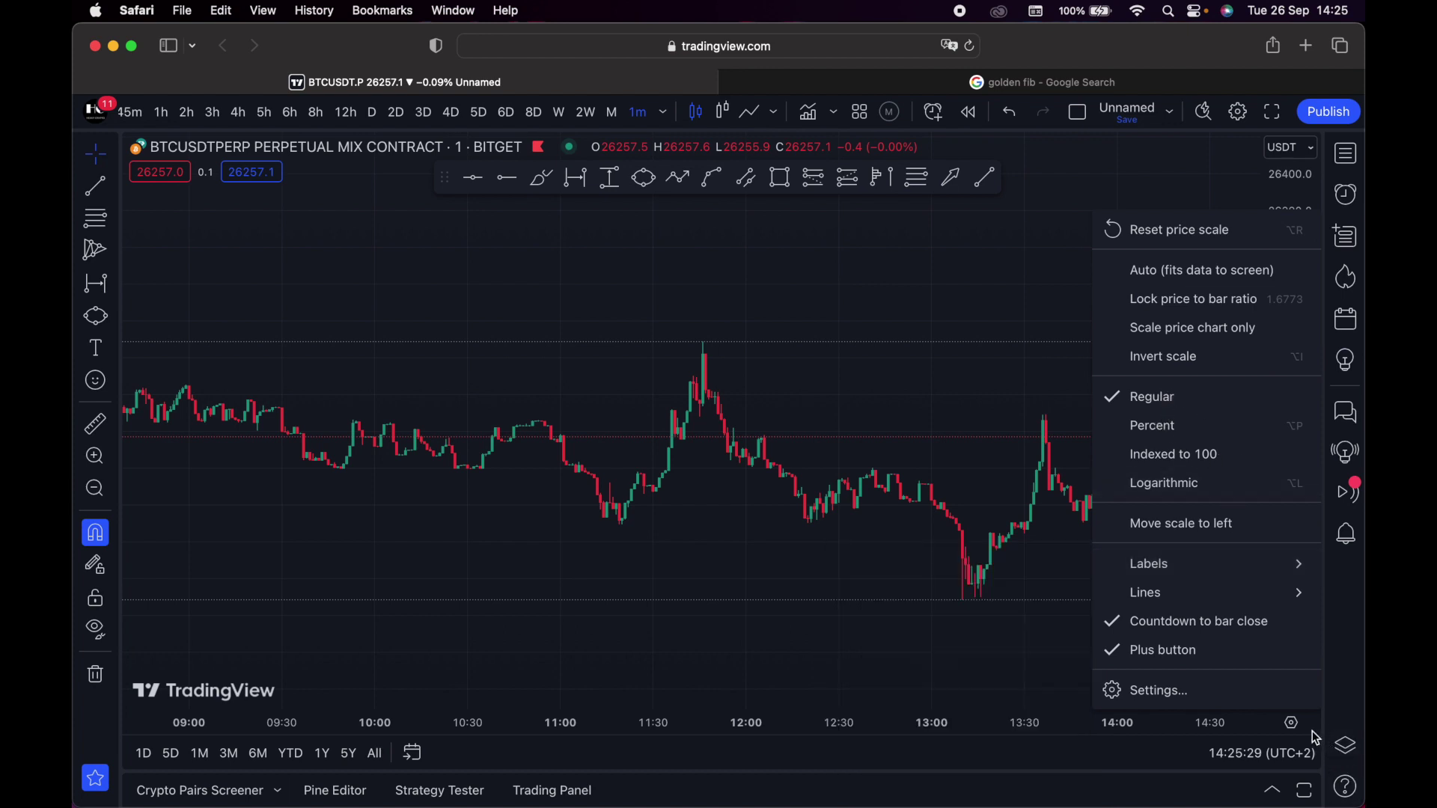
{"action": "left_click", "coordinate": [1280, 733]}
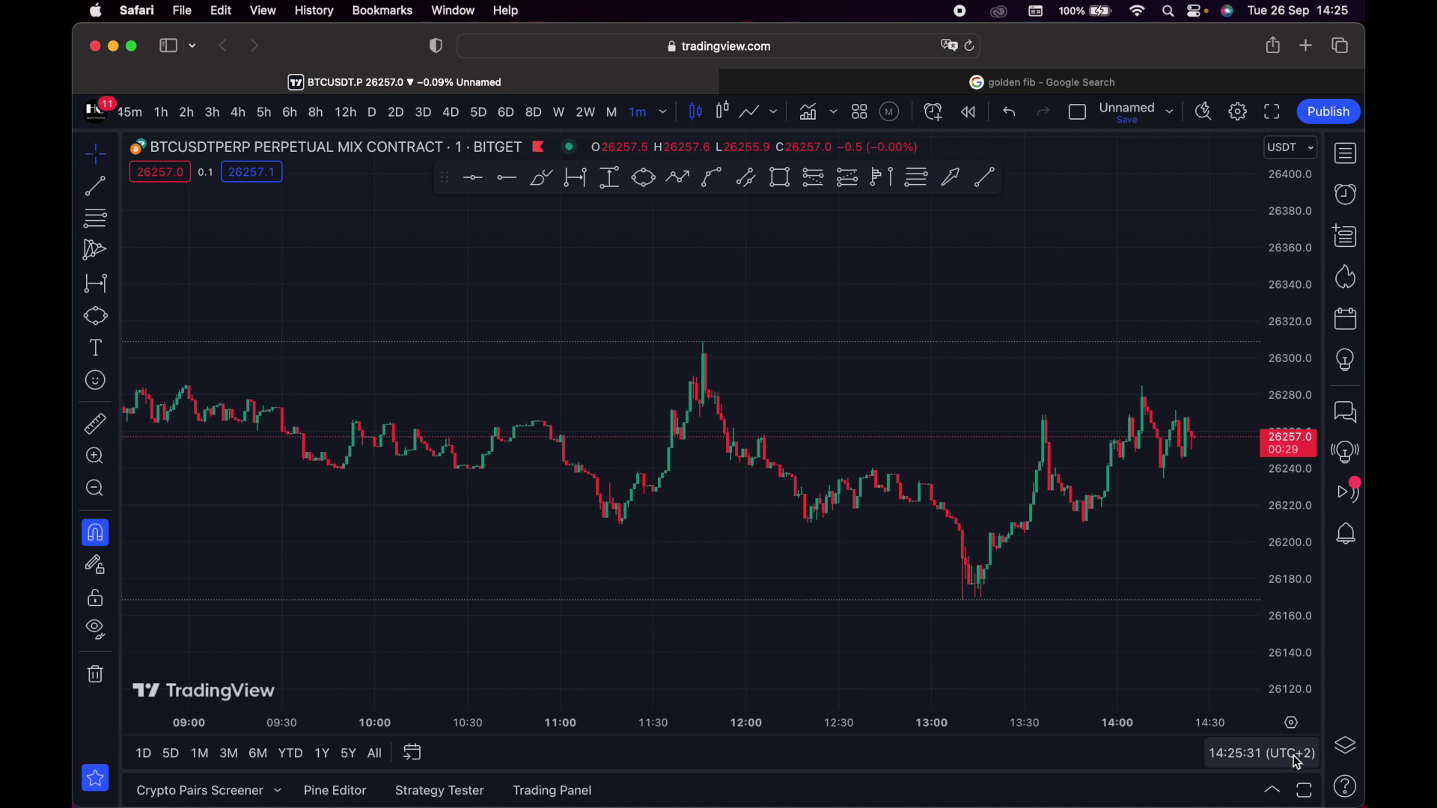
{"action": "left_click", "coordinate": [1299, 760]}
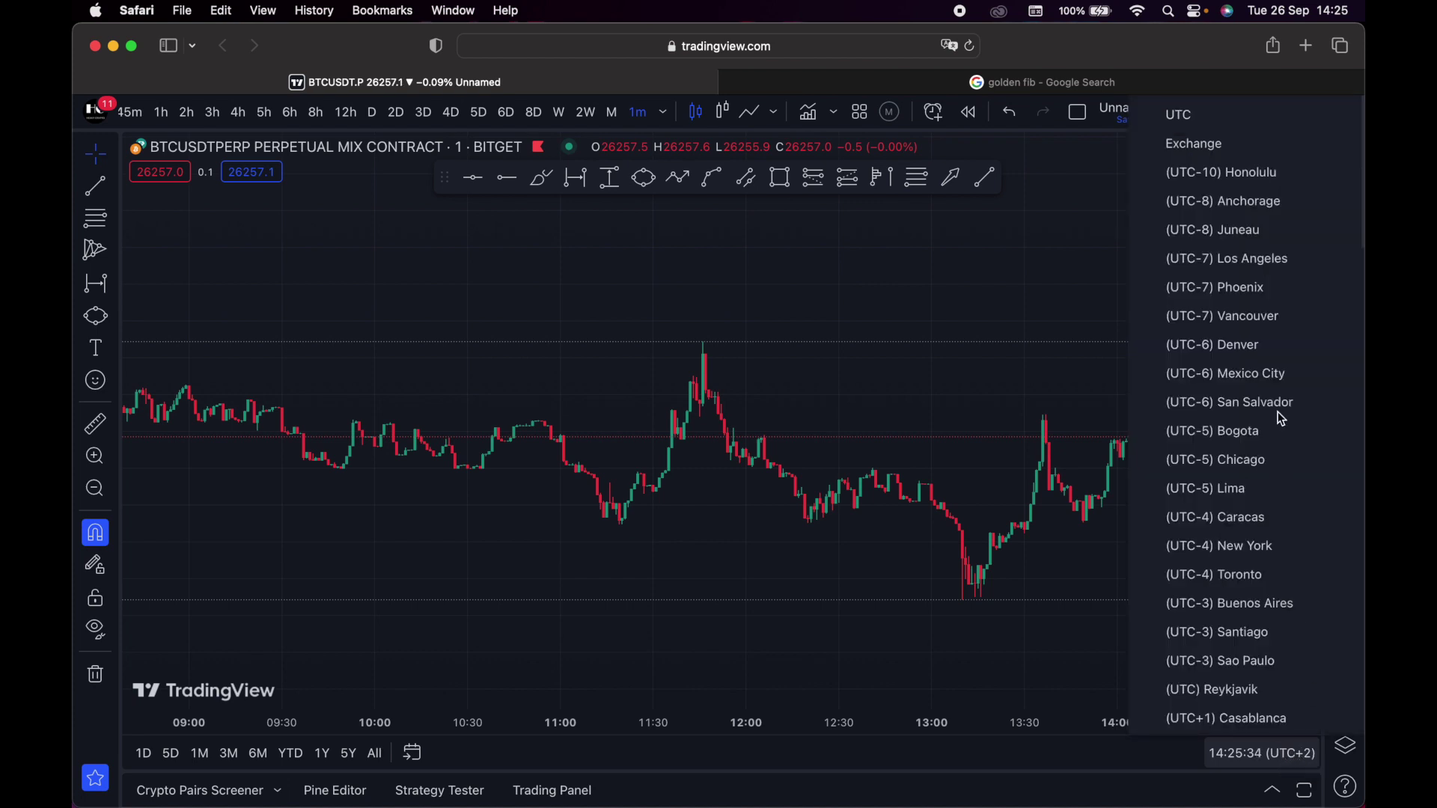
{"action": "scroll", "coordinate": [1209, 396], "scroll_direction": "down", "scroll_amount": 15}
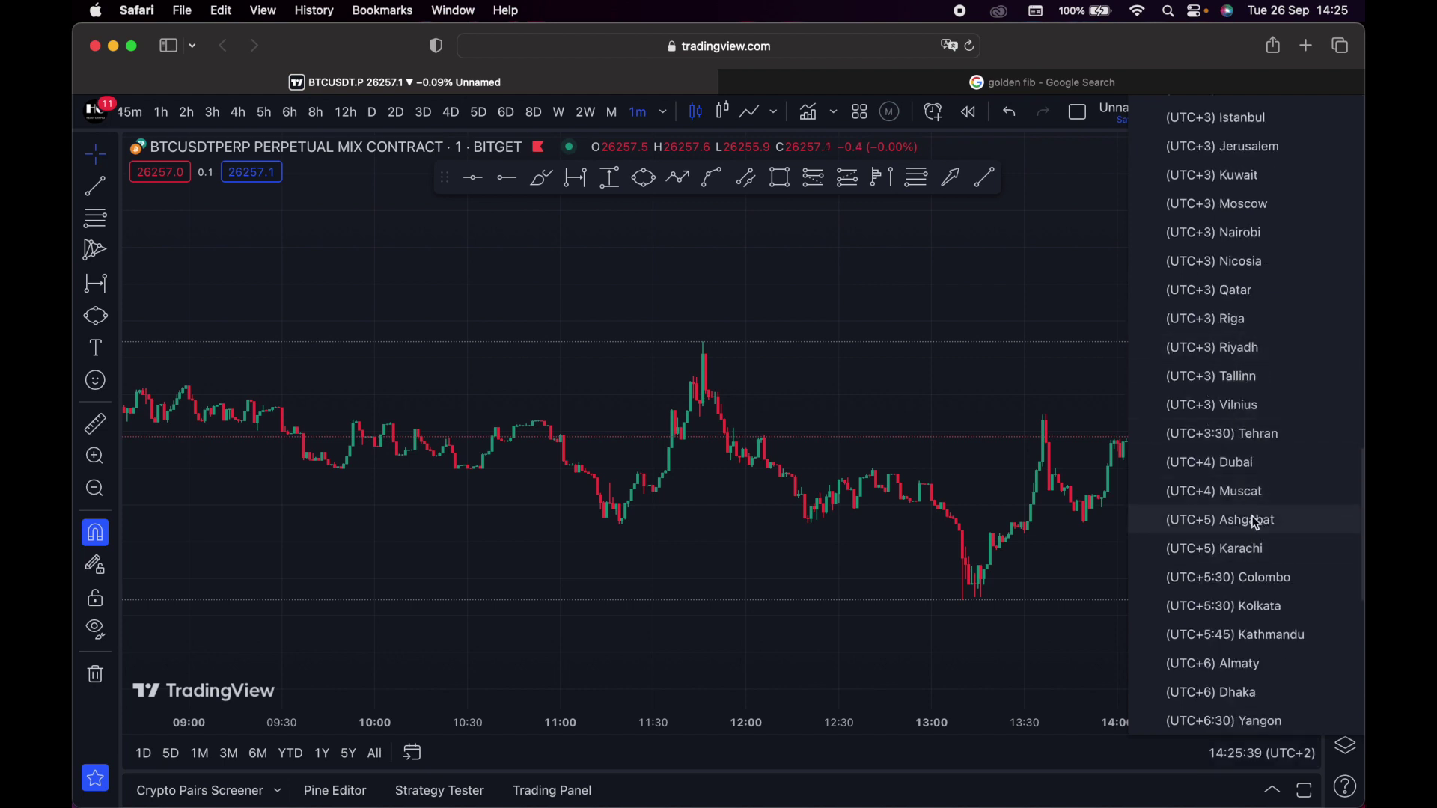
{"action": "left_click", "coordinate": [1080, 564]}
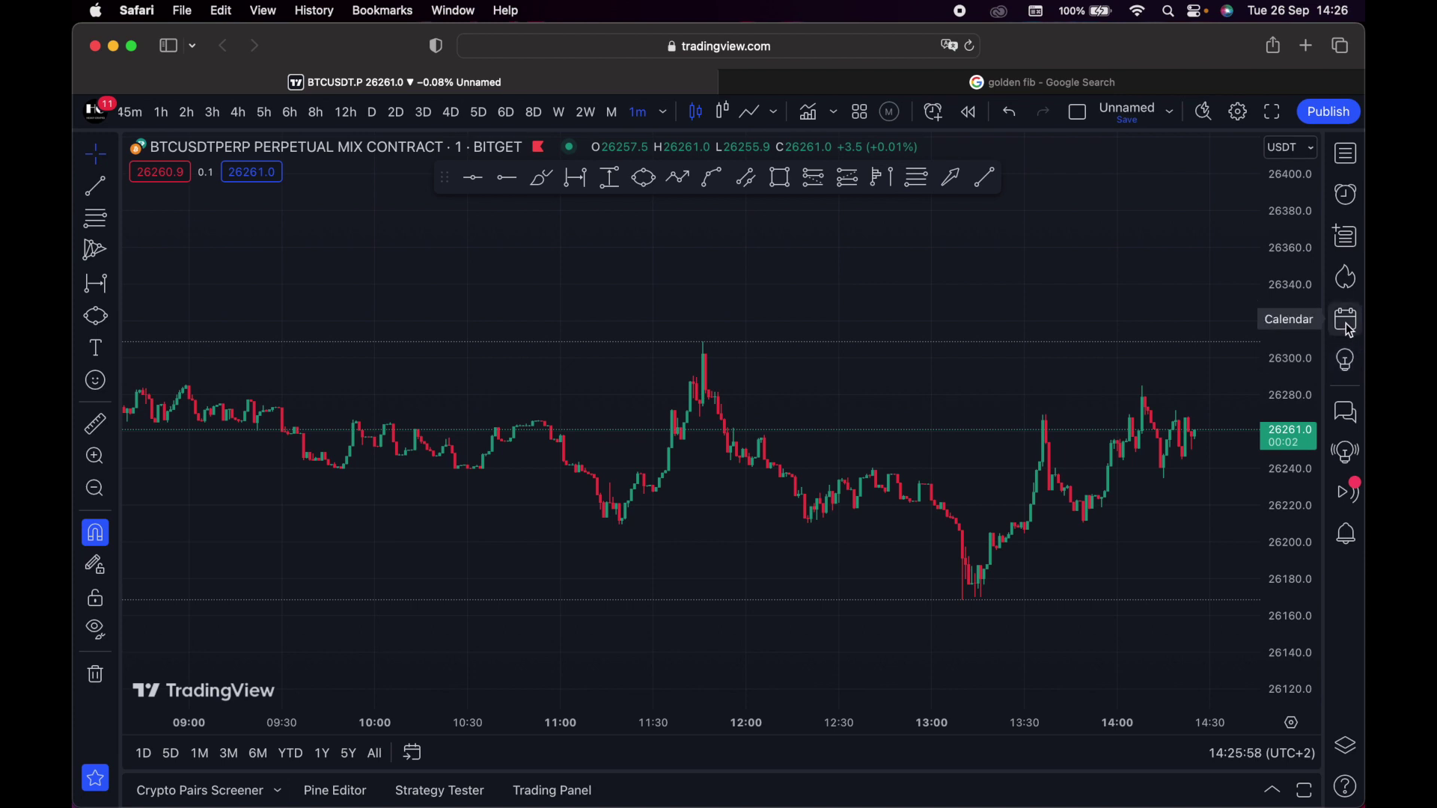
Look at the US Exchanges hotlists and close them
{"action": "left_click", "coordinate": [1349, 283]}
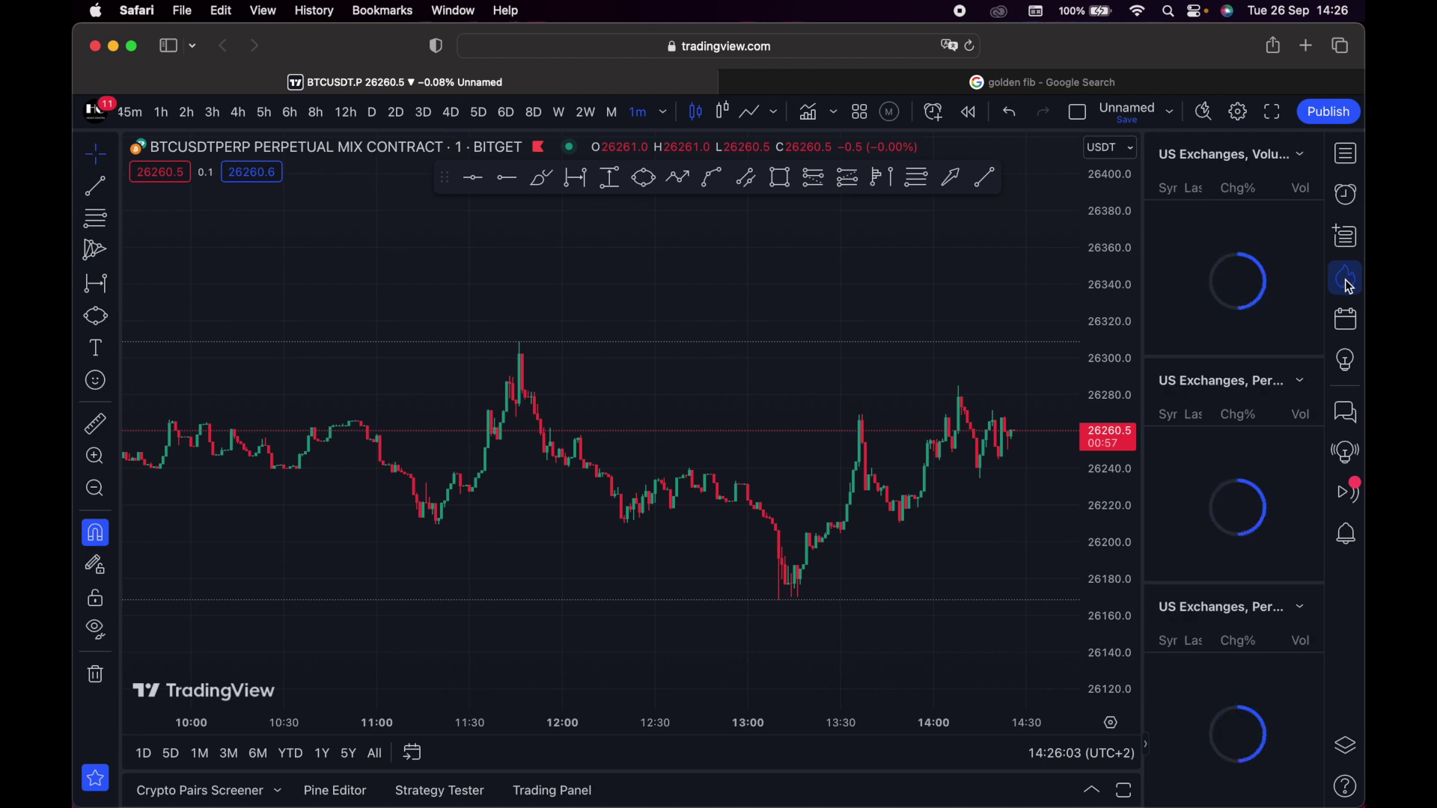
{"action": "left_click", "coordinate": [1347, 281]}
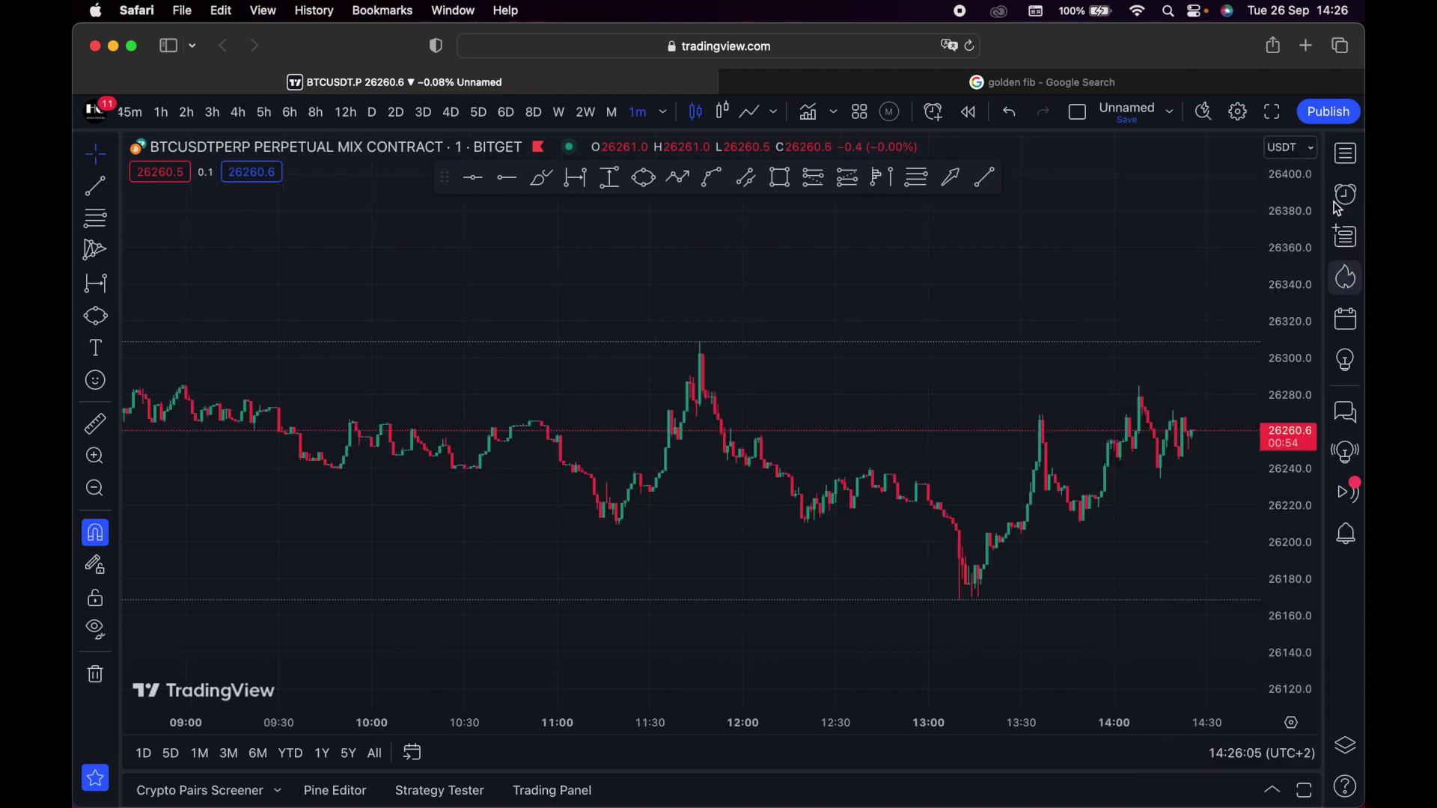
{"action": "left_click", "coordinate": [738, 719]}
{"action": "scroll", "coordinate": [789, 741], "scroll_direction": "down", "scroll_amount": 2}
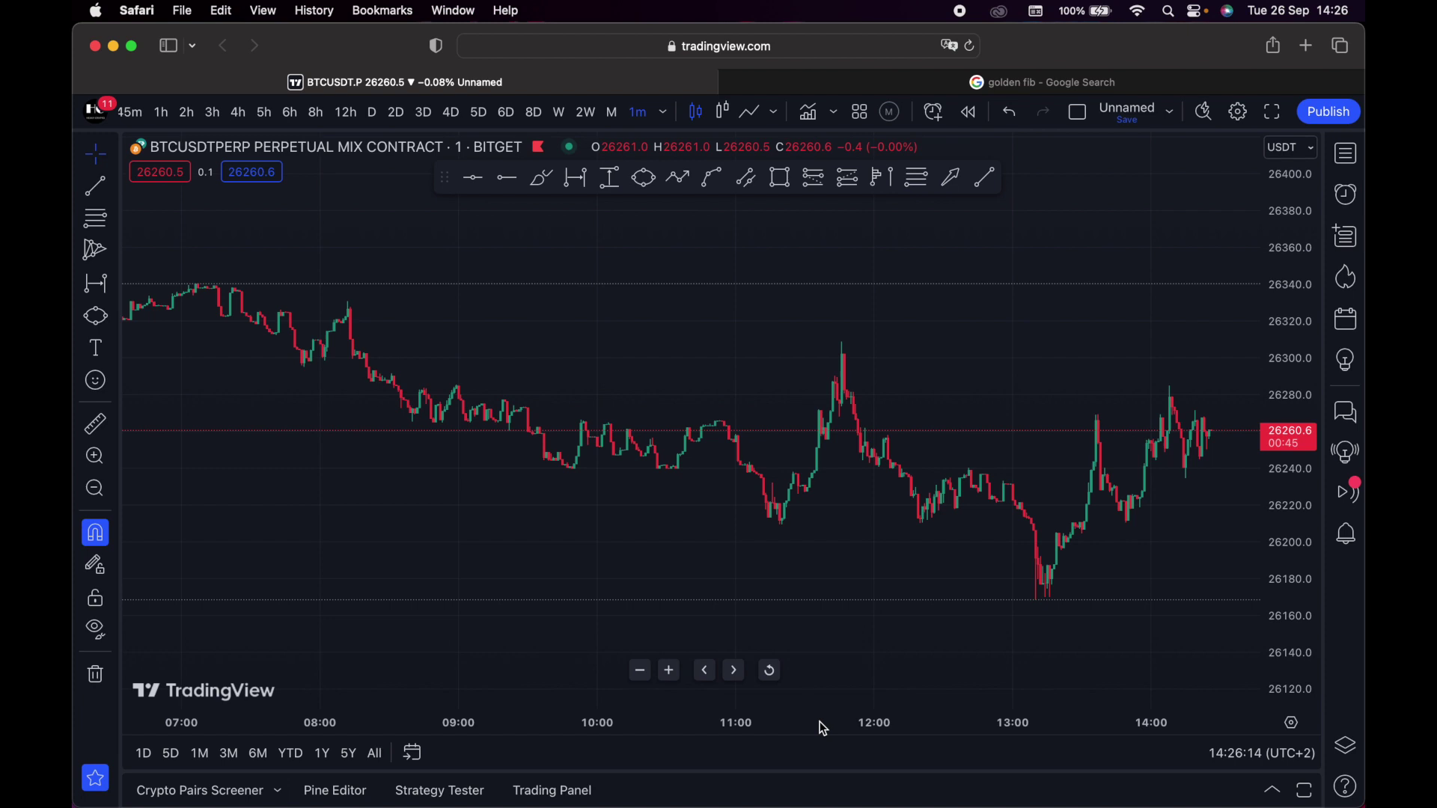
Return the chart to the daily interval and close the indicator list
{"action": "left_click", "coordinate": [815, 124]}
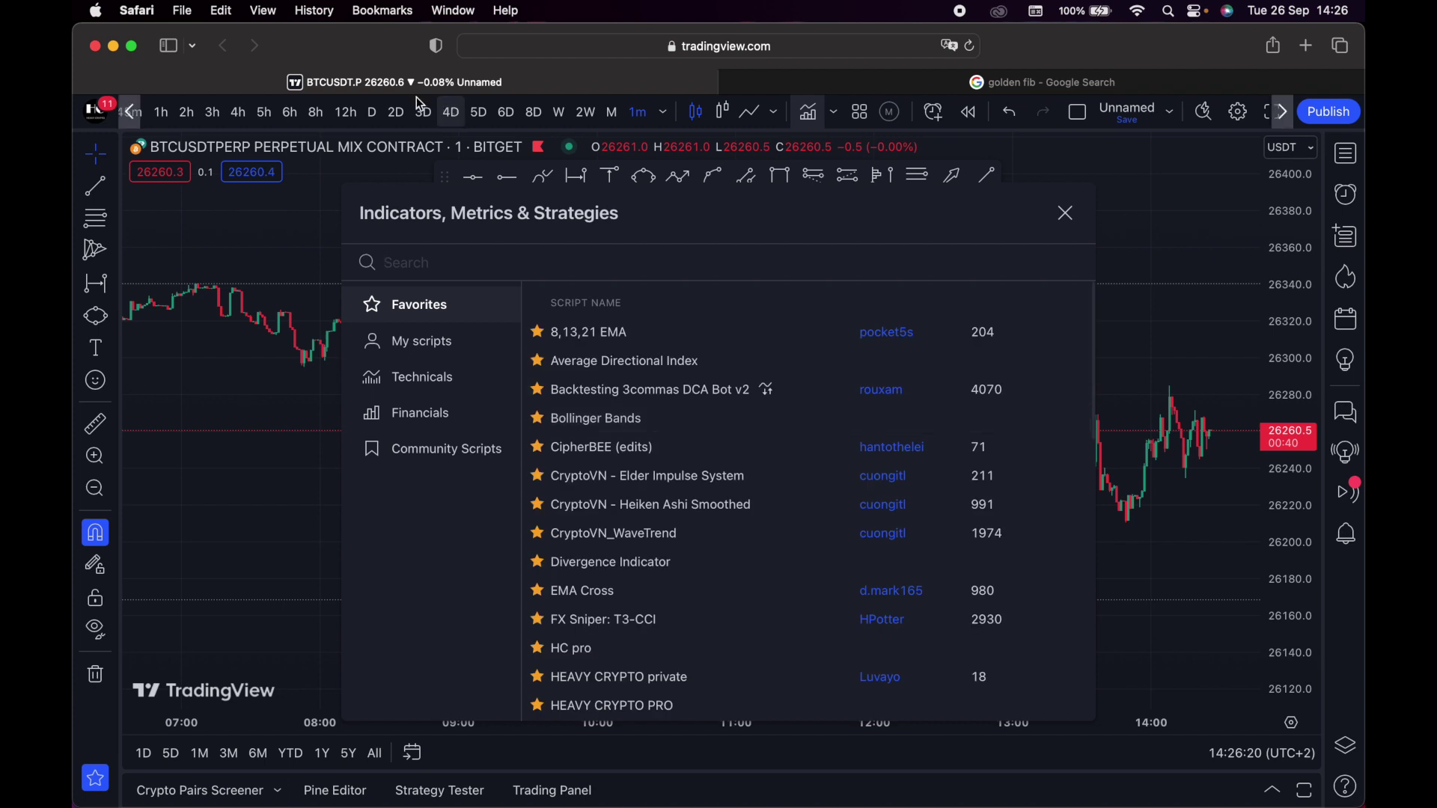
{"action": "key", "text": "Escape"}
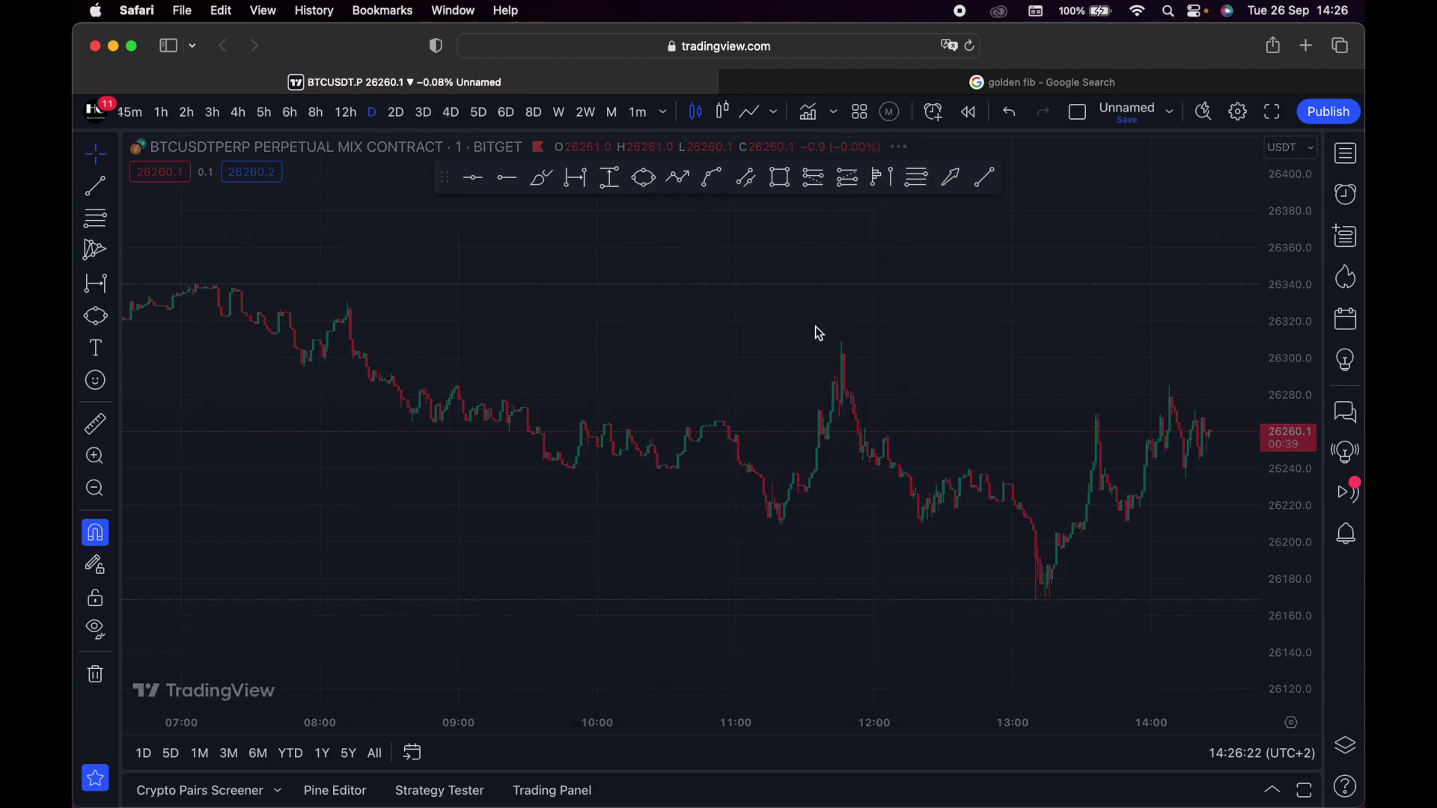
{"action": "right_click", "coordinate": [622, 273]}
{"action": "left_click", "coordinate": [686, 285]}
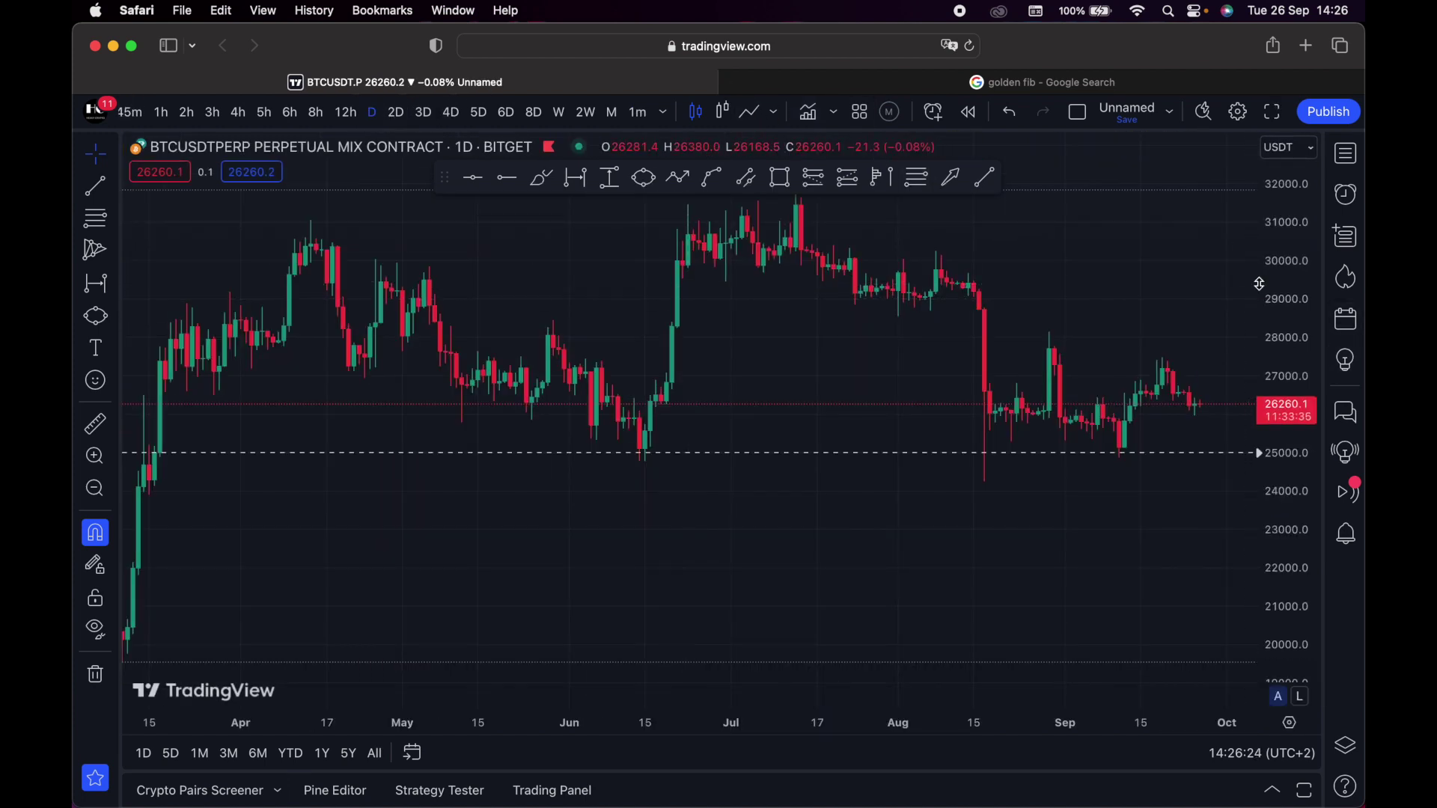
{"action": "left_click_drag", "start_coordinate": [1145, 298], "coordinate": [1113, 375]}
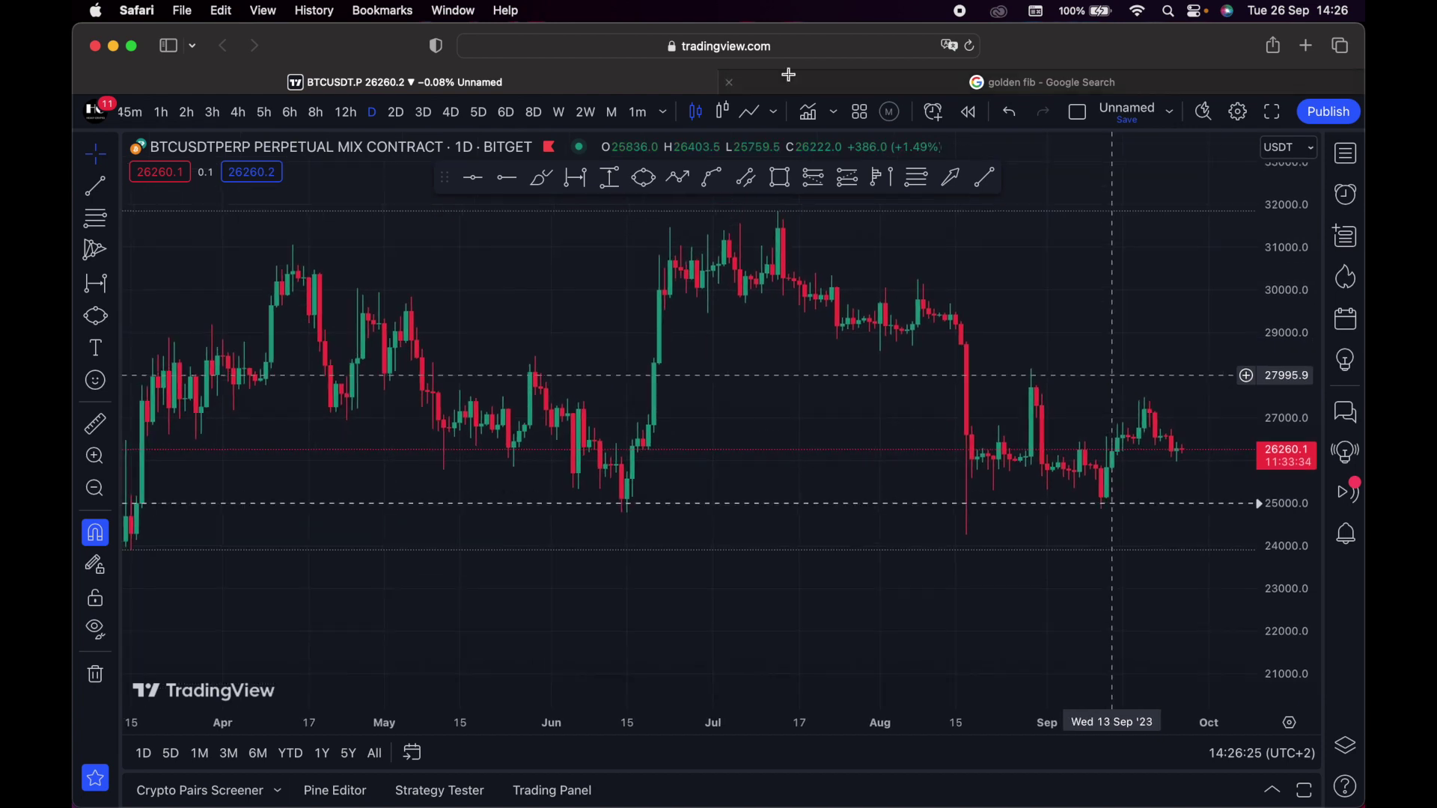
Add the HC pro indicator from the personal scripts to the daily chart
{"action": "left_click", "coordinate": [810, 113]}
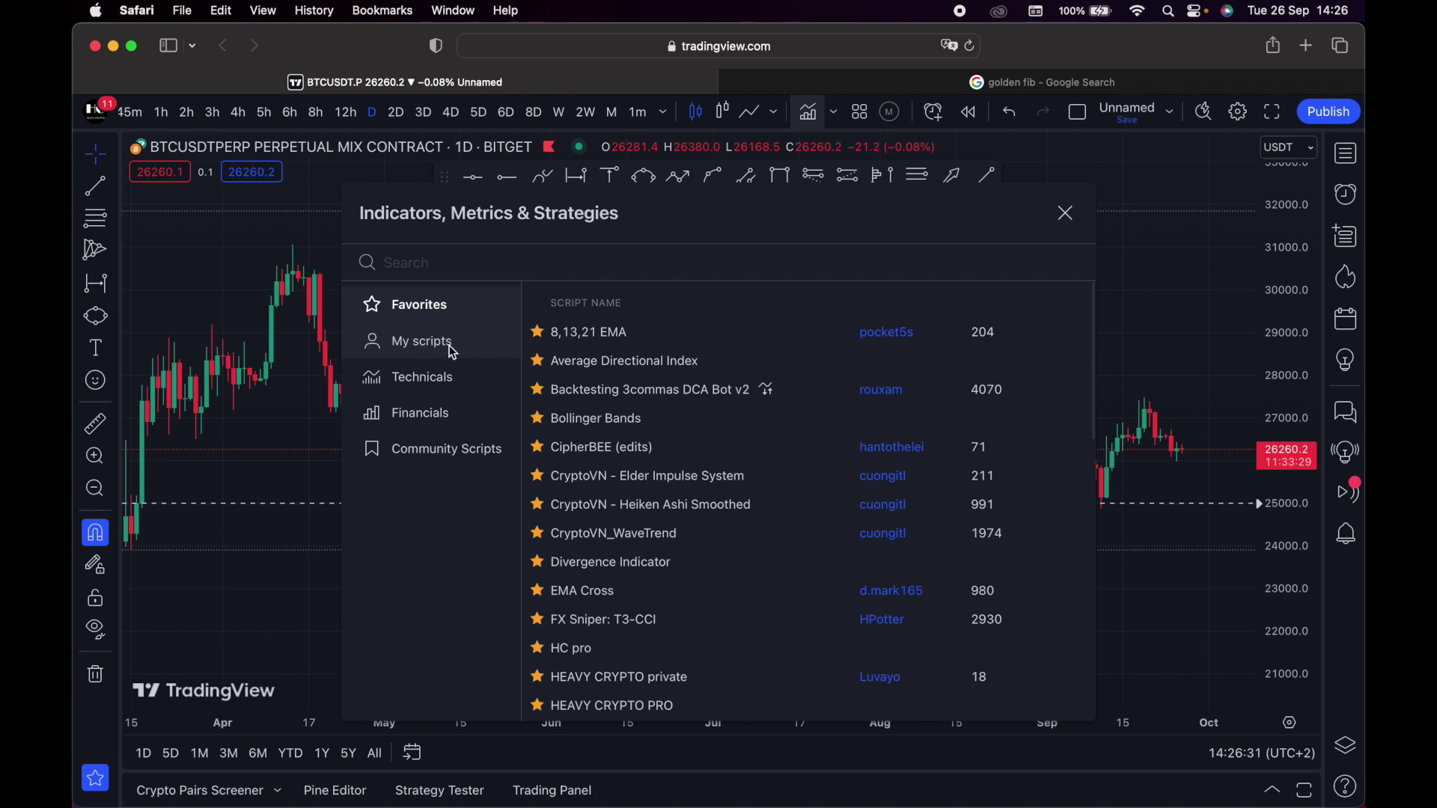
{"action": "left_click", "coordinate": [465, 350]}
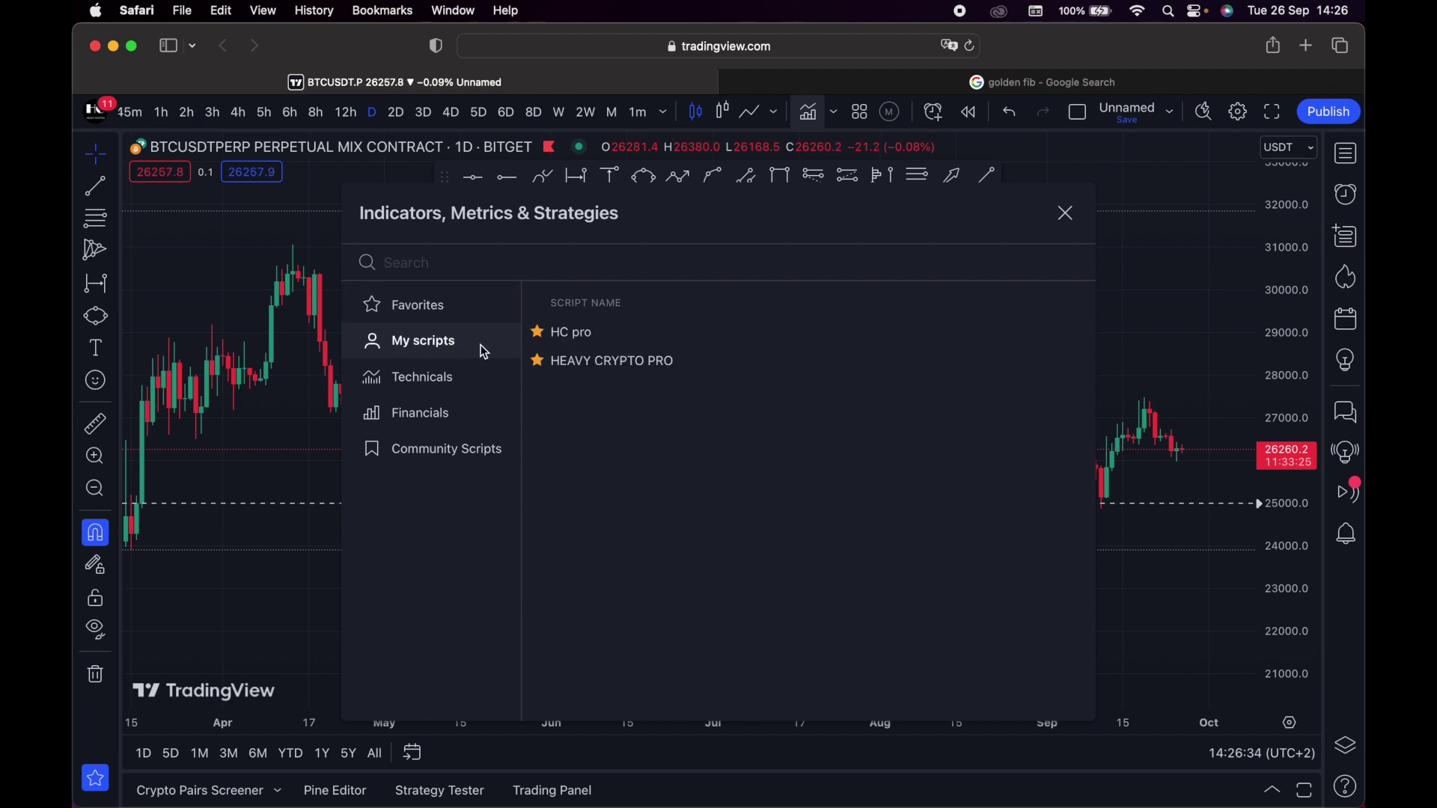
{"action": "left_click", "coordinate": [612, 342]}
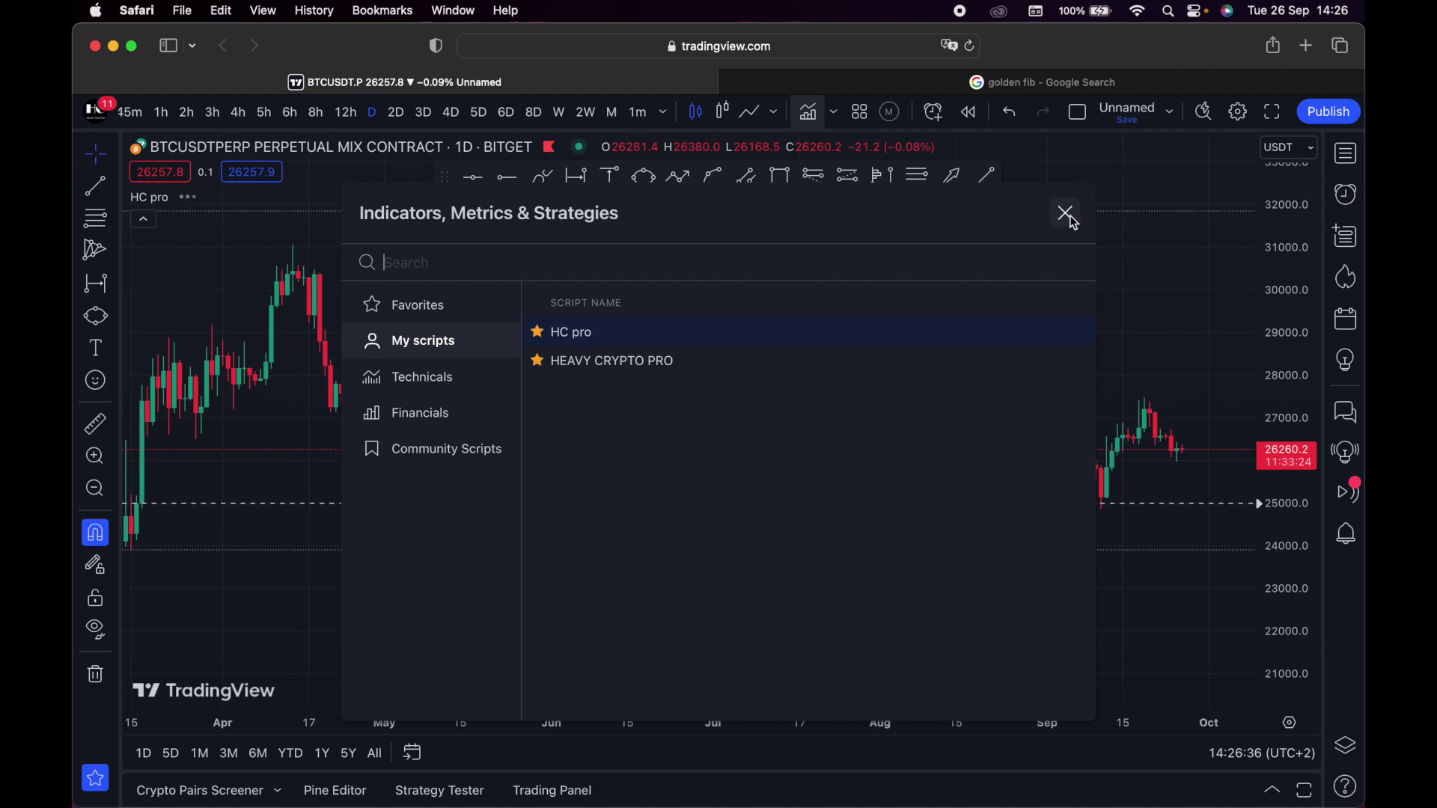
{"action": "left_click", "coordinate": [1066, 213]}
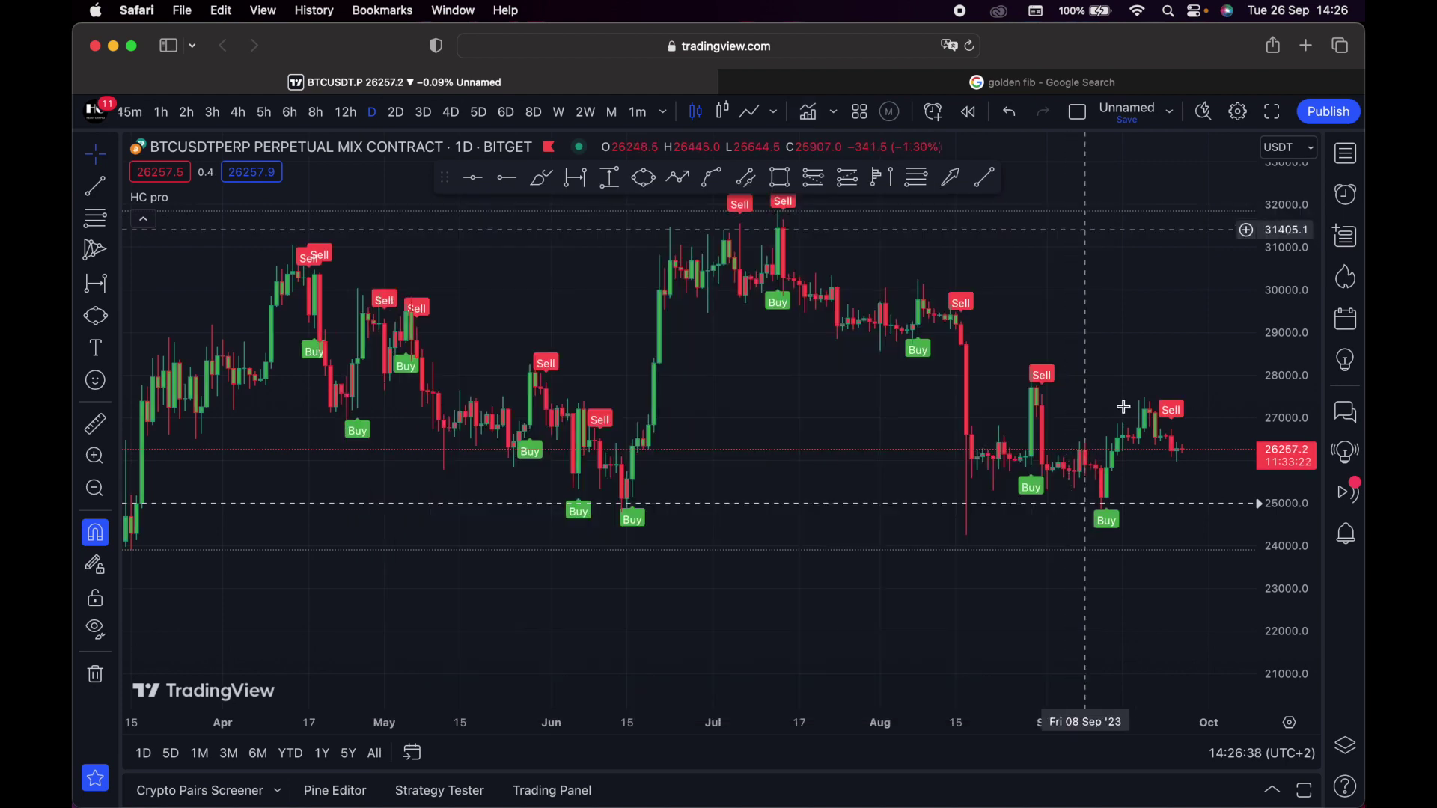
Examine the HC pro Buy and Sell signals on the daily candles from July to September
{"action": "left_click_drag", "start_coordinate": [1135, 723], "coordinate": [1033, 749]}
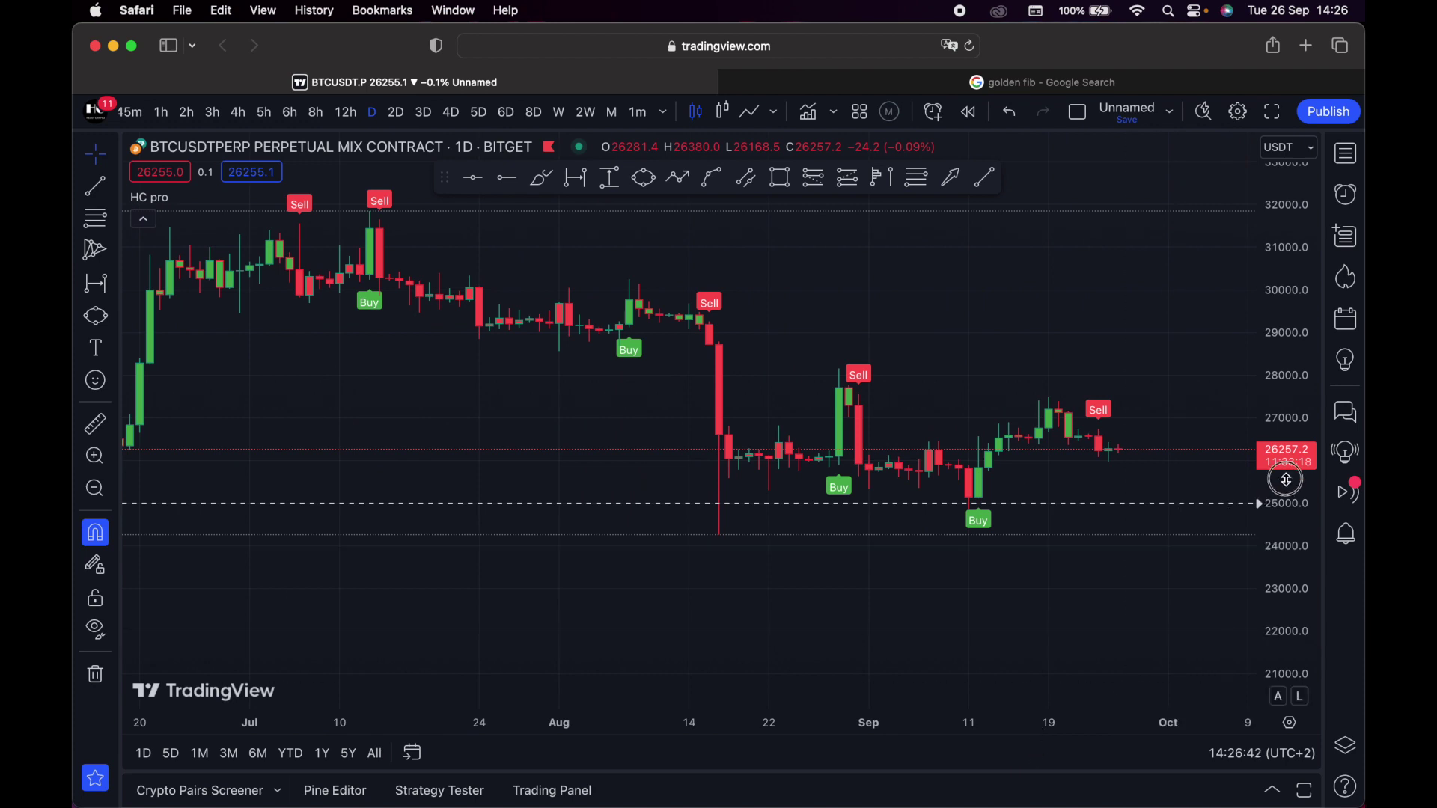
{"action": "left_click_drag", "start_coordinate": [1284, 487], "coordinate": [1284, 359]}
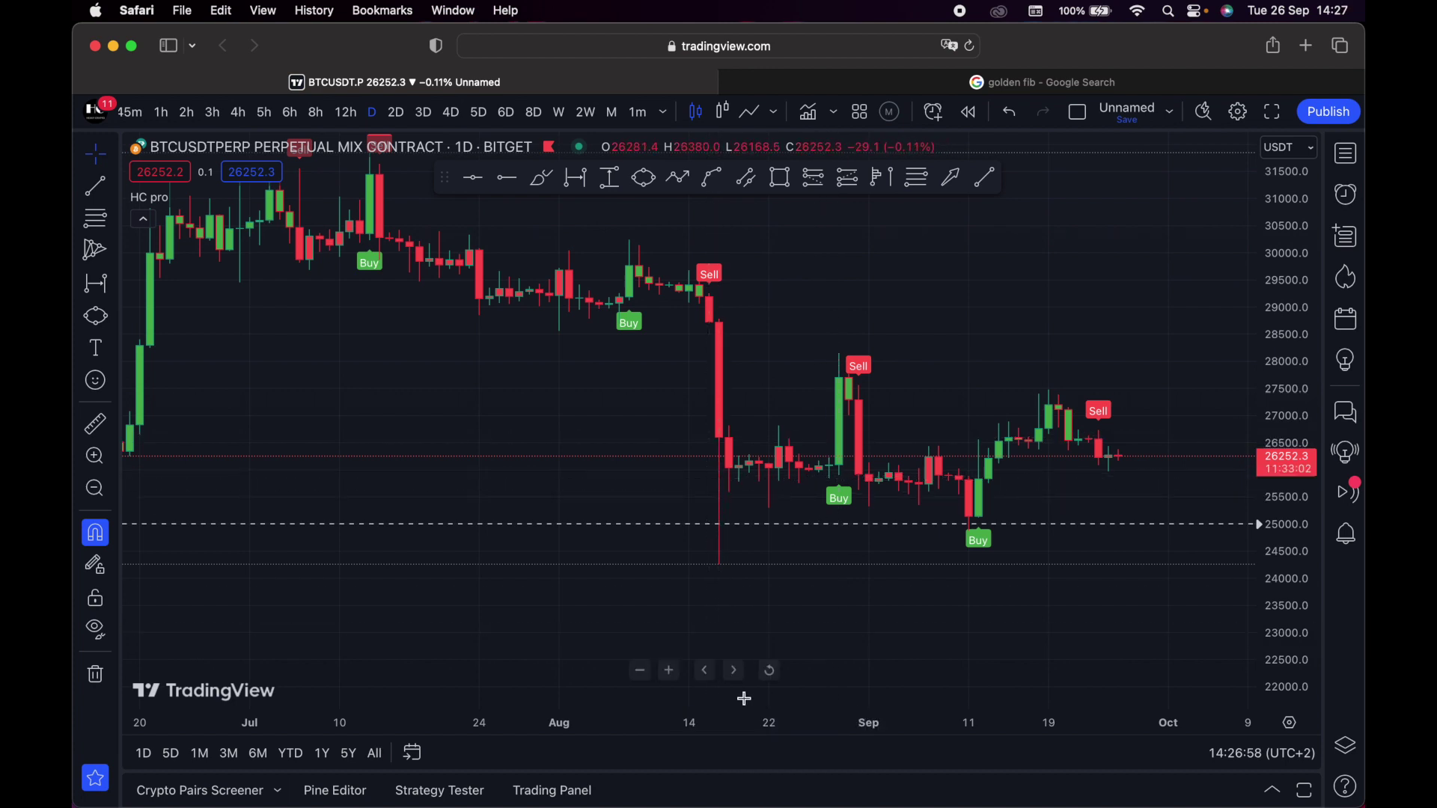
{"action": "left_click_drag", "start_coordinate": [738, 725], "coordinate": [723, 730]}
{"action": "left_click_drag", "start_coordinate": [603, 459], "coordinate": [610, 514]}
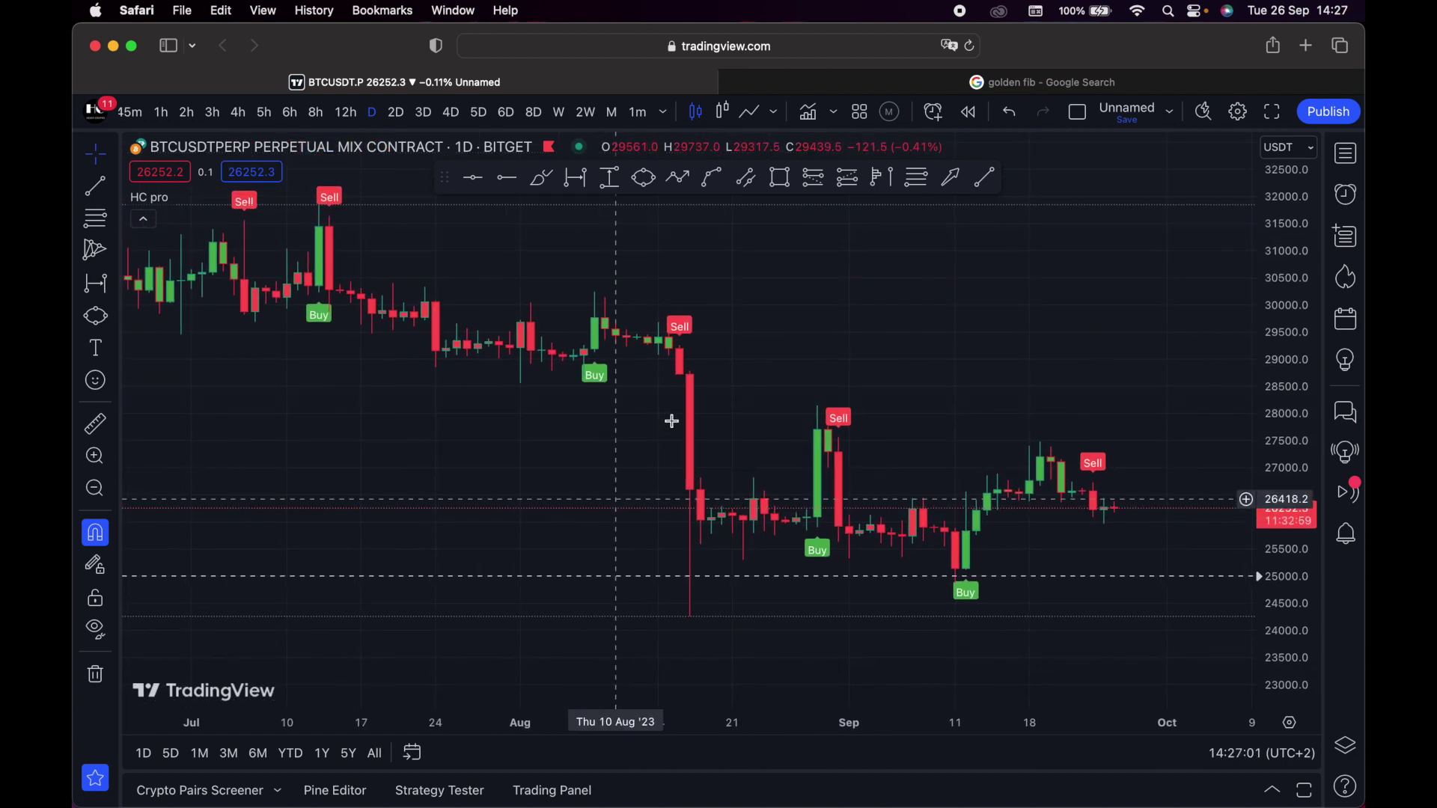